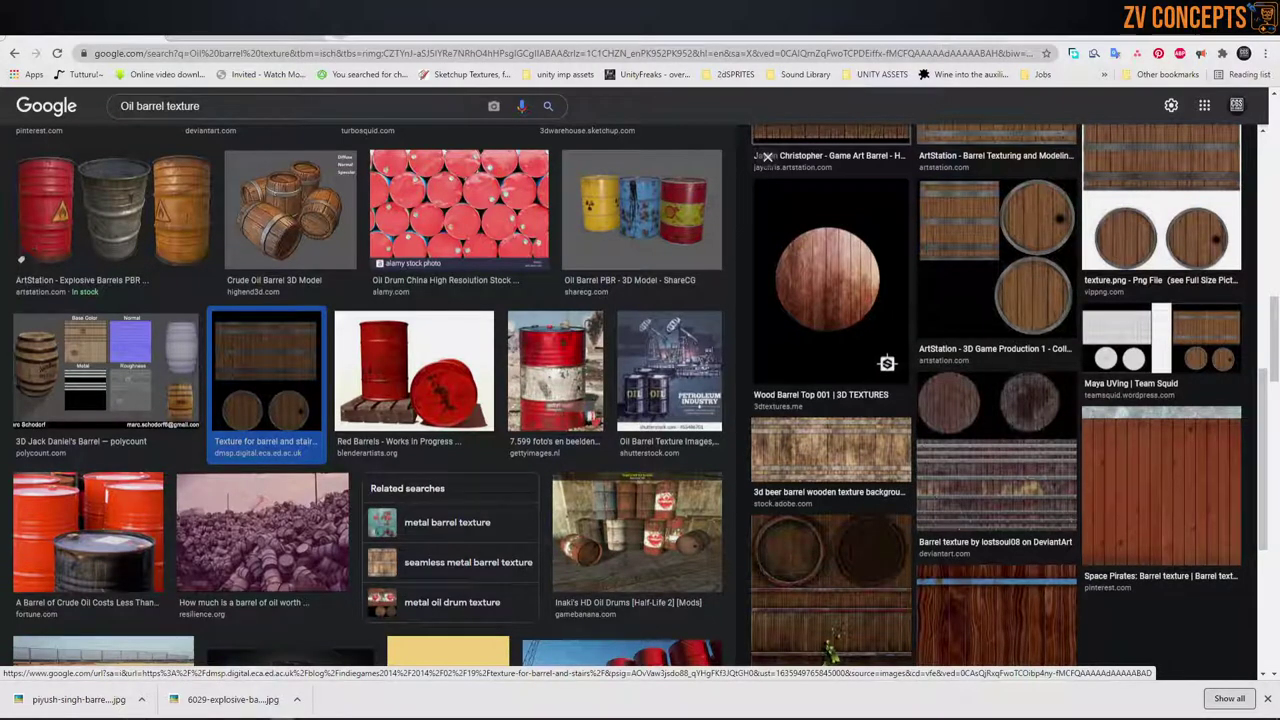
Step: Move the explosive-barrel texture preview aside, close it, and open the wooden barrel texture
{"action": "left_click_drag", "start_coordinate": [557, 37], "coordinate": [349, 43]}
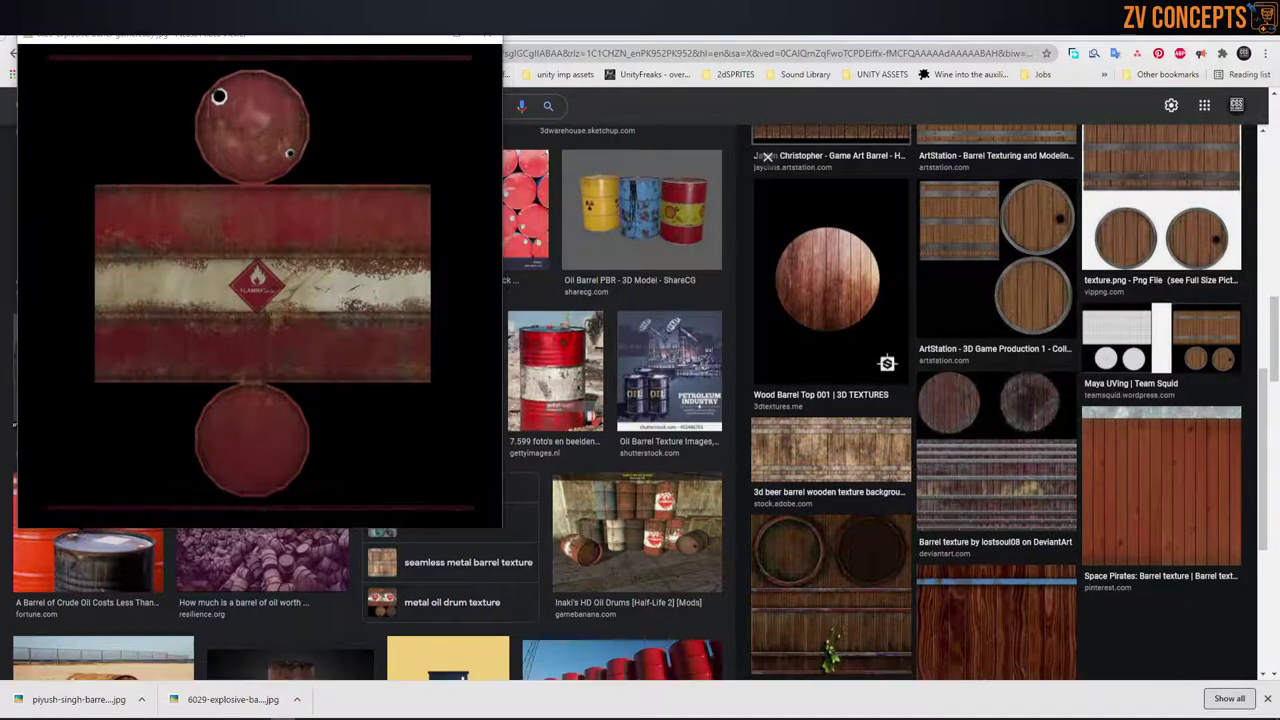
{"action": "key", "text": "Escape"}
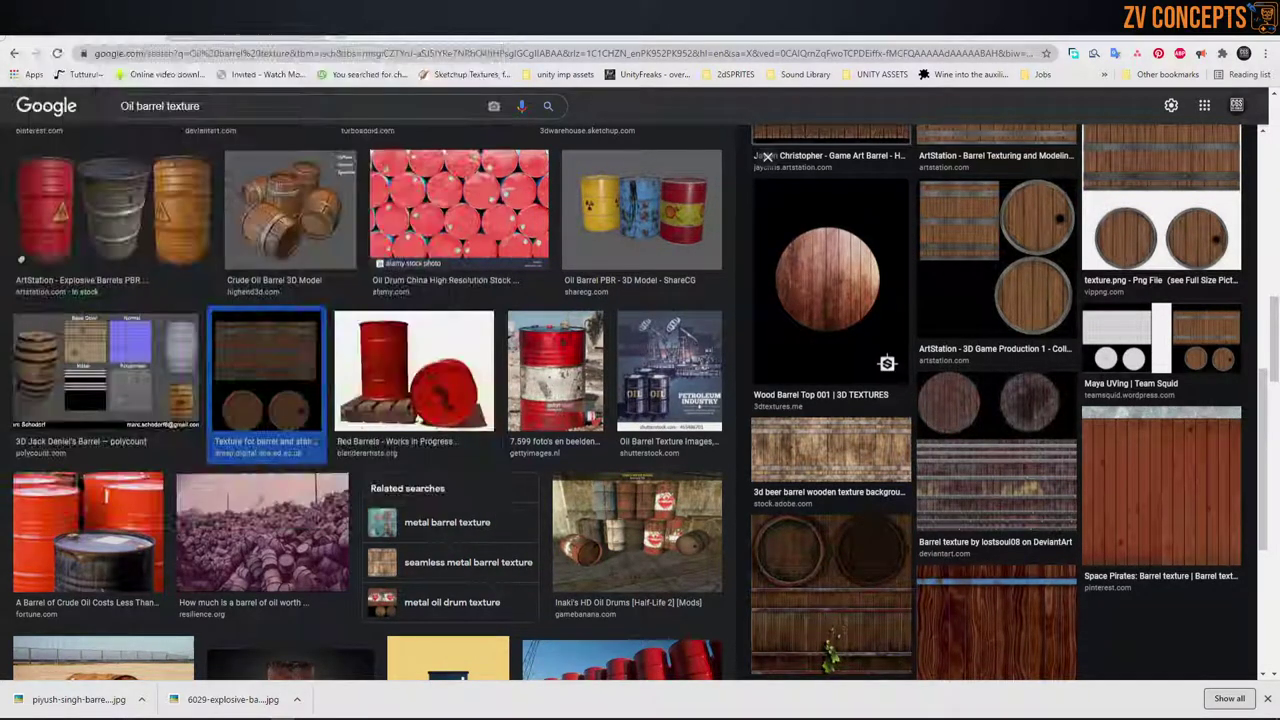
{"action": "left_click", "coordinate": [78, 699]}
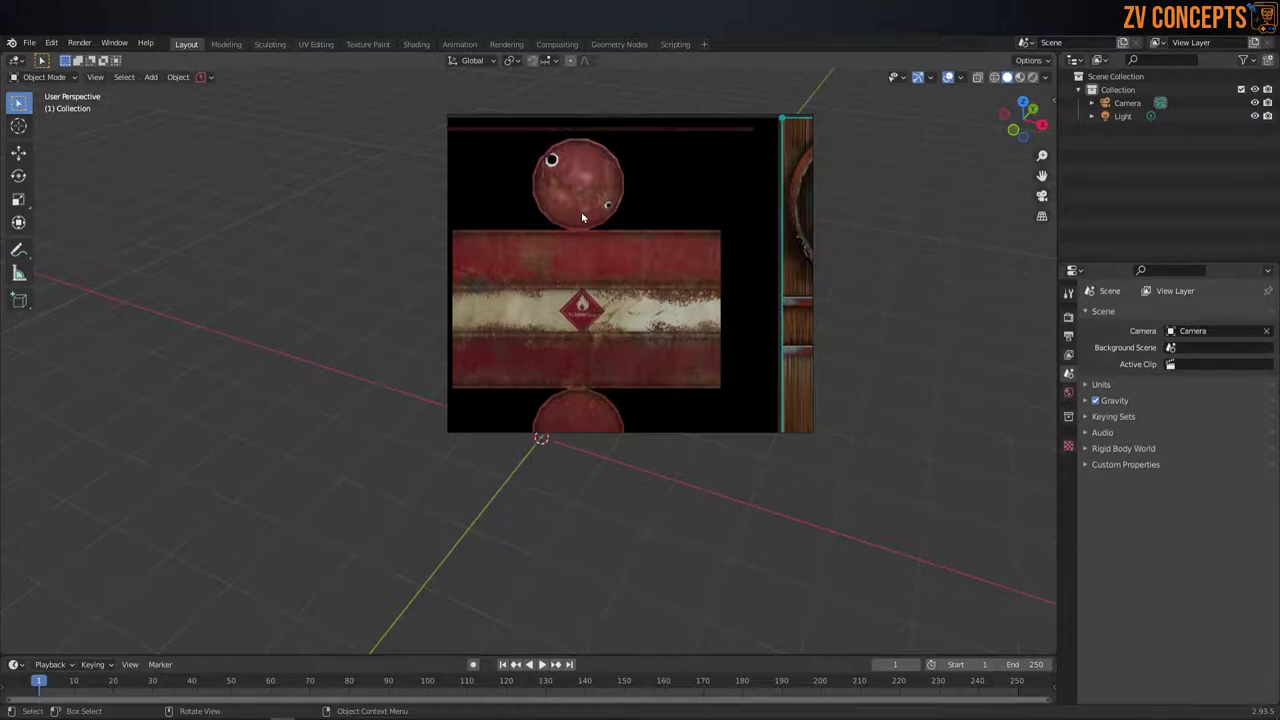
Step: Add a cylinder mesh at the world origin
{"action": "key", "text": "shift"}
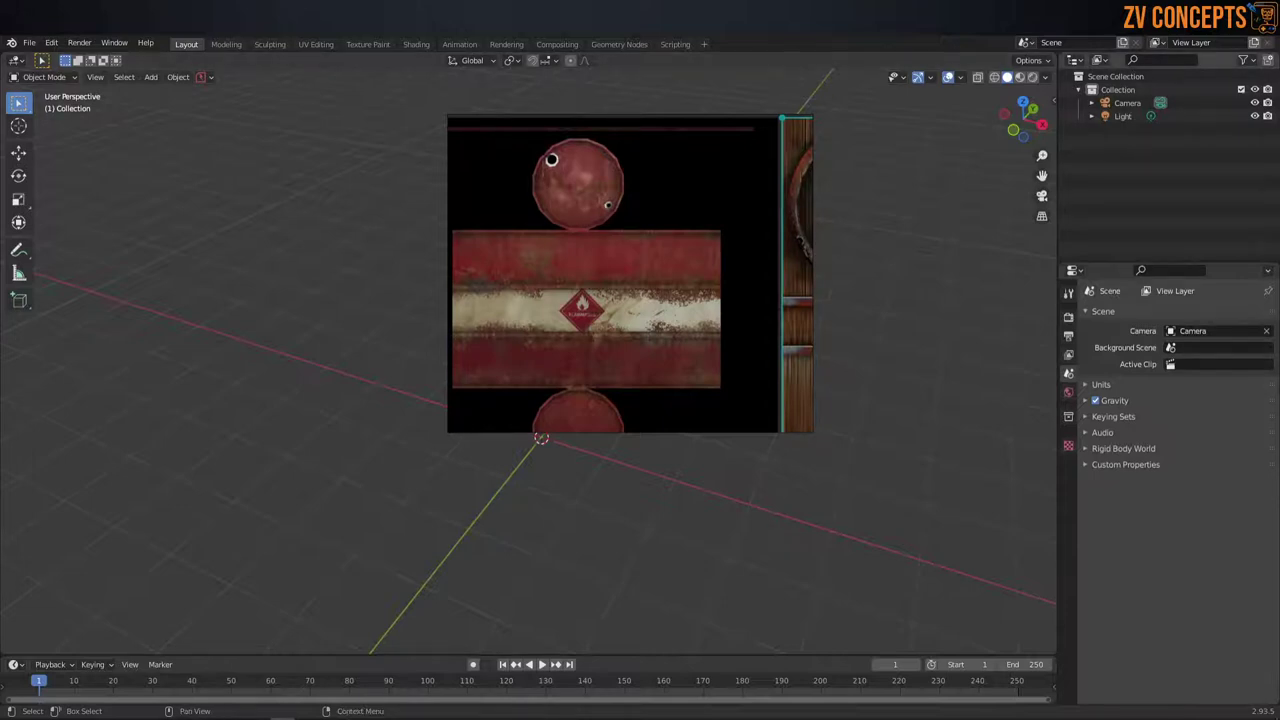
{"action": "scroll", "coordinate": [591, 277], "scroll_direction": "down", "scroll_amount": 3}
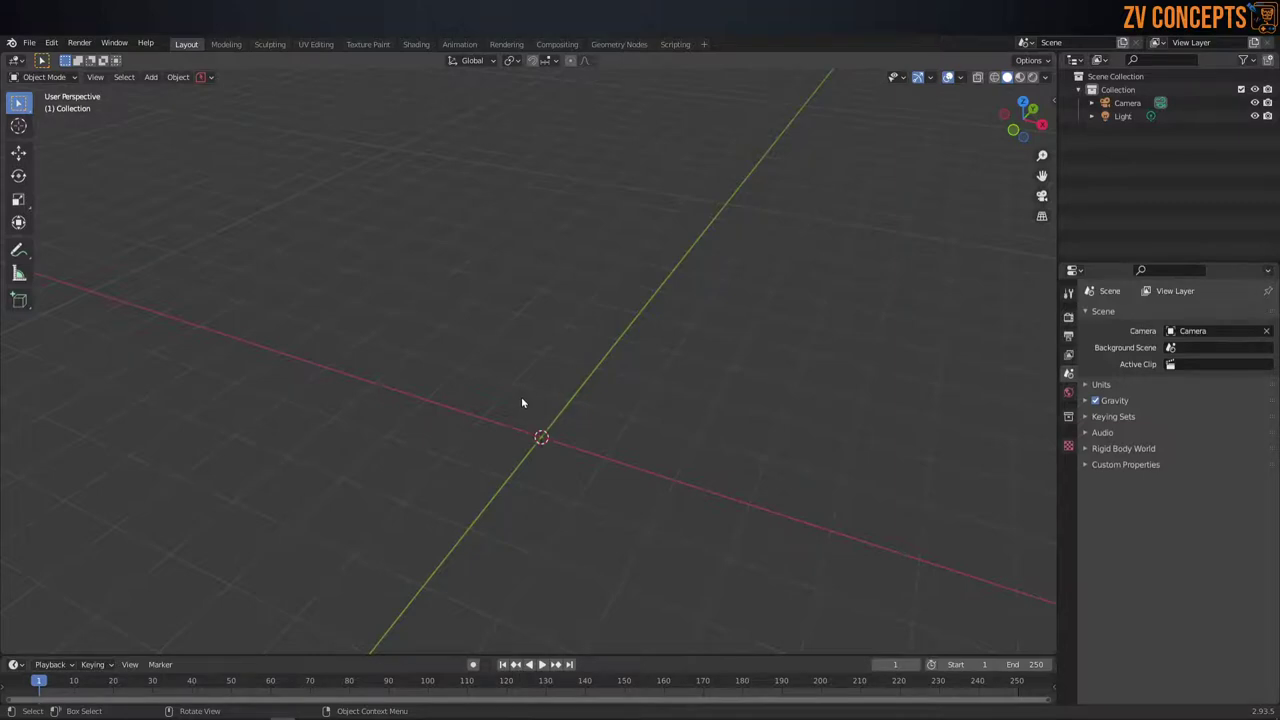
{"action": "key", "text": "shift+a"}
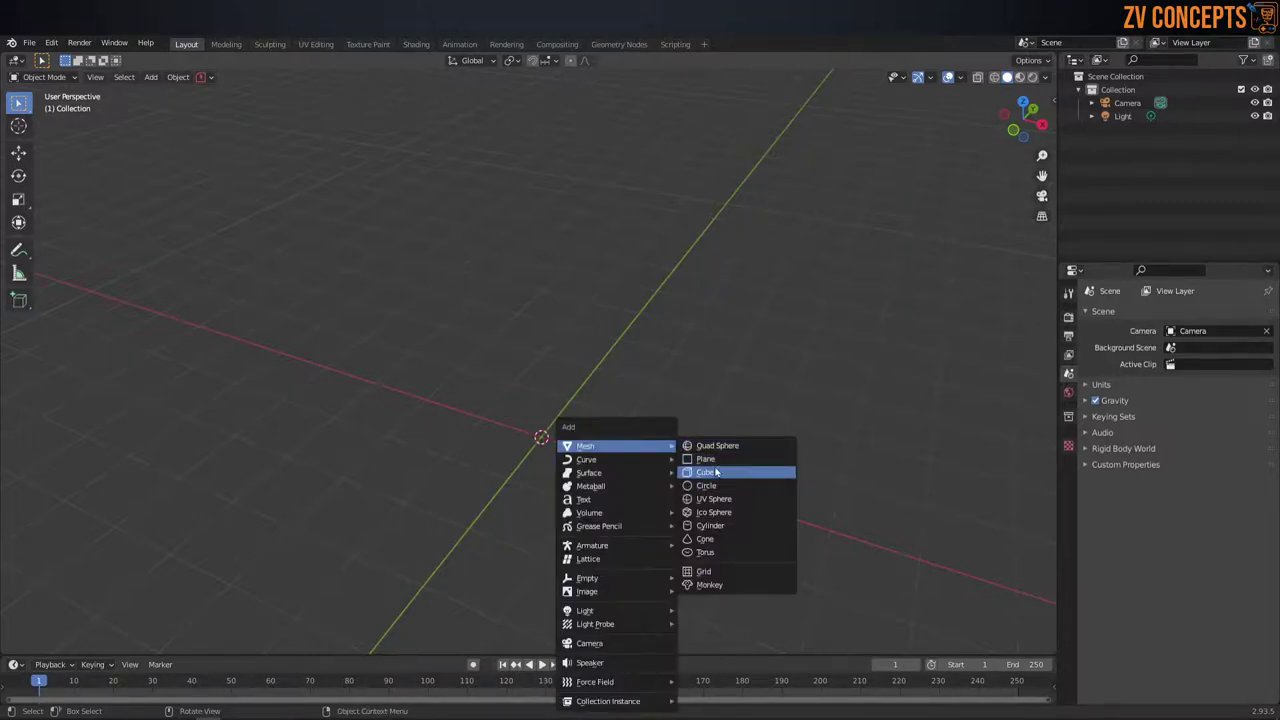
{"action": "left_click", "coordinate": [725, 525]}
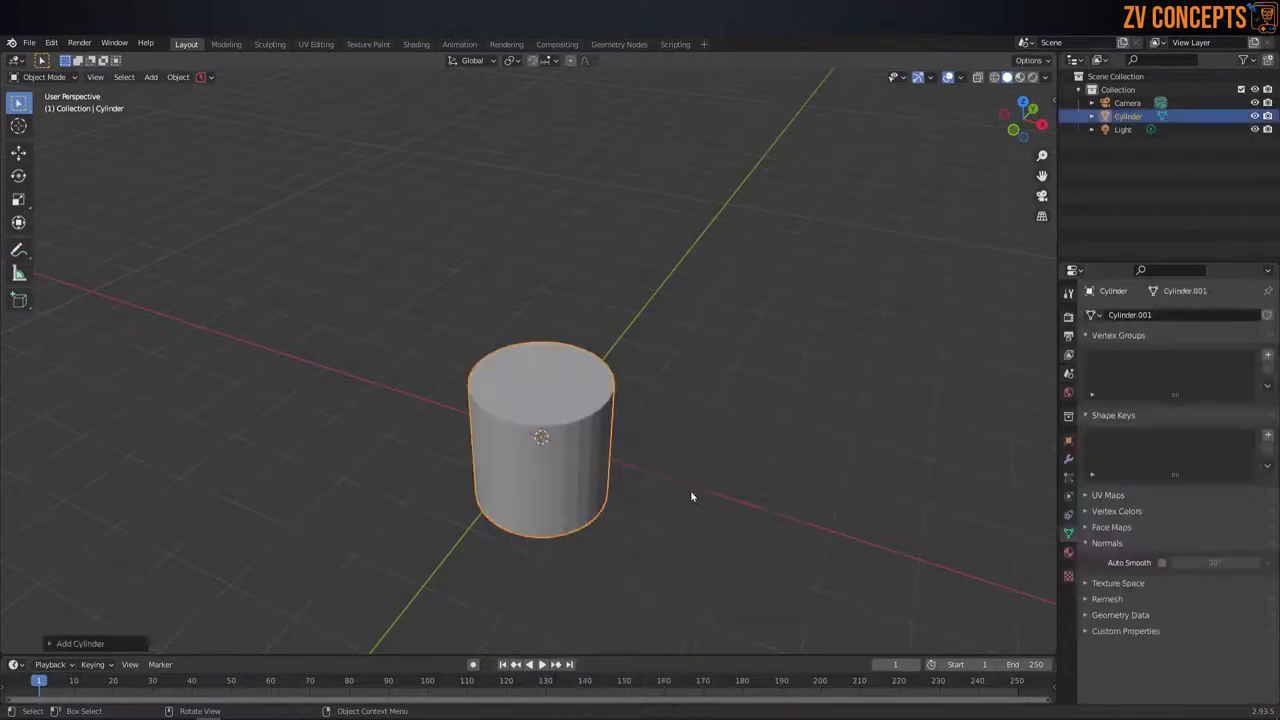
{"action": "scroll", "coordinate": [545, 456], "scroll_direction": "up", "scroll_amount": 1}
{"action": "left_click", "coordinate": [92, 644]}
Step: Set the cylinder's vertex count to 16, then back to 32
{"action": "left_click", "coordinate": [197, 485]}
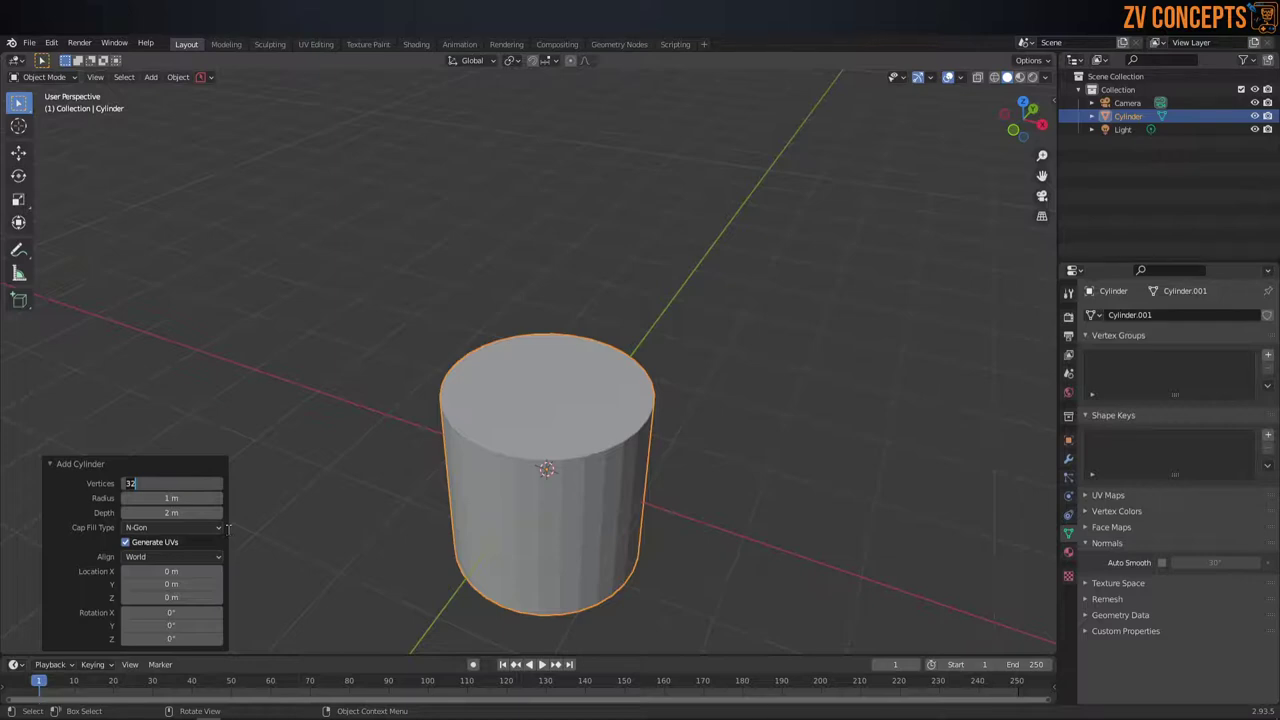
{"action": "type", "text": "16"}
{"action": "key", "text": "Return"}
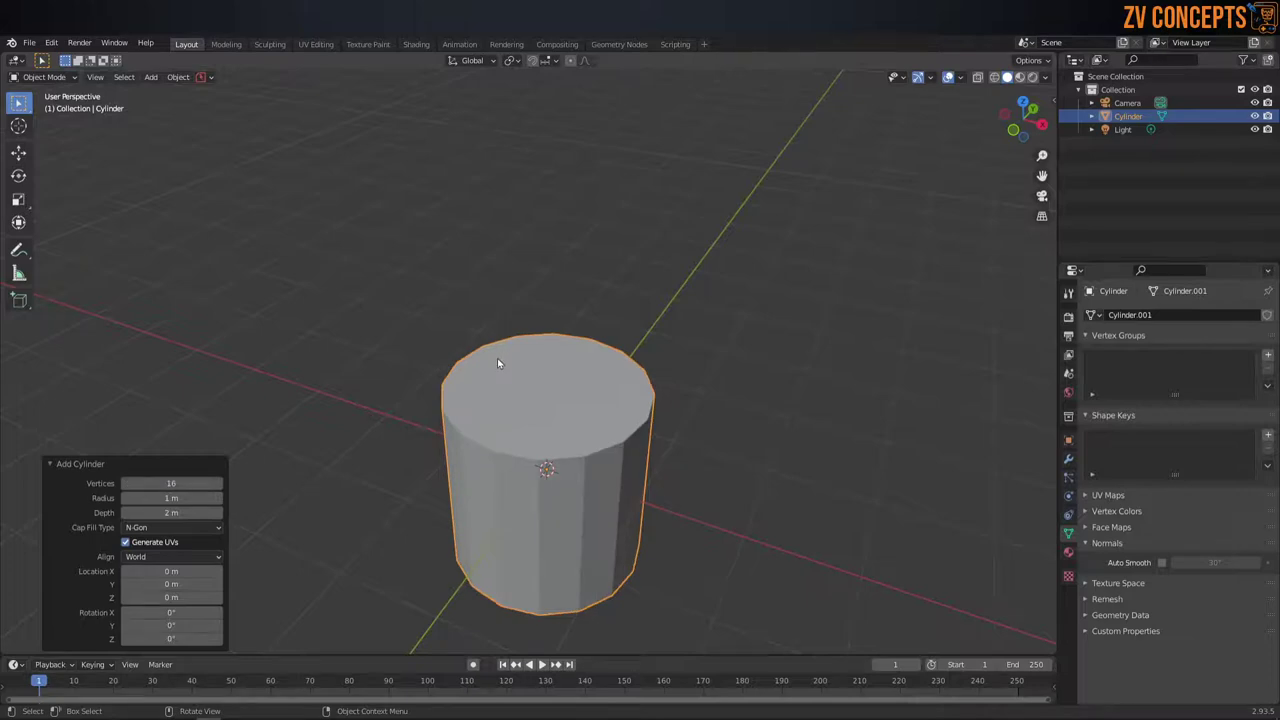
{"action": "left_click", "coordinate": [194, 483]}
{"action": "type", "text": "32"}
{"action": "key", "text": "Return"}
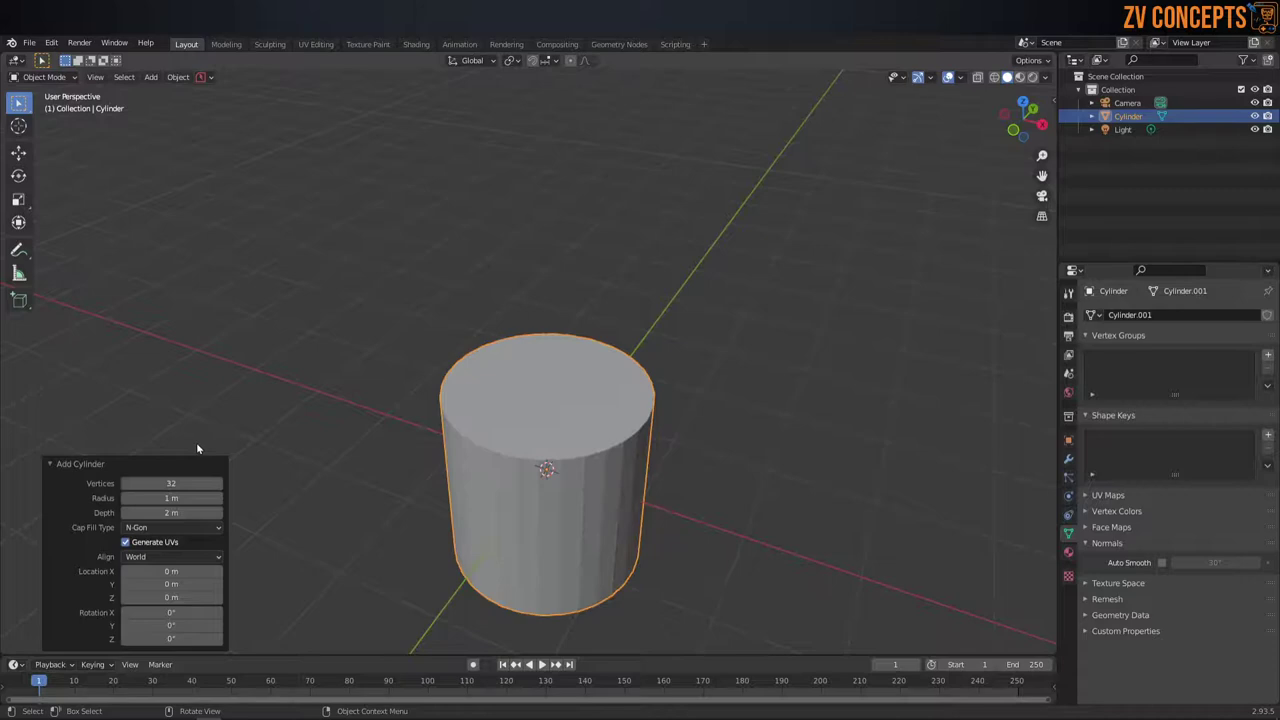
{"action": "scroll", "coordinate": [502, 383], "scroll_direction": "down", "scroll_amount": 1}
{"action": "middle_click_drag", "start_coordinate": [502, 383], "coordinate": [581, 396]}
{"action": "scroll", "coordinate": [584, 439], "scroll_direction": "down", "scroll_amount": 1}
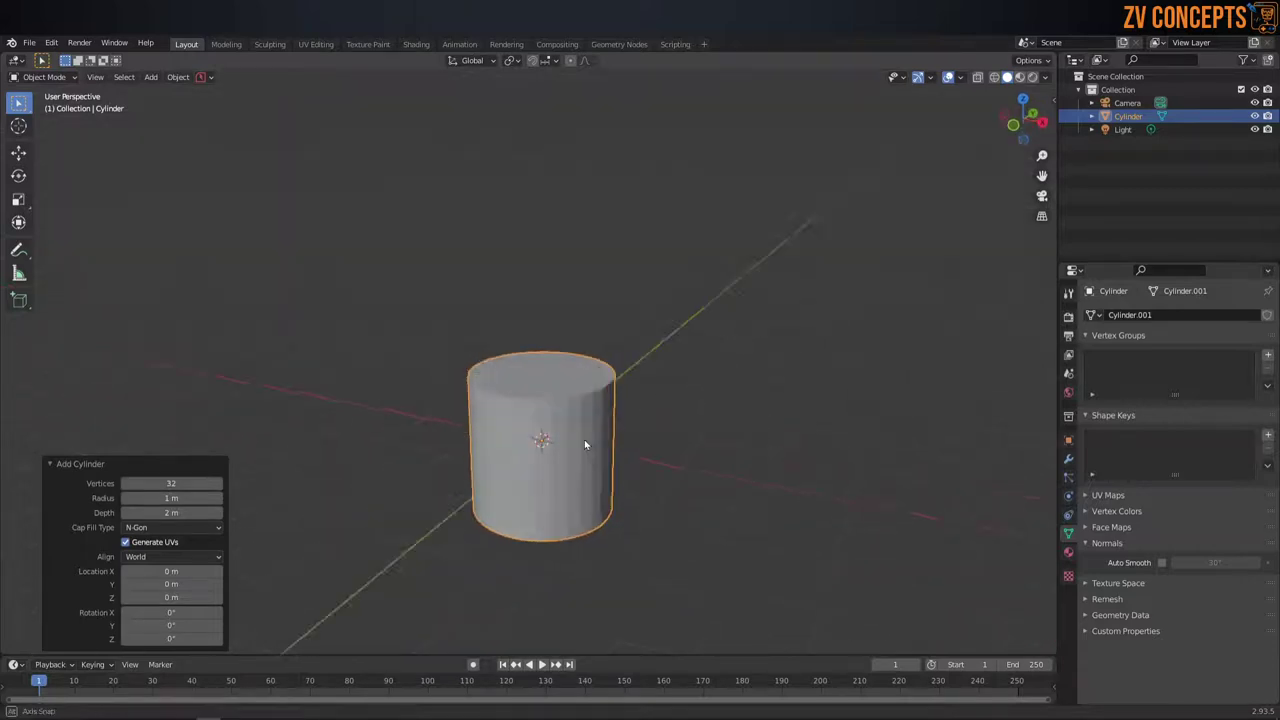
Step: In Edit Mode, scale the cylinder to 0.644 and lift it onto the ground
{"action": "key", "text": "z"}
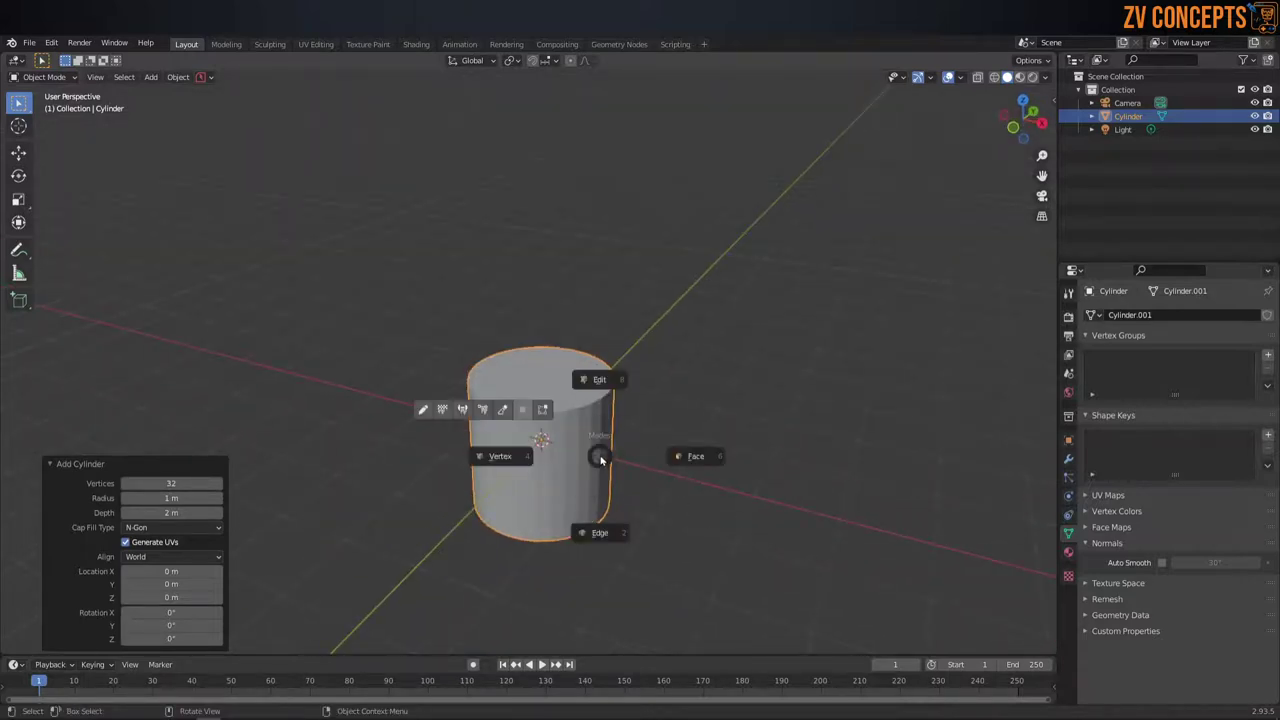
{"action": "key", "text": "ctrl+Tab"}
{"action": "left_click", "coordinate": [737, 464]}
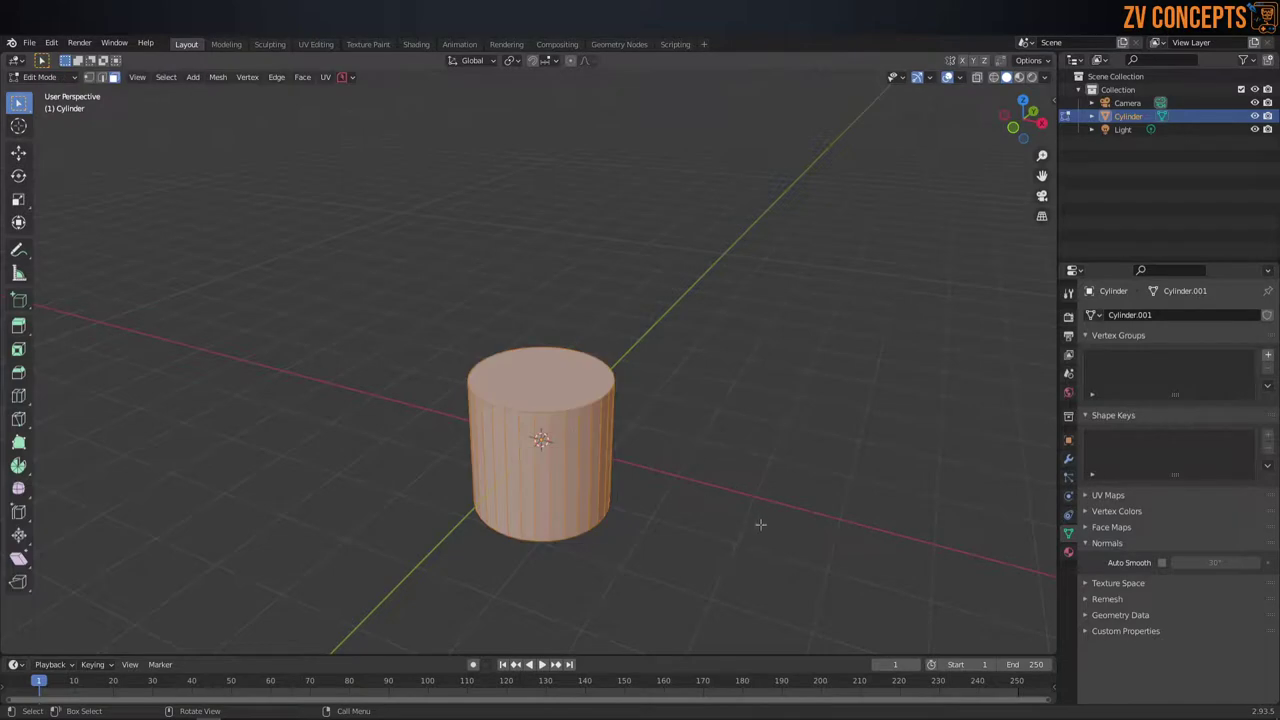
{"action": "key", "text": "s"}
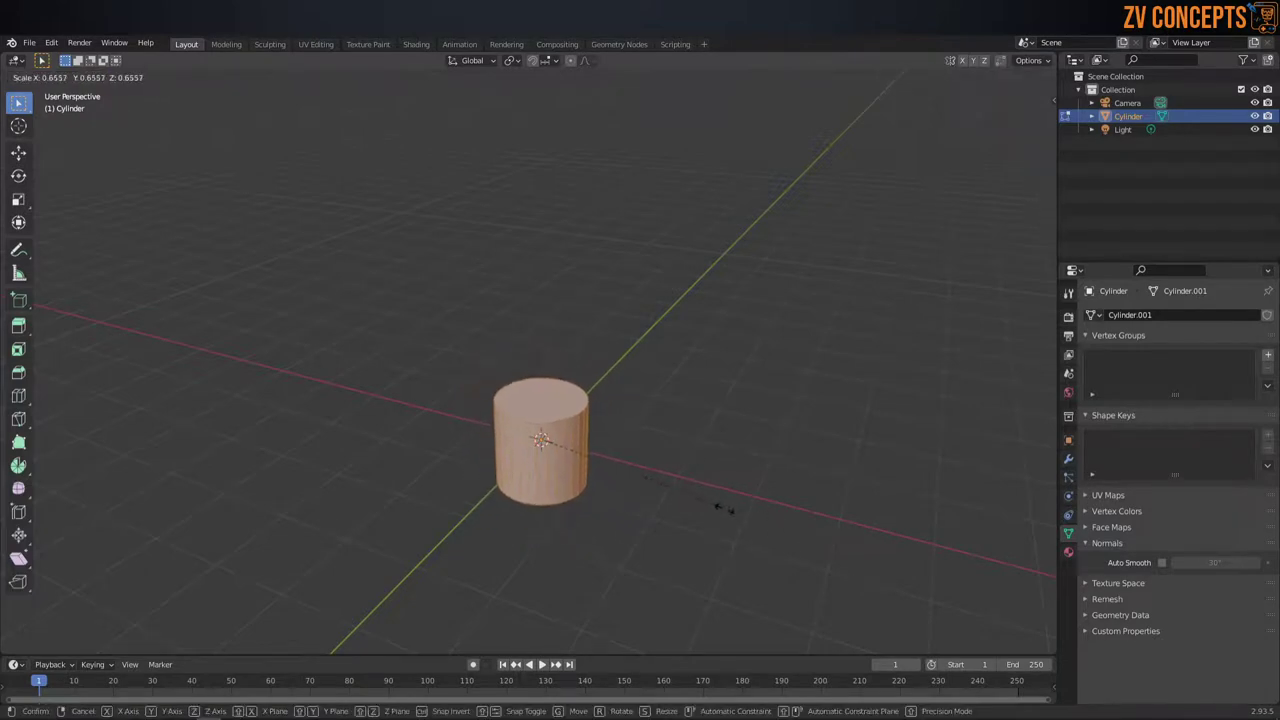
{"action": "left_click", "coordinate": [722, 508]}
{"action": "key", "text": "KP_1"}
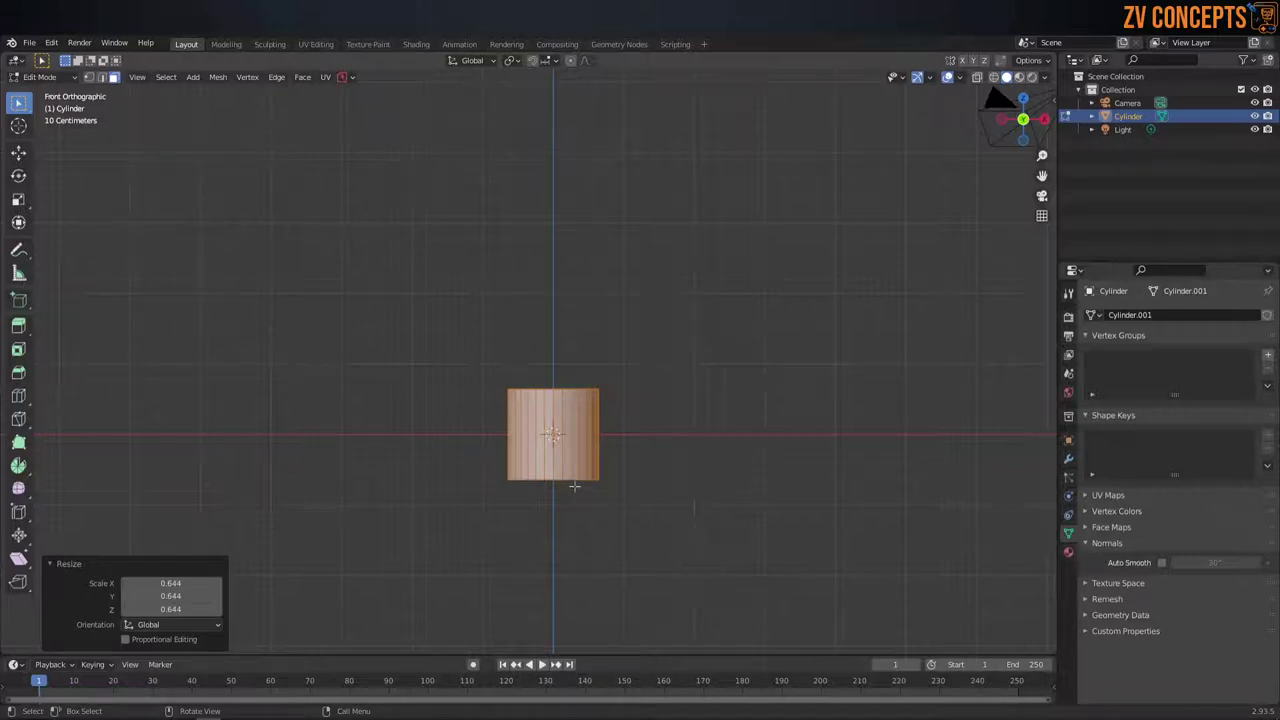
{"action": "key", "text": "g"}
{"action": "key", "text": "z"}
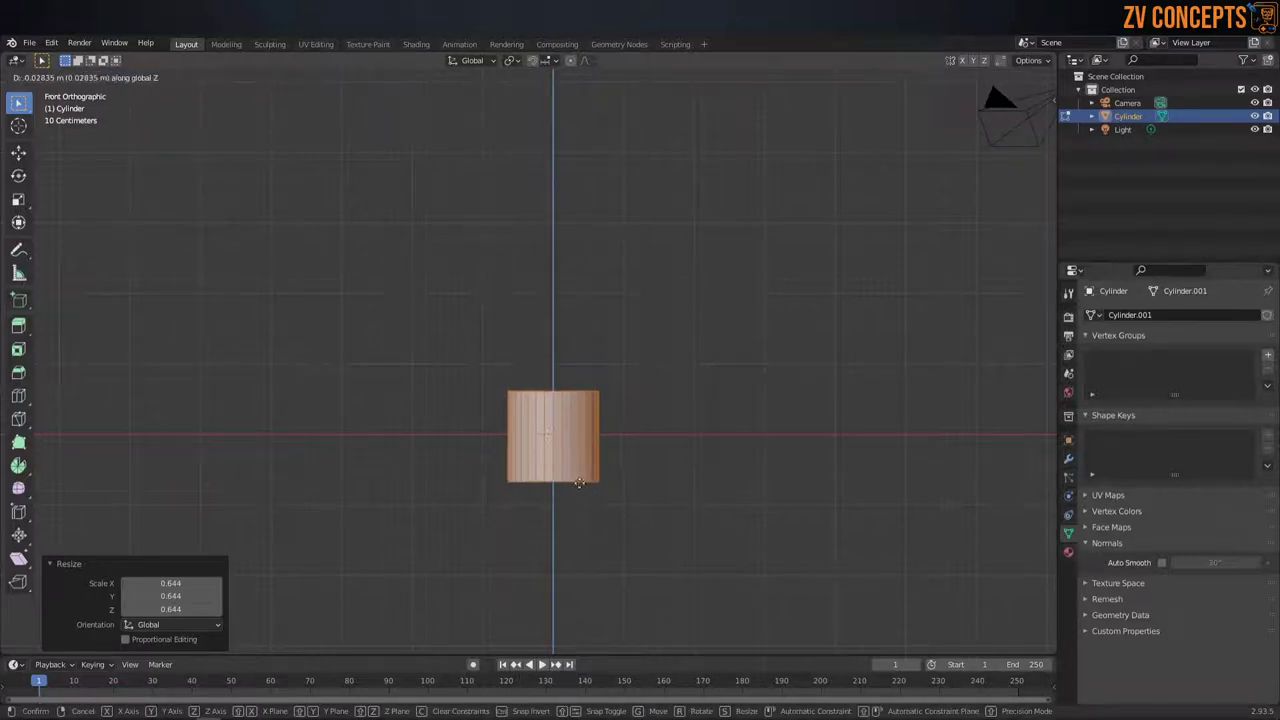
{"action": "left_click", "coordinate": [583, 442]}
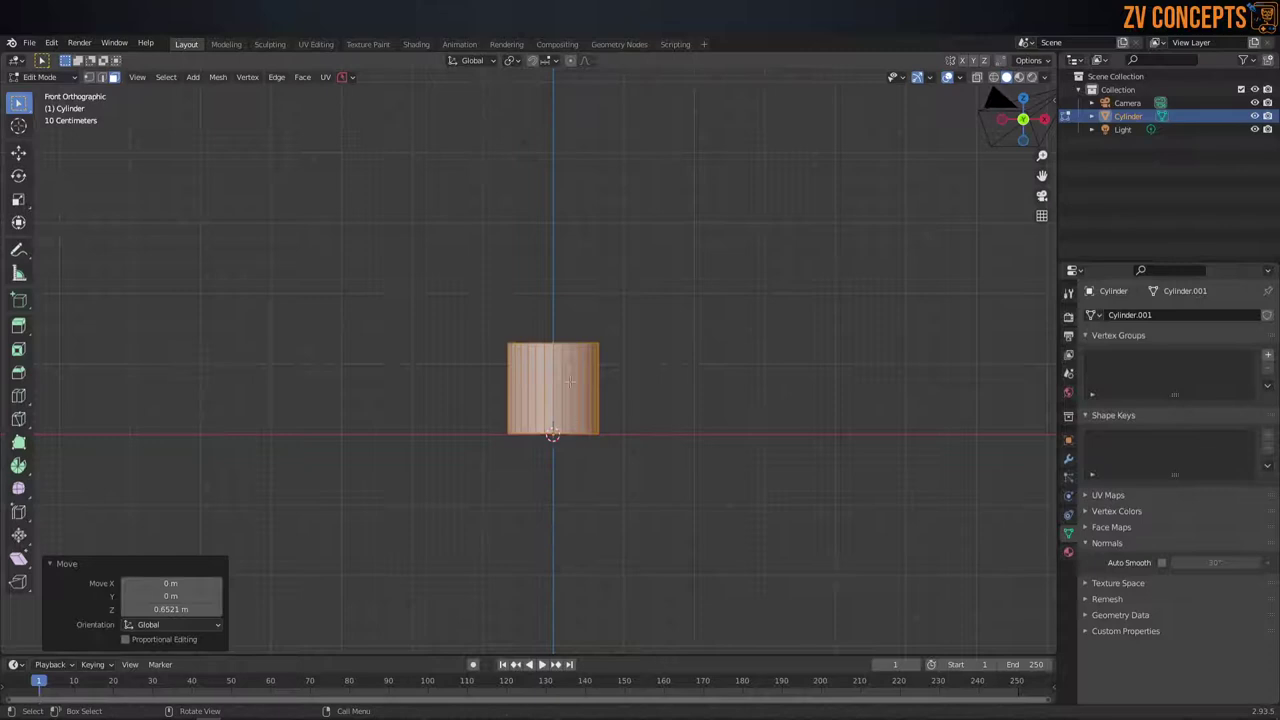
Step: In X-ray view, select the top vertex ring and raise it about 0.70 m
{"action": "middle_click_drag", "start_coordinate": [568, 366], "coordinate": [533, 433], "text": "shift"}
{"action": "scroll", "coordinate": [583, 456], "scroll_direction": "up", "scroll_amount": 3}
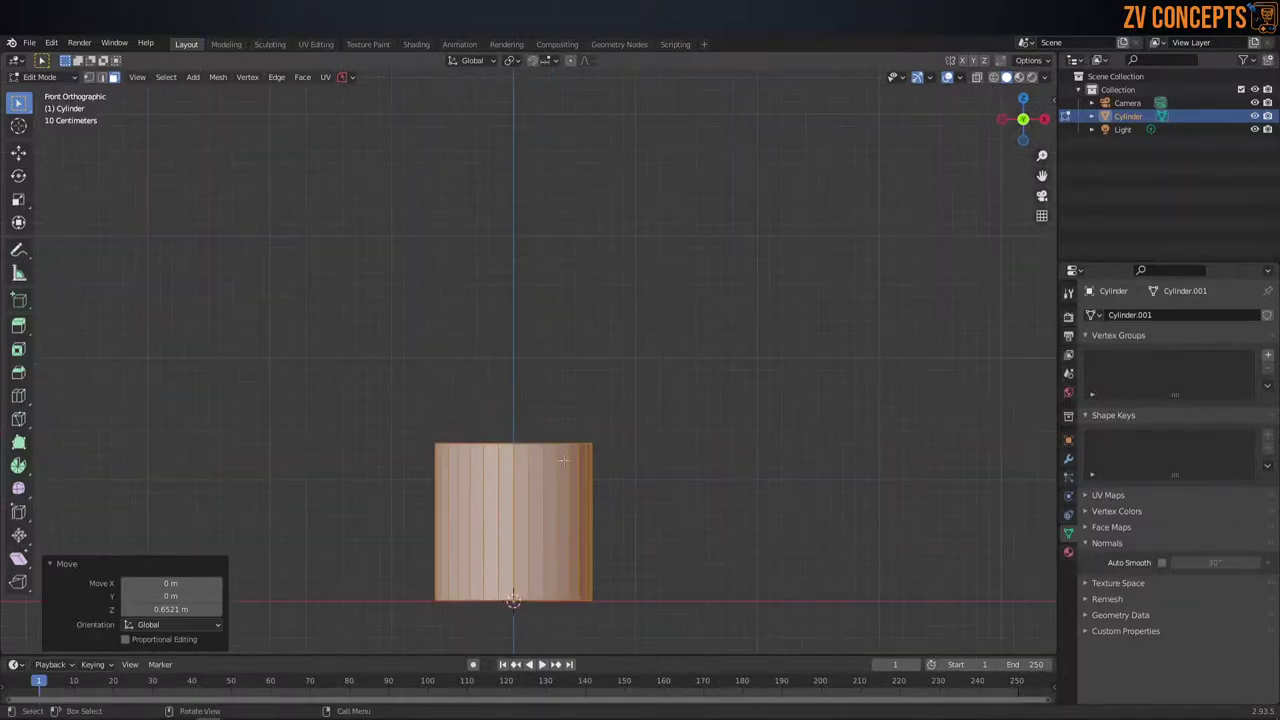
{"action": "key", "text": "a"}
{"action": "left_click", "coordinate": [413, 457]}
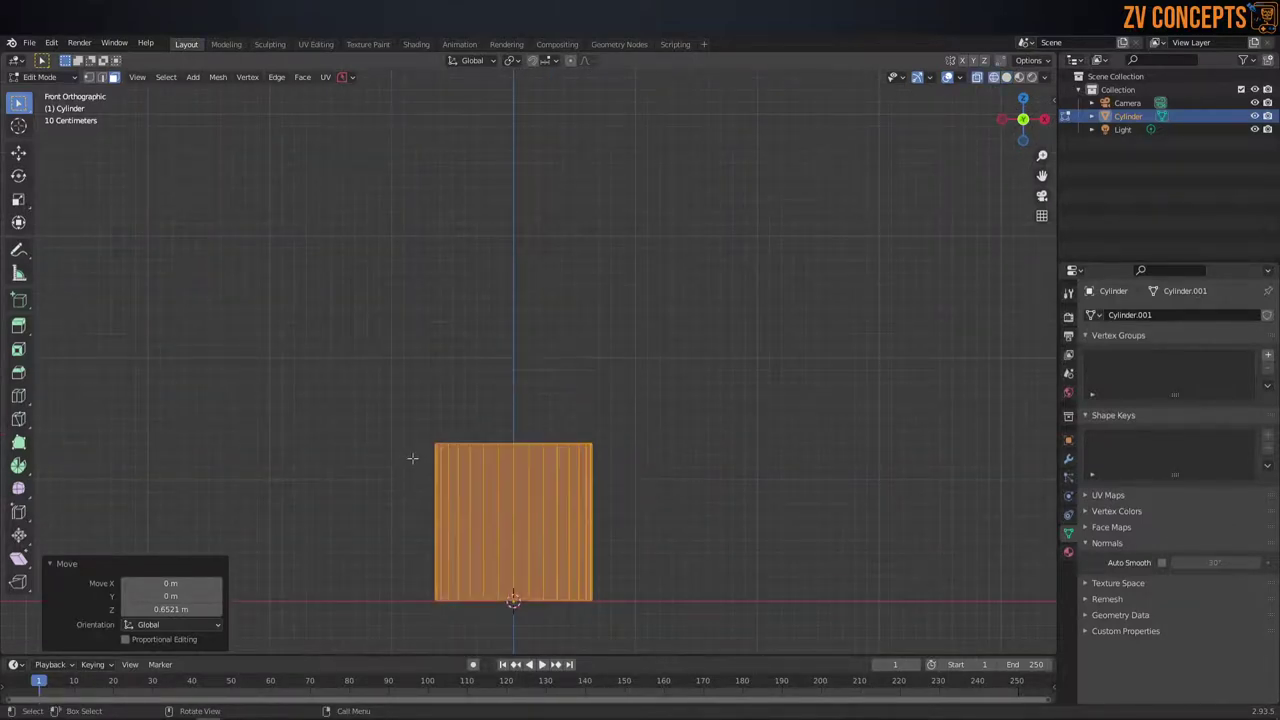
{"action": "key", "text": "a"}
{"action": "left_click", "coordinate": [312, 447]}
{"action": "left_click_drag", "start_coordinate": [243, 397], "coordinate": [736, 476]}
{"action": "key", "text": "g"}
{"action": "key", "text": "z"}
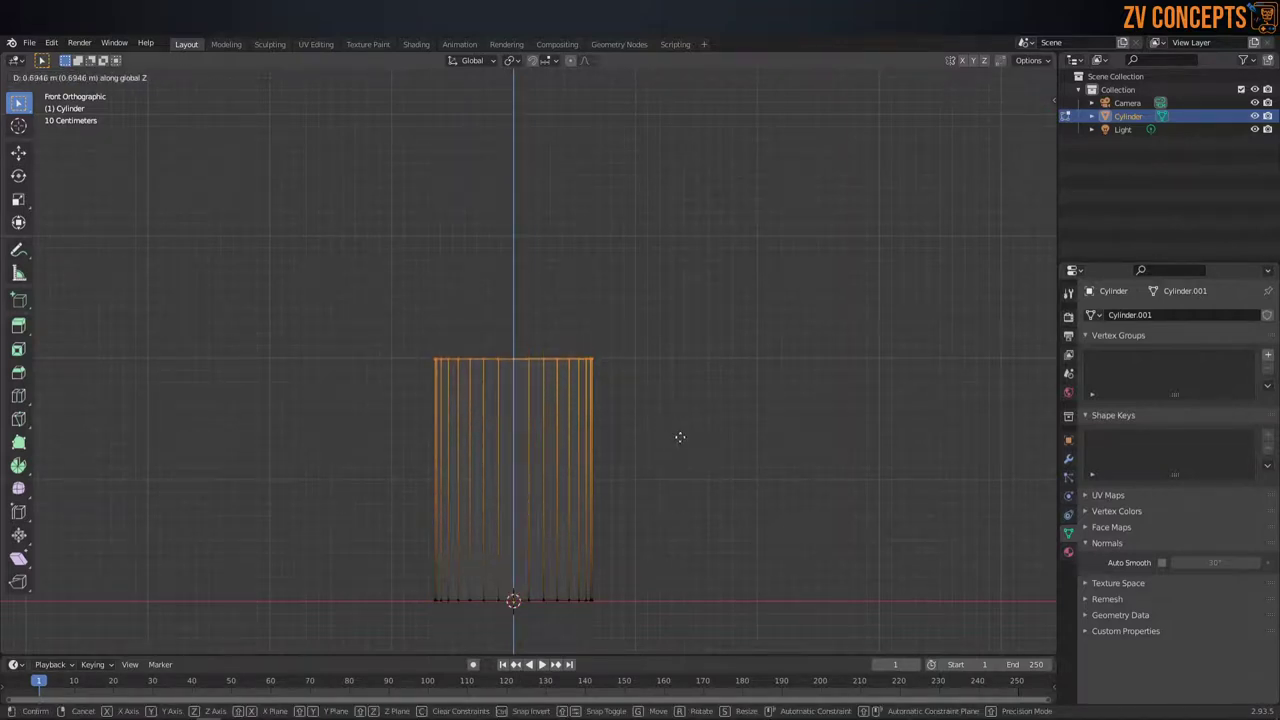
{"action": "left_click", "coordinate": [680, 435]}
Step: Return the viewport to solid shading and recenter the cylinder
{"action": "middle_click_drag", "start_coordinate": [680, 435], "coordinate": [514, 451]}
{"action": "key", "text": "z"}
{"action": "left_click", "coordinate": [414, 452]}
{"action": "key", "text": "z"}
{"action": "left_click", "coordinate": [713, 456]}
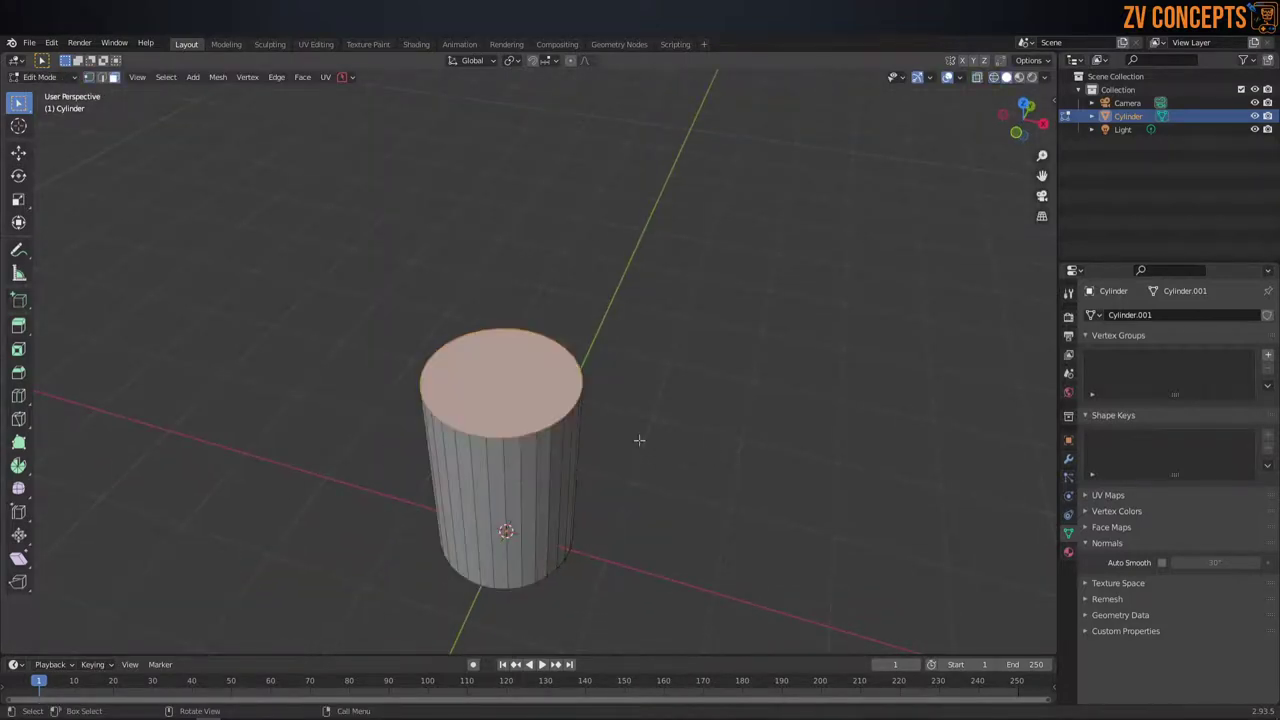
{"action": "mouse_move", "coordinate": [564, 430]}
{"action": "middle_mouse_down", "text": "shift"}
{"action": "mouse_move", "coordinate": [521, 366]}
{"action": "mouse_move", "coordinate": [523, 320]}
{"action": "middle_mouse_up", "text": "shift"}
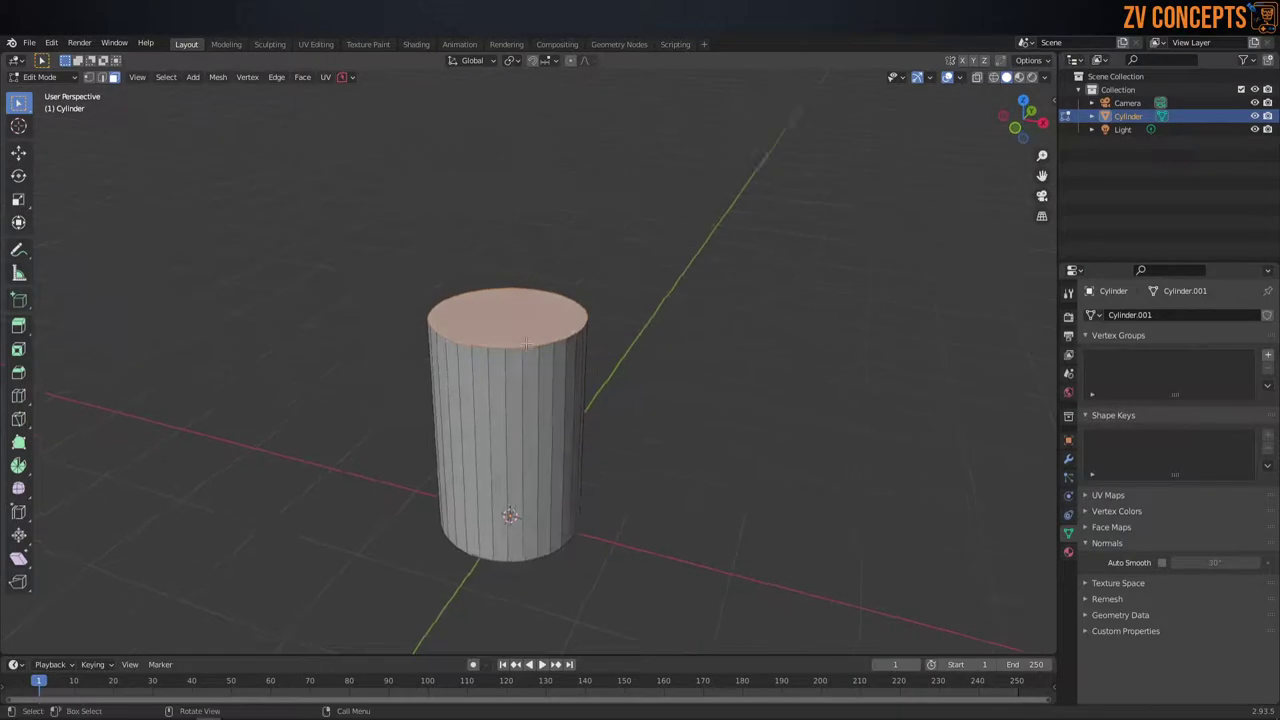
Step: Add three evenly spaced horizontal loop cuts around the cylinder's side
{"action": "scroll", "coordinate": [523, 315], "scroll_direction": "up", "scroll_amount": 2}
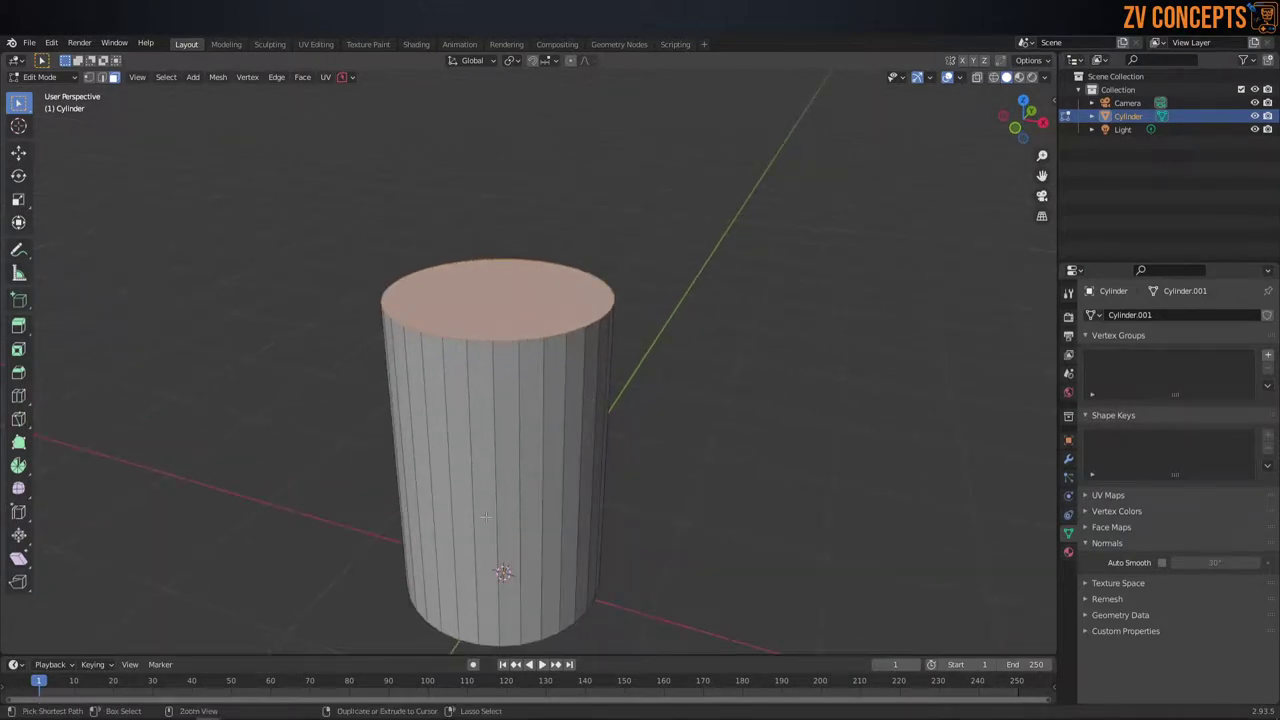
{"action": "left_click", "coordinate": [484, 511], "text": "alt"}
{"action": "left_click", "coordinate": [497, 302]}
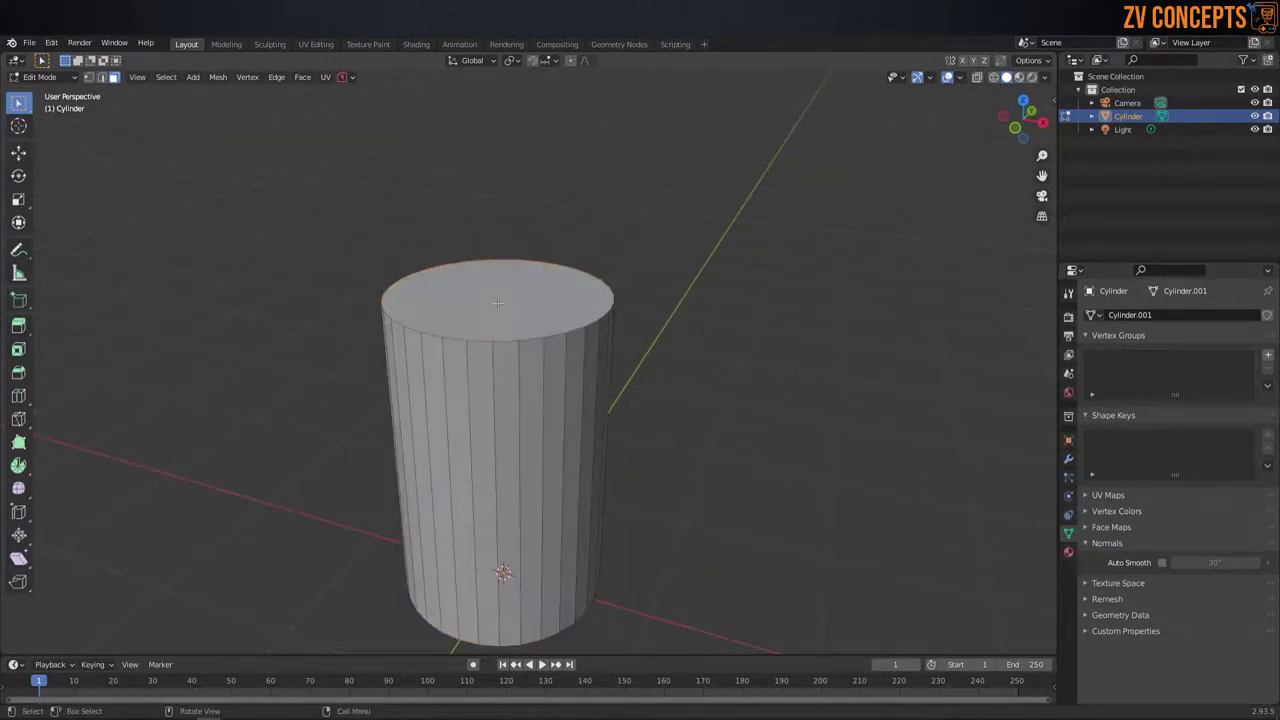
{"action": "key", "text": "ctrl+r"}
{"action": "scroll", "coordinate": [562, 470], "scroll_direction": "up", "scroll_amount": 1}
{"action": "scroll", "coordinate": [562, 470], "scroll_direction": "up", "scroll_amount": 1}
{"action": "left_click", "coordinate": [562, 470]}
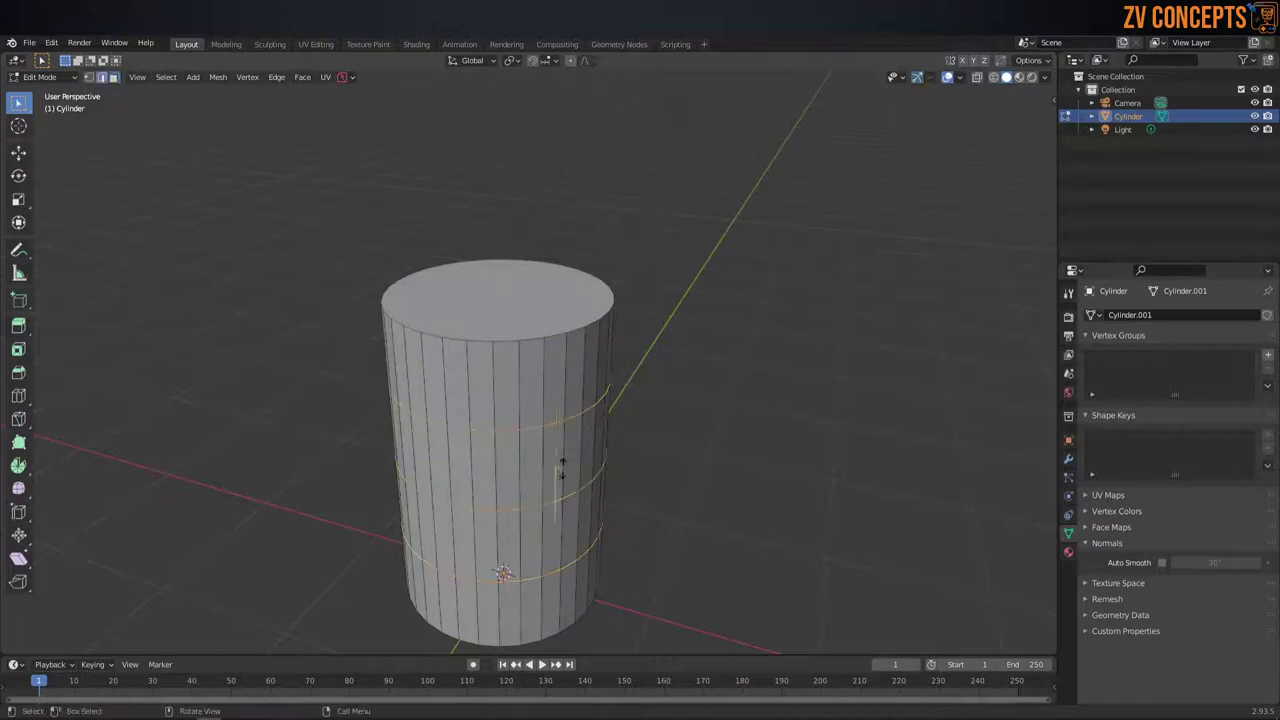
{"action": "right_click", "coordinate": [590, 466]}
Step: Bevel the three loops into 0.0307 m bands with 3 segments
{"action": "mouse_move", "coordinate": [608, 466]}
{"action": "middle_mouse_down"}
{"action": "mouse_move", "coordinate": [616, 438]}
{"action": "mouse_move", "coordinate": [594, 371]}
{"action": "middle_mouse_up"}
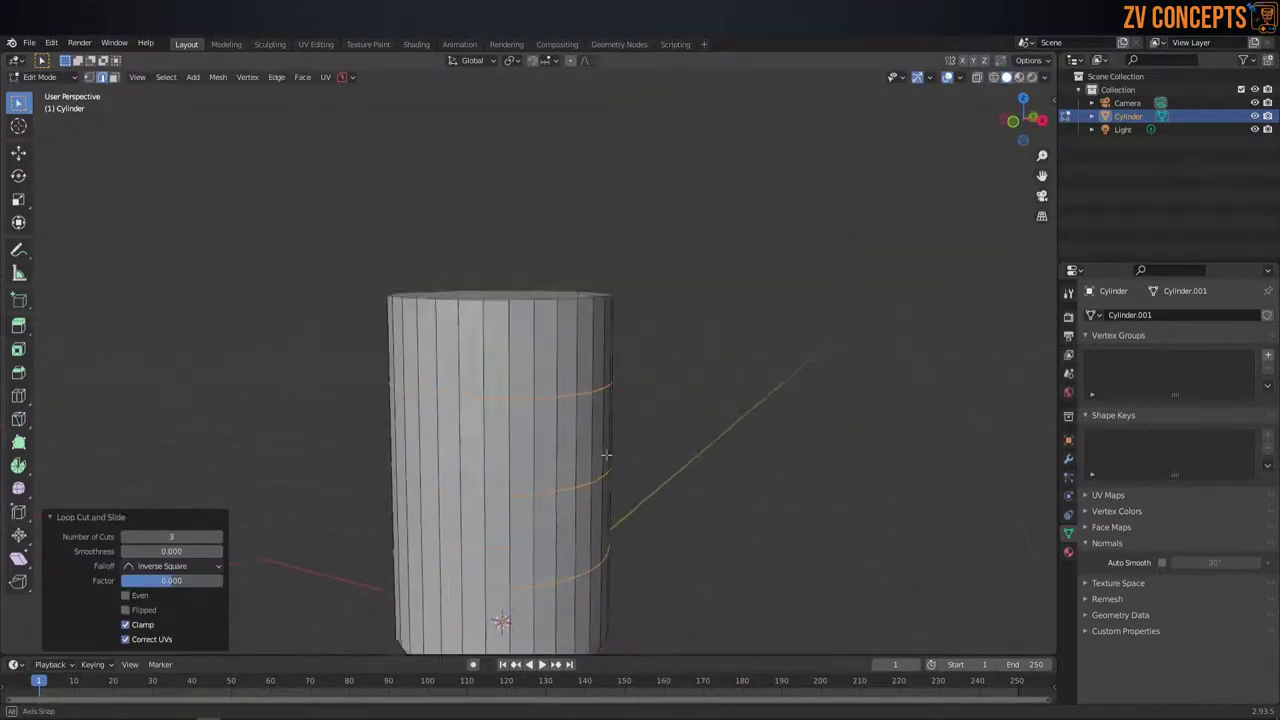
{"action": "scroll", "coordinate": [594, 371], "scroll_direction": "up", "scroll_amount": 2}
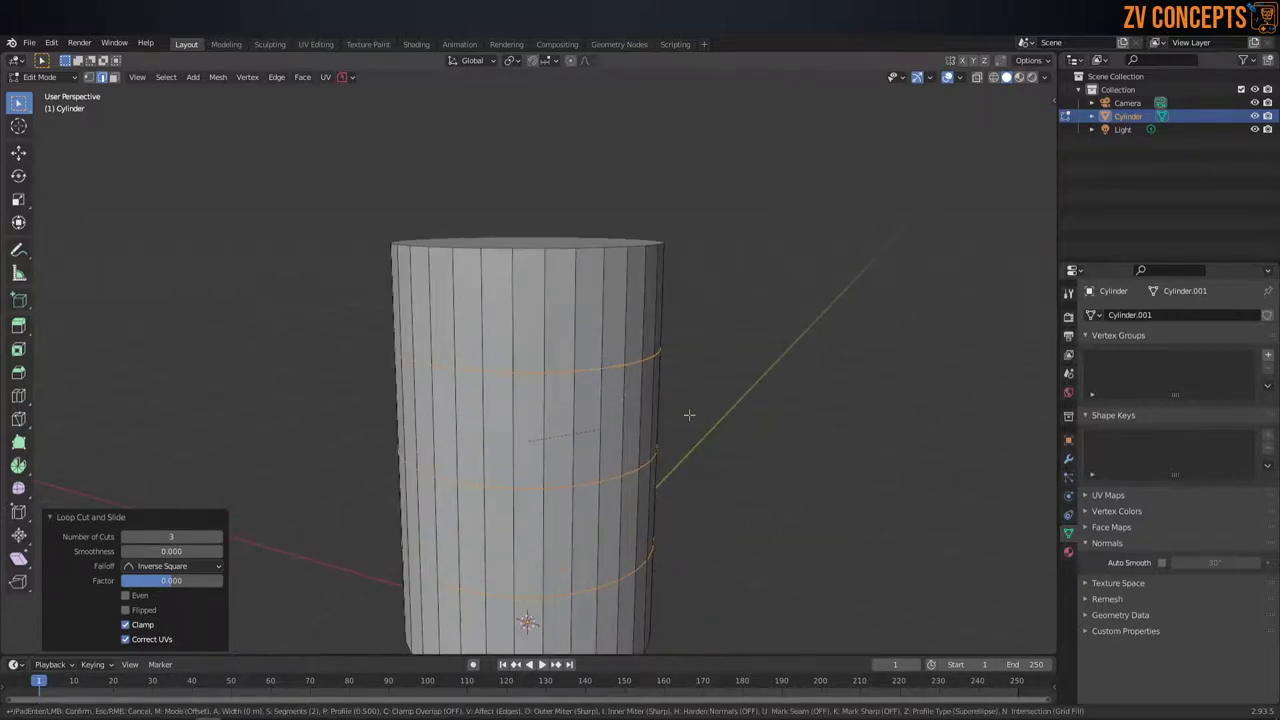
{"action": "left_click", "coordinate": [690, 416]}
{"action": "scroll", "coordinate": [697, 415], "scroll_direction": "up", "scroll_amount": 1}
{"action": "scroll", "coordinate": [697, 415], "scroll_direction": "down", "scroll_amount": 1}
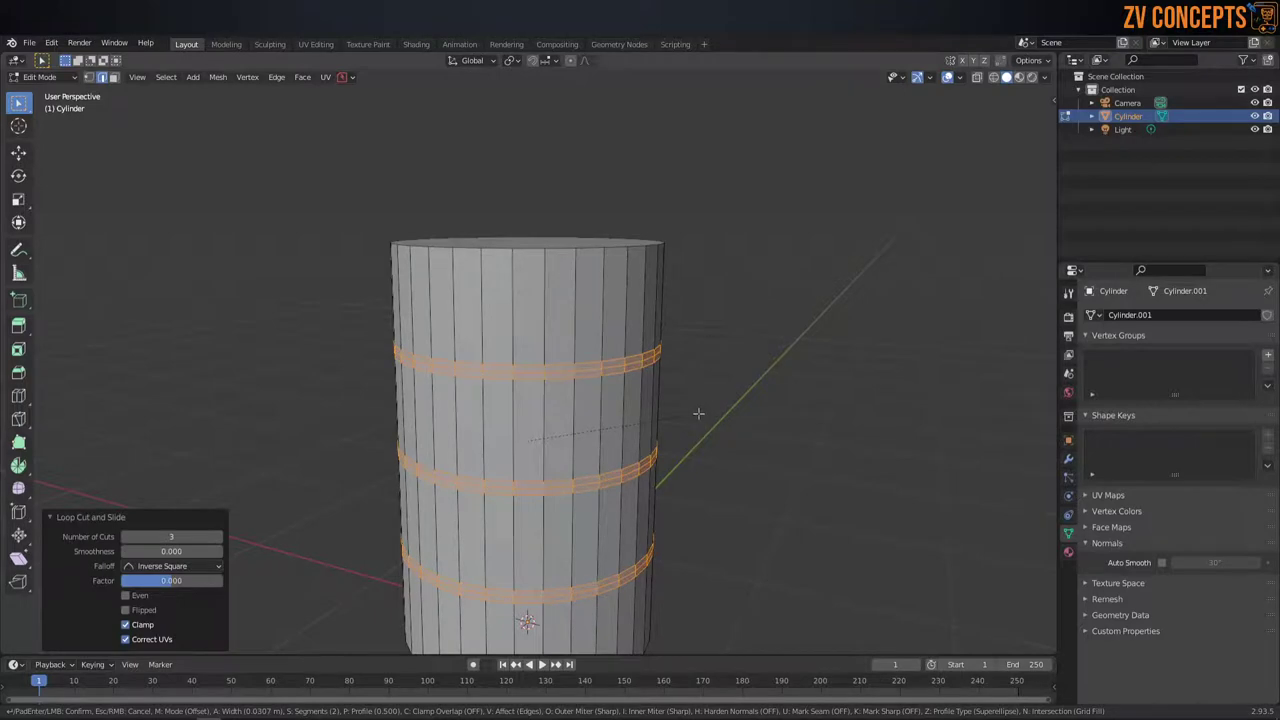
{"action": "left_click", "coordinate": [698, 413]}
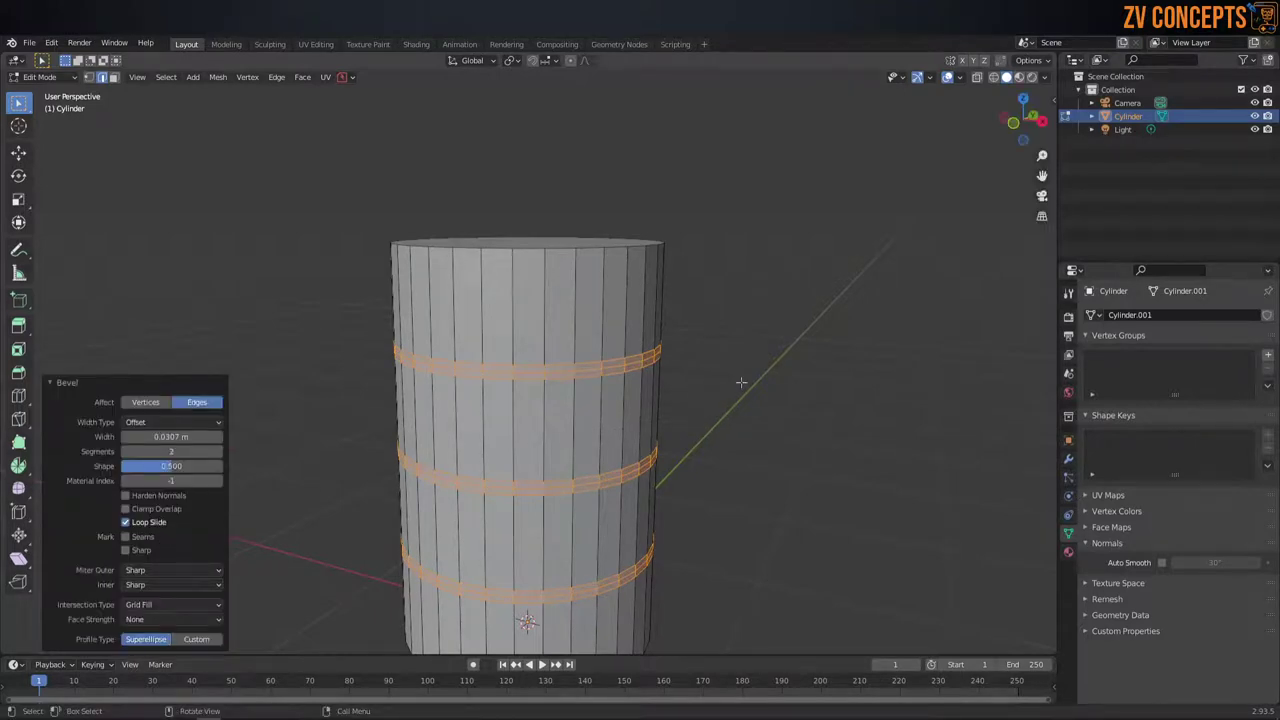
{"action": "left_click", "coordinate": [705, 386]}
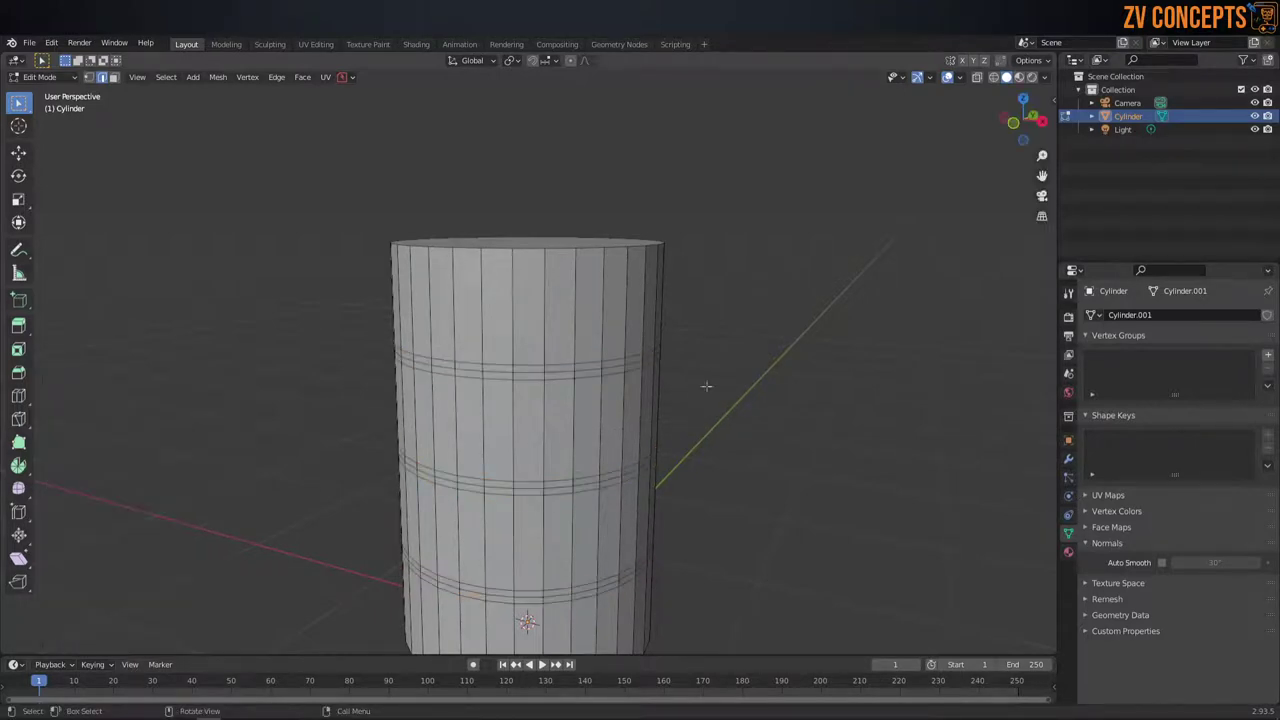
Step: Select the bevelled hoop edge loops, undoing an accidental inward groove
{"action": "left_click", "coordinate": [589, 372], "text": "alt"}
{"action": "left_click", "coordinate": [586, 484], "text": "alt+shift"}
{"action": "left_click", "coordinate": [589, 370], "text": "alt+shift"}
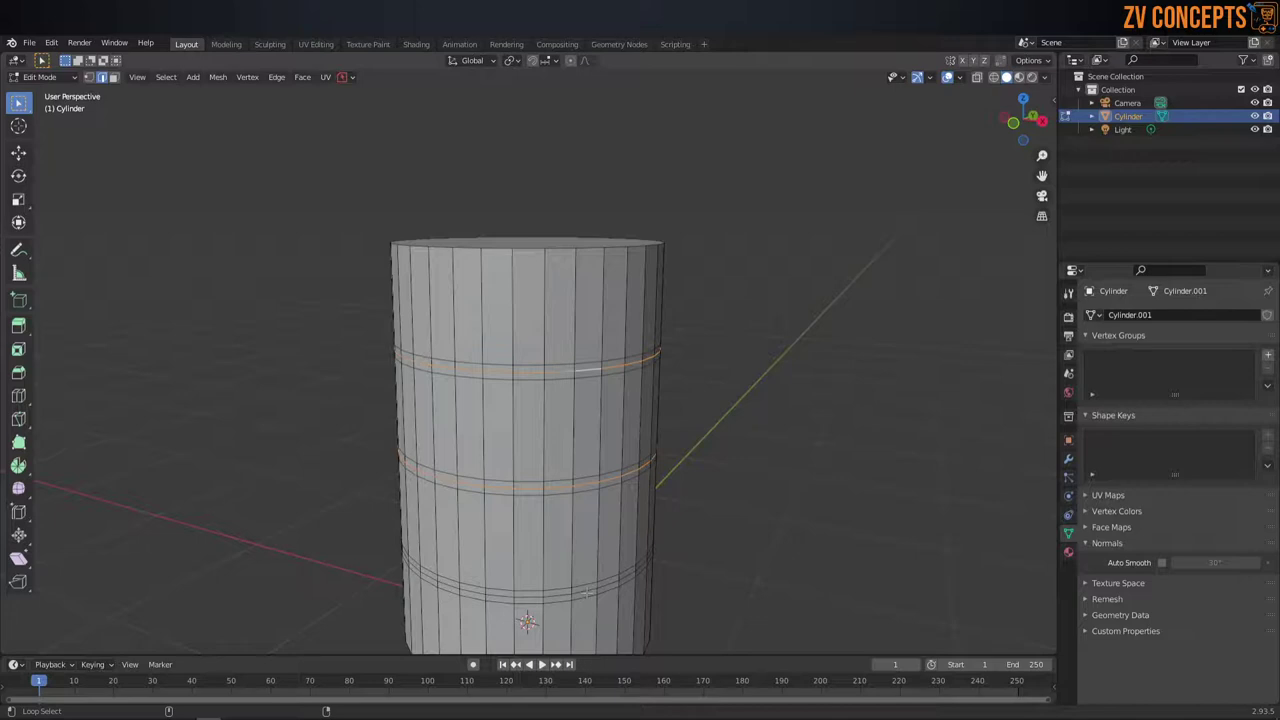
{"action": "middle_click_drag", "start_coordinate": [586, 591], "coordinate": [554, 432]}
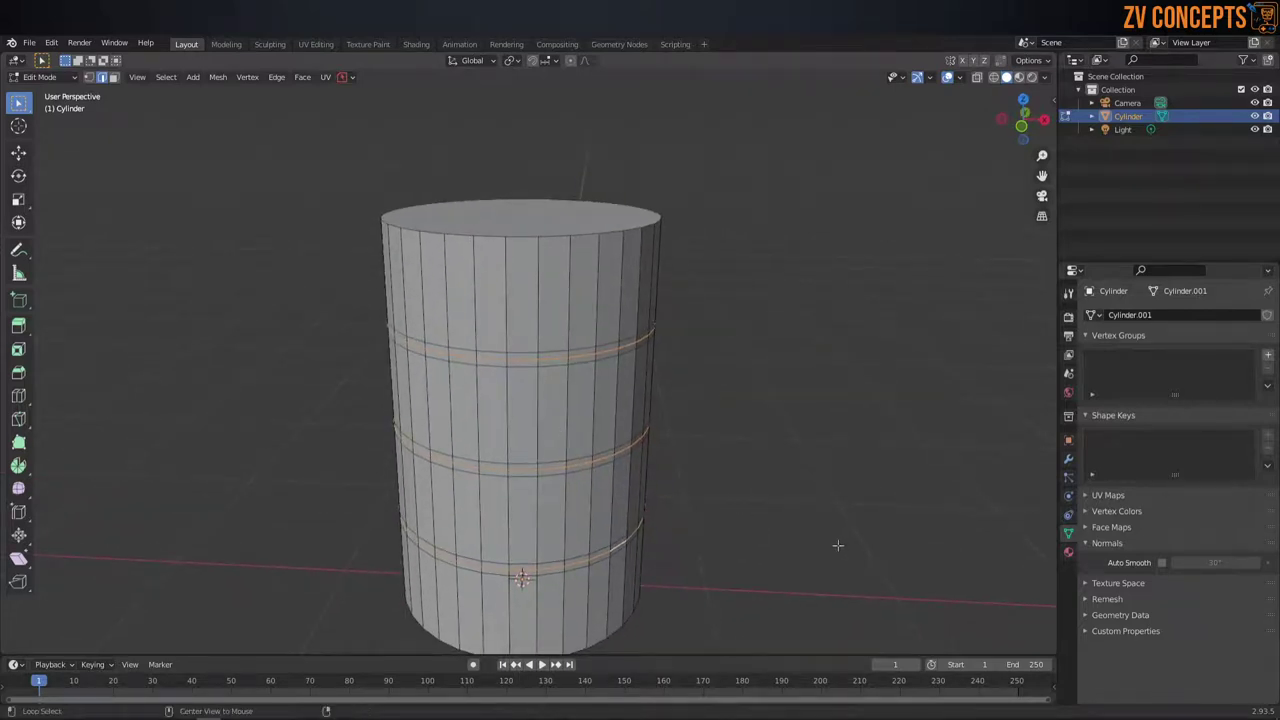
{"action": "key", "text": "alt+a"}
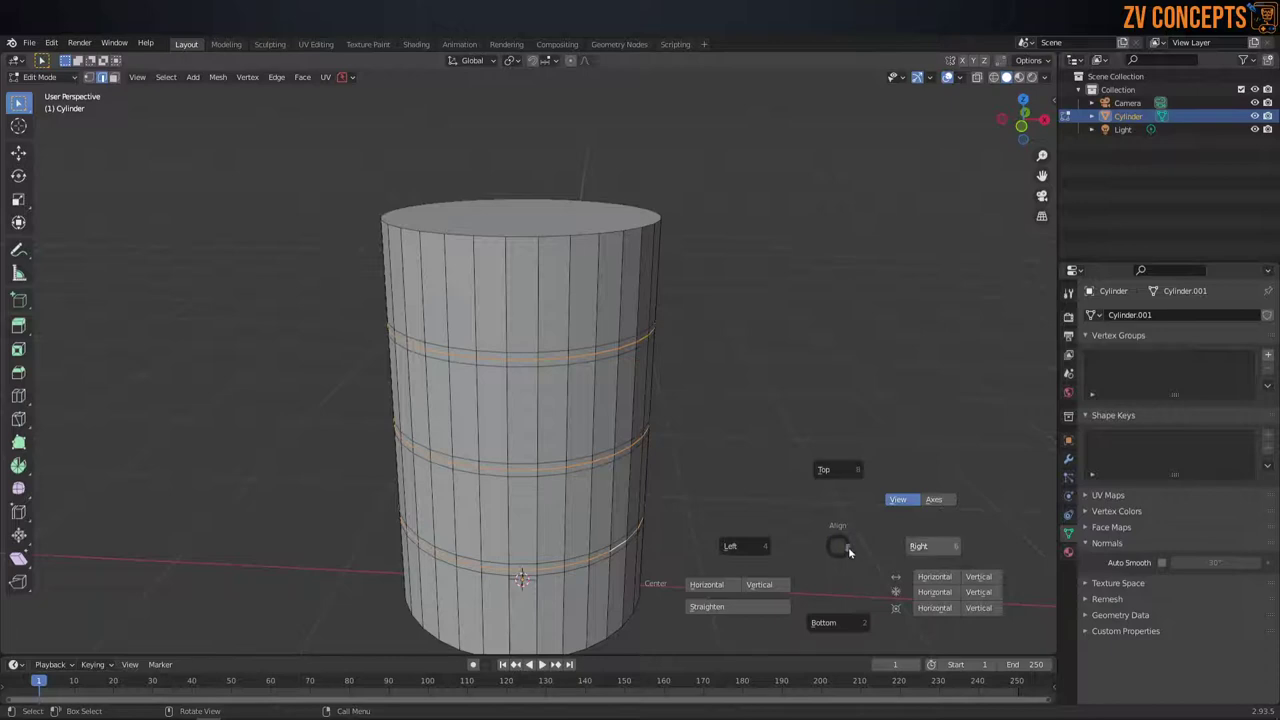
{"action": "left_click", "coordinate": [851, 531]}
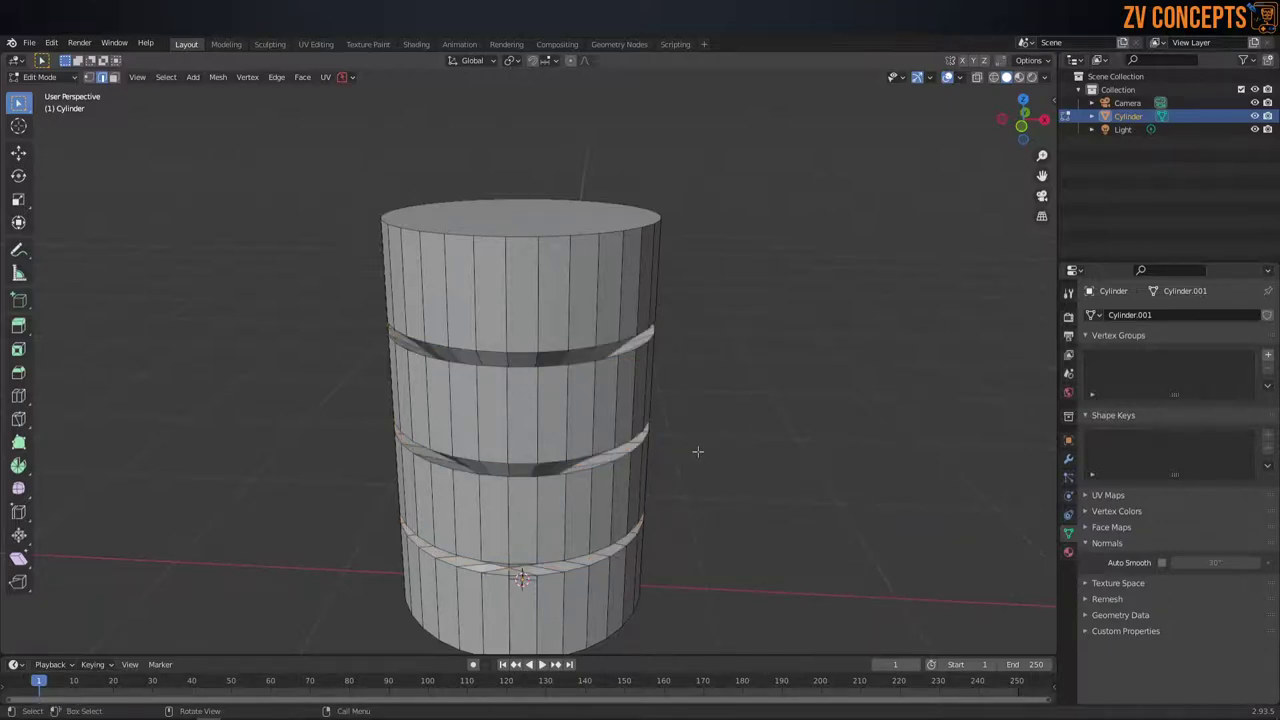
{"action": "key", "text": "ctrl+z"}
Step: Fatten the hoop rings outward, first 0.00678 m, then to 0.00969 m
{"action": "key", "text": "alt+s"}
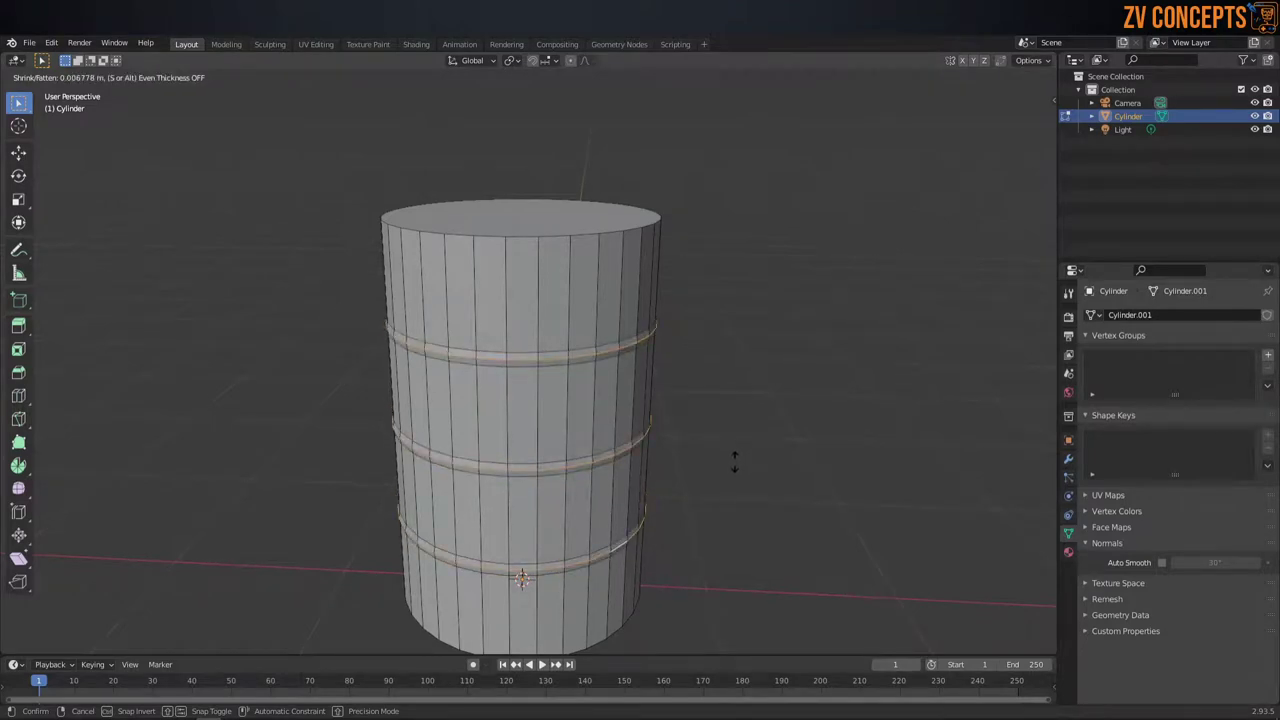
{"action": "left_click", "coordinate": [734, 461]}
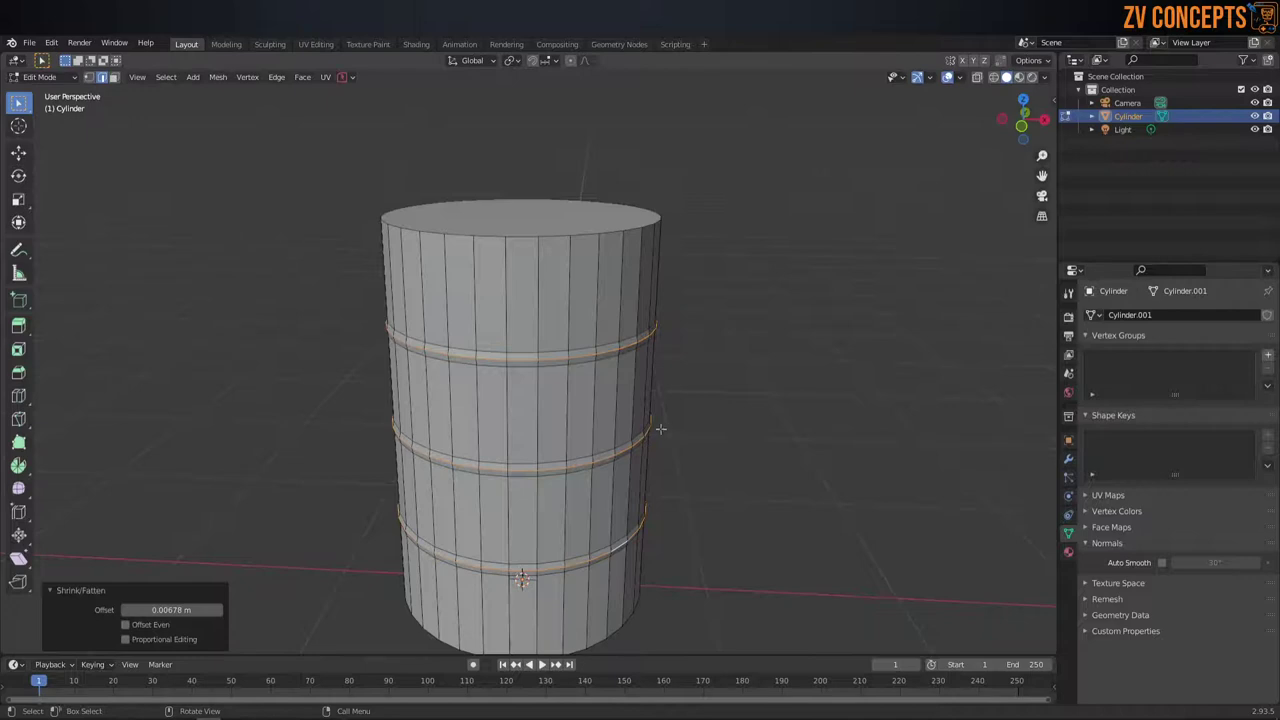
{"action": "scroll", "coordinate": [662, 430], "scroll_direction": "up", "scroll_amount": 3}
{"action": "scroll", "coordinate": [600, 450], "scroll_direction": "up", "scroll_amount": 3}
{"action": "middle_click_drag", "start_coordinate": [703, 342], "coordinate": [858, 349]}
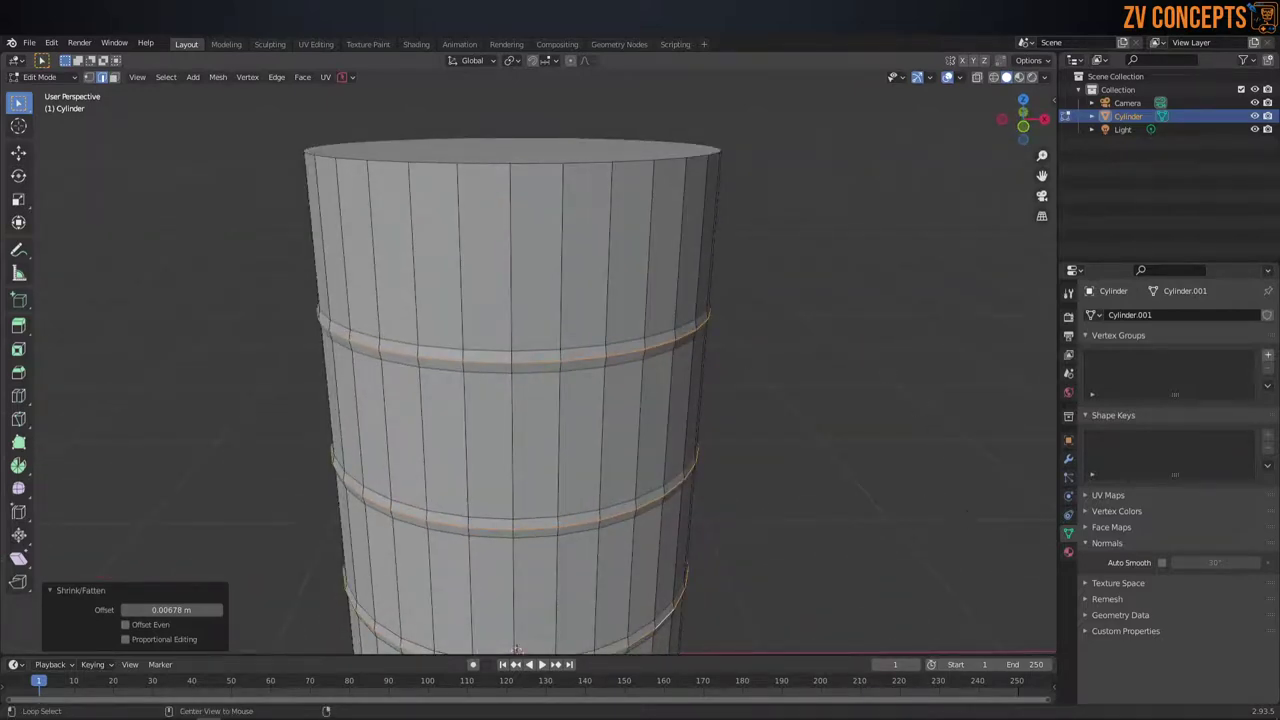
{"action": "key", "text": "alt+s"}
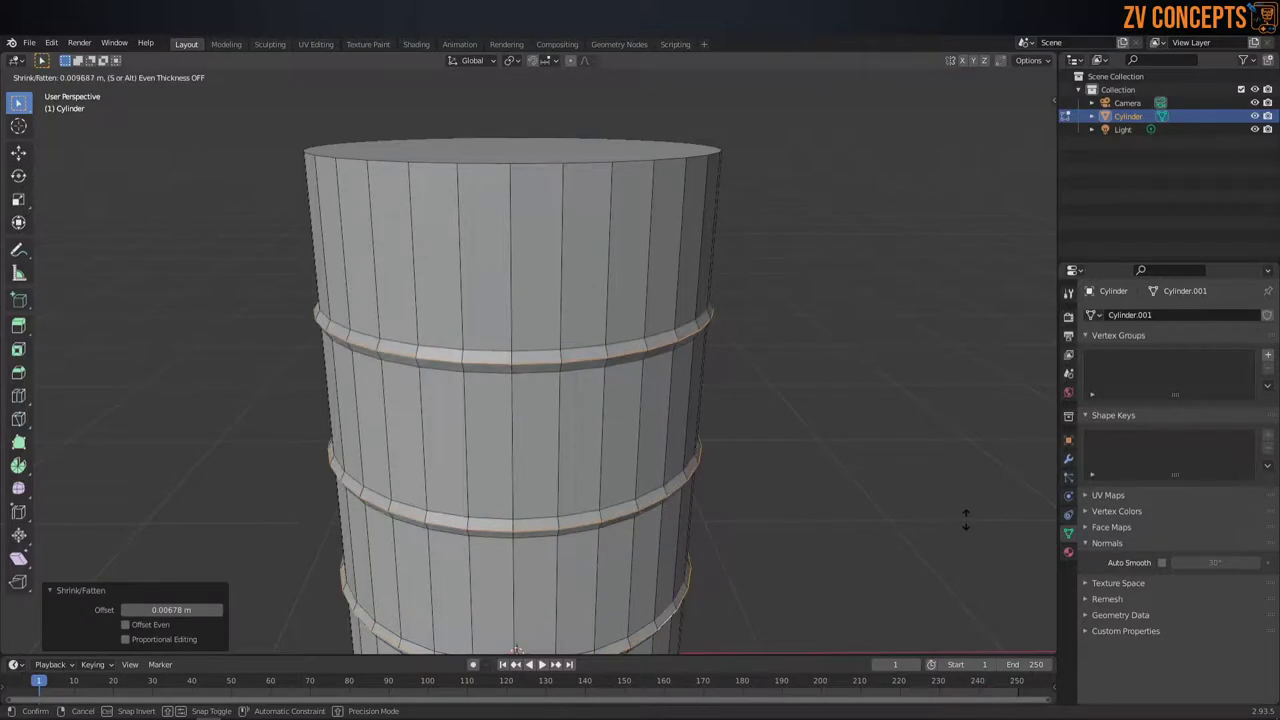
{"action": "left_click", "coordinate": [965, 520]}
{"action": "middle_click_drag", "start_coordinate": [965, 520], "coordinate": [850, 400]}
{"action": "scroll", "coordinate": [777, 320], "scroll_direction": "up", "scroll_amount": 3}
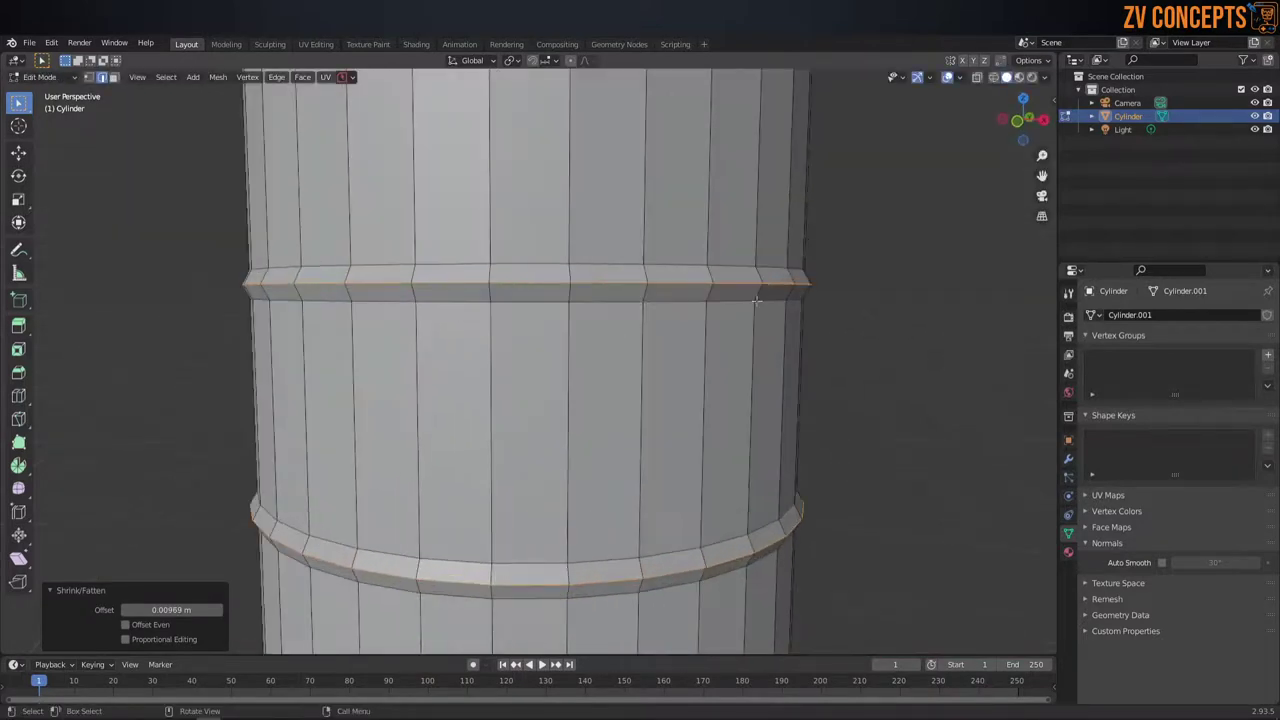
Step: Bevel the raised hoops 0.0261 m with 2 segments, then deselect and switch to face select
{"action": "key", "text": "ctrl+b"}
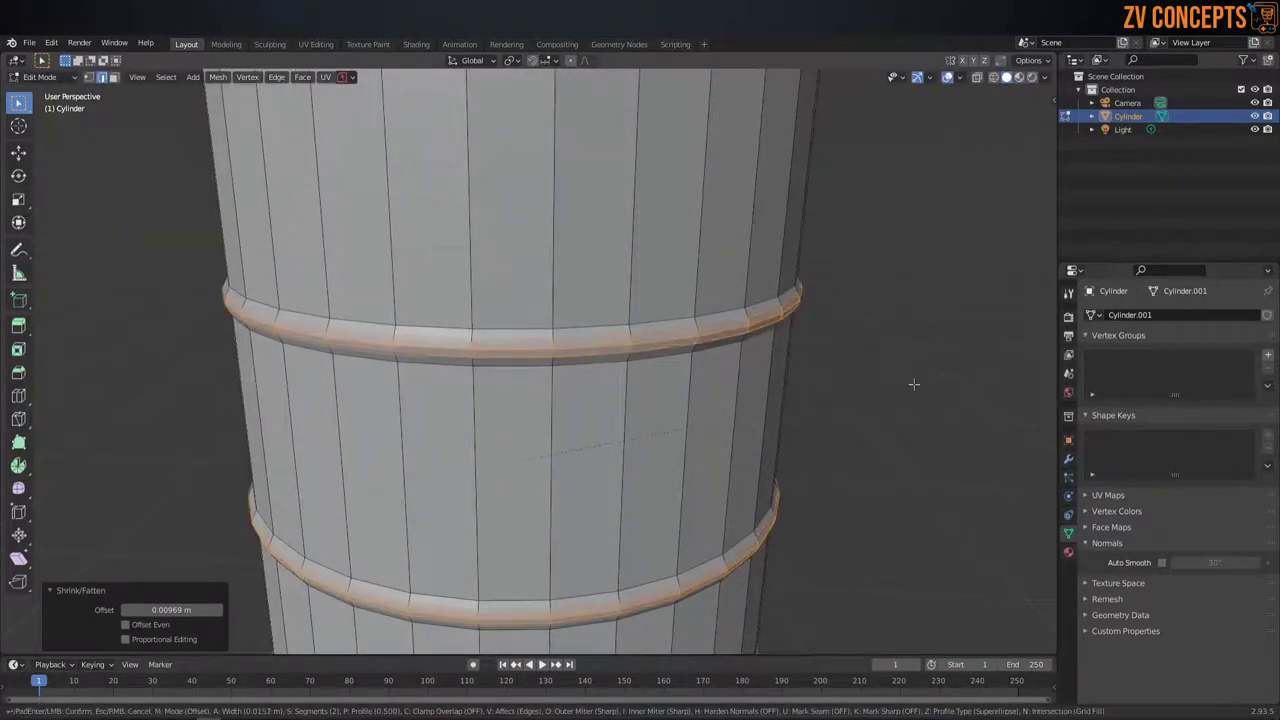
{"action": "left_click", "coordinate": [915, 384]}
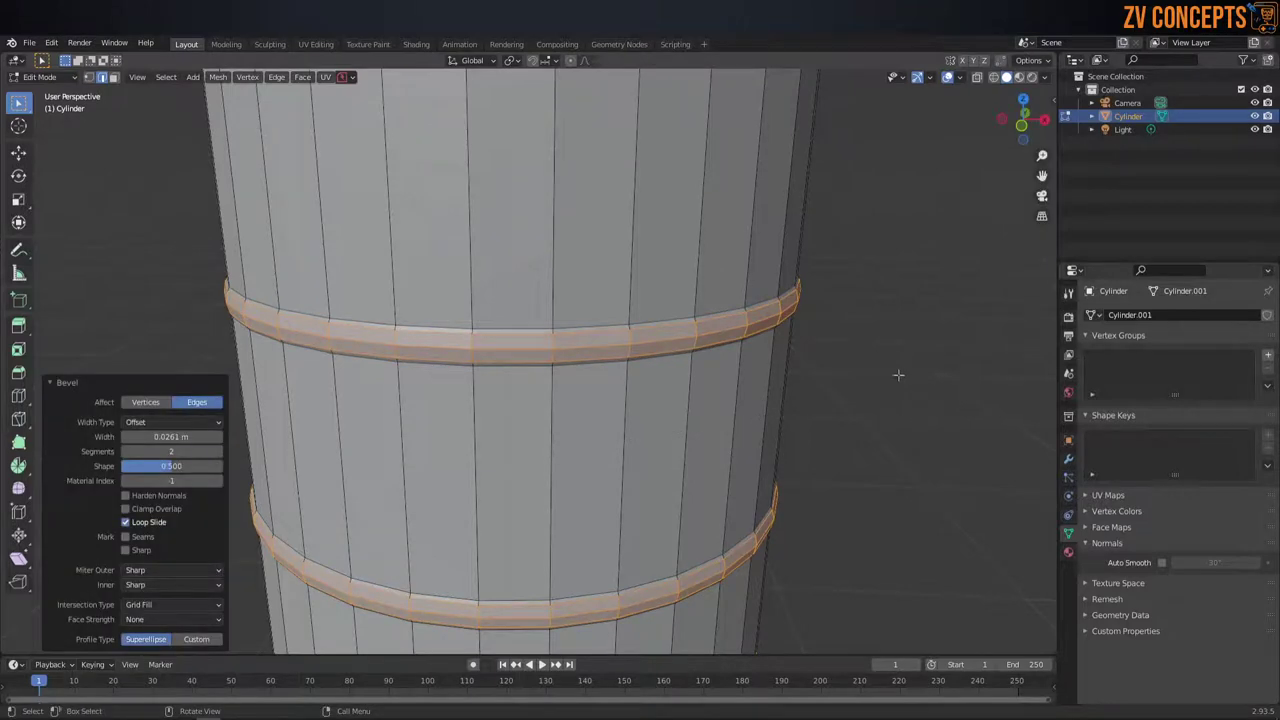
{"action": "scroll", "coordinate": [571, 297], "scroll_direction": "down", "scroll_amount": 4}
{"action": "middle_click_drag", "start_coordinate": [571, 297], "coordinate": [551, 321]}
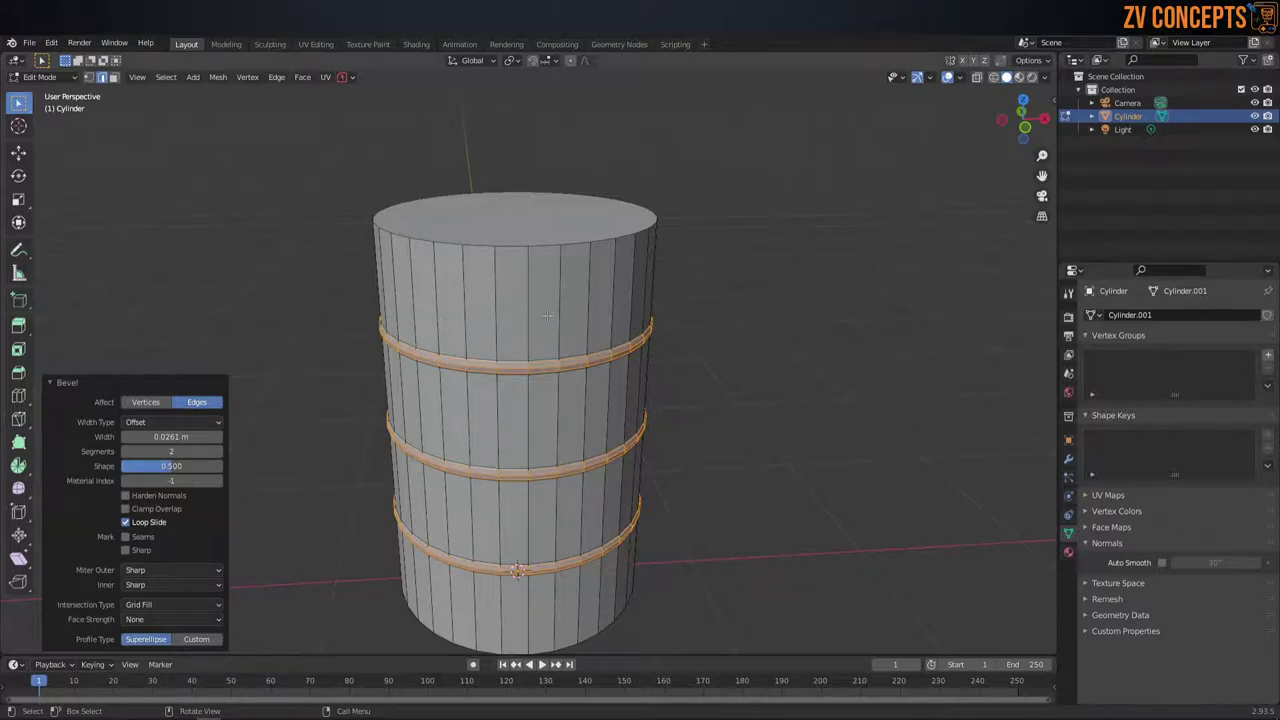
{"action": "middle_click_drag", "start_coordinate": [594, 252], "coordinate": [521, 259]}
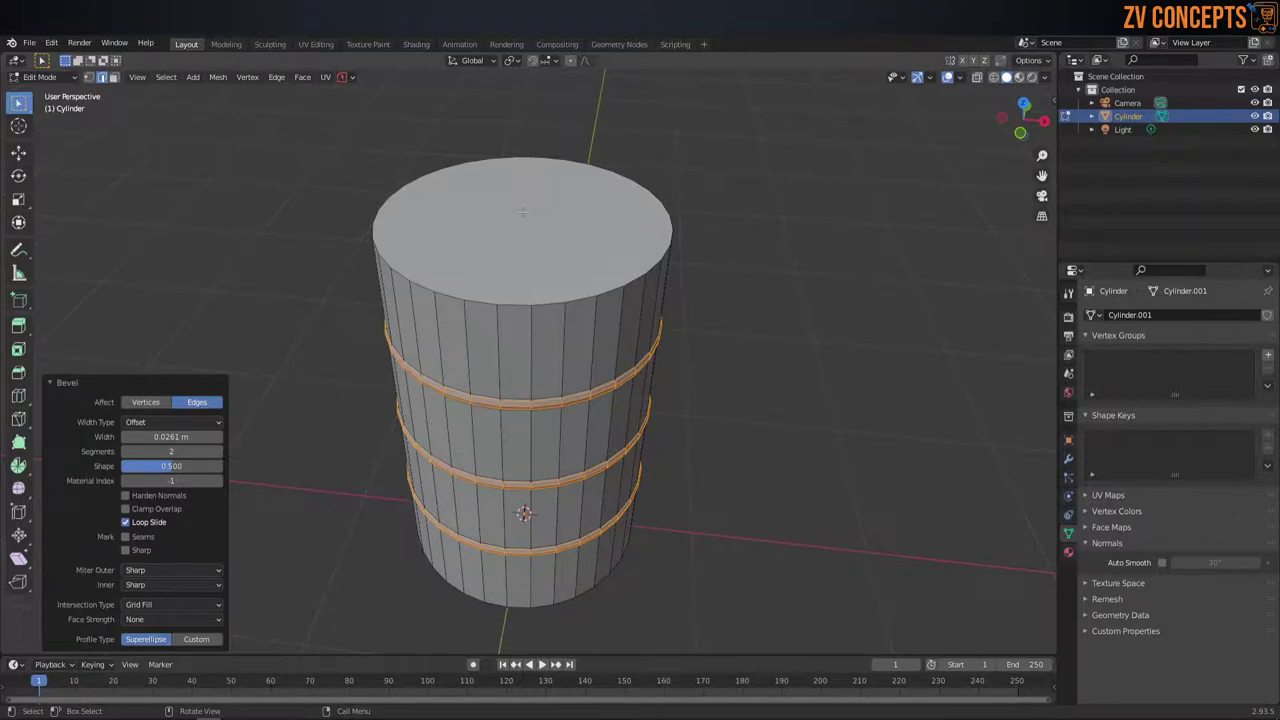
{"action": "middle_click_drag", "start_coordinate": [521, 211], "coordinate": [554, 219]}
{"action": "key", "text": "alt+a"}
{"action": "key", "text": "ctrl+shift+Tab"}
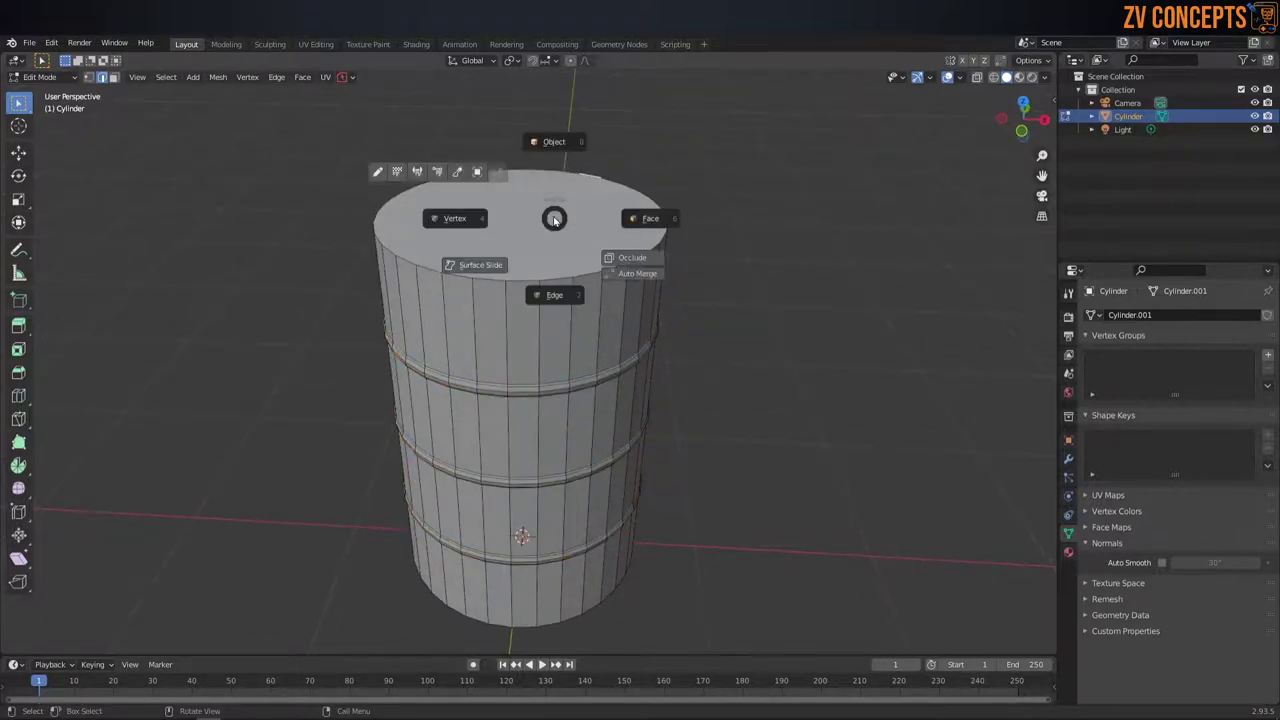
{"action": "key", "text": "ctrl+shift+Tab"}
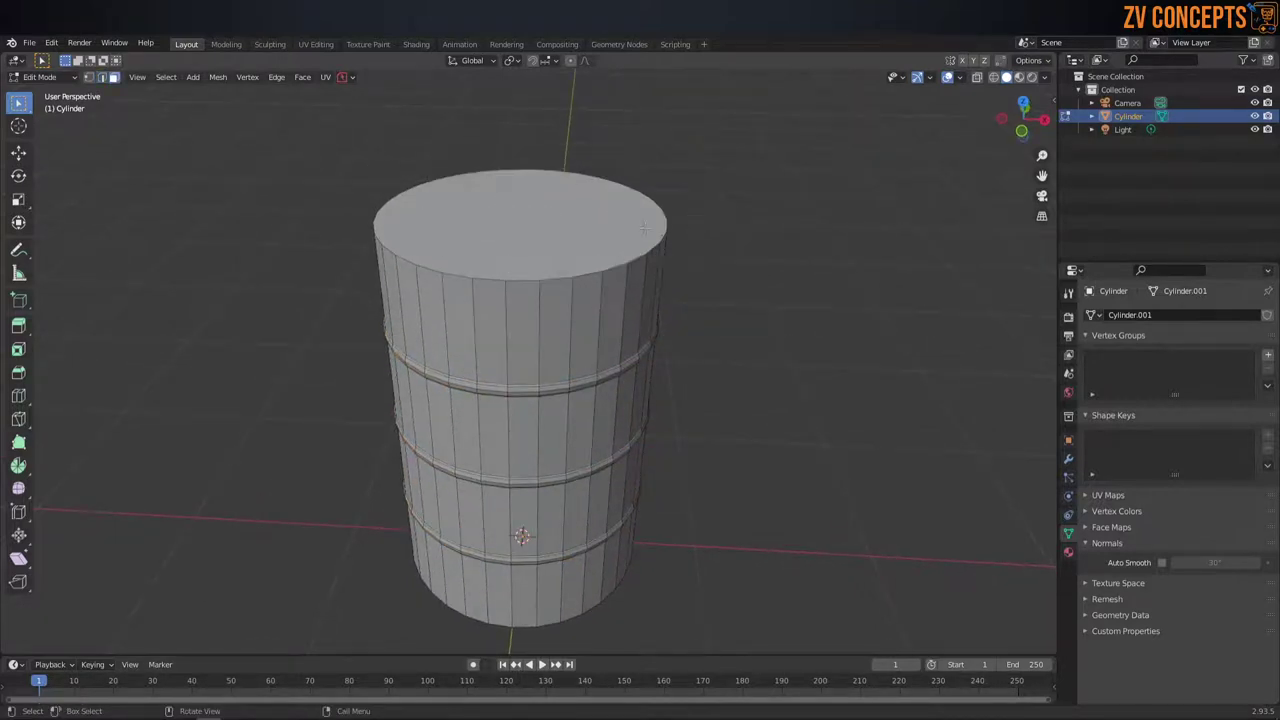
Step: Inset the top face 0.05152 m and extrude it down 0.055622 m into a recessed lid
{"action": "left_click", "coordinate": [640, 226]}
{"action": "key", "text": "i"}
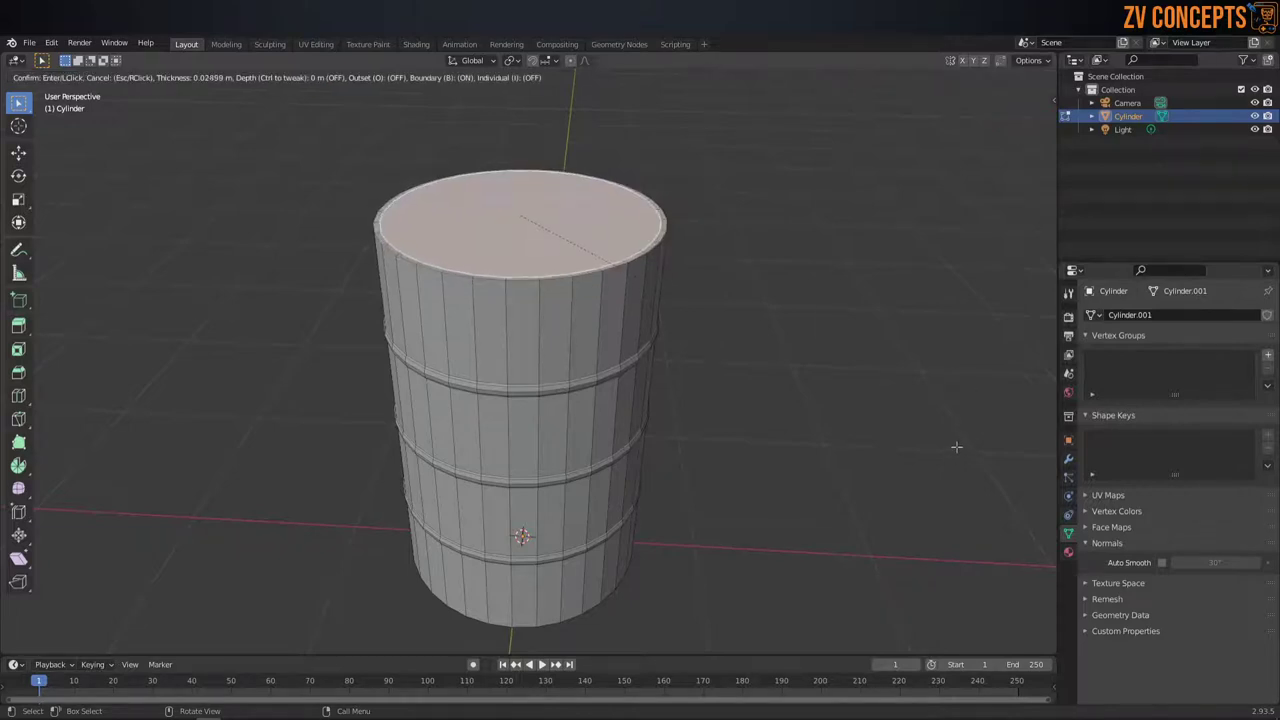
{"action": "left_click", "coordinate": [951, 443]}
{"action": "middle_click_drag", "start_coordinate": [951, 443], "coordinate": [602, 287]}
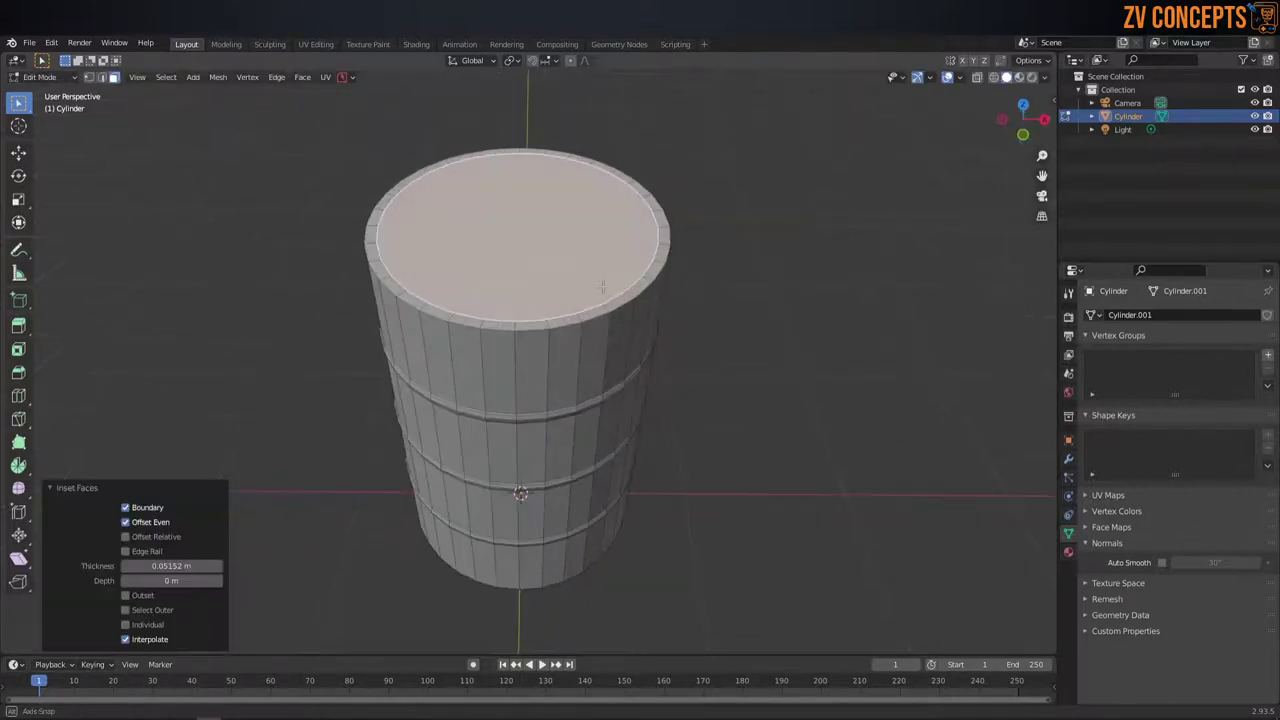
{"action": "middle_click_drag", "start_coordinate": [878, 236], "coordinate": [869, 233]}
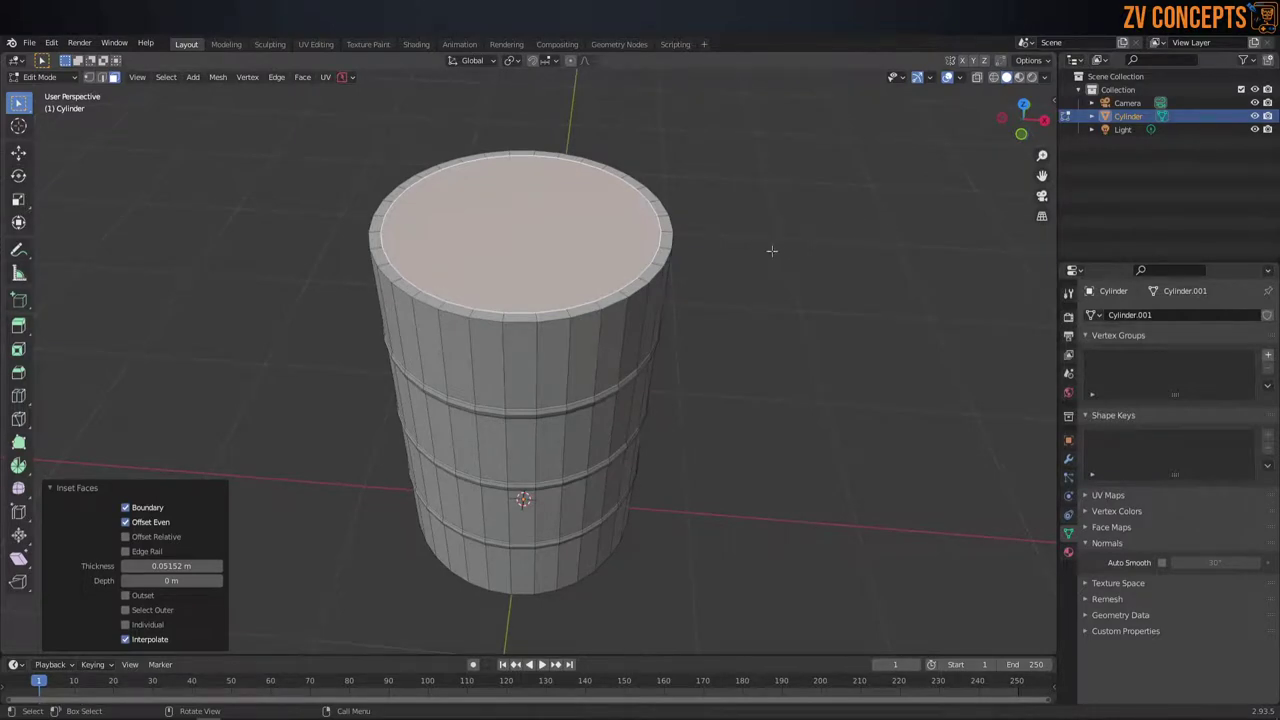
{"action": "key", "text": "e"}
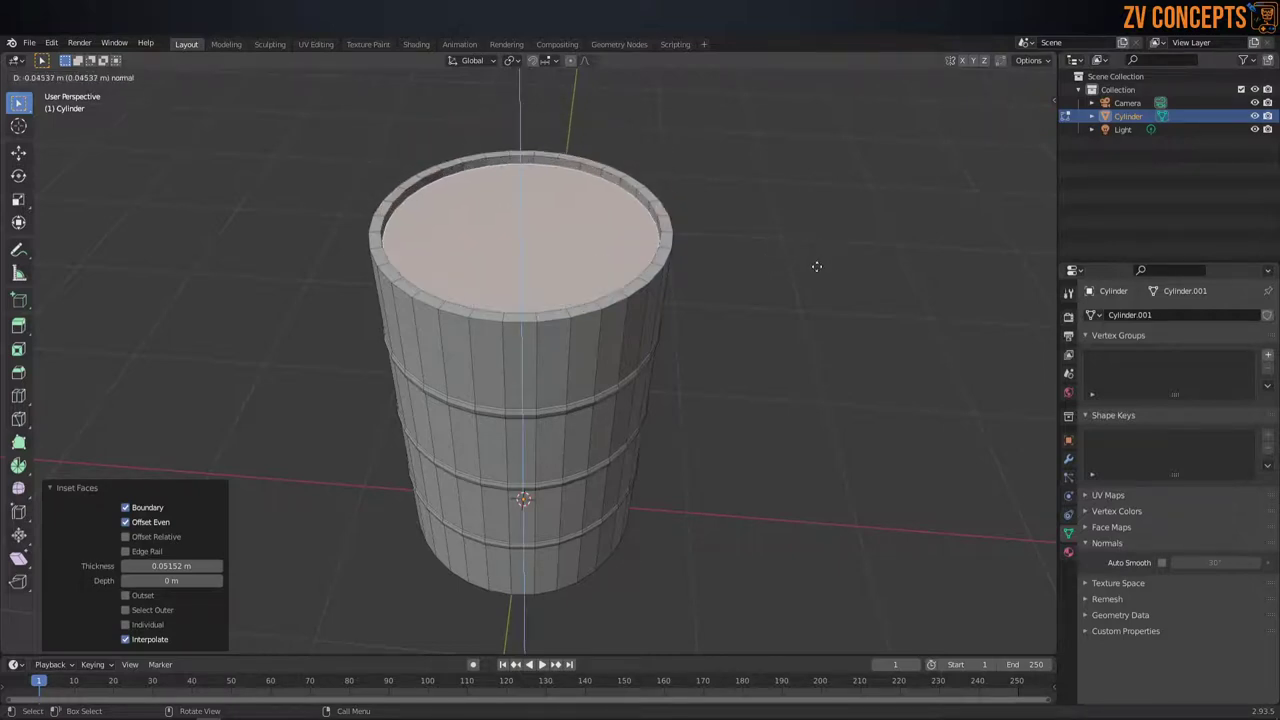
{"action": "left_click", "coordinate": [817, 266]}
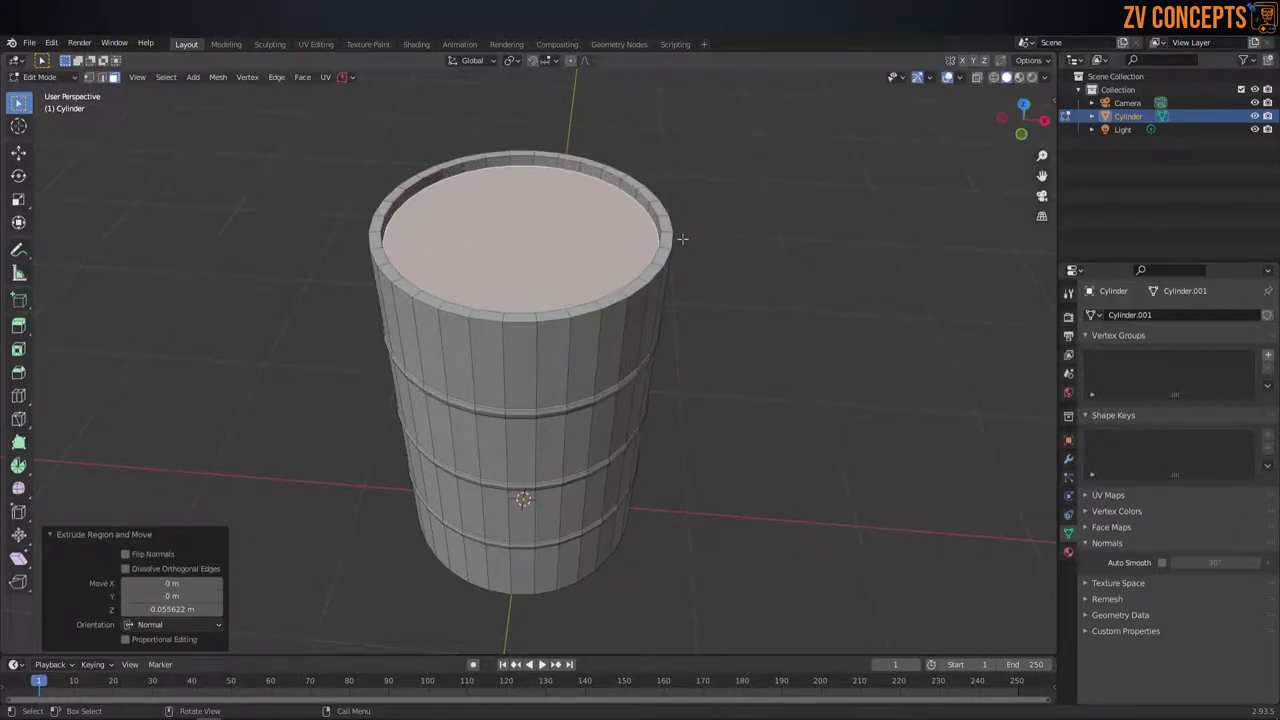
{"action": "middle_click_drag", "start_coordinate": [617, 224], "coordinate": [610, 236]}
{"action": "key", "text": "ctrl+Tab"}
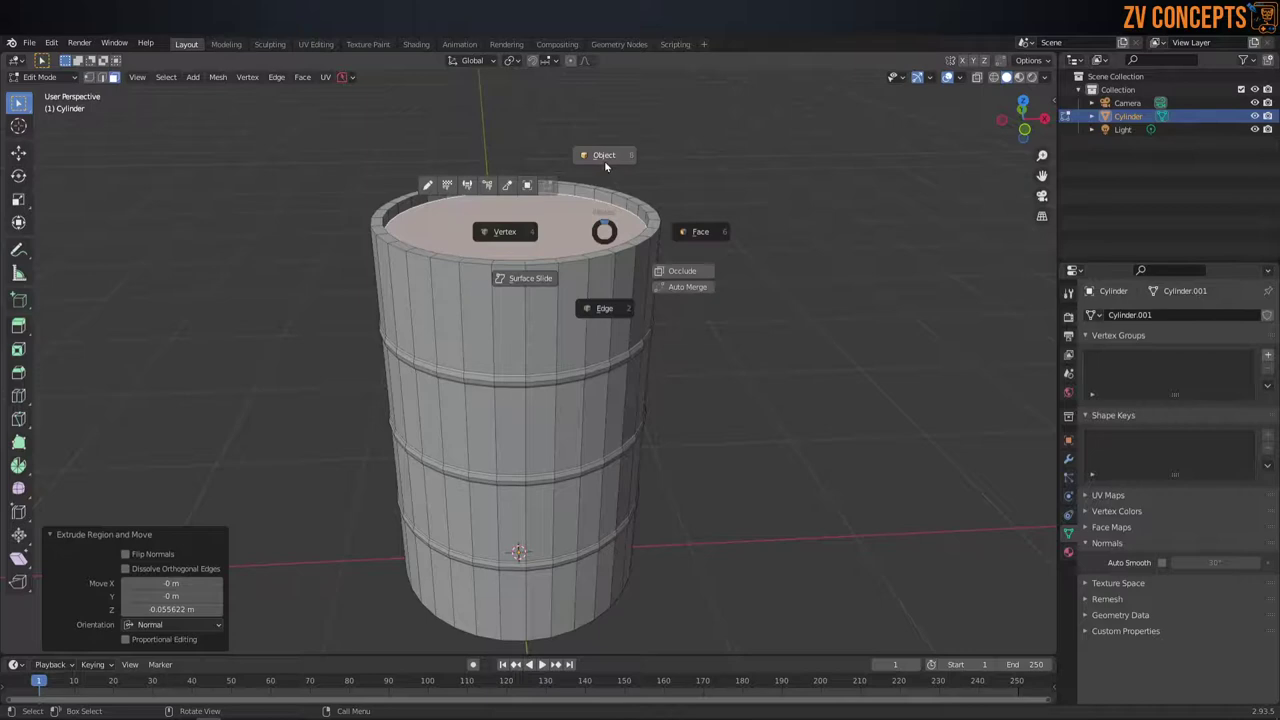
Step: Return to Object Mode and shade the barrel smooth
{"action": "left_click", "coordinate": [605, 158]}
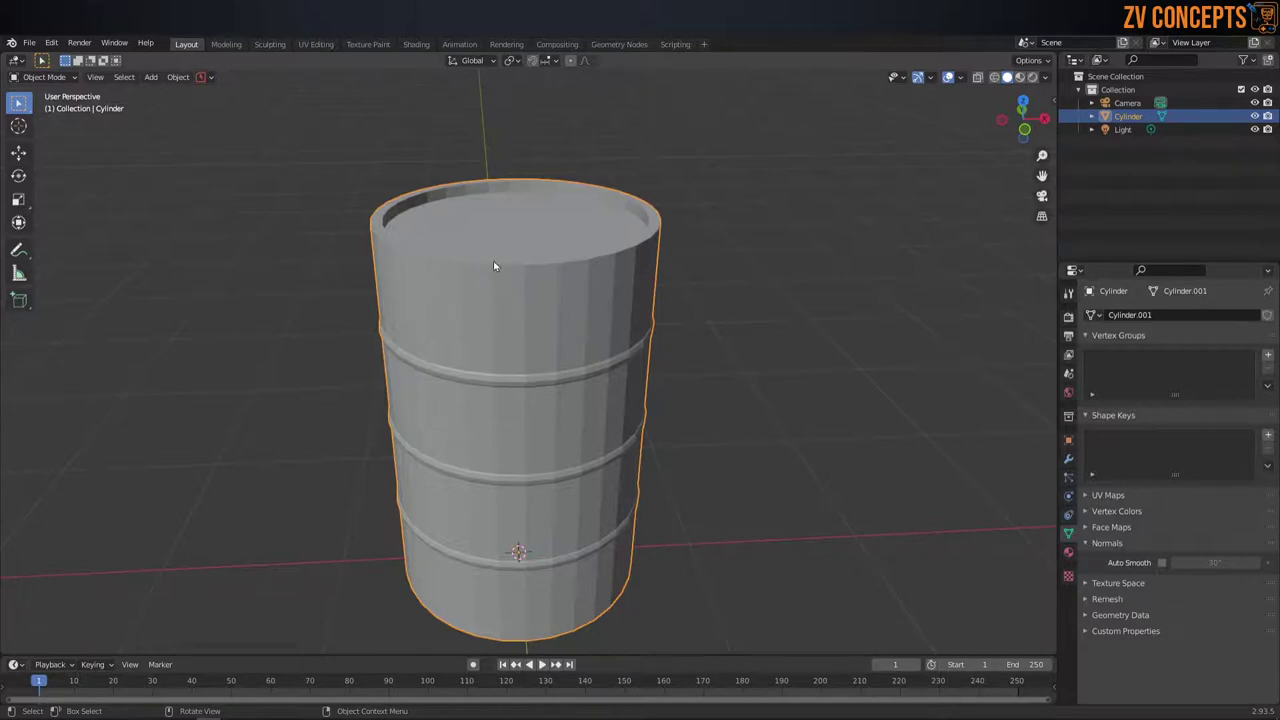
{"action": "right_click", "coordinate": [493, 285]}
{"action": "left_click", "coordinate": [493, 287]}
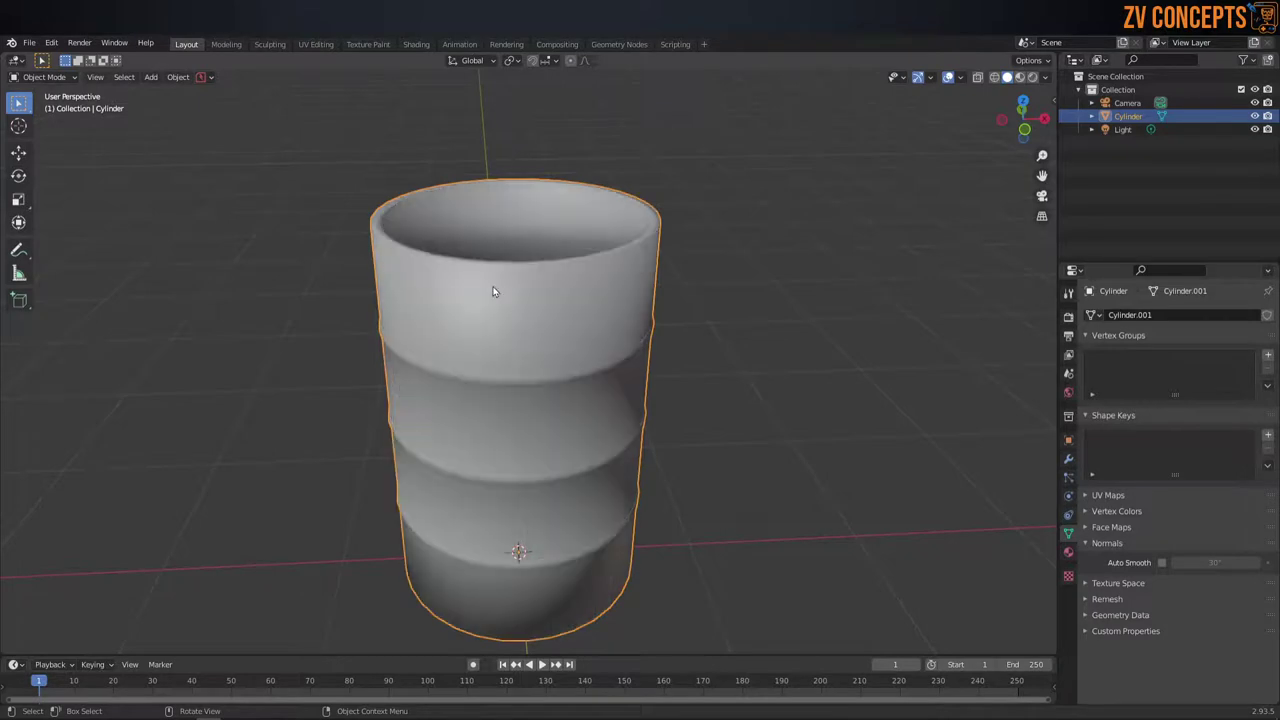
Step: Enable Auto Smooth on the barrel with a 45° angle
{"action": "left_click", "coordinate": [1161, 564]}
{"action": "left_click", "coordinate": [1195, 563]}
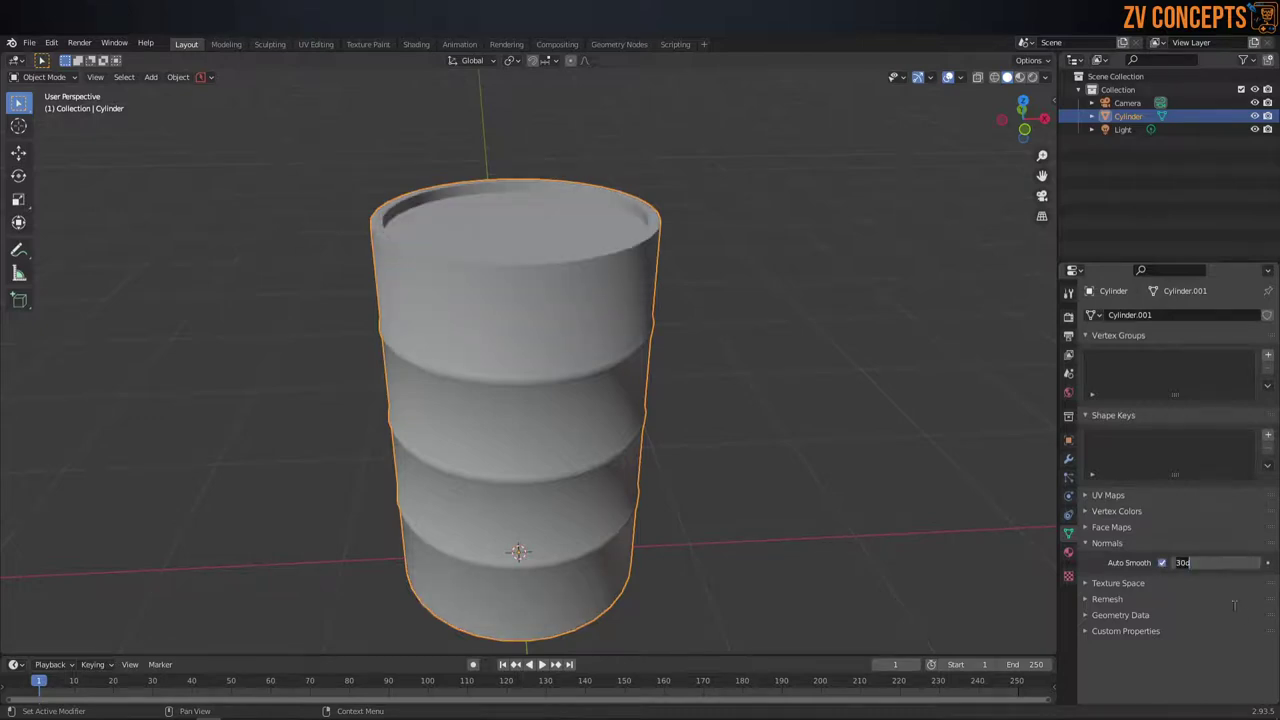
{"action": "type", "text": "45"}
{"action": "key", "text": "Return"}
{"action": "middle_click_drag", "start_coordinate": [600, 391], "coordinate": [477, 307]}
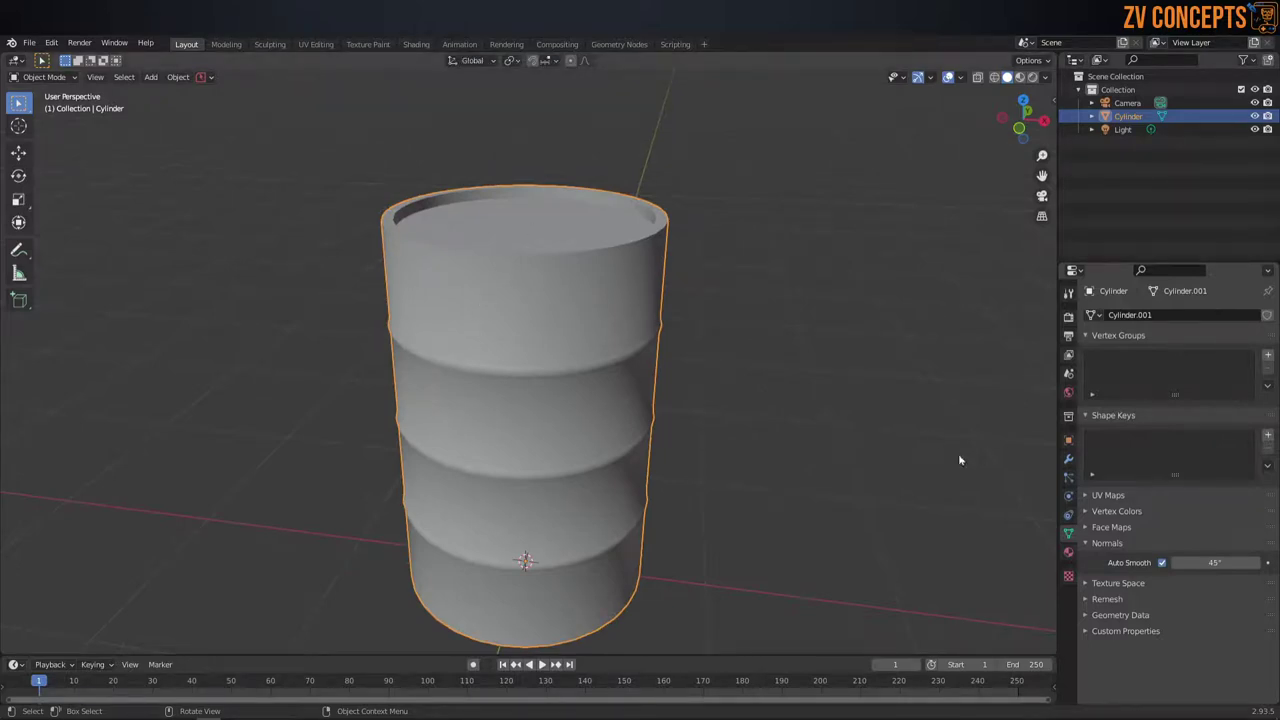
{"action": "middle_click_drag", "start_coordinate": [458, 270], "coordinate": [467, 274]}
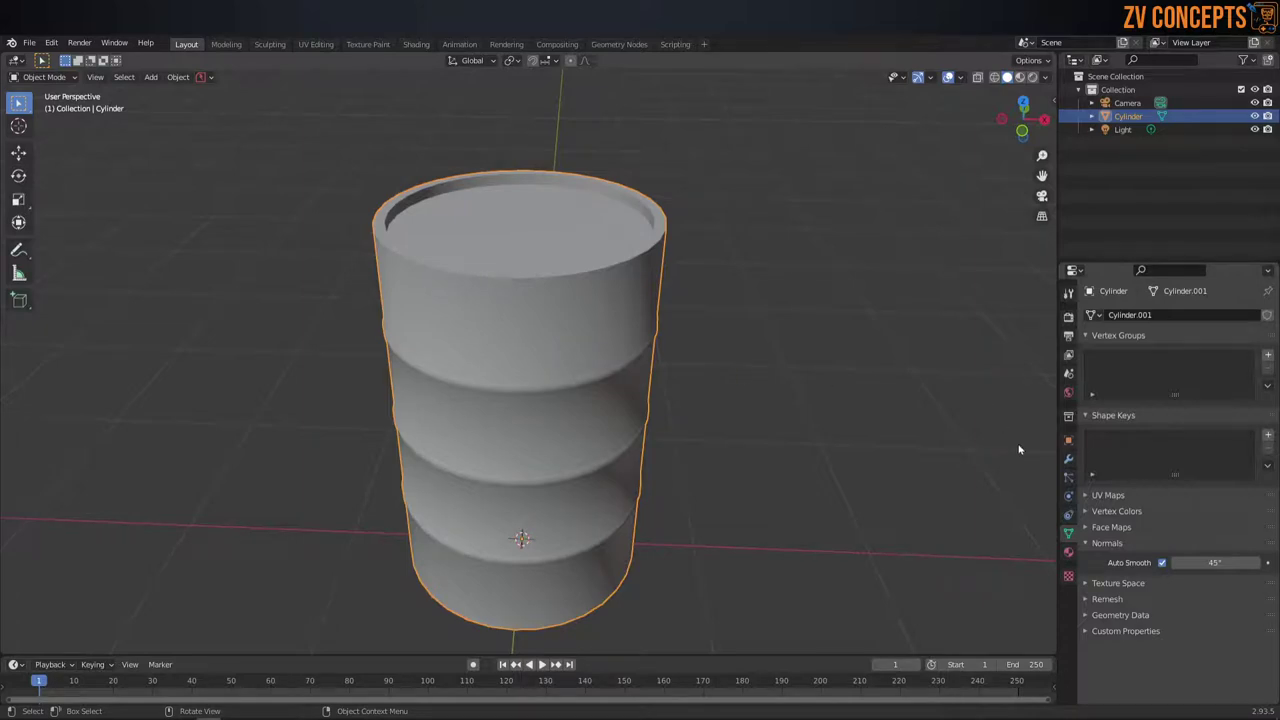
{"action": "left_click", "coordinate": [1068, 553]}
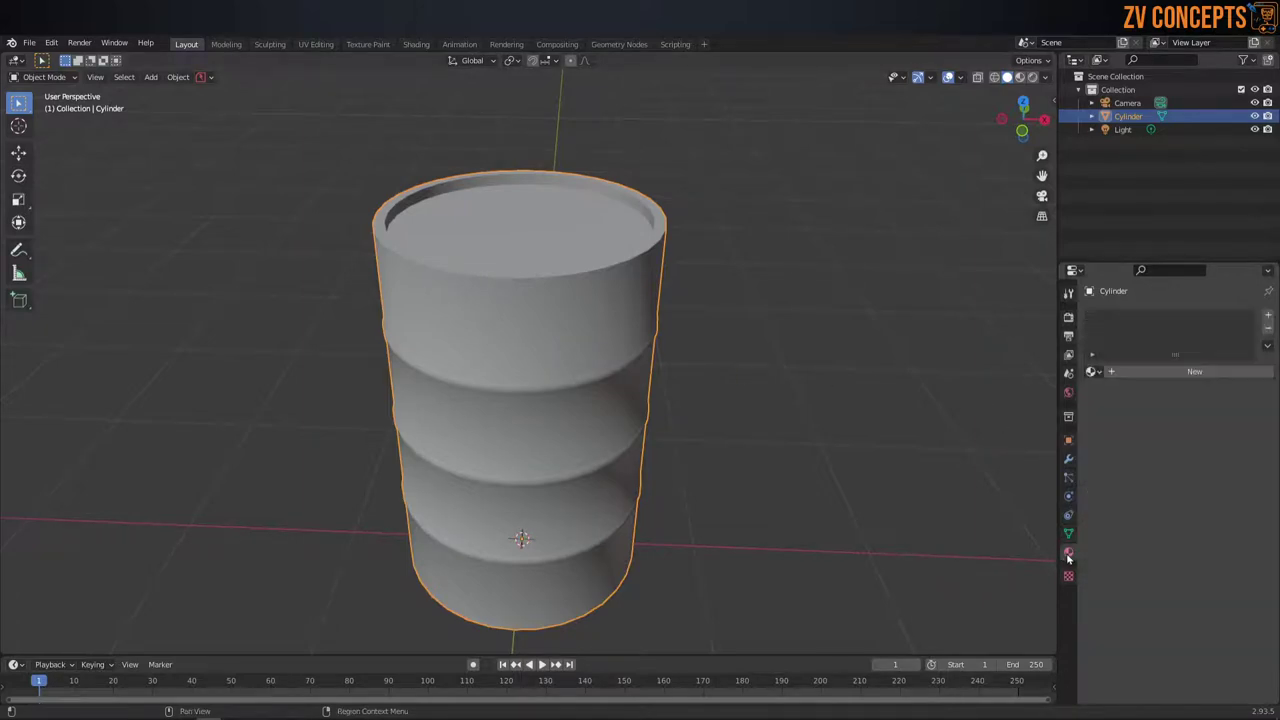
Step: Create a new material for the barrel named 'Oil Barrail'
{"action": "left_click", "coordinate": [1143, 372]}
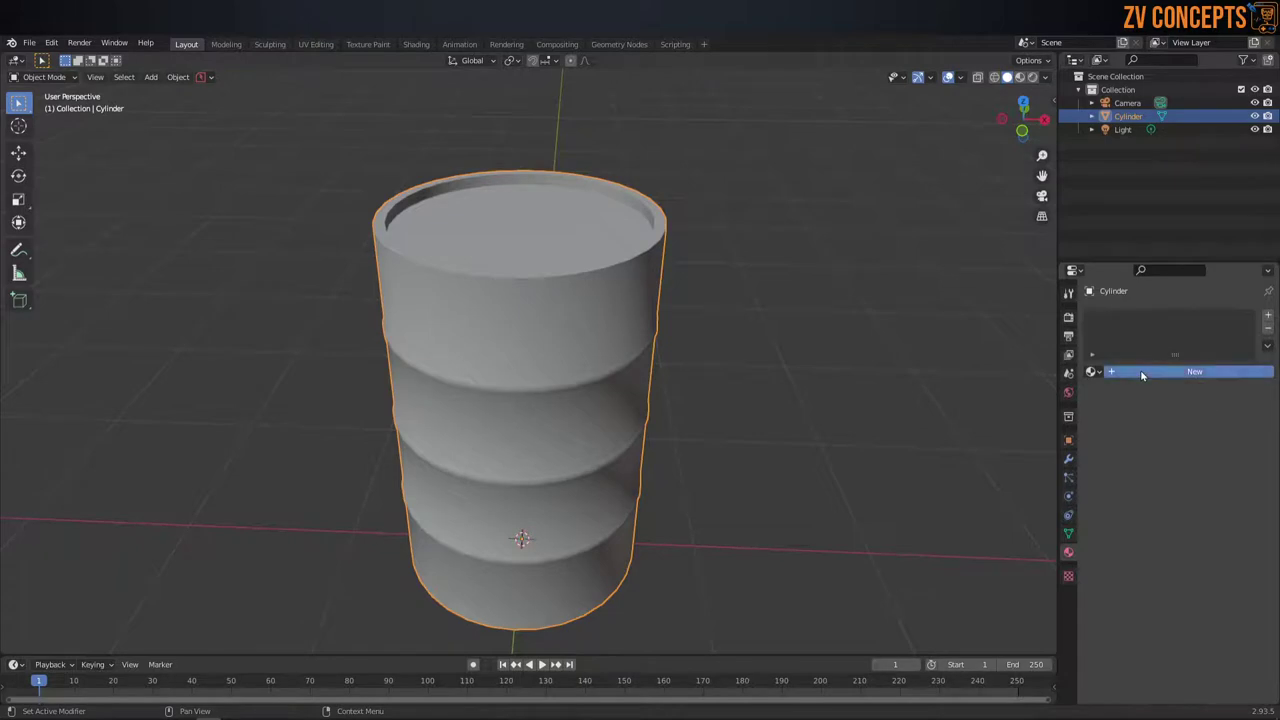
{"action": "double_click", "coordinate": [1160, 371]}
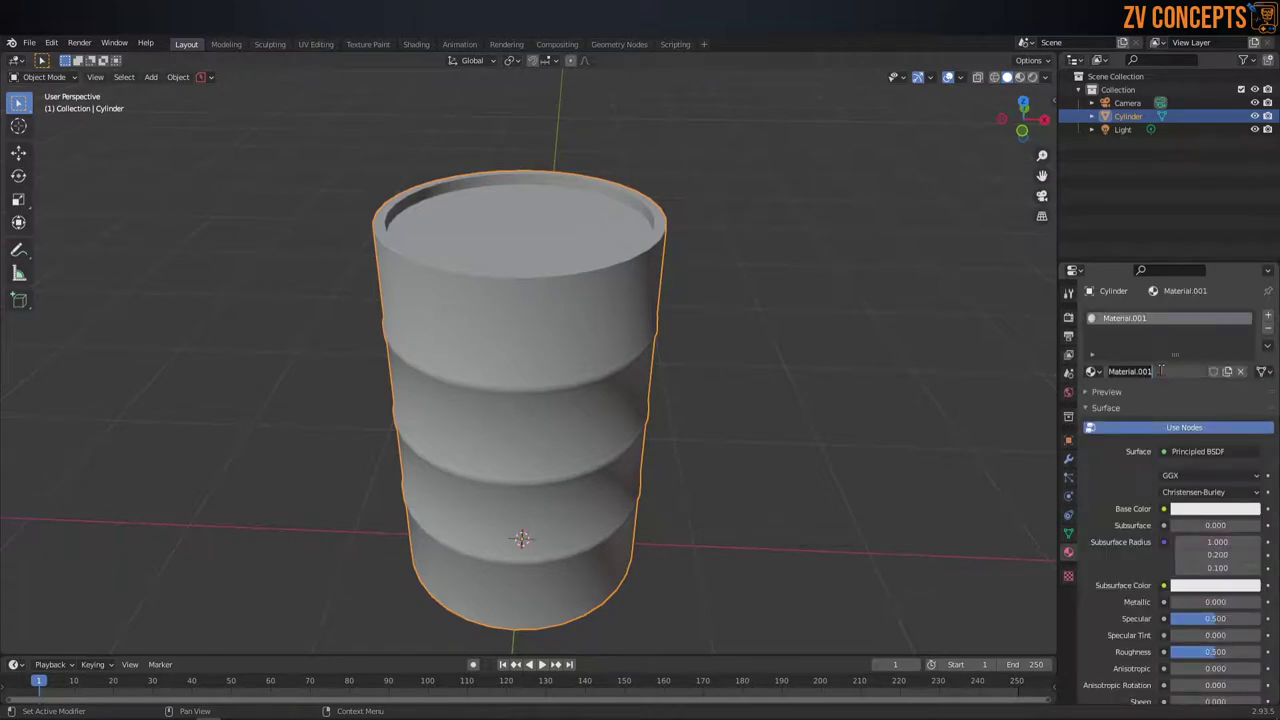
{"action": "key", "text": "BackSpace"}
{"action": "type", "text": "Oil "}
{"action": "type", "text": "Barrail"}
{"action": "key", "text": "Return"}
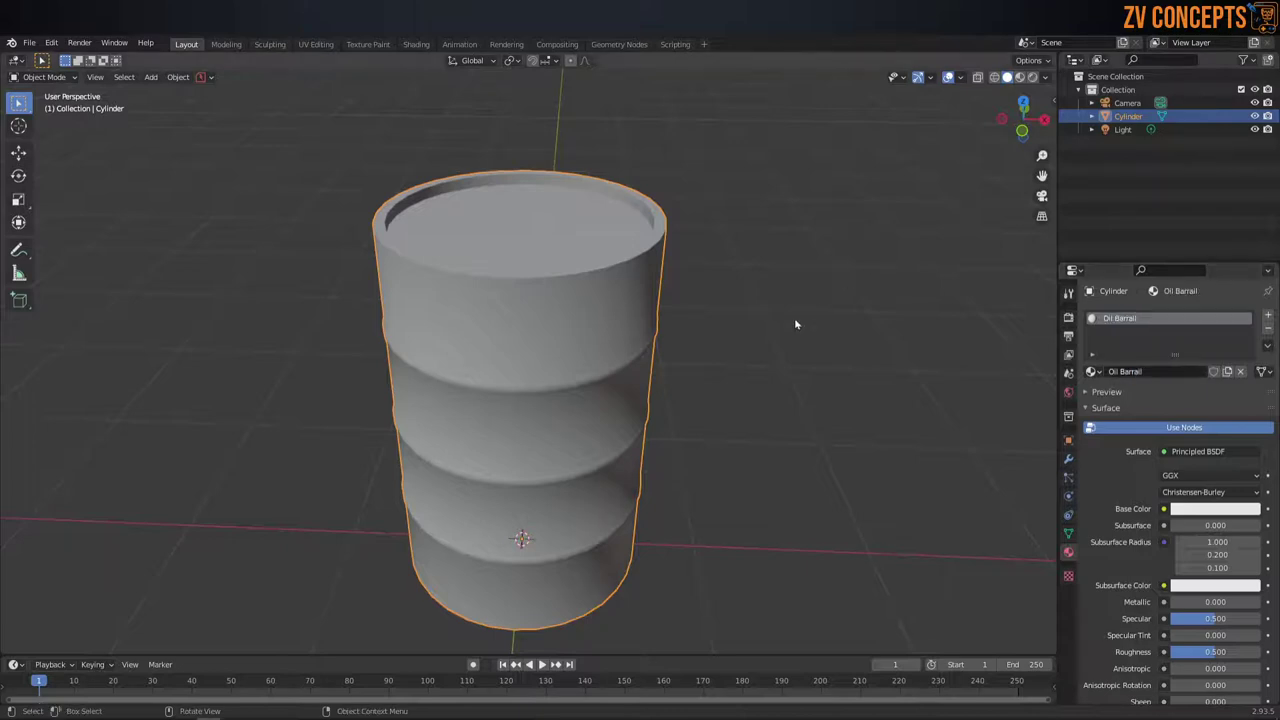
Step: Preview the barrel in Material Preview shading, leaving the base colour white
{"action": "left_click", "coordinate": [605, 145]}
{"action": "left_click", "coordinate": [603, 277]}
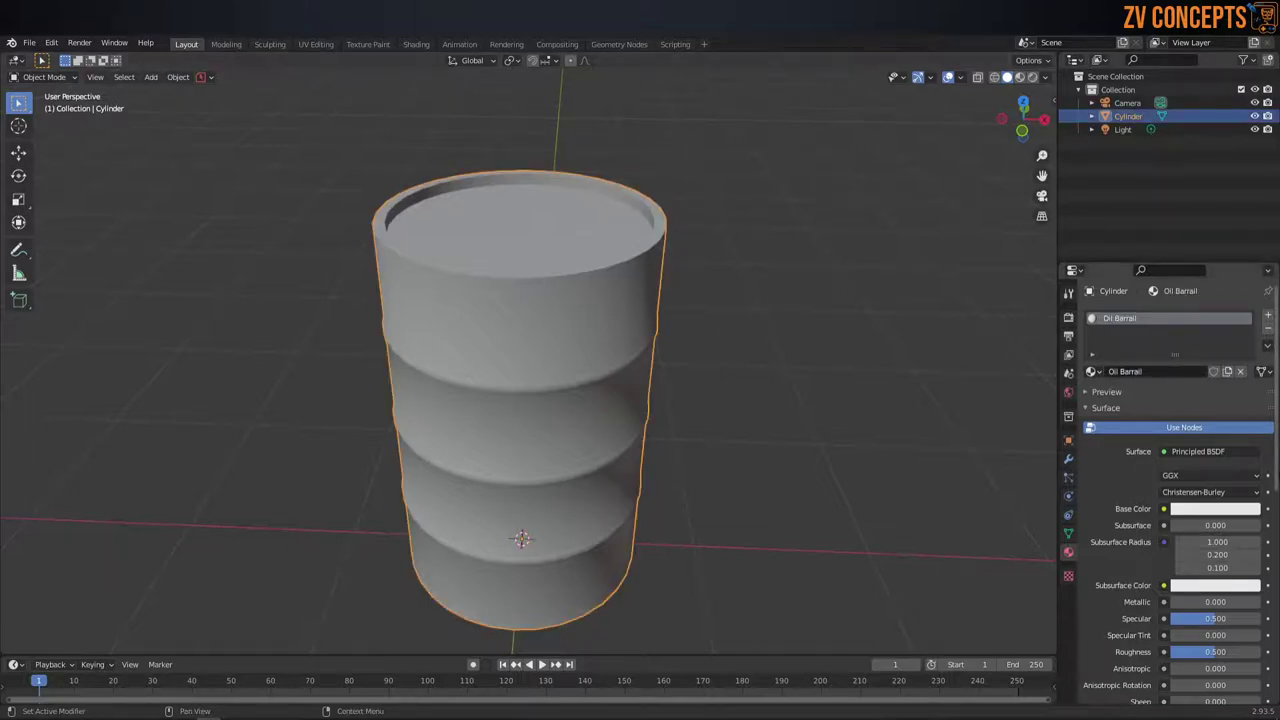
{"action": "key", "text": "z"}
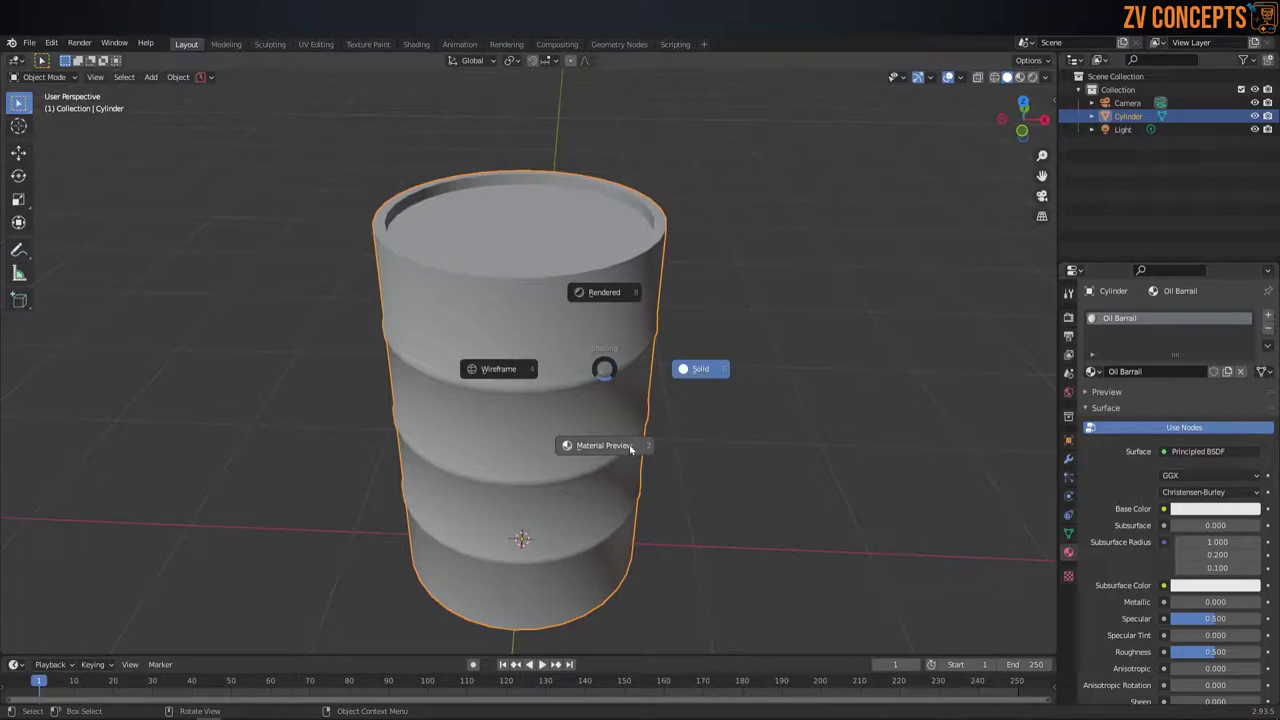
{"action": "left_click", "coordinate": [607, 443]}
{"action": "left_click", "coordinate": [1238, 513]}
{"action": "left_click_drag", "start_coordinate": [1199, 351], "coordinate": [1217, 337]}
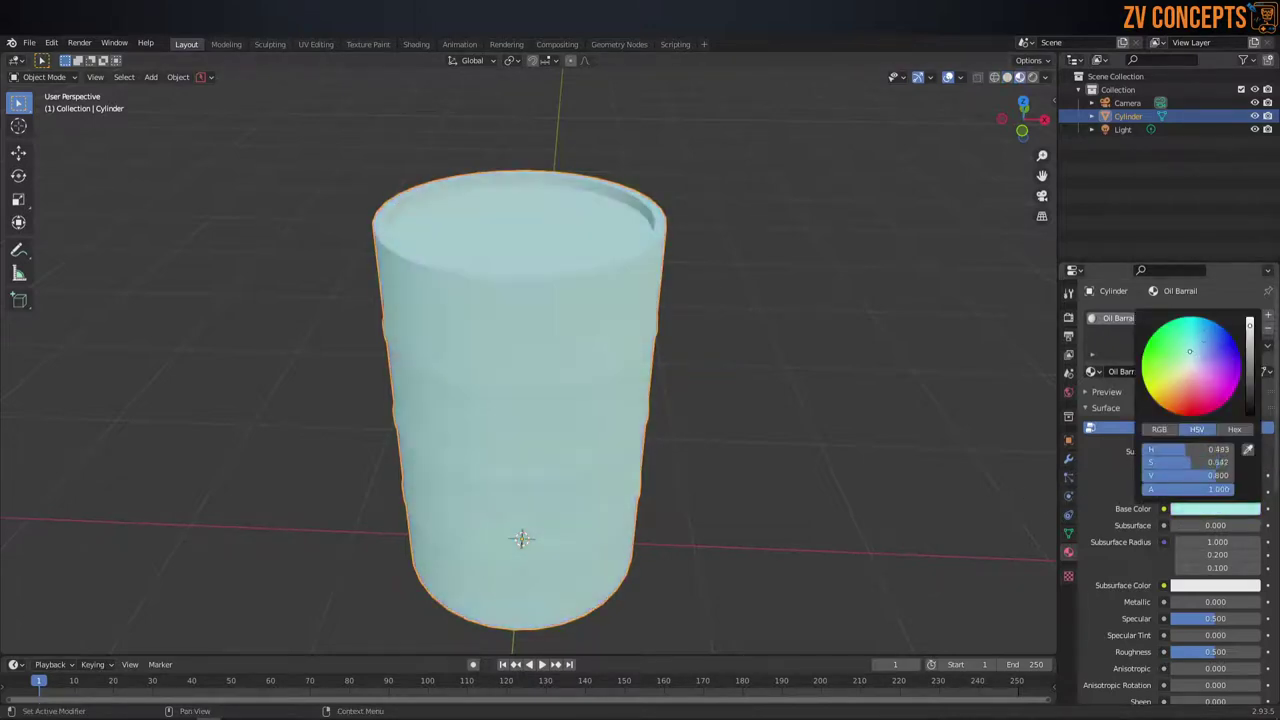
{"action": "left_click_drag", "start_coordinate": [1217, 337], "coordinate": [1192, 366]}
{"action": "left_click", "coordinate": [837, 317]}
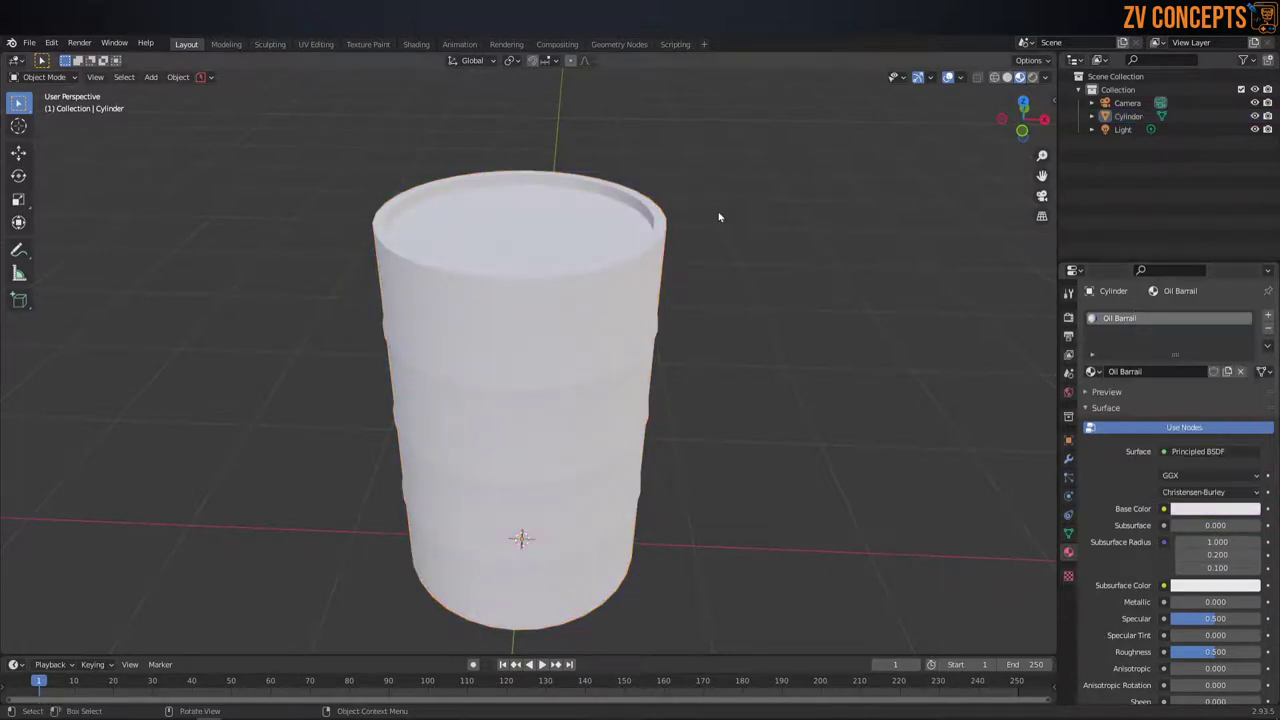
{"action": "left_click", "coordinate": [416, 44]}
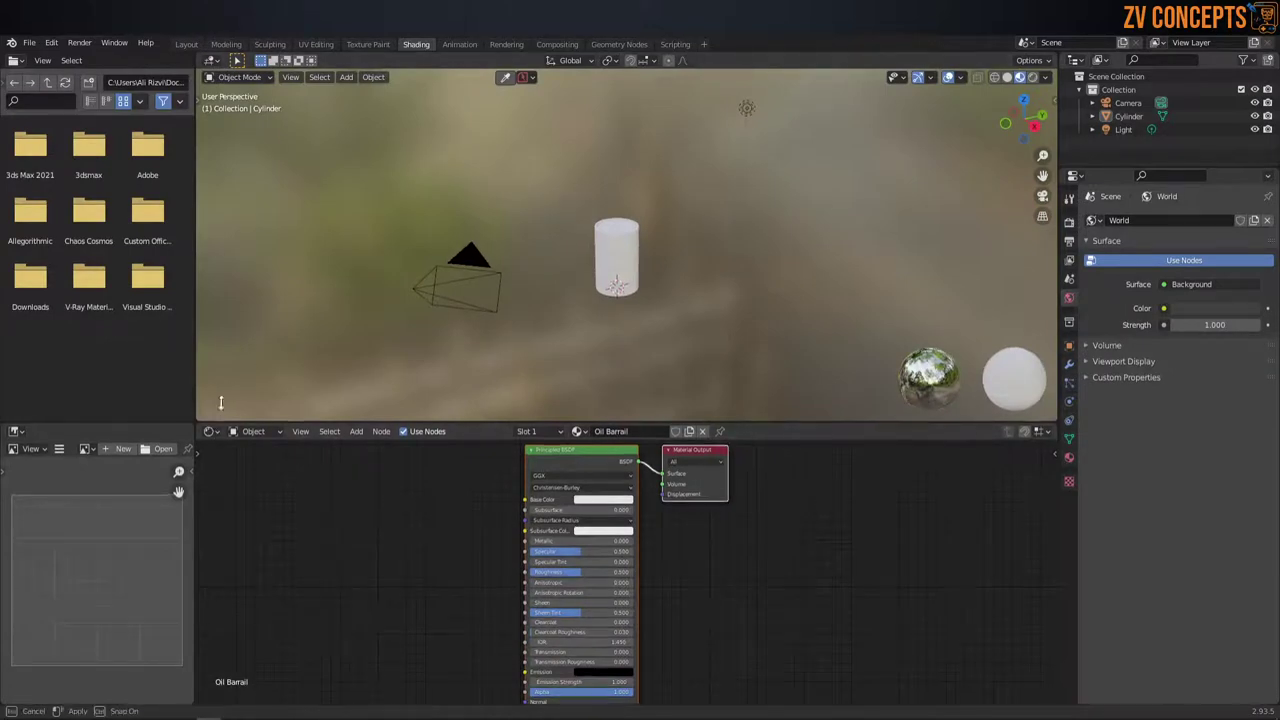
Step: Paste the texture folder path and add the 6029 explosive-barrel image as an Image Texture node
{"action": "left_click_drag", "start_coordinate": [217, 426], "coordinate": [250, 364]}
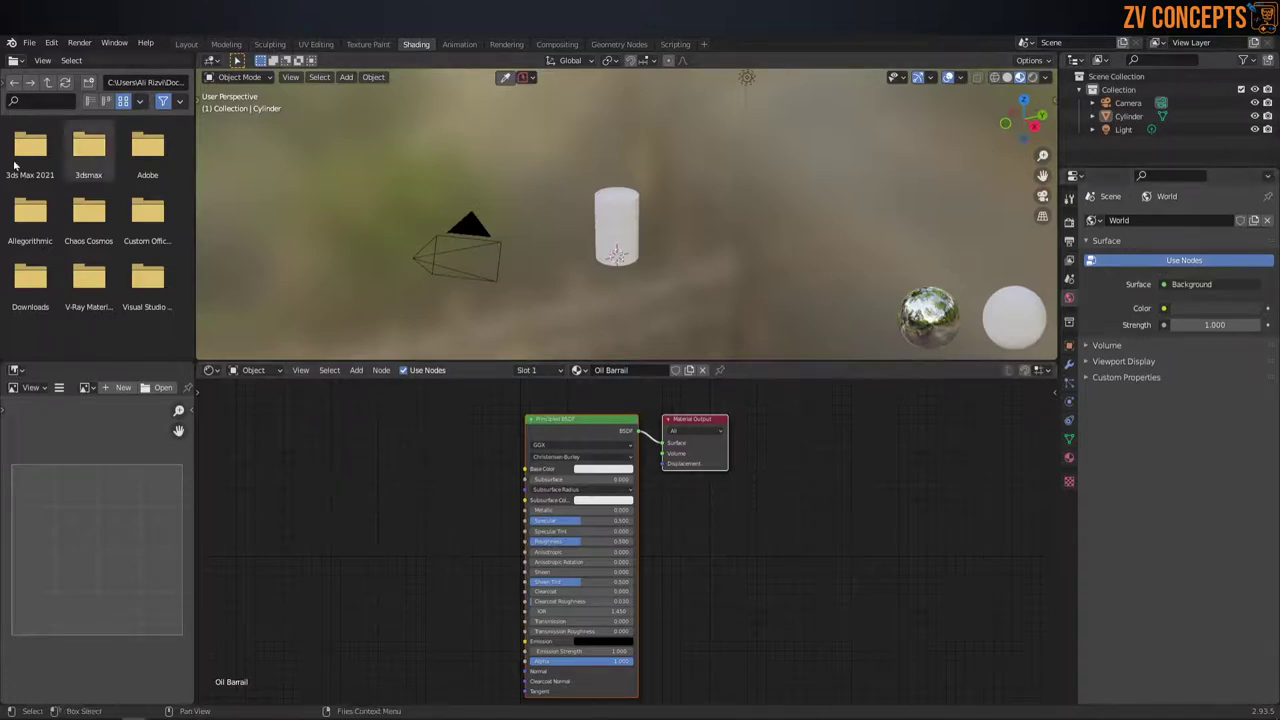
{"action": "left_click", "coordinate": [117, 82]}
{"action": "left_click", "coordinate": [88, 82]}
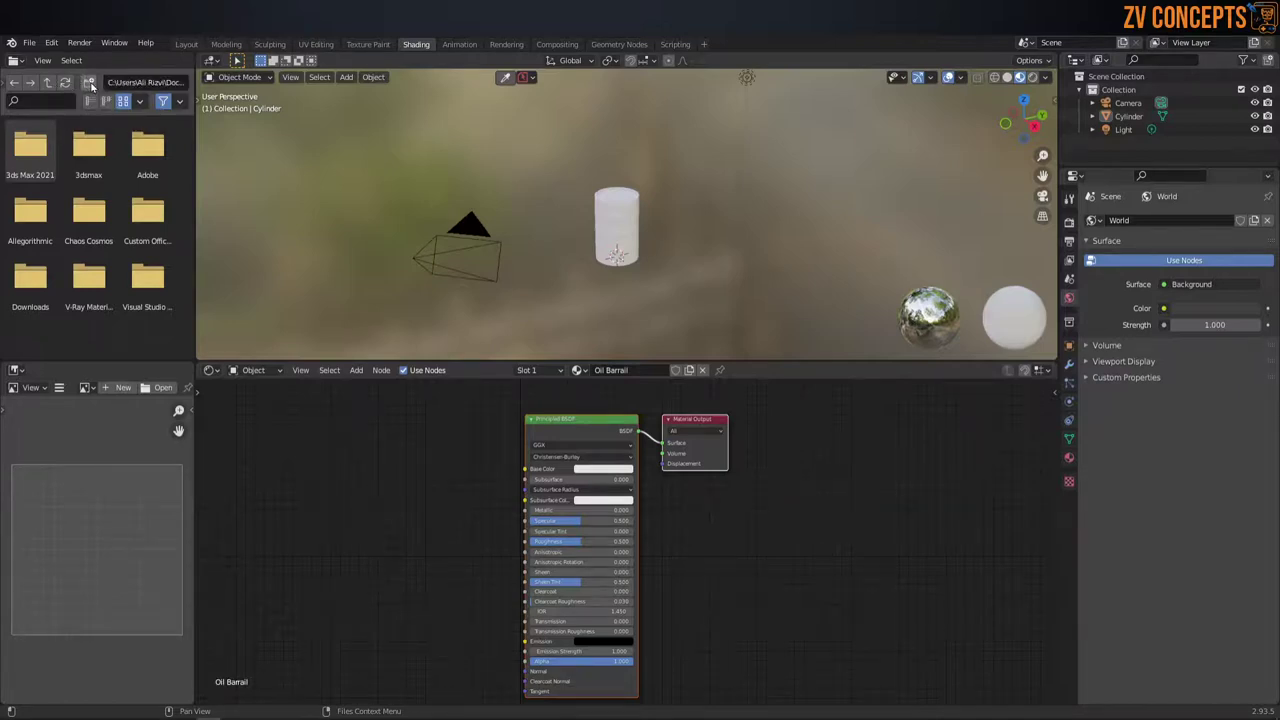
{"action": "left_click", "coordinate": [146, 83]}
{"action": "left_click", "coordinate": [162, 80]}
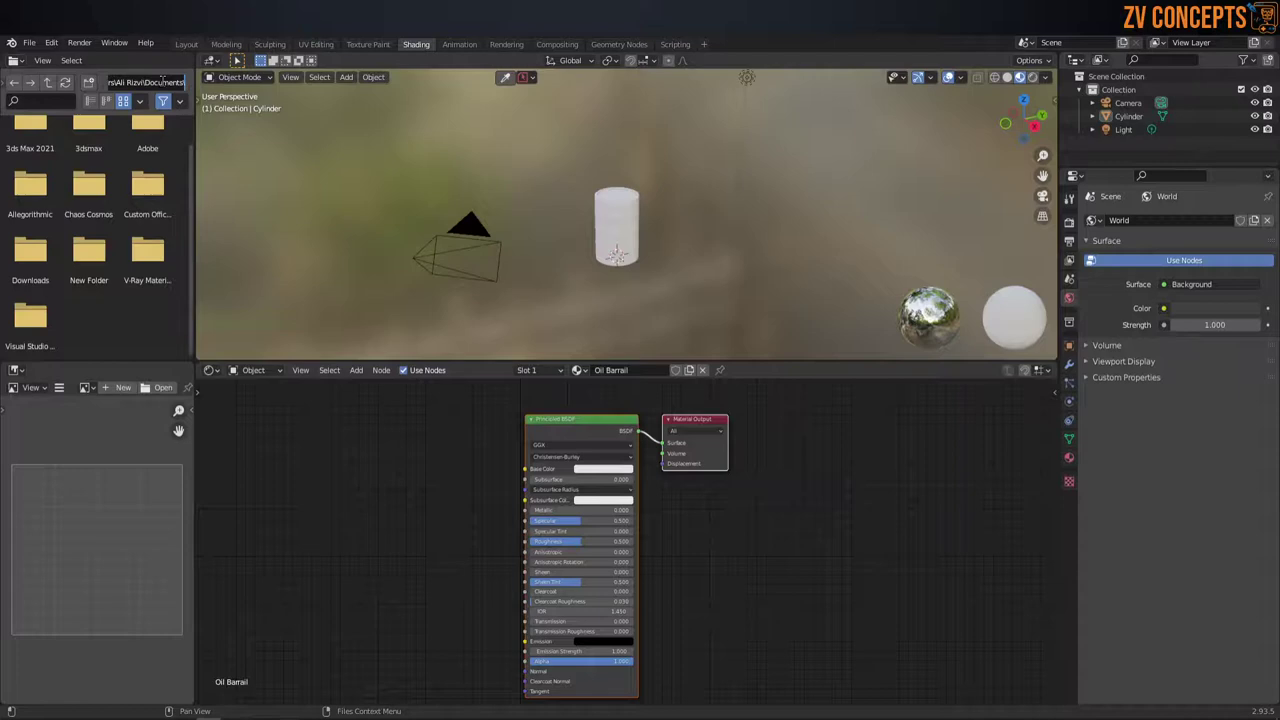
{"action": "key", "text": "ctrl+v"}
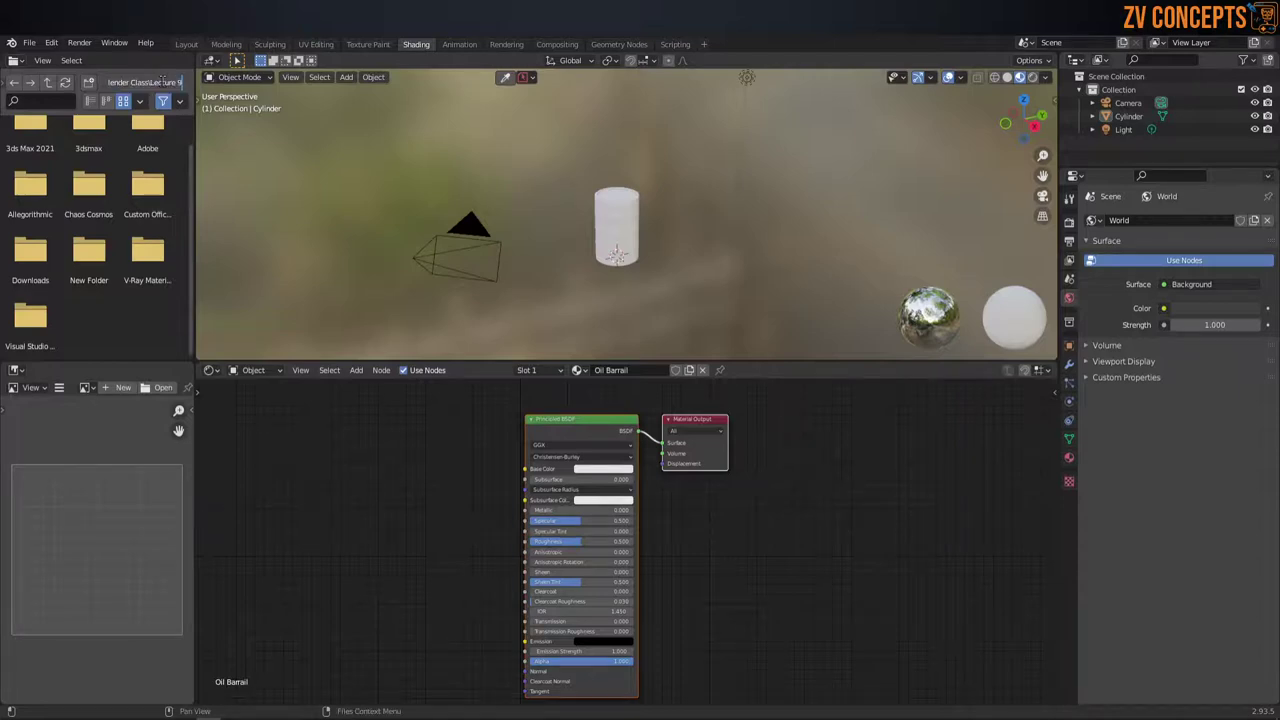
{"action": "key", "text": "Return"}
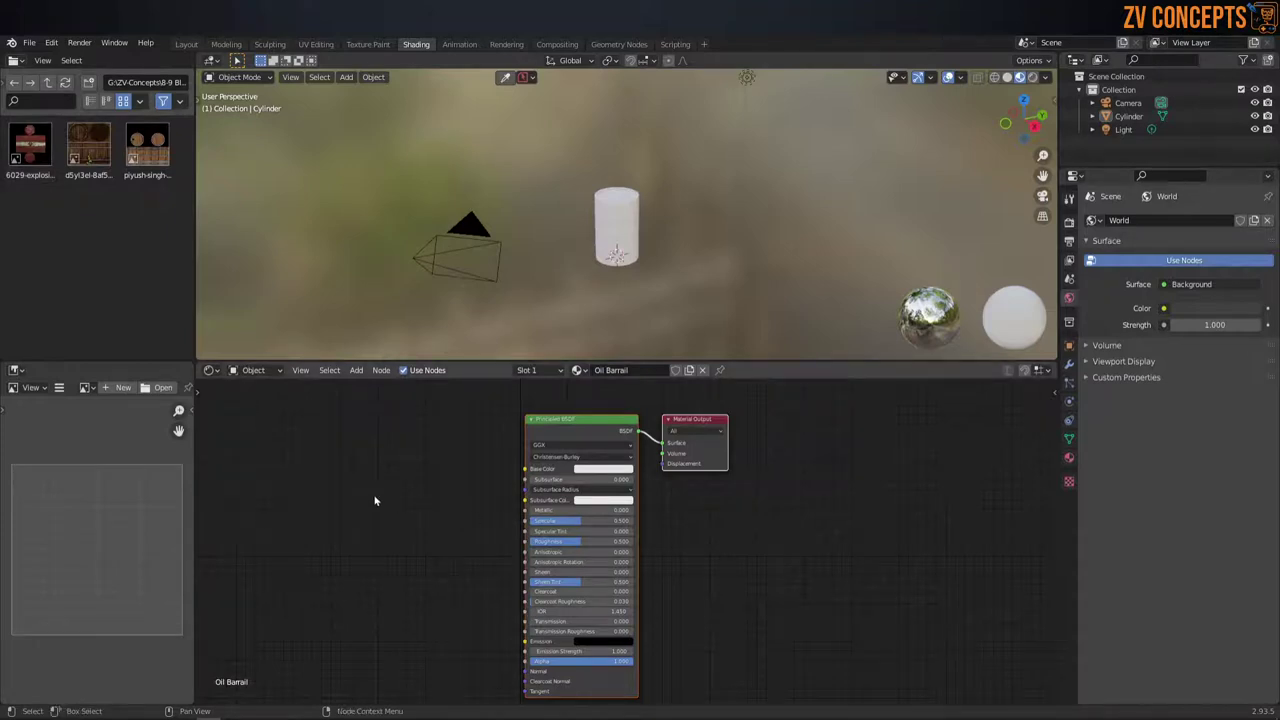
{"action": "left_click_drag", "start_coordinate": [30, 145], "coordinate": [346, 521]}
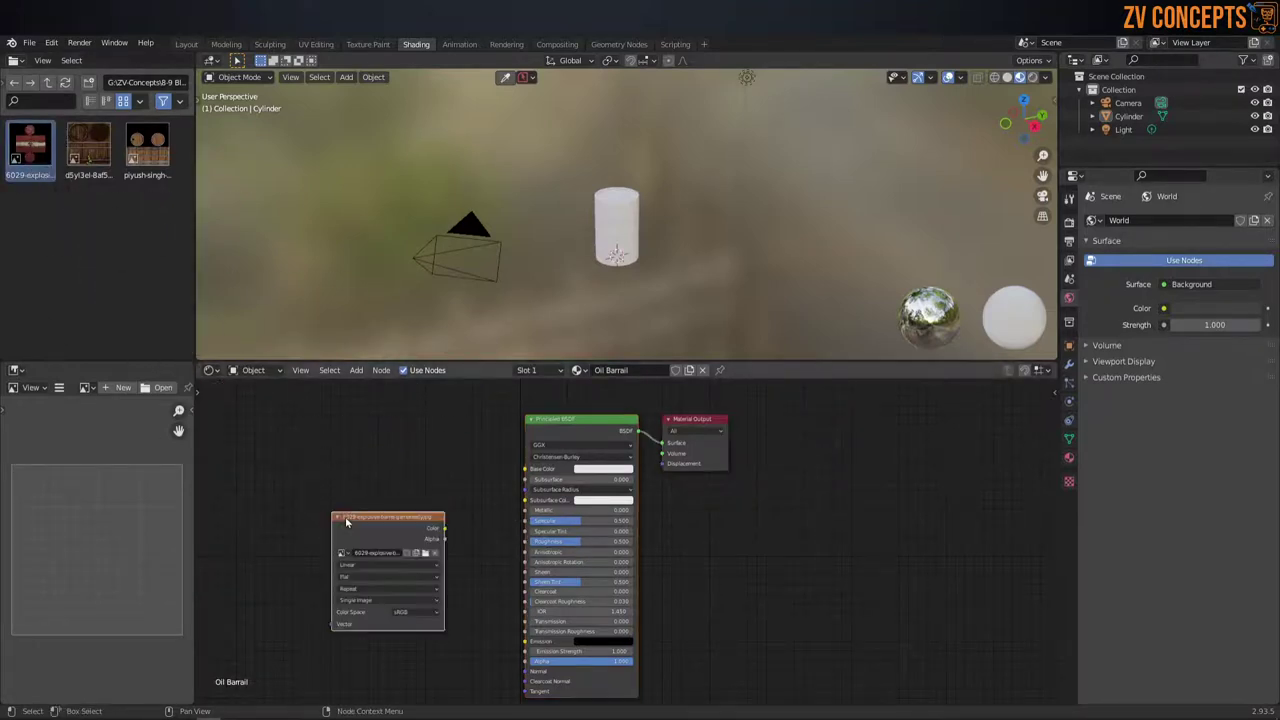
Step: Wire the explosive-barrel Image Texture's Color into the Oil Barrail Base Color and orbit to view the textured barrel
{"action": "scroll", "coordinate": [391, 536], "scroll_direction": "up", "scroll_amount": 2}
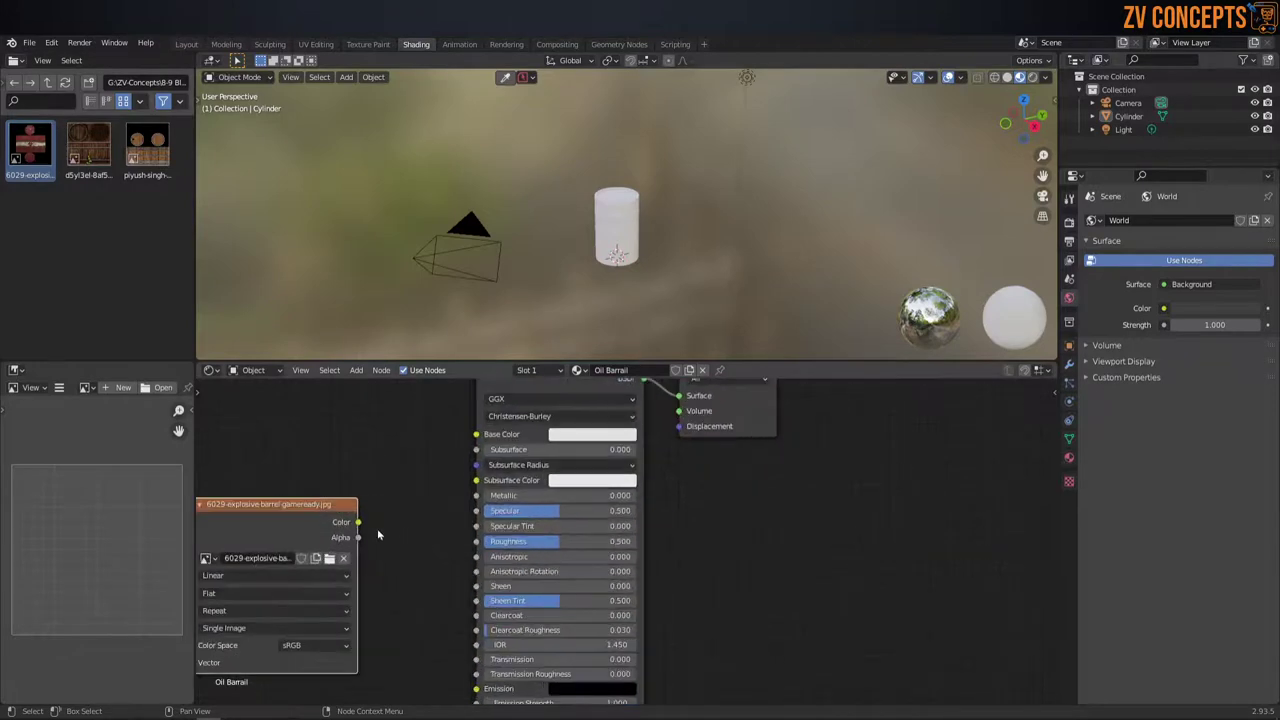
{"action": "middle_click_drag", "start_coordinate": [397, 503], "coordinate": [447, 507]}
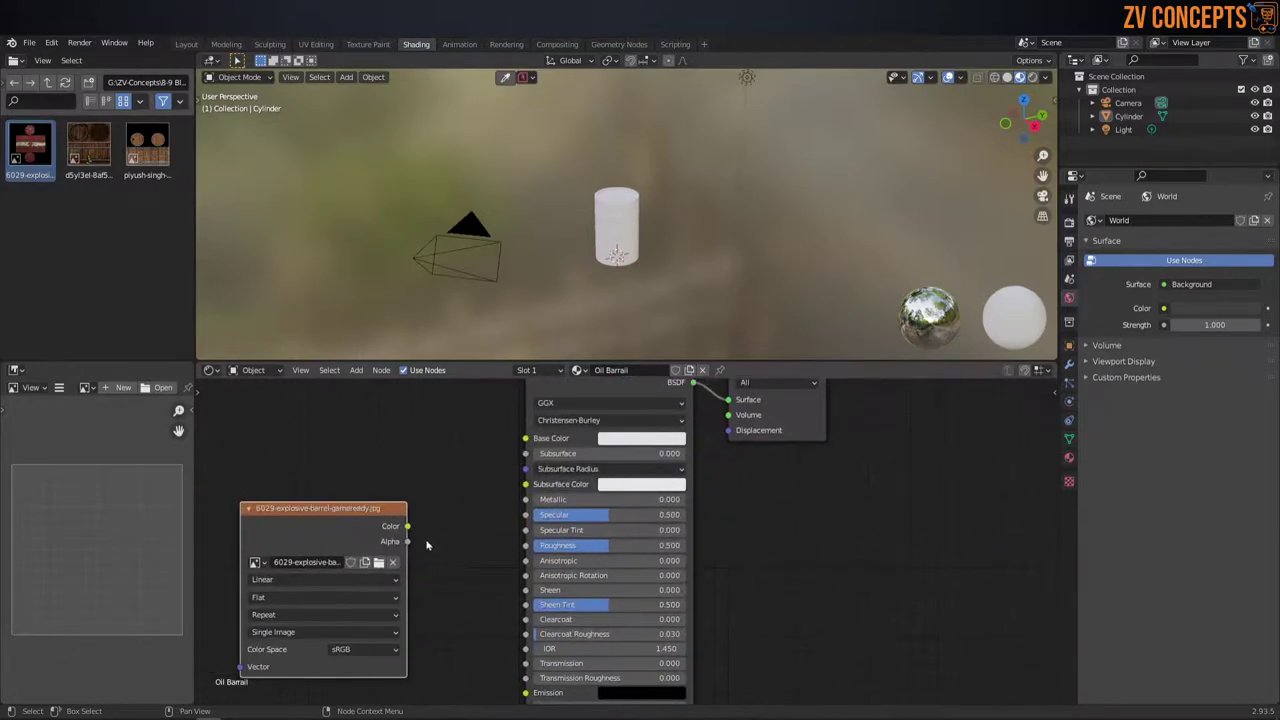
{"action": "left_click_drag", "start_coordinate": [407, 526], "coordinate": [526, 438]}
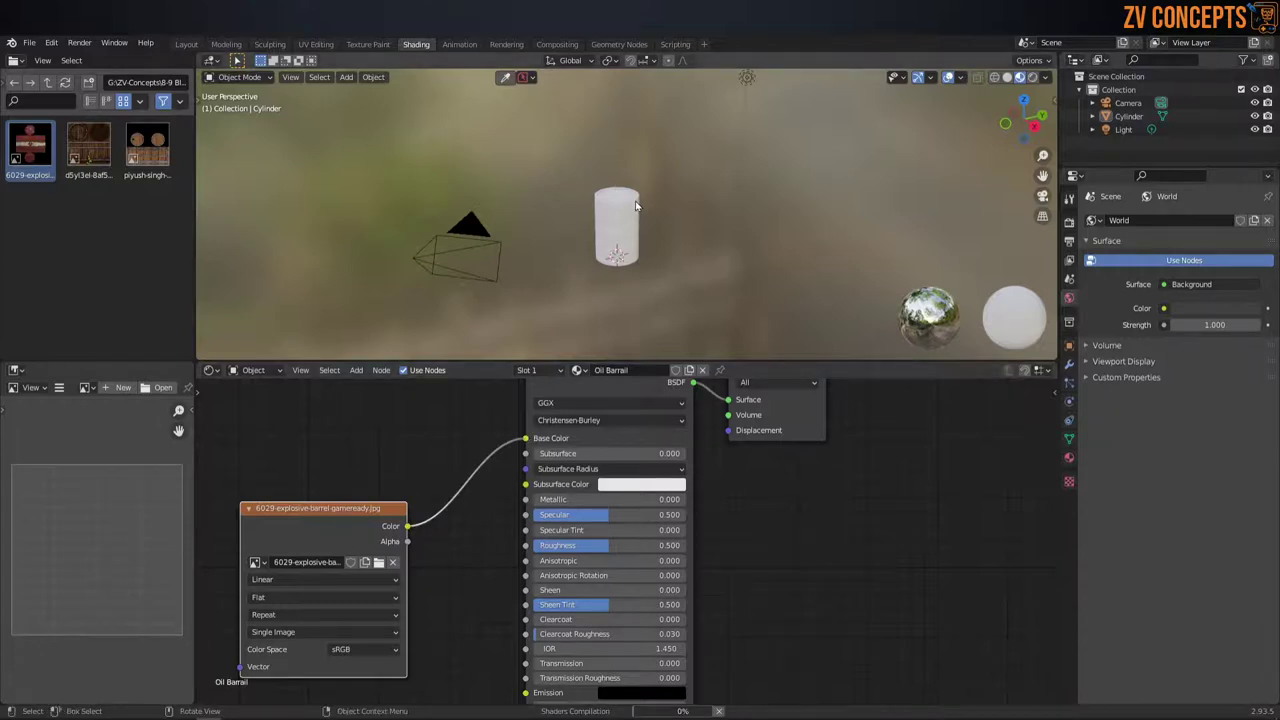
{"action": "scroll", "coordinate": [635, 205], "scroll_direction": "up", "scroll_amount": 3}
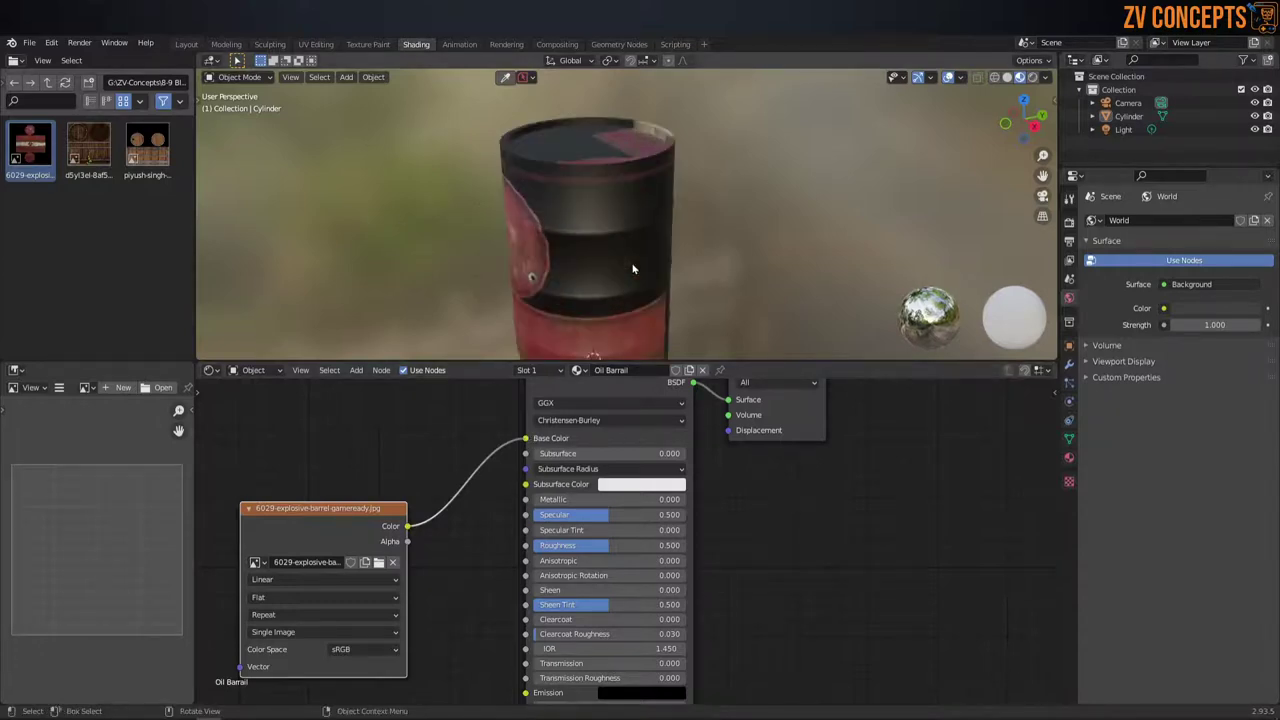
{"action": "mouse_move", "coordinate": [630, 259]}
{"action": "middle_mouse_down"}
{"action": "mouse_move", "coordinate": [963, 193]}
{"action": "mouse_move", "coordinate": [671, 249]}
{"action": "middle_mouse_up"}
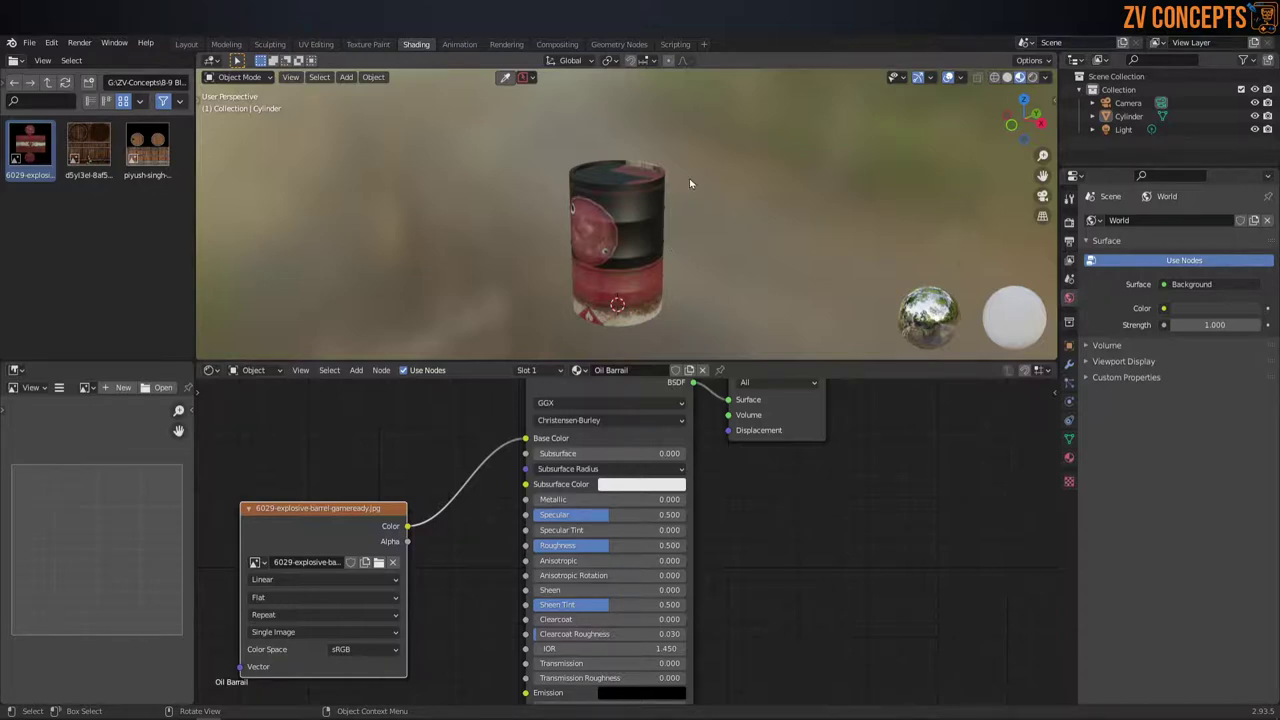
{"action": "middle_click_drag", "start_coordinate": [649, 183], "coordinate": [462, 124]}
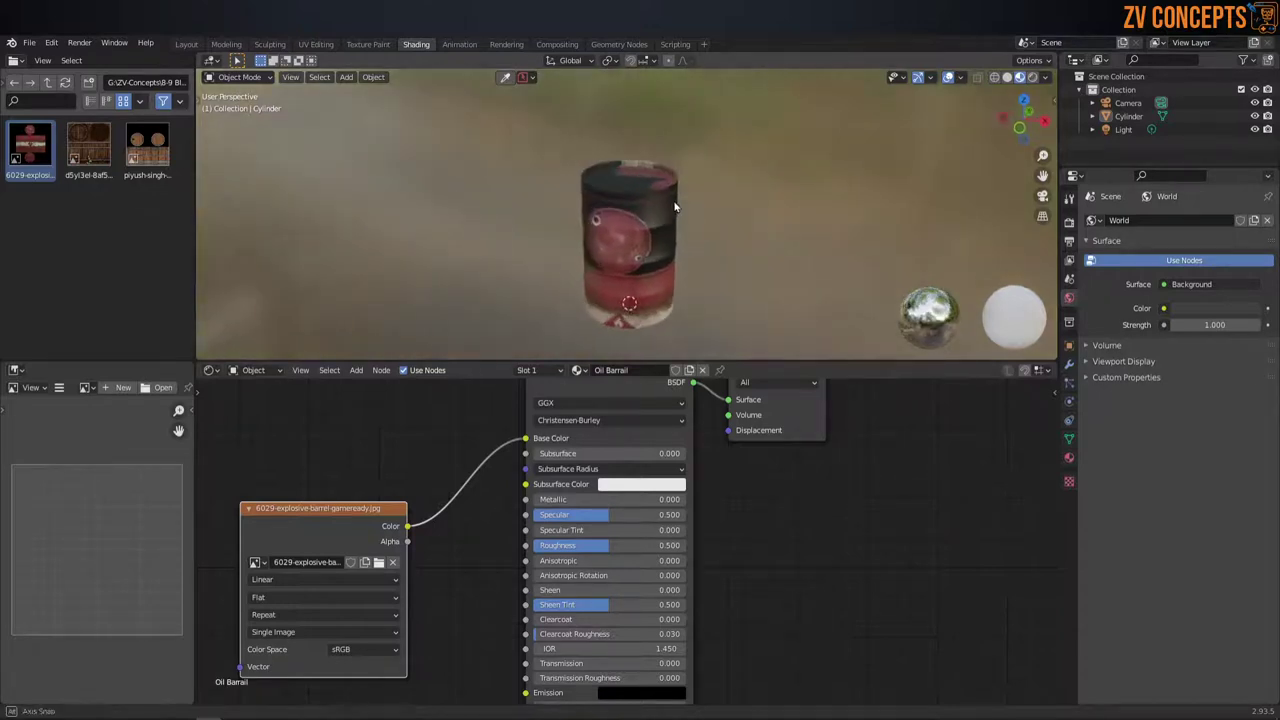
{"action": "left_click", "coordinate": [313, 44]}
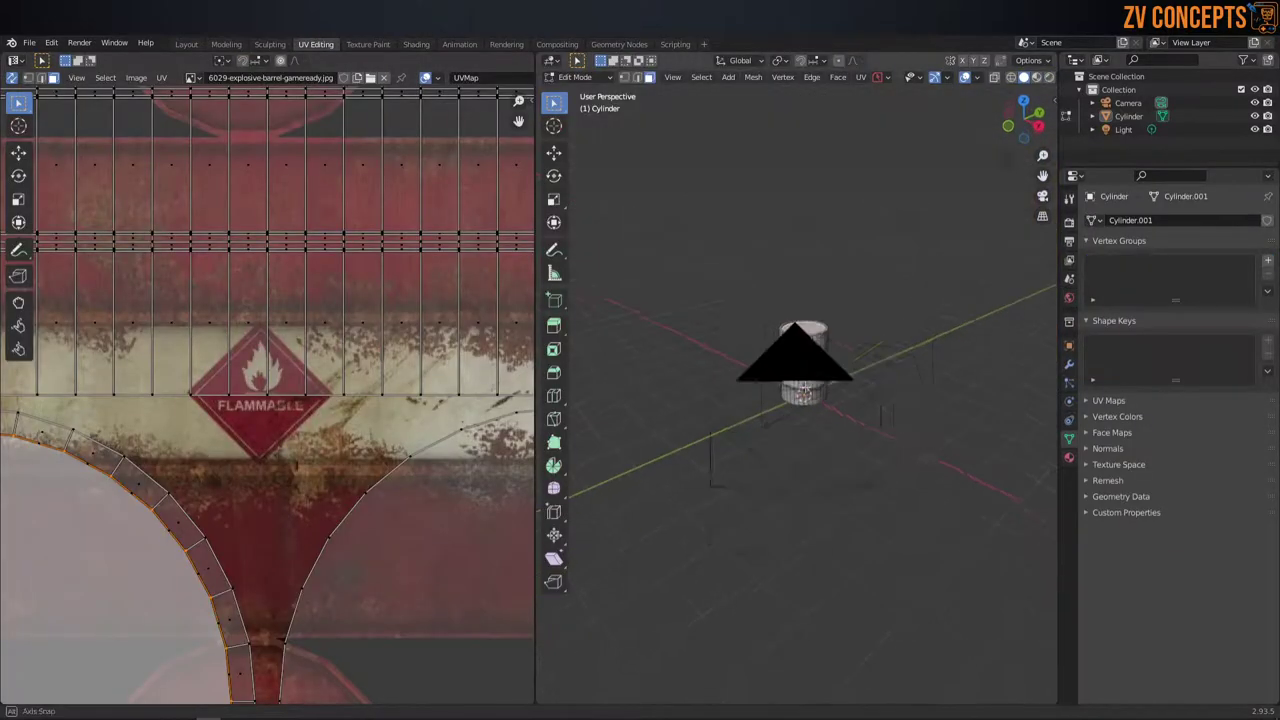
Step: Fit the whole texture in the UV editor and turn on UV Sync Selection
{"action": "scroll", "coordinate": [800, 330], "scroll_direction": "up", "scroll_amount": 3}
{"action": "middle_click_drag", "start_coordinate": [800, 330], "coordinate": [908, 337]}
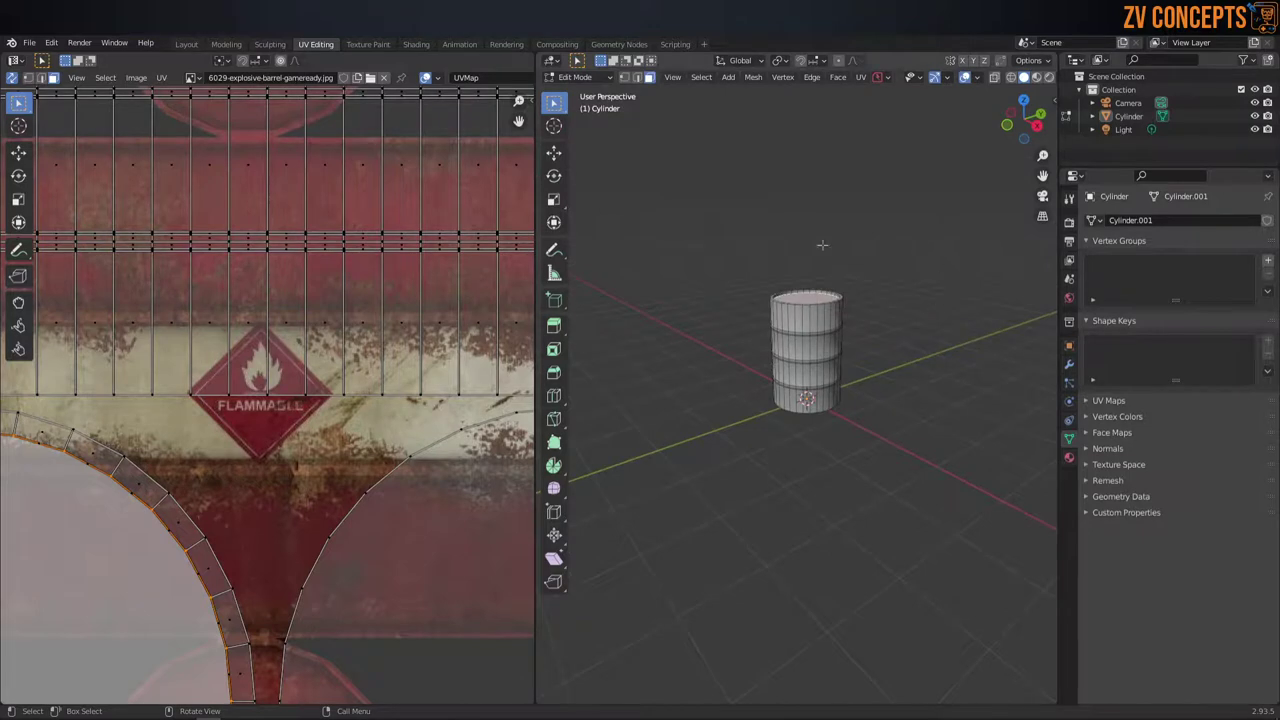
{"action": "scroll", "coordinate": [908, 337], "scroll_direction": "down", "scroll_amount": 2}
{"action": "key", "text": "Home"}
{"action": "left_click", "coordinate": [13, 84]}
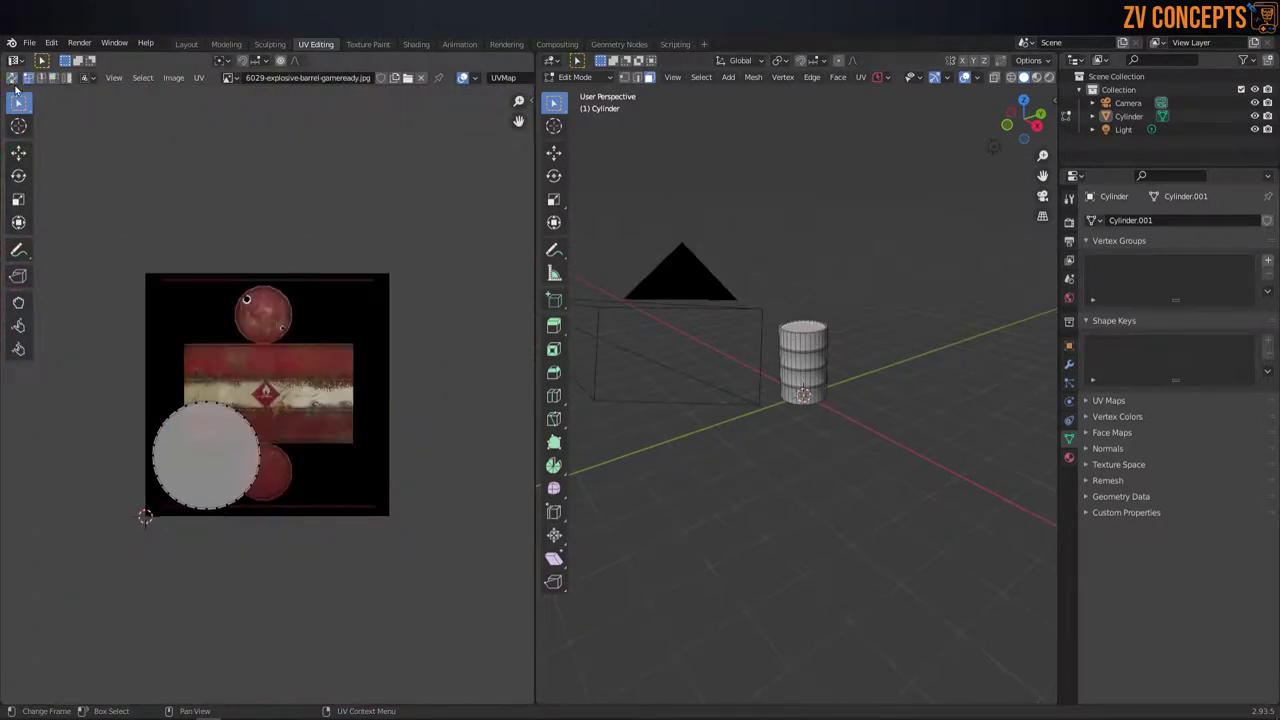
{"action": "scroll", "coordinate": [841, 346], "scroll_direction": "up", "scroll_amount": 3}
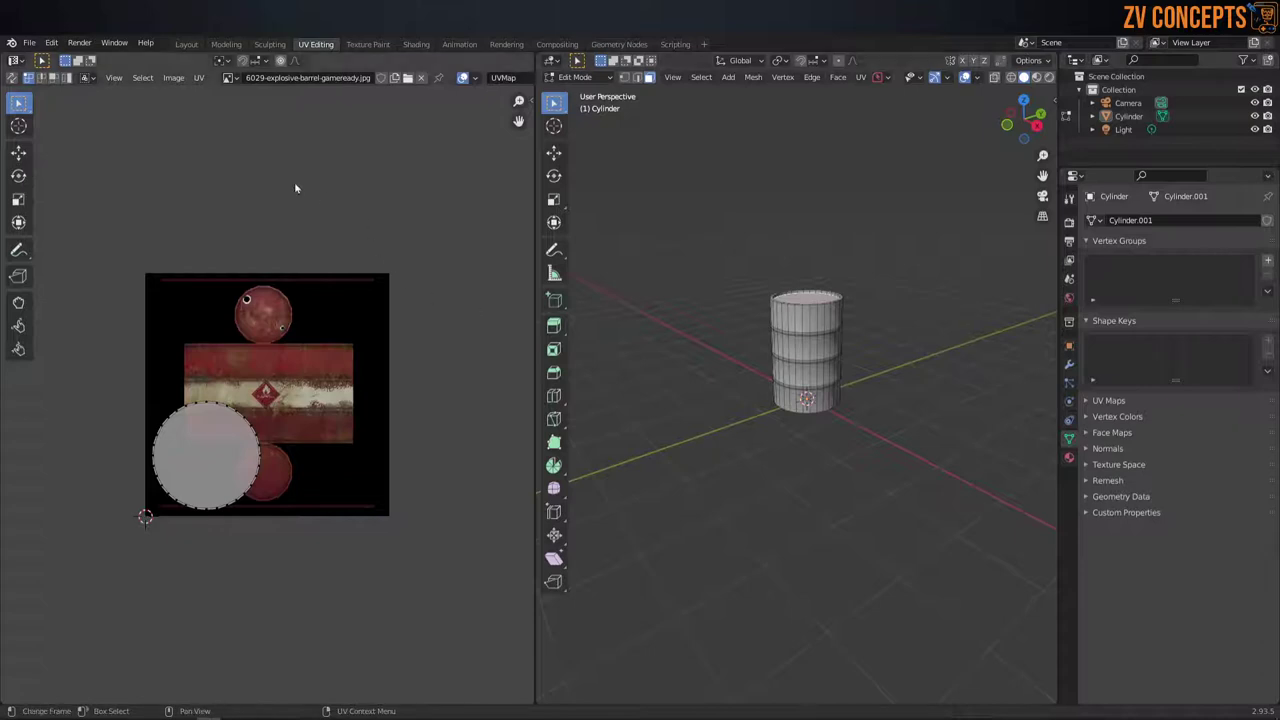
{"action": "right_click", "coordinate": [206, 455]}
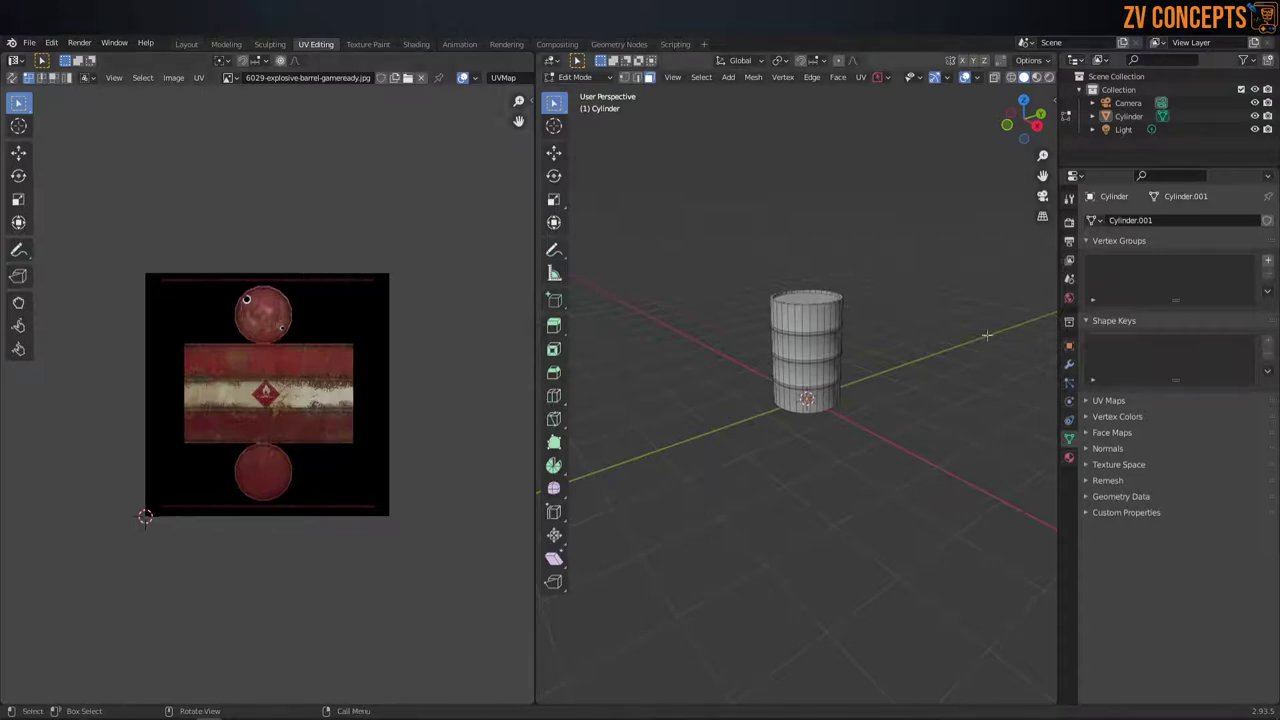
Step: Select faces on the barrel's upper, middle and top cap sections to inspect their UVs
{"action": "scroll", "coordinate": [870, 308], "scroll_direction": "up", "scroll_amount": 3}
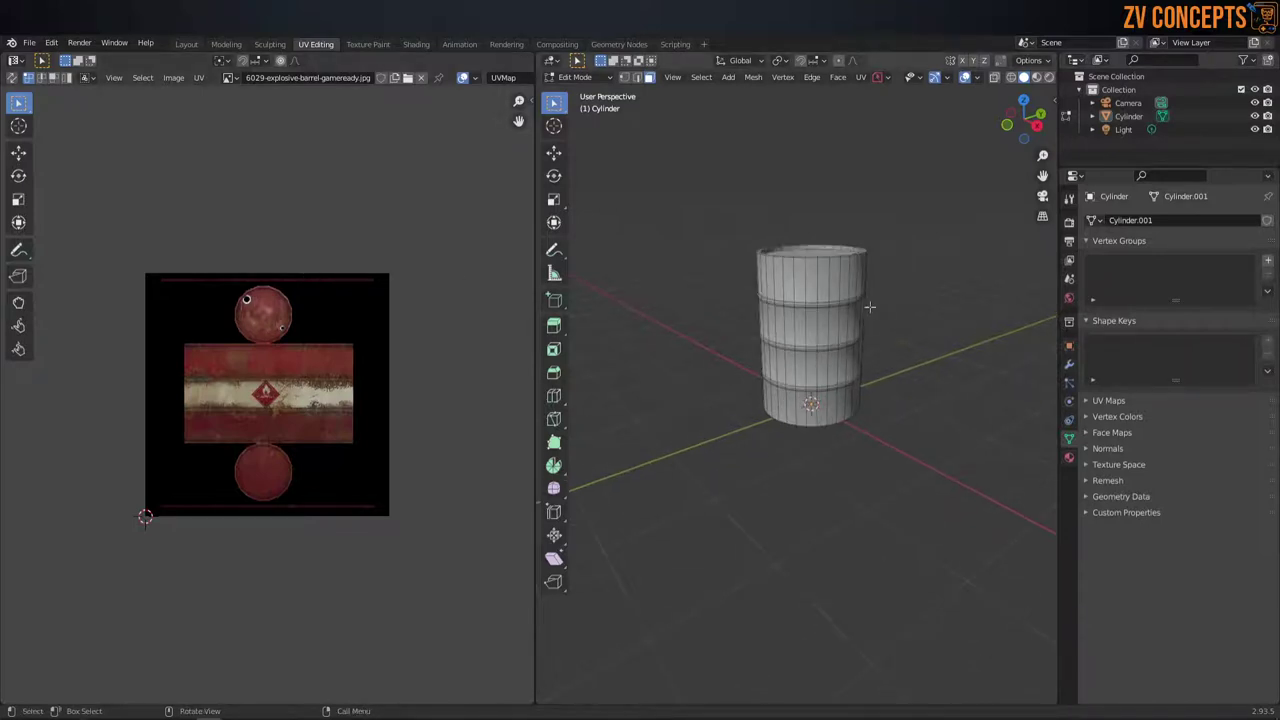
{"action": "left_click", "coordinate": [814, 274]}
{"action": "left_click", "coordinate": [850, 322]}
{"action": "left_click", "coordinate": [822, 322]}
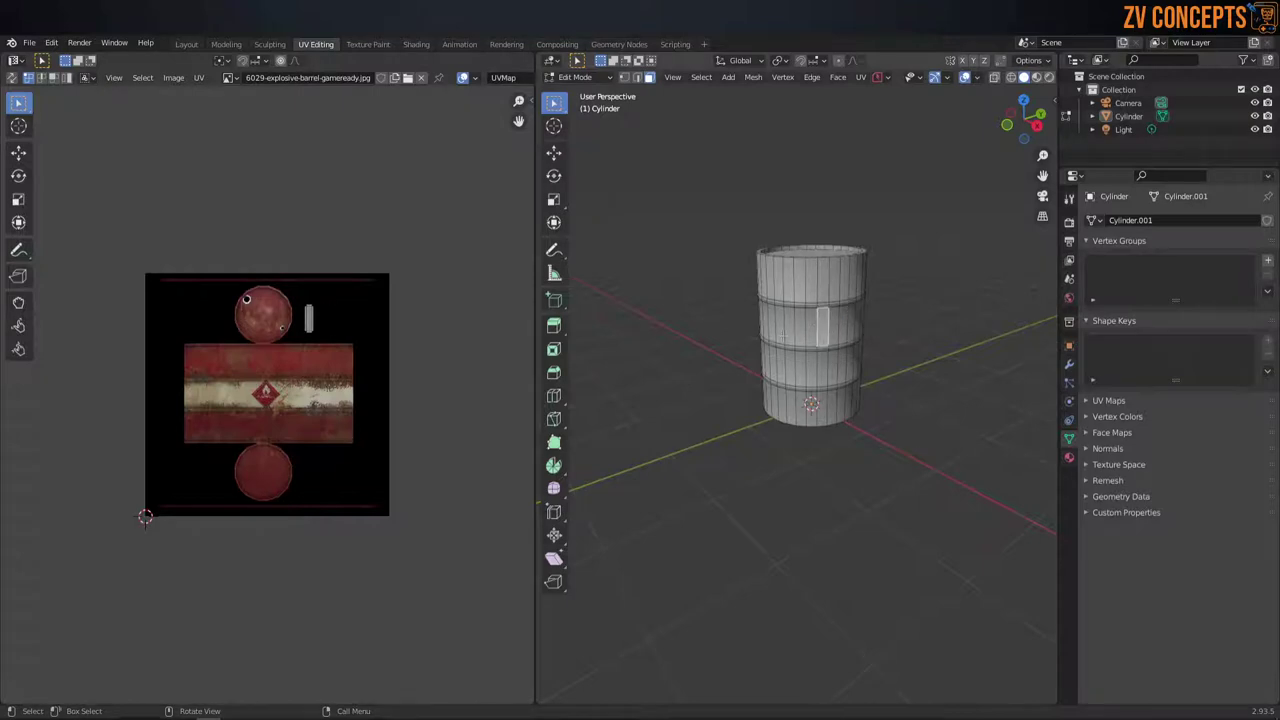
{"action": "left_click", "coordinate": [780, 322]}
{"action": "mouse_move", "coordinate": [829, 378]}
{"action": "middle_mouse_down"}
{"action": "mouse_move", "coordinate": [826, 290]}
{"action": "mouse_move", "coordinate": [848, 263]}
{"action": "middle_mouse_up"}
{"action": "left_click", "coordinate": [826, 284]}
{"action": "scroll", "coordinate": [826, 284], "scroll_direction": "up", "scroll_amount": 3}
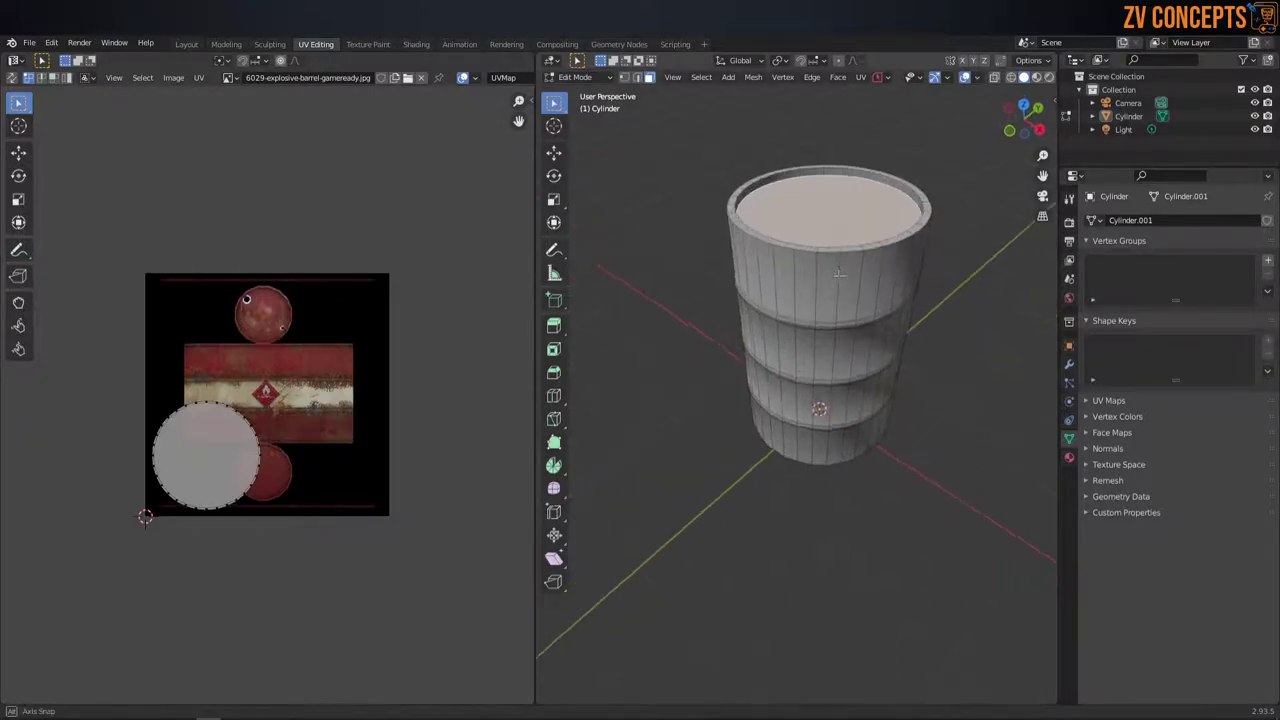
{"action": "middle_click_drag", "start_coordinate": [820, 339], "coordinate": [959, 356]}
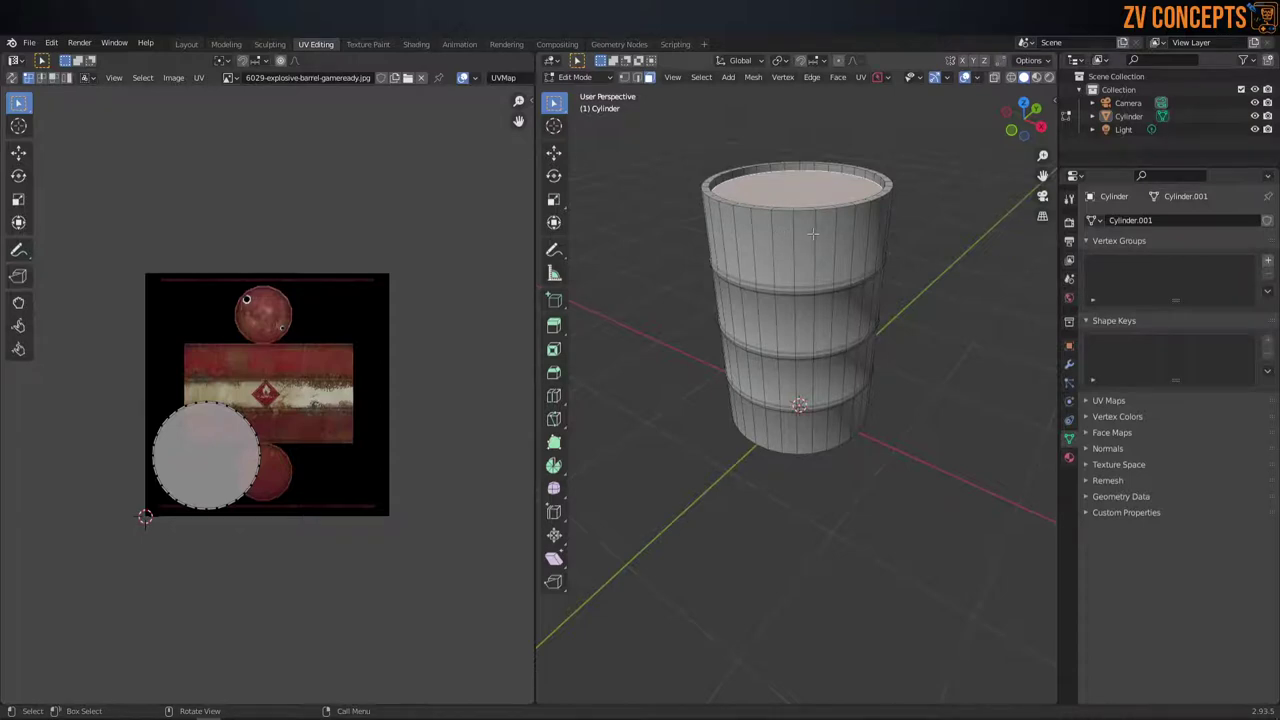
Step: Switch the viewport to Material Preview and orbit above the barrel to inspect the lid and sides
{"action": "key", "text": "z"}
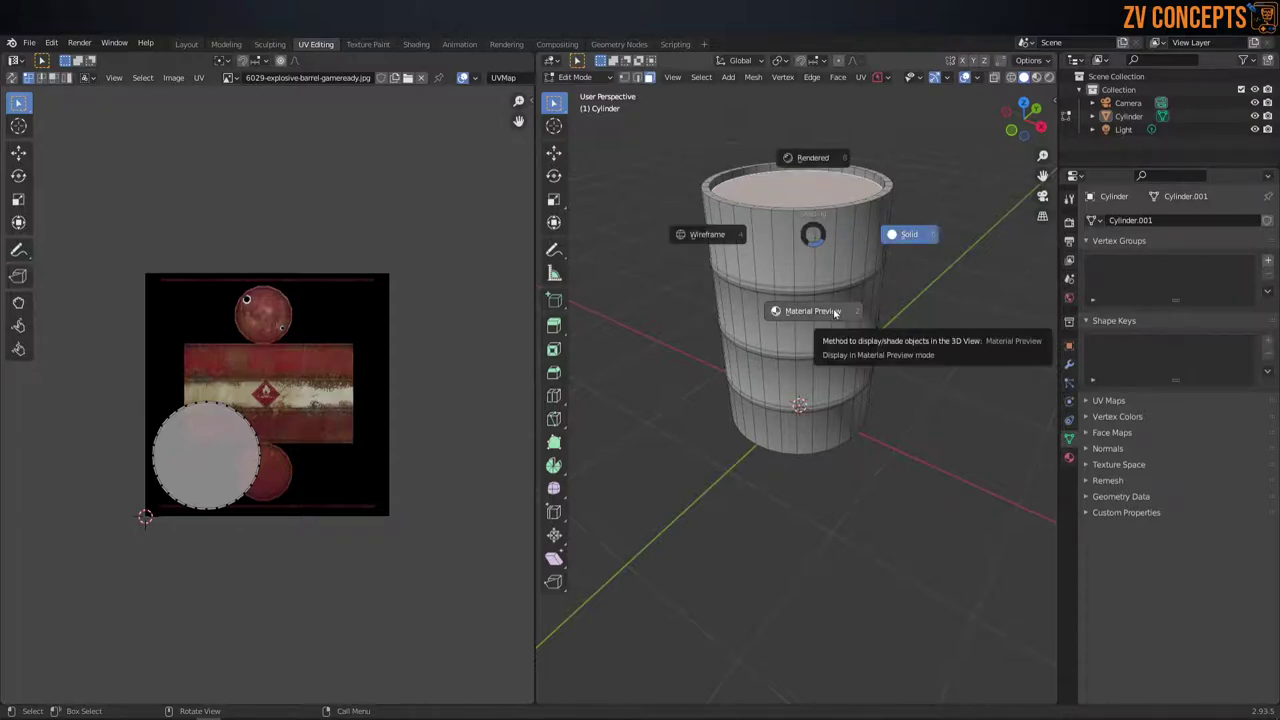
{"action": "left_click", "coordinate": [836, 313]}
{"action": "mouse_move", "coordinate": [836, 313]}
{"action": "middle_mouse_down"}
{"action": "mouse_move", "coordinate": [968, 293]}
{"action": "mouse_move", "coordinate": [929, 321]}
{"action": "middle_mouse_up"}
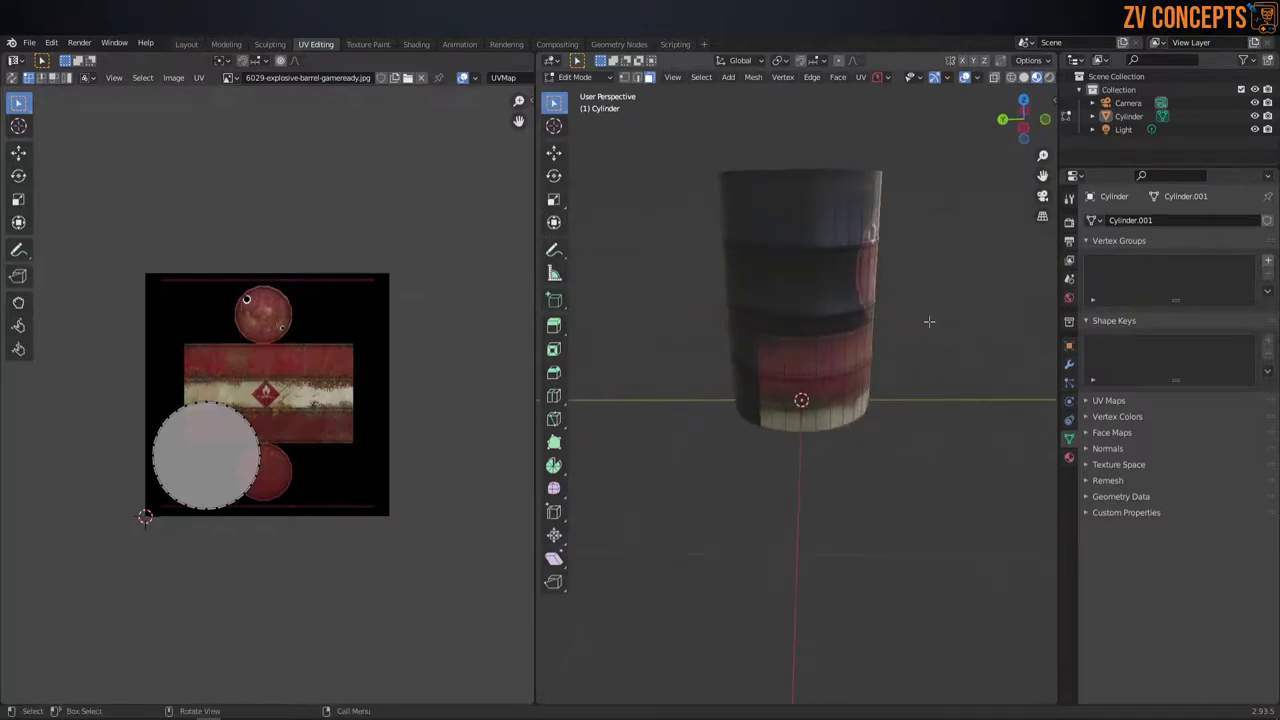
{"action": "middle_click_drag", "start_coordinate": [864, 310], "coordinate": [779, 281]}
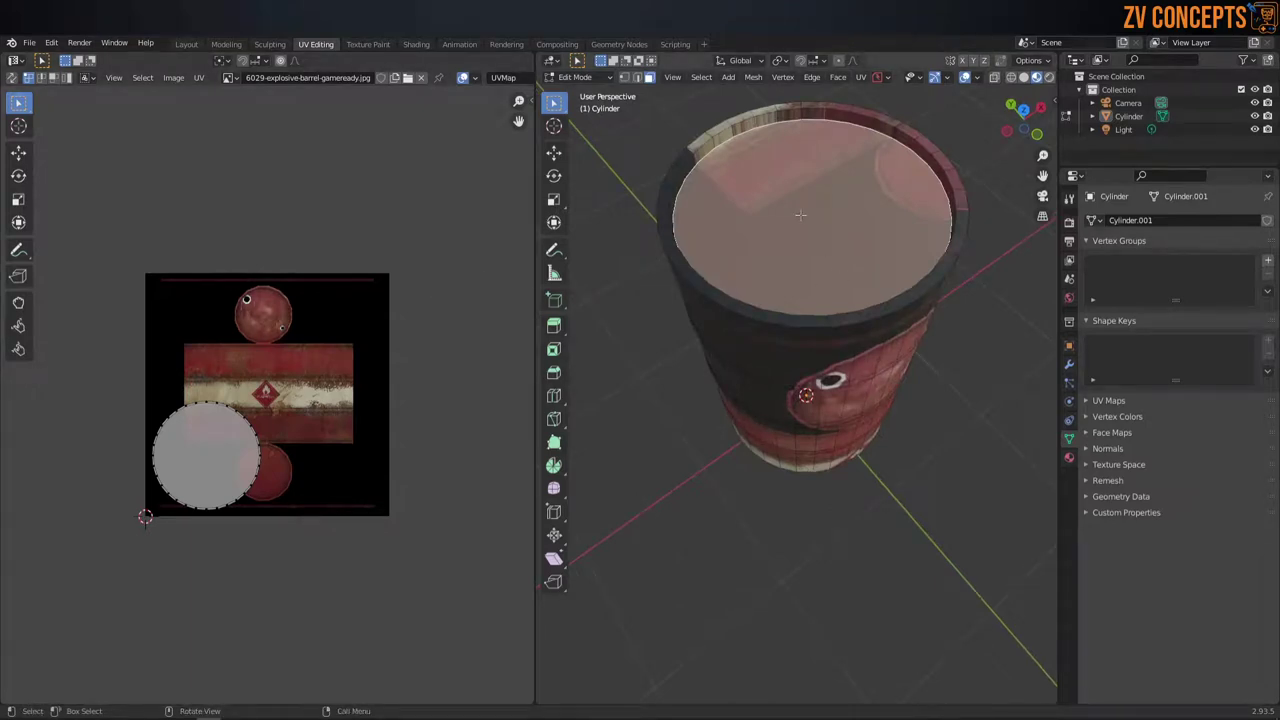
{"action": "scroll", "coordinate": [266, 534], "scroll_direction": "up", "scroll_amount": 2}
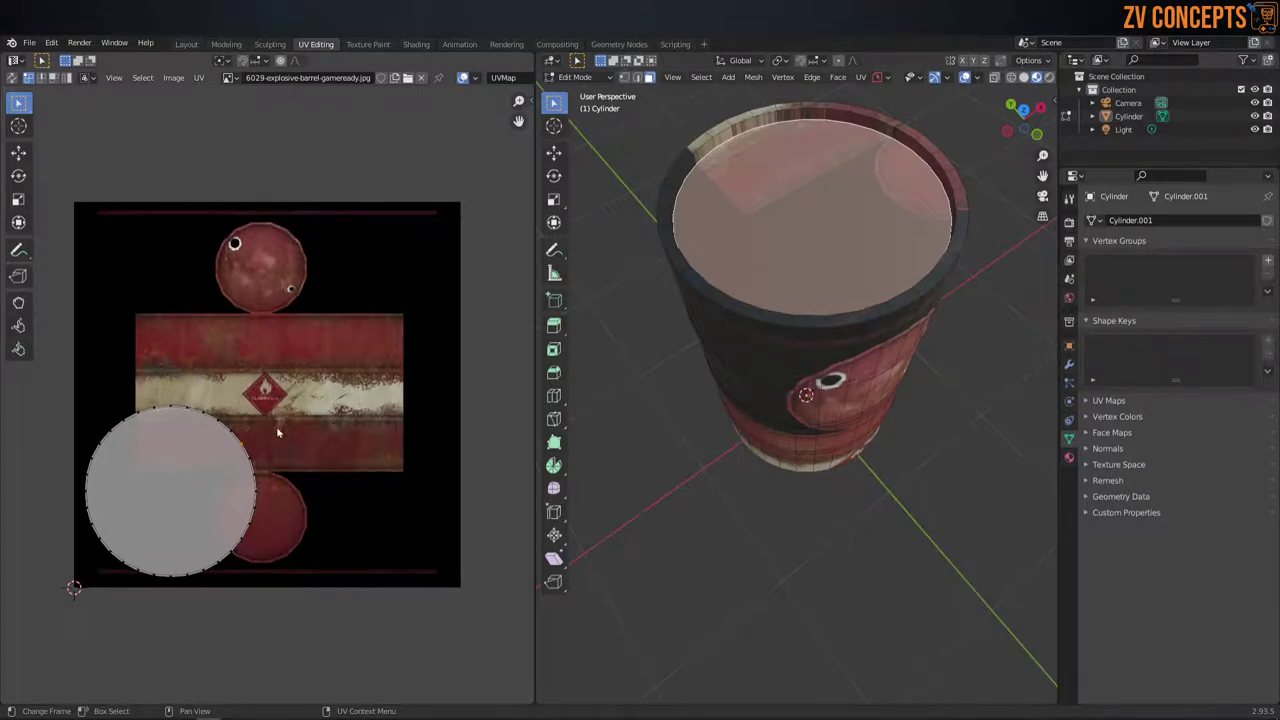
Step: Select the barrel's top face in face mode, turn off UV sync, and pick its circular UV island
{"action": "key", "text": "Tab"}
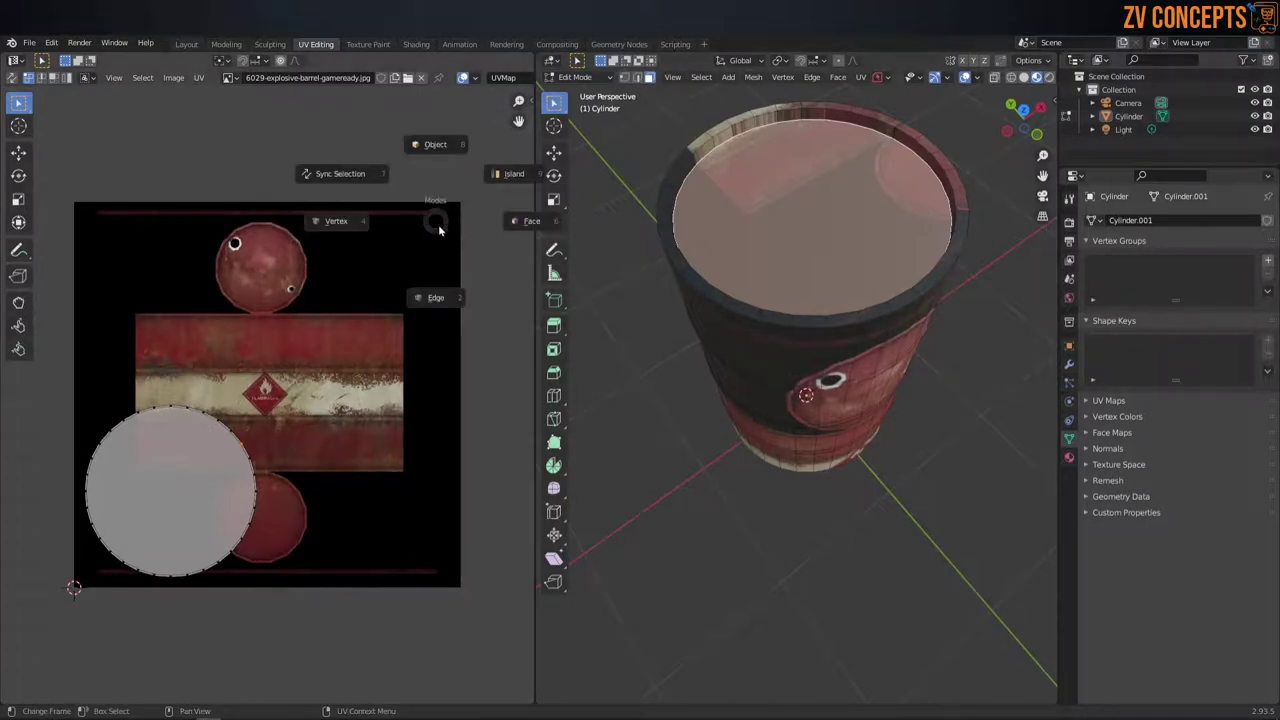
{"action": "left_click", "coordinate": [429, 214]}
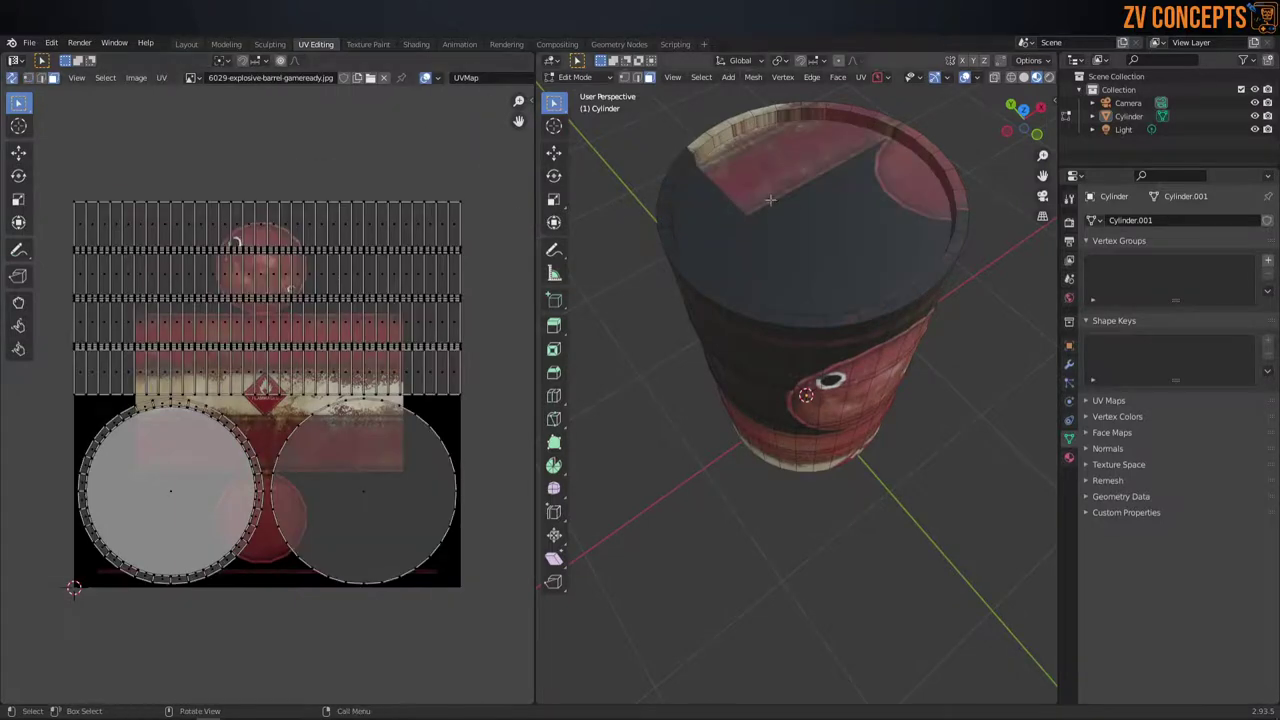
{"action": "key", "text": "ctrl+Tab"}
{"action": "left_click", "coordinate": [886, 210]}
{"action": "left_click", "coordinate": [831, 248]}
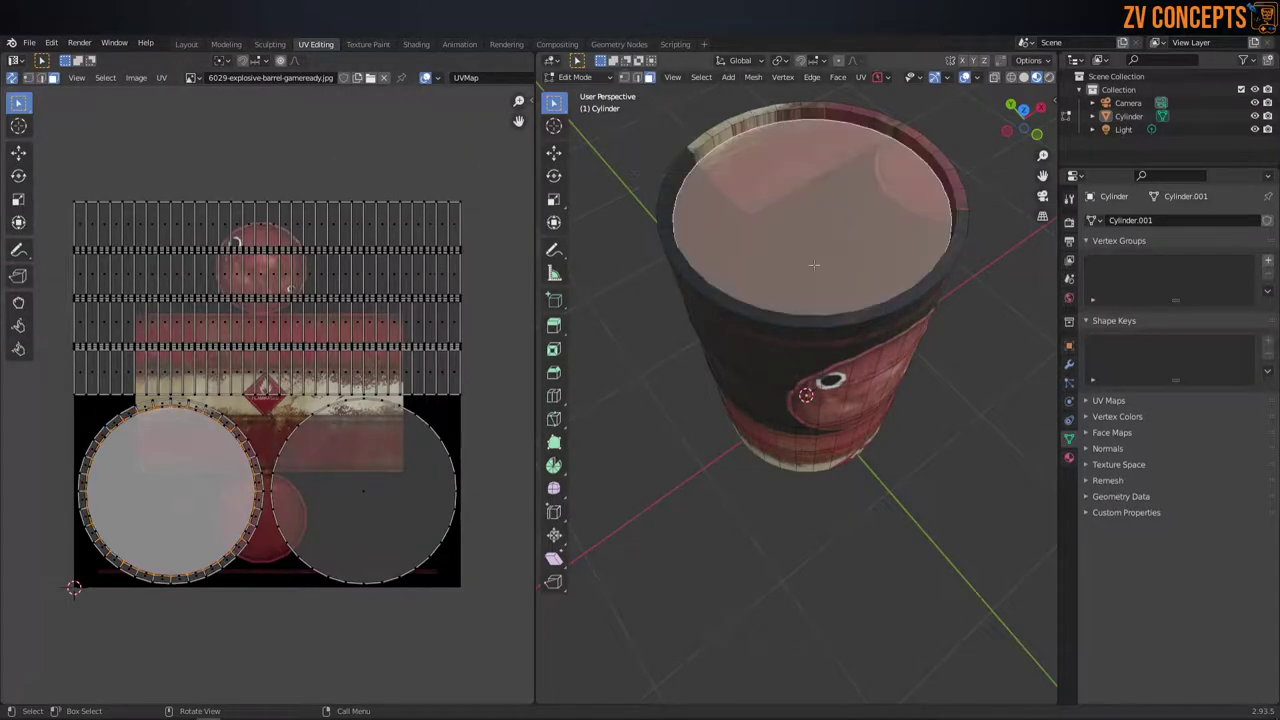
{"action": "scroll", "coordinate": [304, 422], "scroll_direction": "down", "scroll_amount": 2}
{"action": "left_click", "coordinate": [12, 78]}
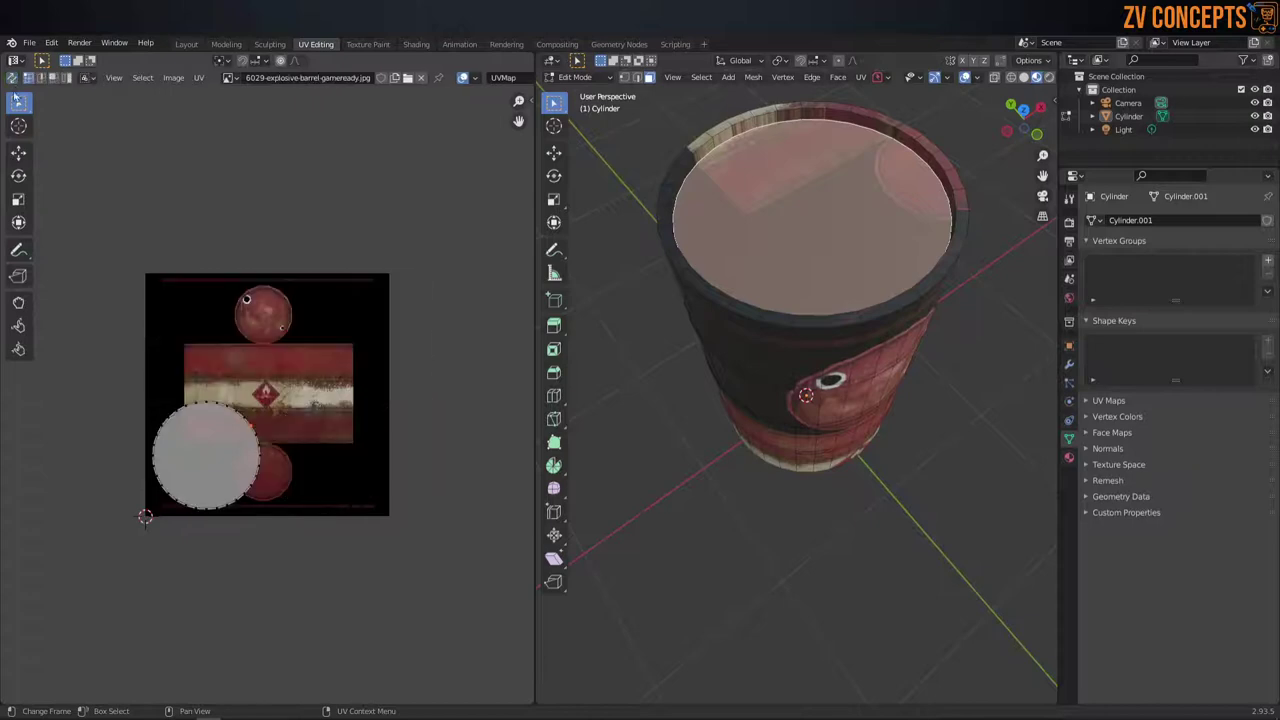
{"action": "scroll", "coordinate": [224, 465], "scroll_direction": "up", "scroll_amount": 2}
{"action": "key", "text": "l"}
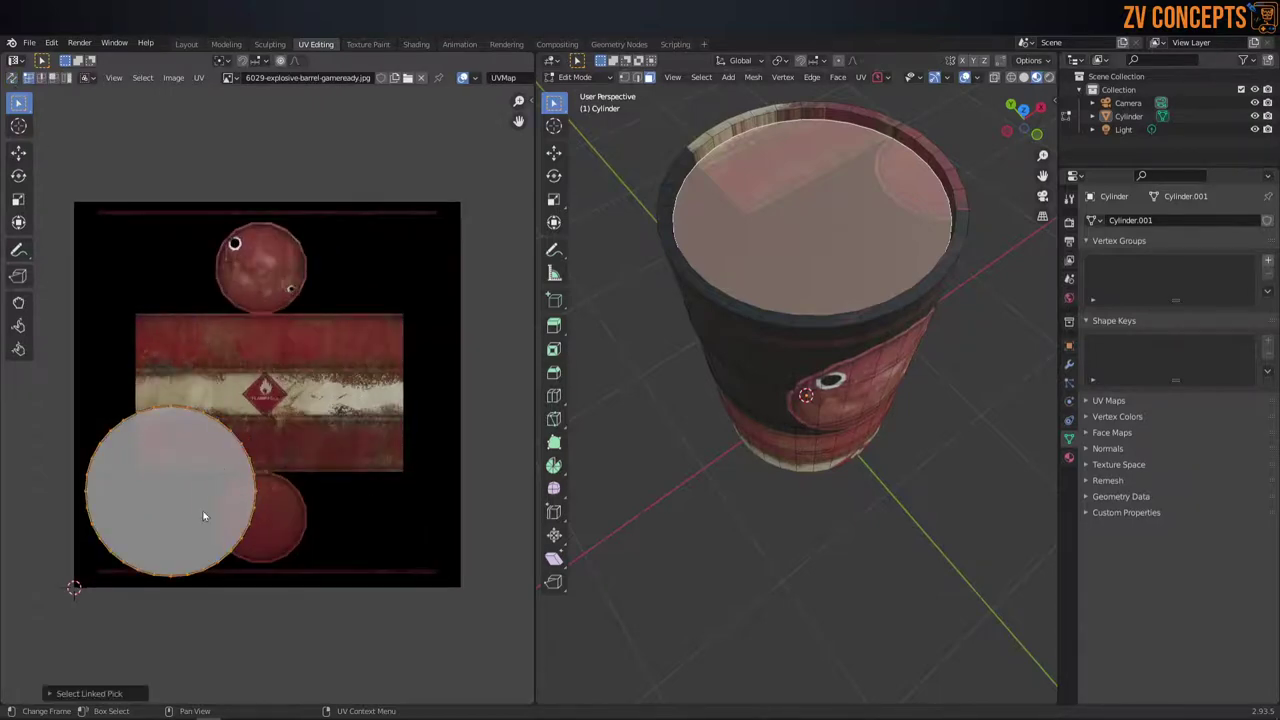
Step: Scale and move the top cap's UV circle onto the texture's upper red lid disc
{"action": "left_click_drag", "start_coordinate": [189, 552], "coordinate": [269, 283]}
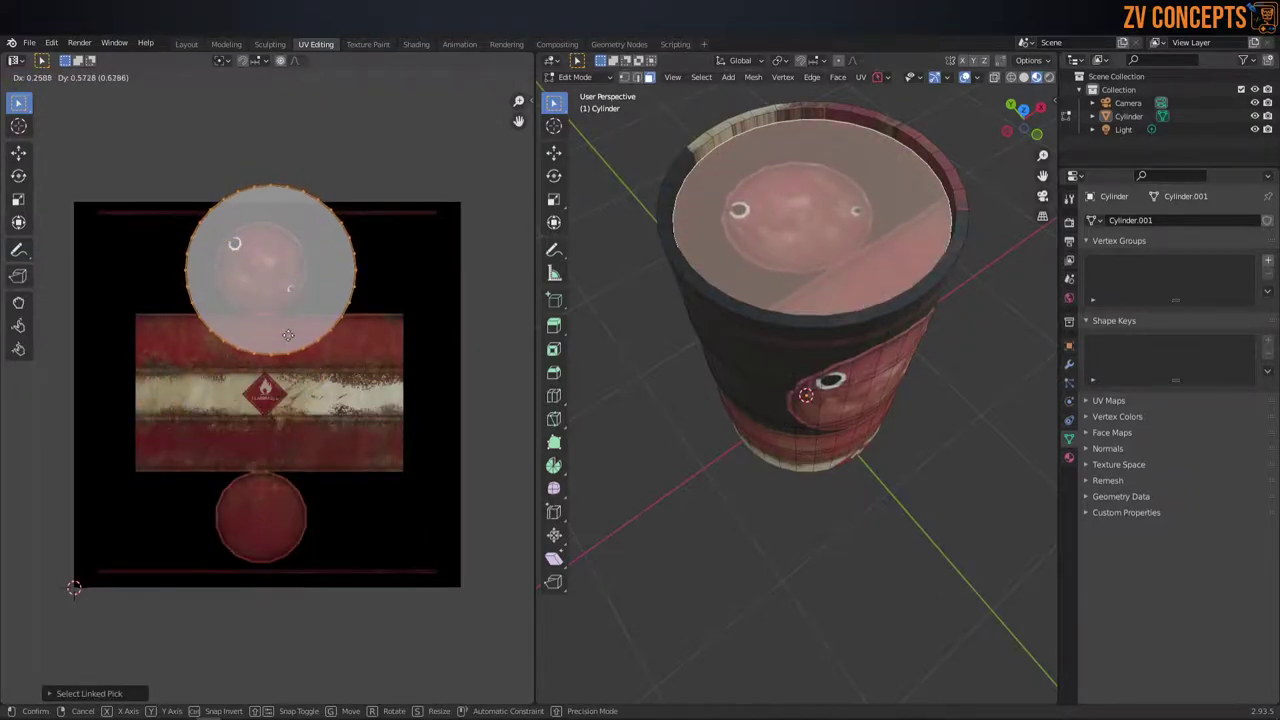
{"action": "scroll", "coordinate": [269, 289], "scroll_direction": "up", "scroll_amount": 5}
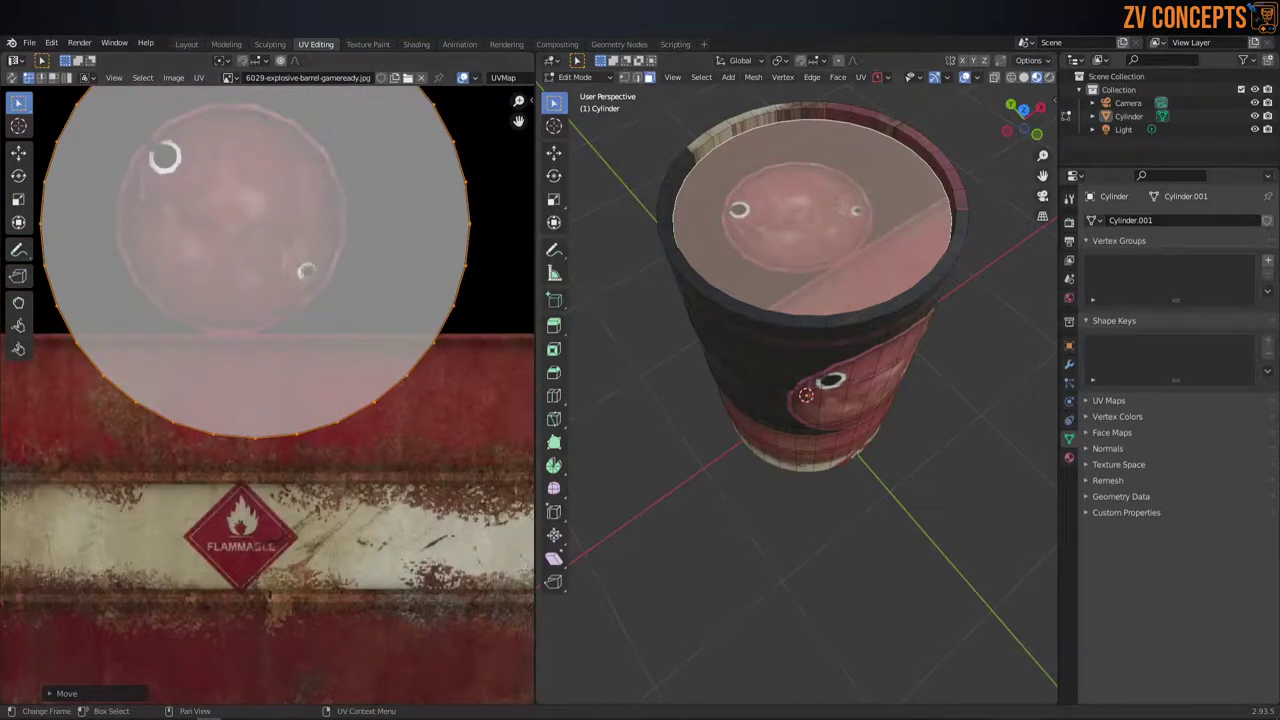
{"action": "key", "text": "s"}
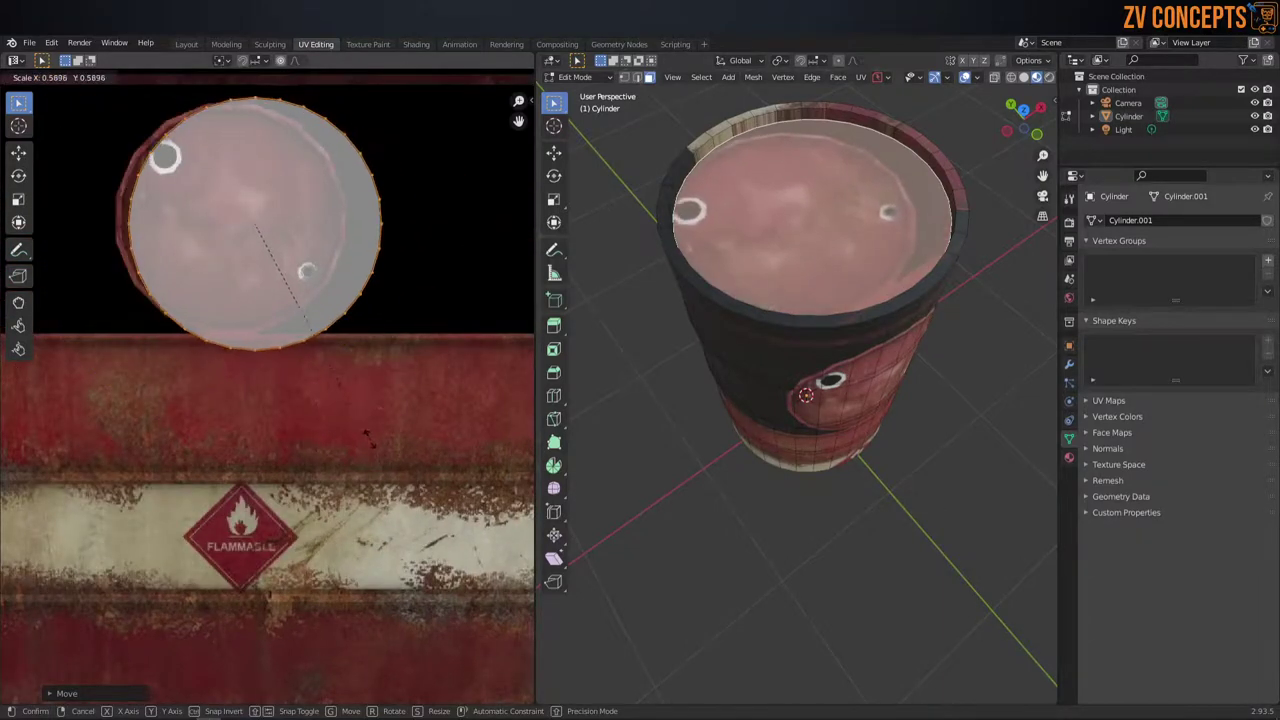
{"action": "left_click", "coordinate": [283, 248]}
{"action": "middle_click_drag", "start_coordinate": [283, 248], "coordinate": [339, 316]}
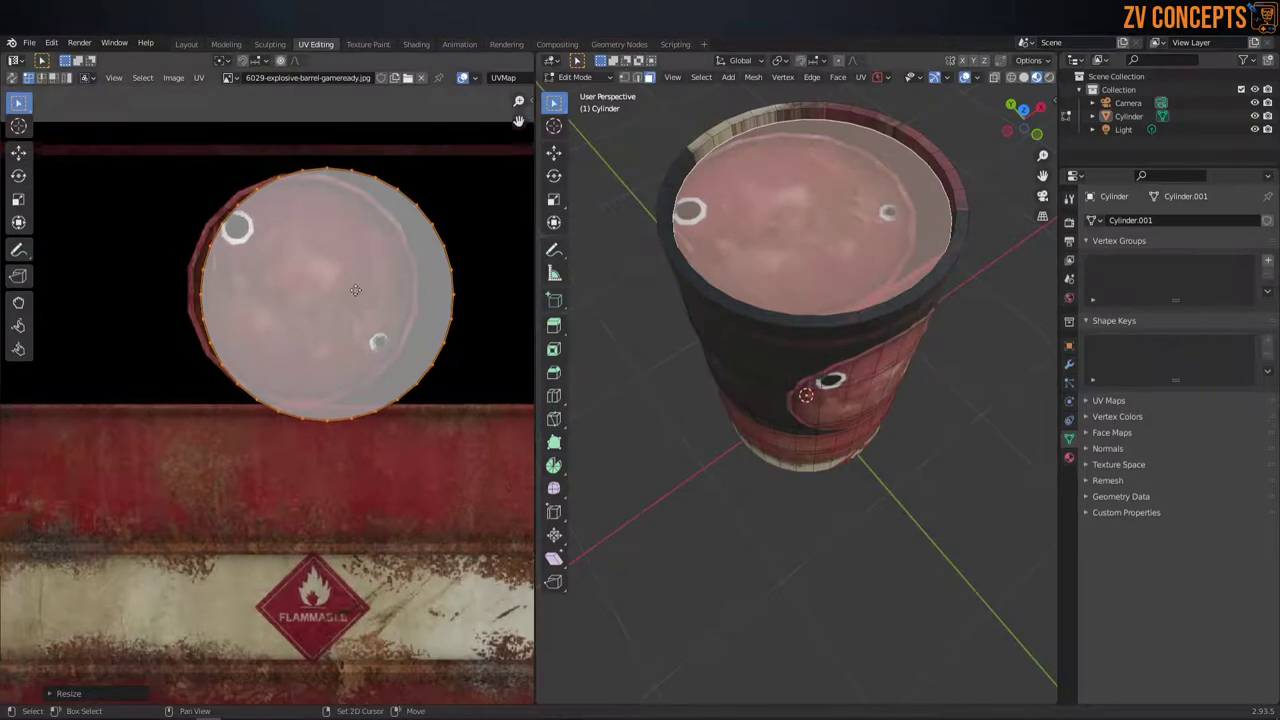
{"action": "middle_click_drag", "start_coordinate": [262, 250], "coordinate": [290, 258]}
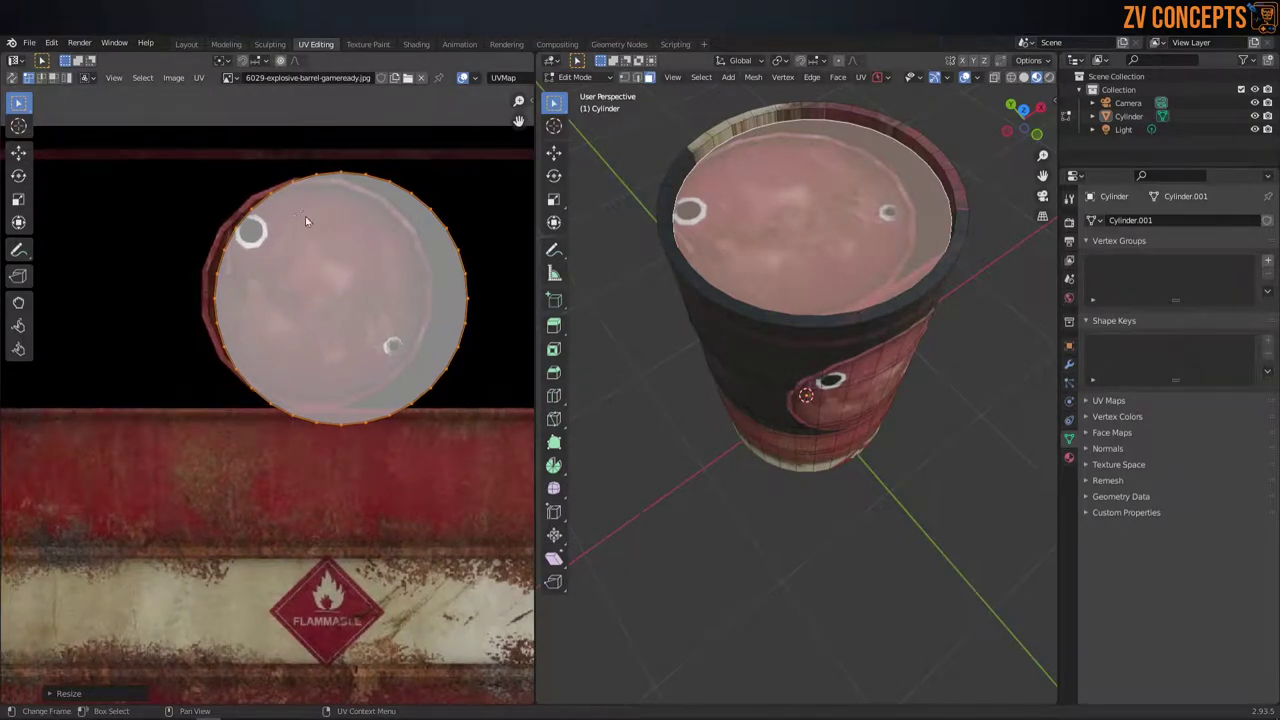
{"action": "key", "text": "g"}
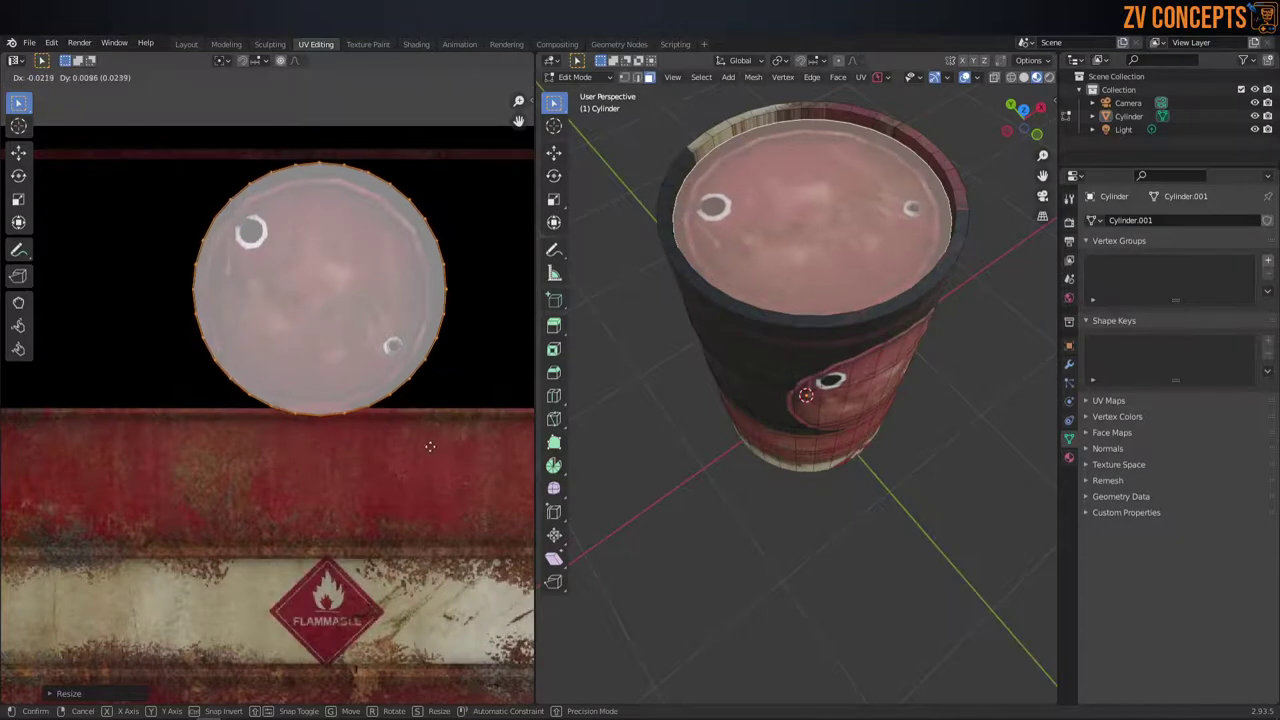
{"action": "left_click", "coordinate": [477, 605]}
{"action": "key", "text": "s"}
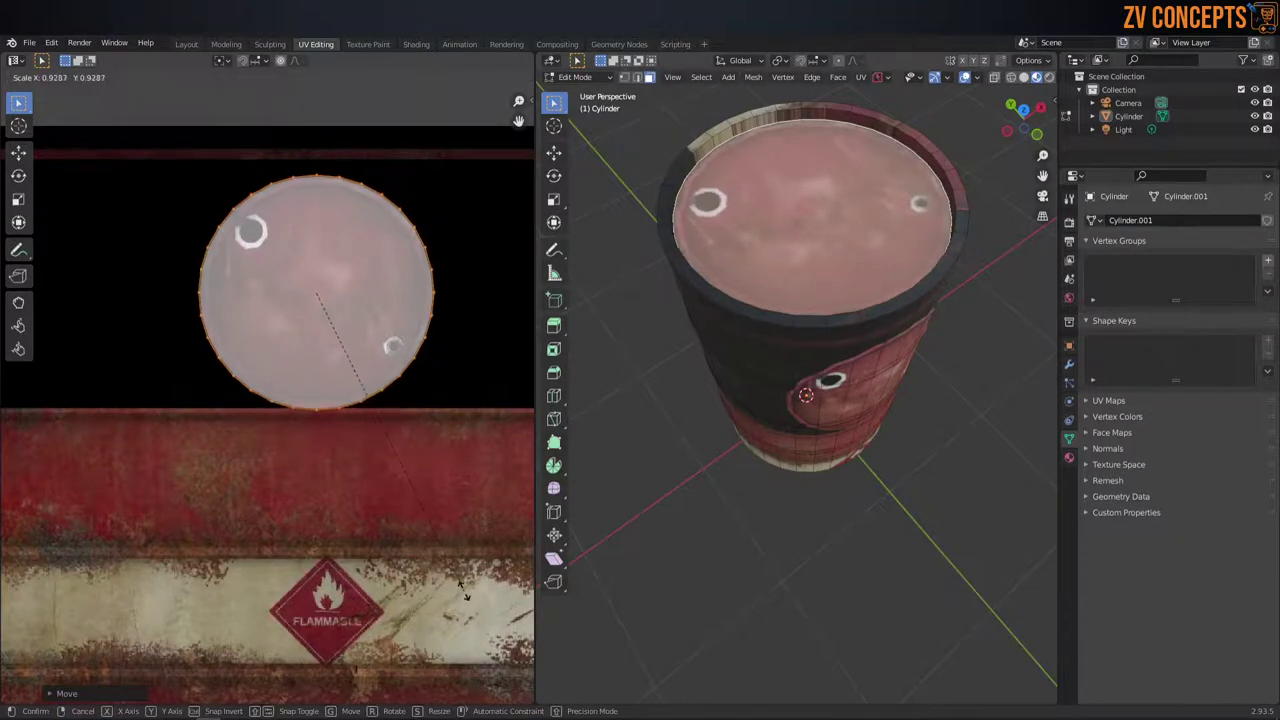
{"action": "left_click", "coordinate": [463, 592]}
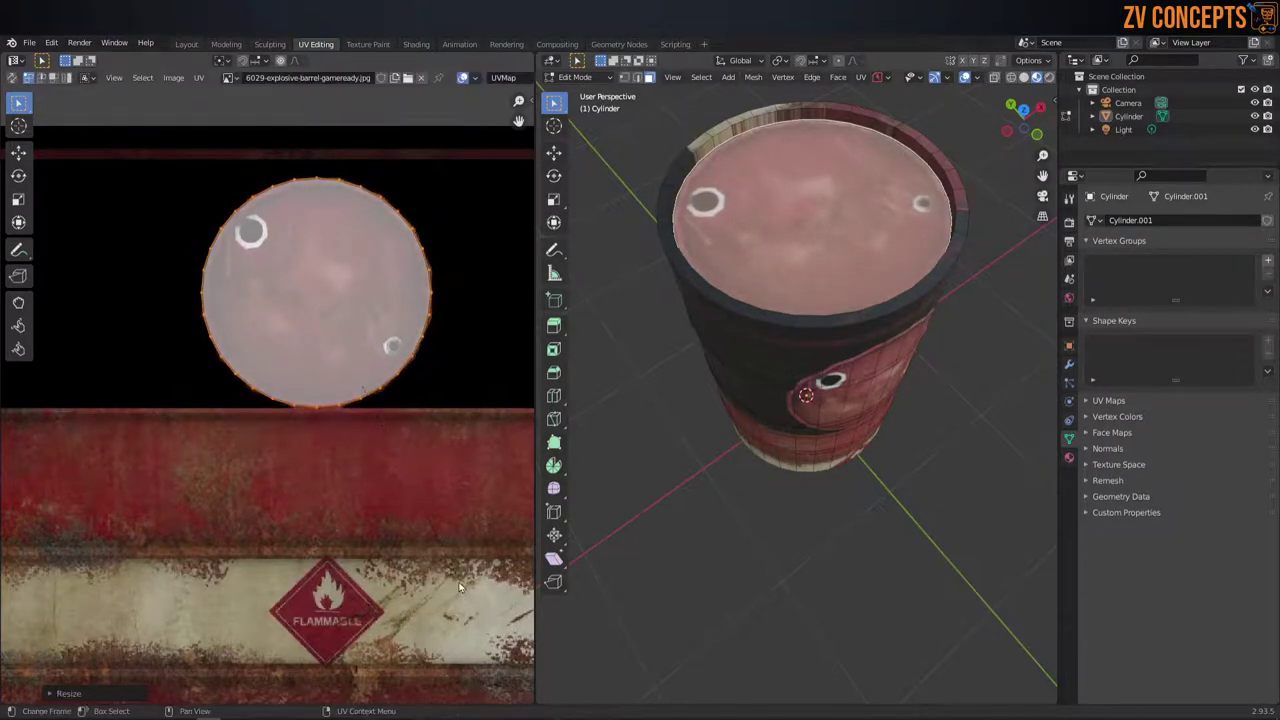
Step: Orbit to the barrel's underside and select the bottom cap face
{"action": "scroll", "coordinate": [184, 174], "scroll_direction": "down", "scroll_amount": 4}
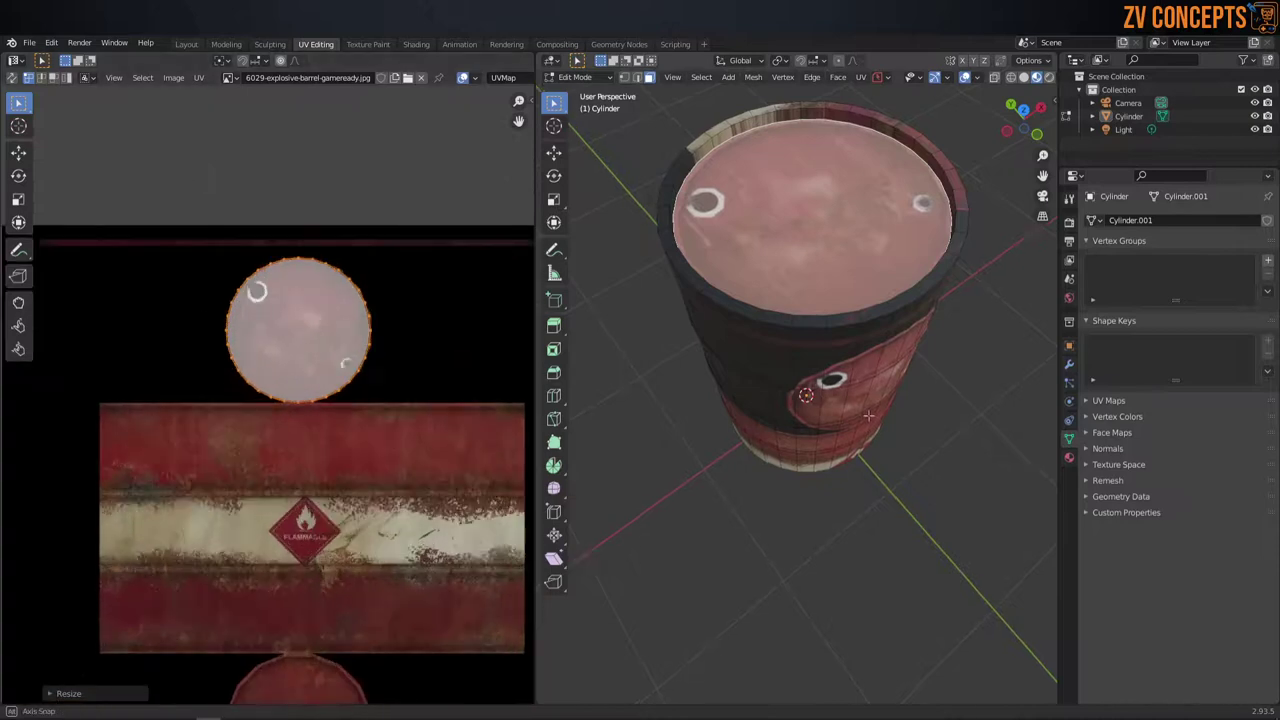
{"action": "middle_click_drag", "start_coordinate": [800, 500], "coordinate": [805, 380]}
{"action": "left_click", "coordinate": [807, 398]}
Step: Select the bottom cap's linked UV island and move it left and down toward the lower lid image
{"action": "scroll", "coordinate": [347, 494], "scroll_direction": "down", "scroll_amount": 2}
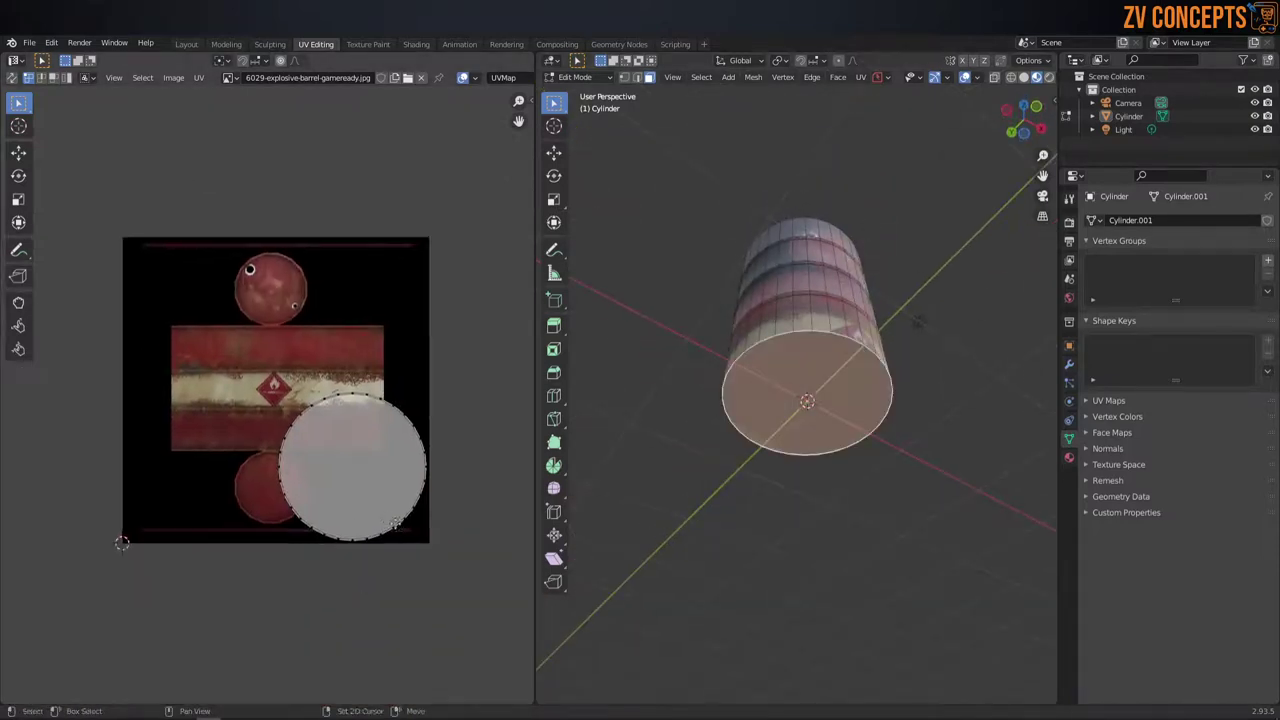
{"action": "scroll", "coordinate": [366, 356], "scroll_direction": "up", "scroll_amount": 2}
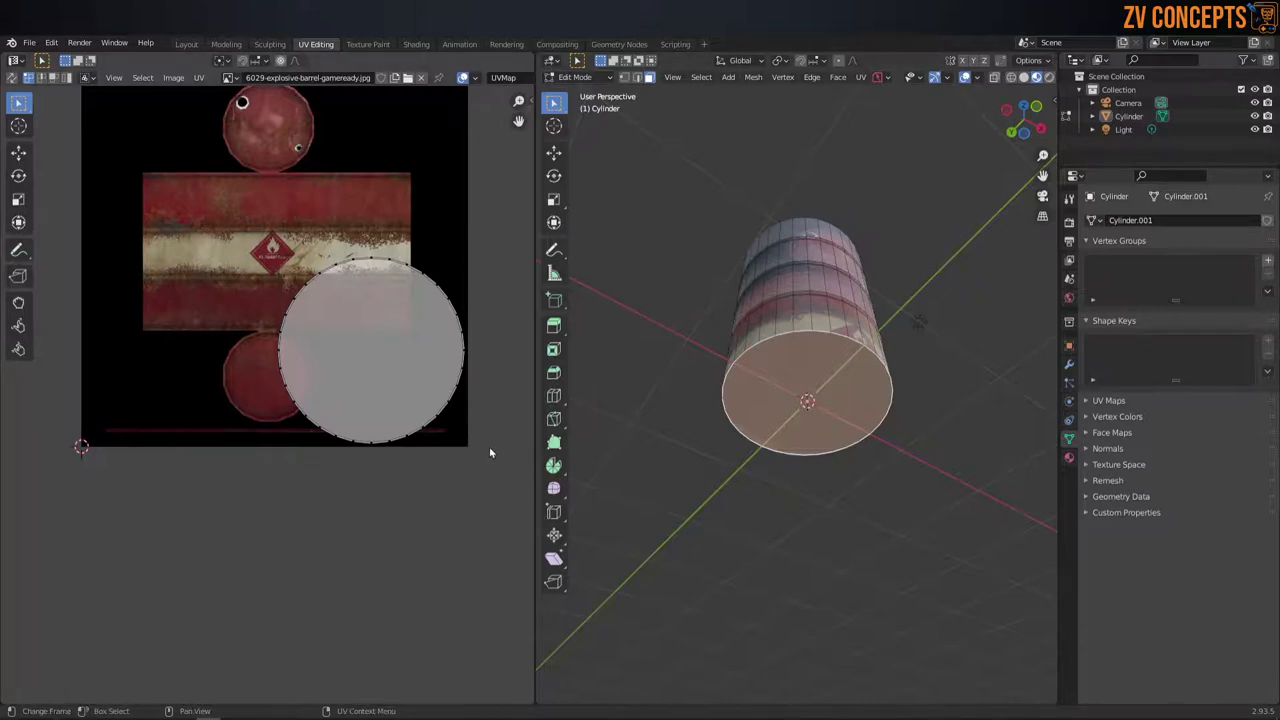
{"action": "mouse_move", "coordinate": [440, 371]}
{"action": "middle_mouse_down"}
{"action": "mouse_move", "coordinate": [408, 366]}
{"action": "mouse_move", "coordinate": [410, 348]}
{"action": "middle_mouse_up"}
{"action": "key", "text": "a"}
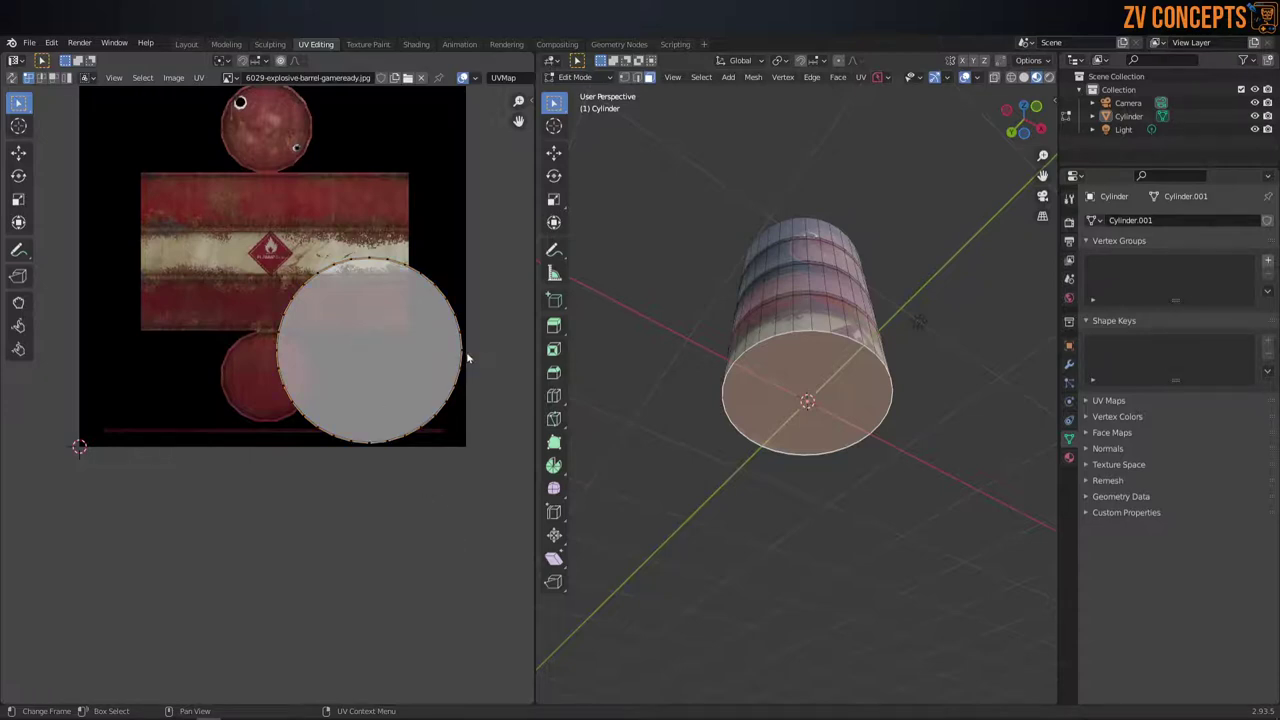
{"action": "scroll", "coordinate": [808, 381], "scroll_direction": "up", "scroll_amount": 1}
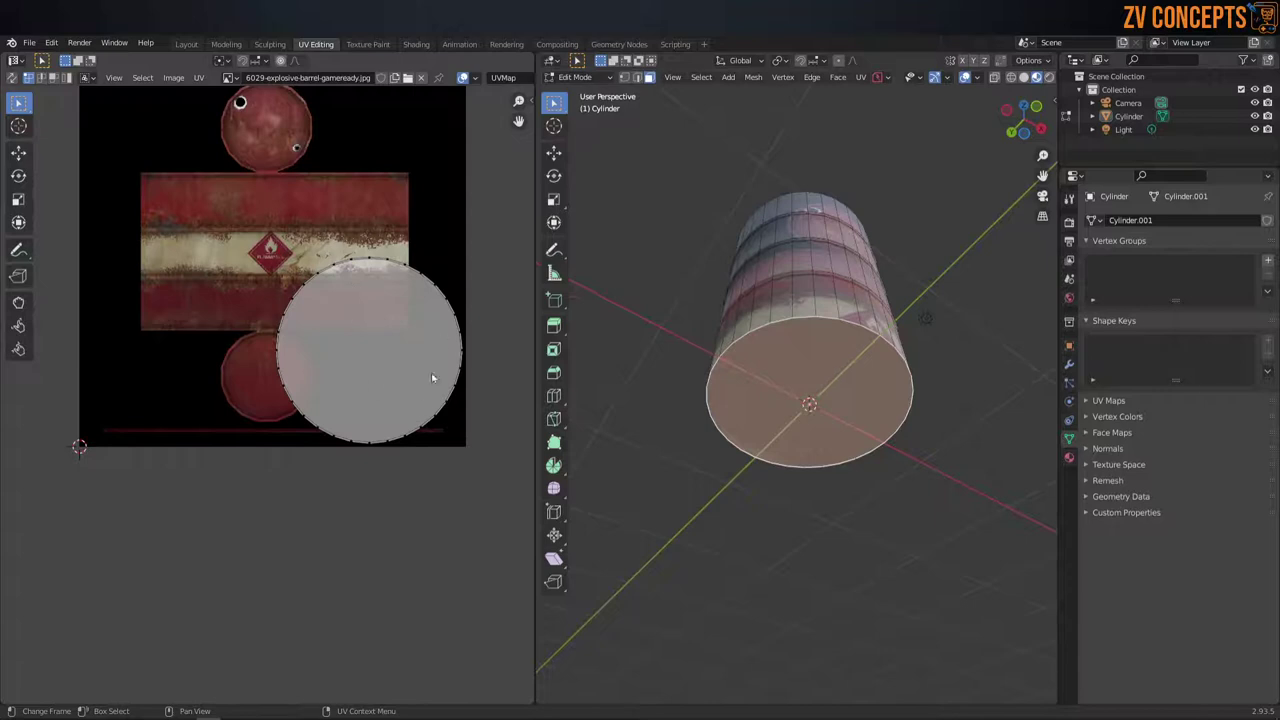
{"action": "key", "text": "l"}
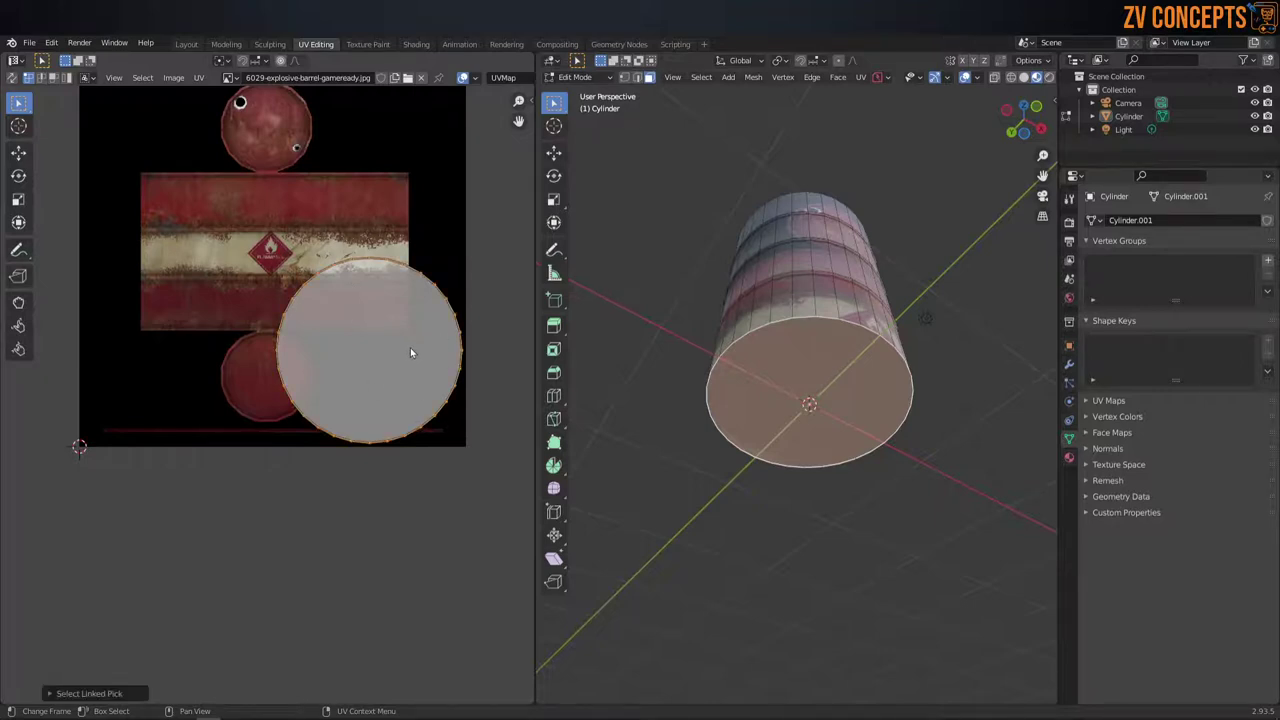
{"action": "key", "text": "g"}
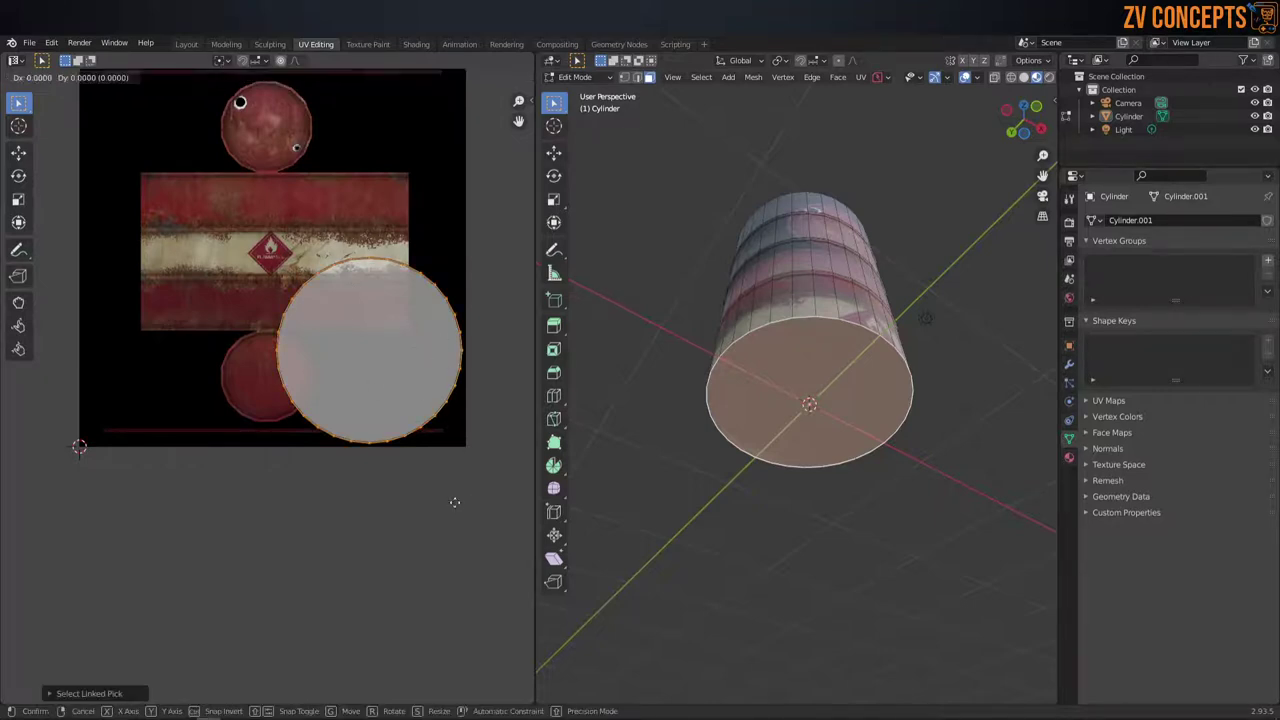
{"action": "left_click", "coordinate": [361, 543]}
Step: Recentre the texture, recheck the barrel, and shift the bottom cap circle slightly lower and left
{"action": "key", "text": "Home"}
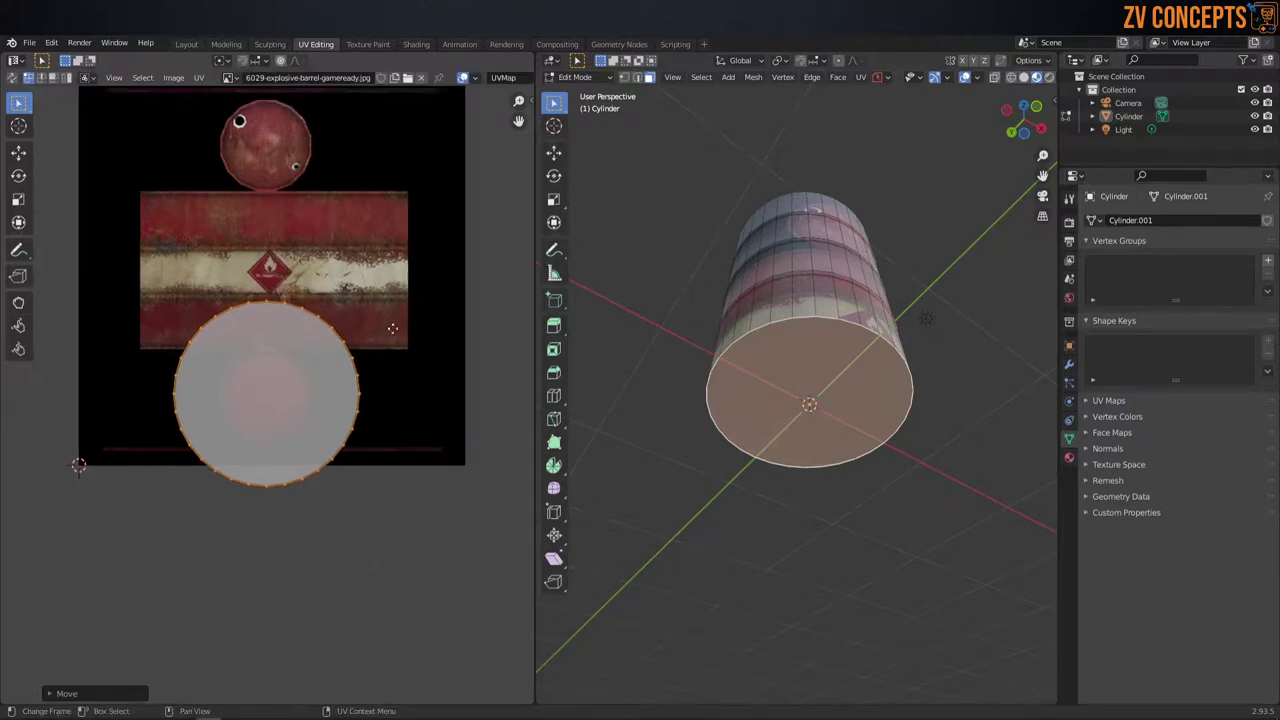
{"action": "middle_click_drag", "start_coordinate": [699, 286], "coordinate": [882, 463]}
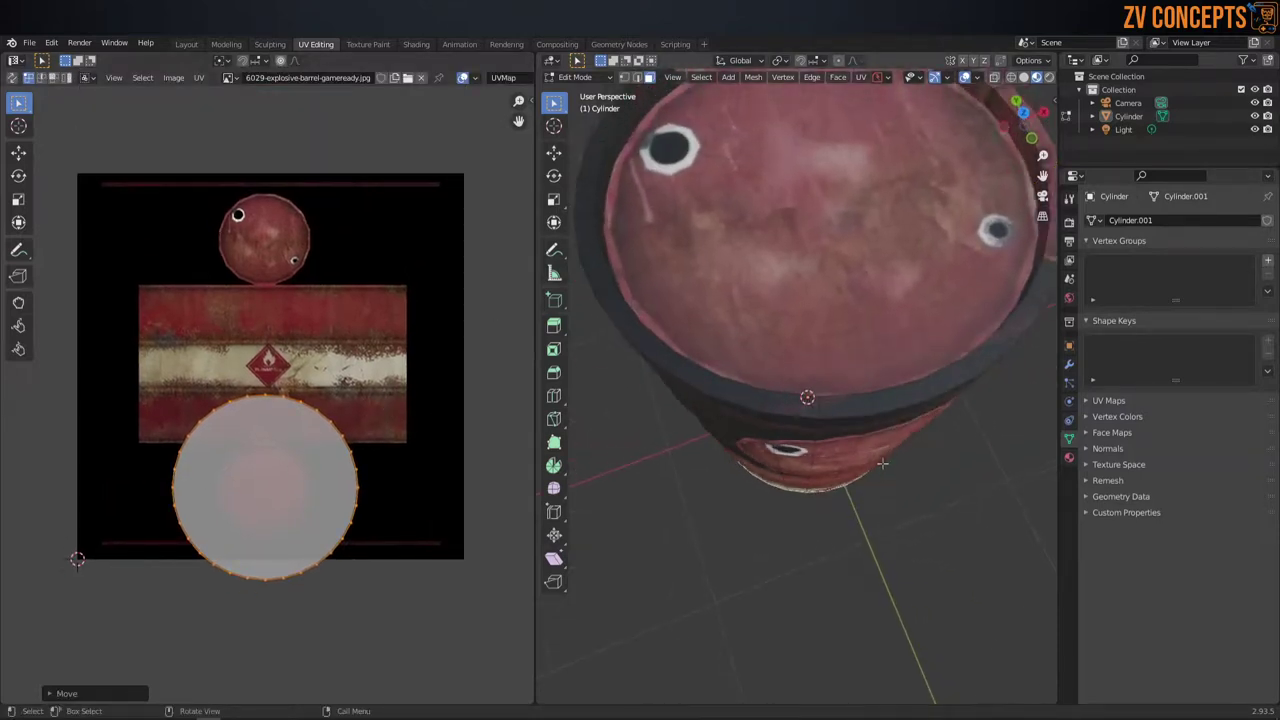
{"action": "scroll", "coordinate": [880, 460], "scroll_direction": "down", "scroll_amount": 4}
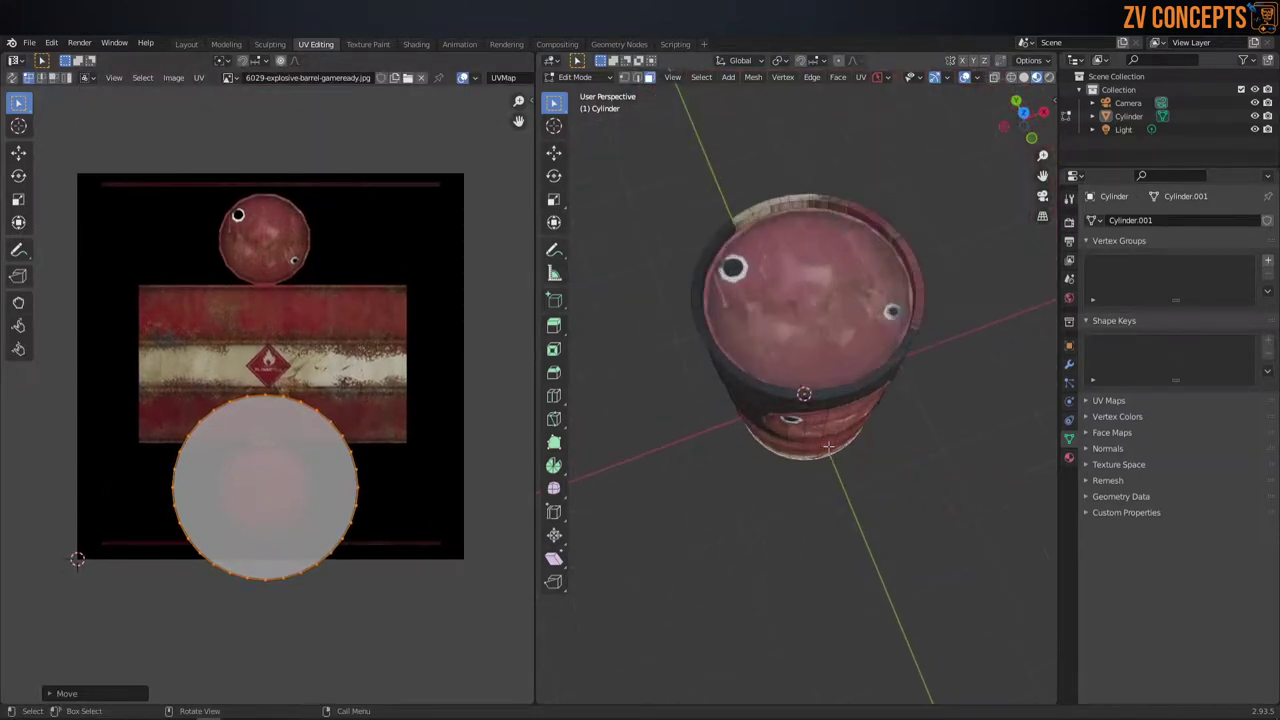
{"action": "middle_click_drag", "start_coordinate": [829, 449], "coordinate": [778, 414]}
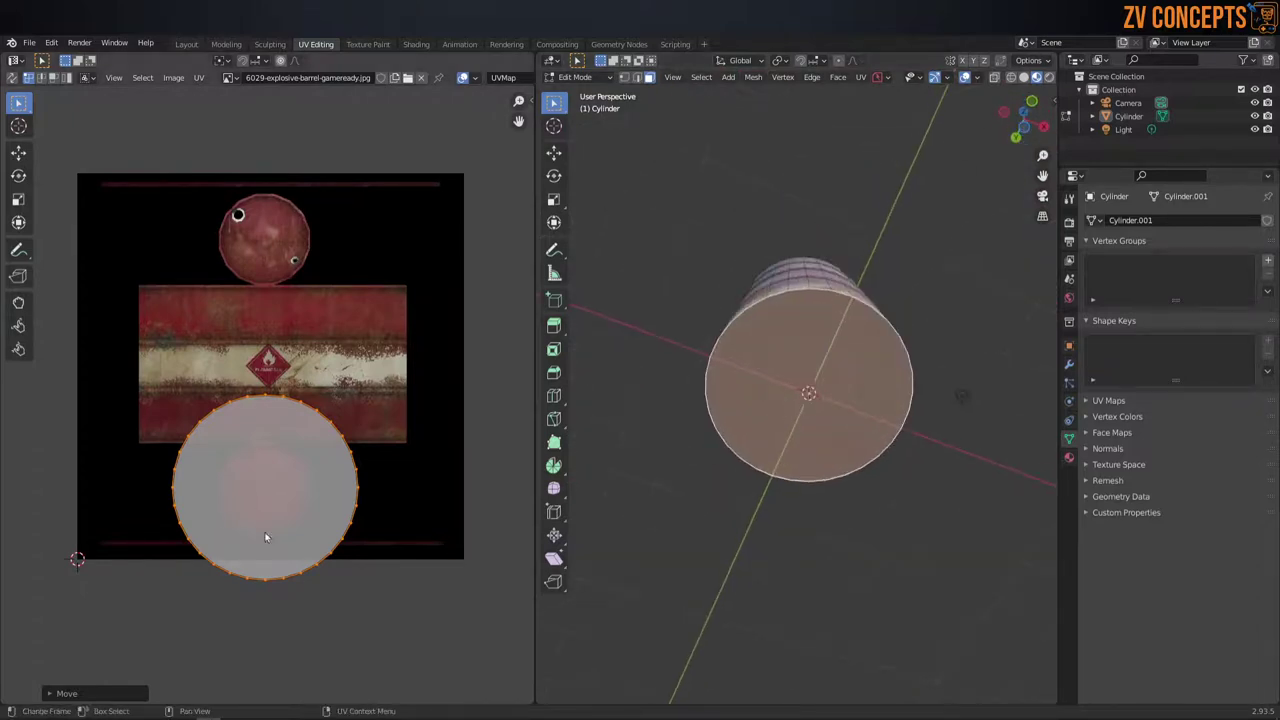
{"action": "key", "text": "g"}
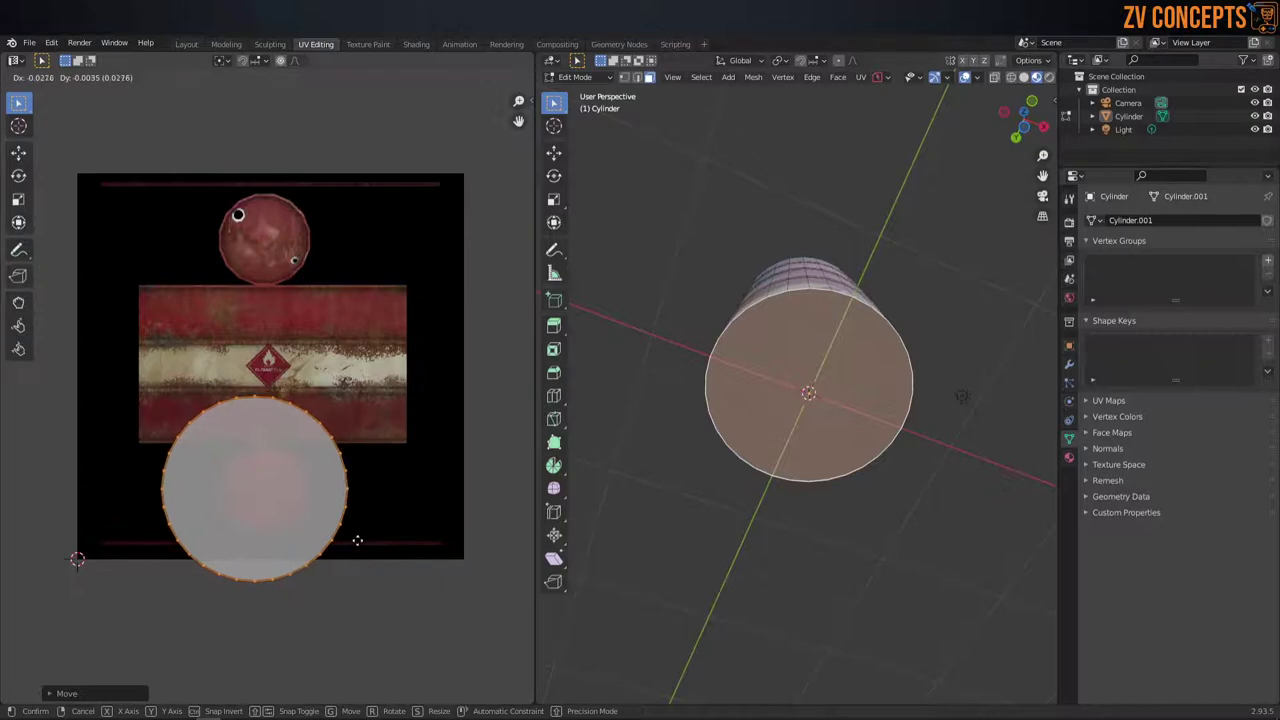
{"action": "left_click", "coordinate": [379, 527]}
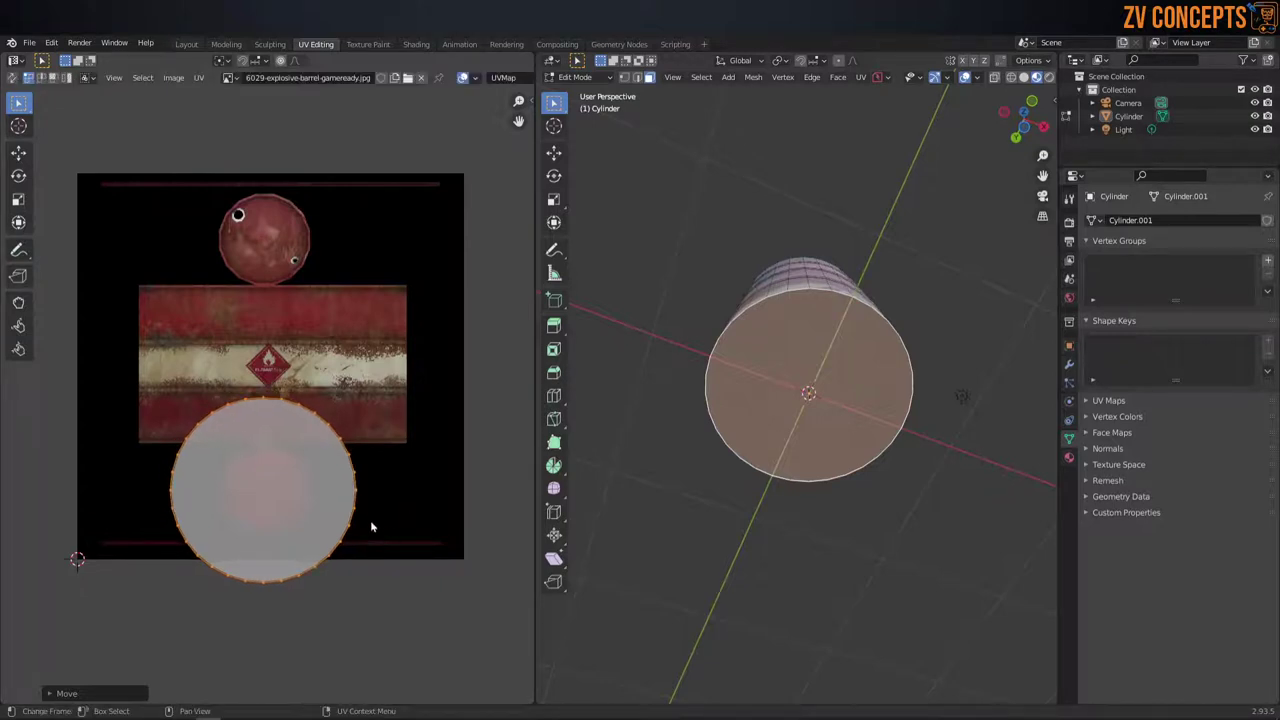
{"action": "left_click", "coordinate": [985, 387]}
{"action": "middle_click_drag", "start_coordinate": [985, 387], "coordinate": [850, 390]}
{"action": "left_click", "coordinate": [850, 390]}
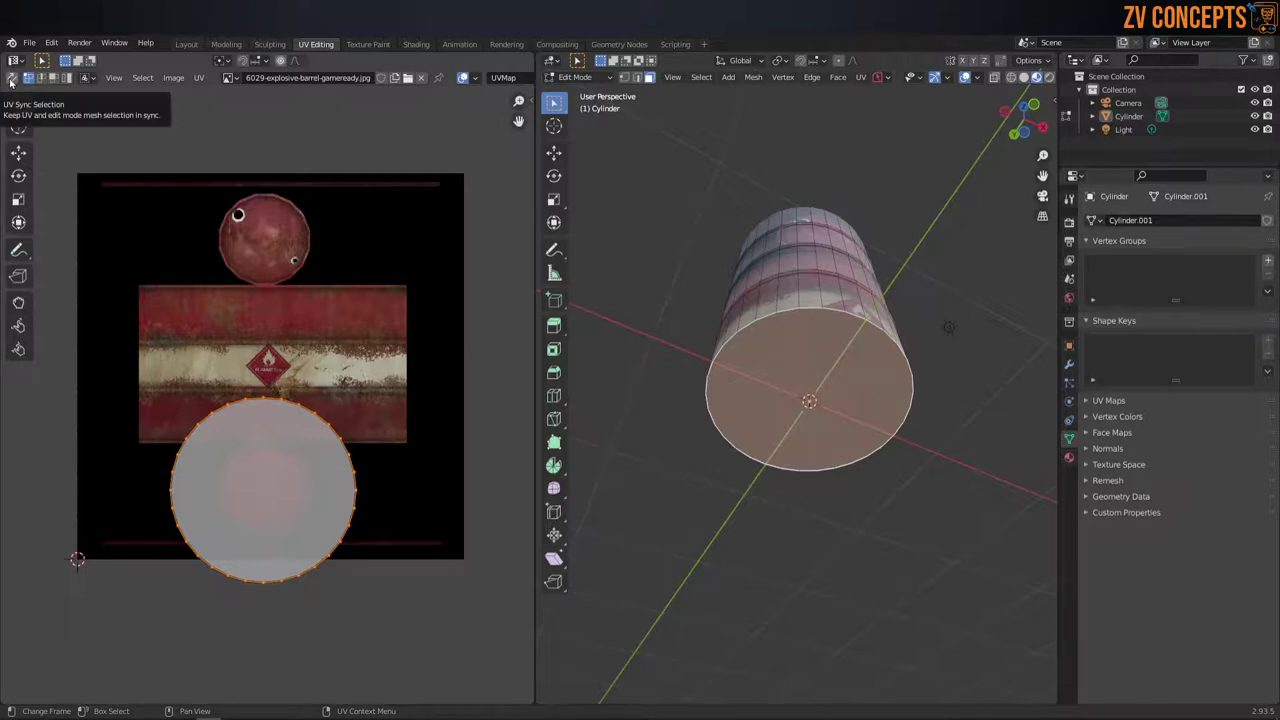
Step: Turn off UV sync and shrink the bottom cap's UV circle to about half size
{"action": "left_click", "coordinate": [11, 78]}
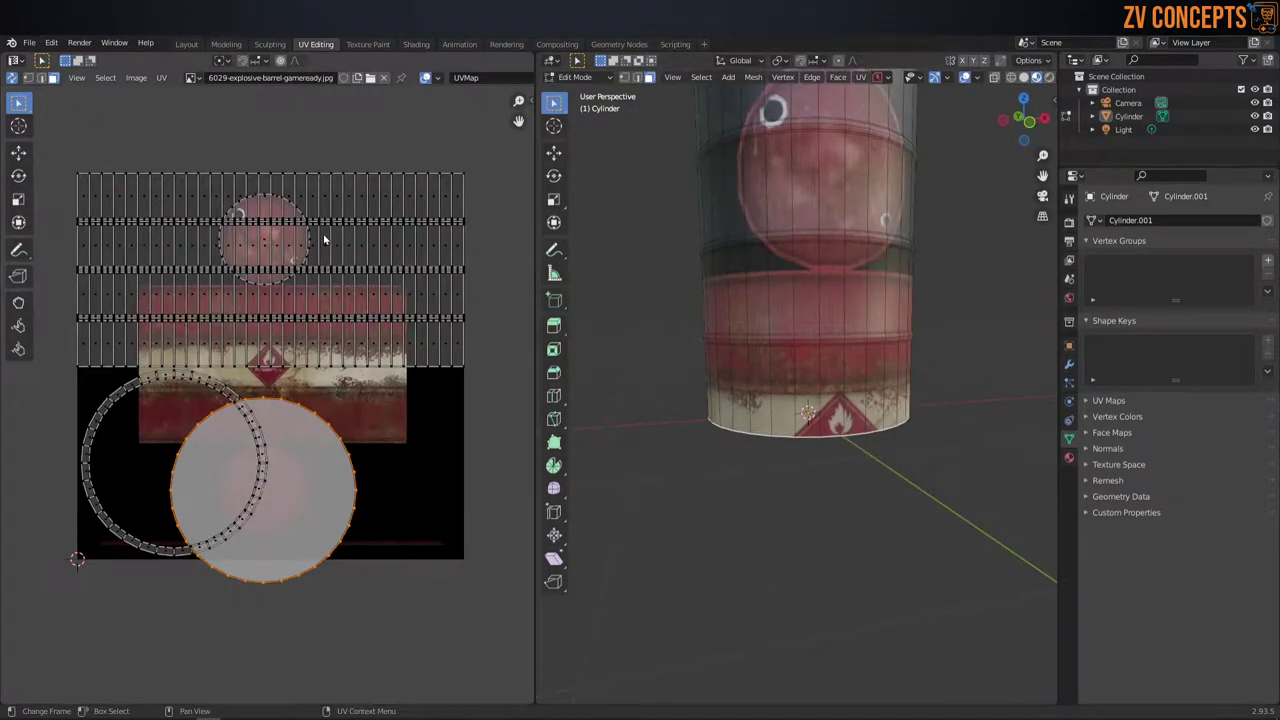
{"action": "left_click", "coordinate": [27, 77]}
{"action": "scroll", "coordinate": [346, 459], "scroll_direction": "up", "scroll_amount": 2}
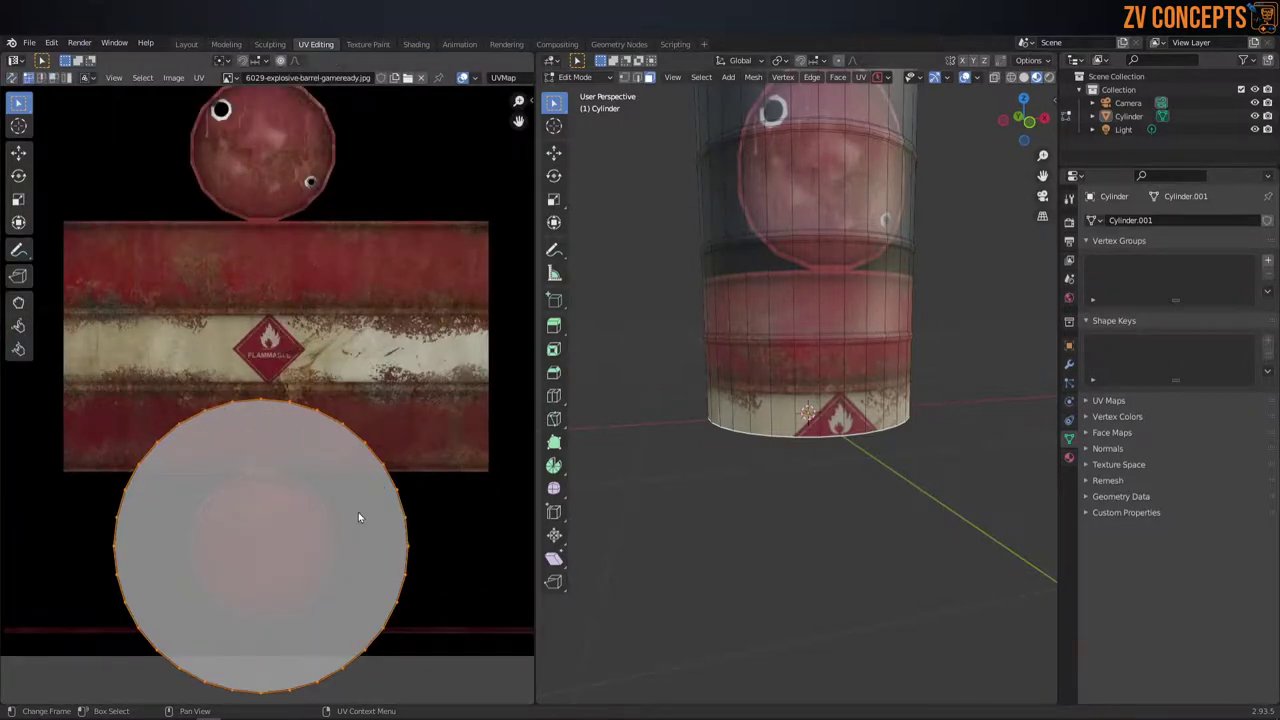
{"action": "key", "text": "s"}
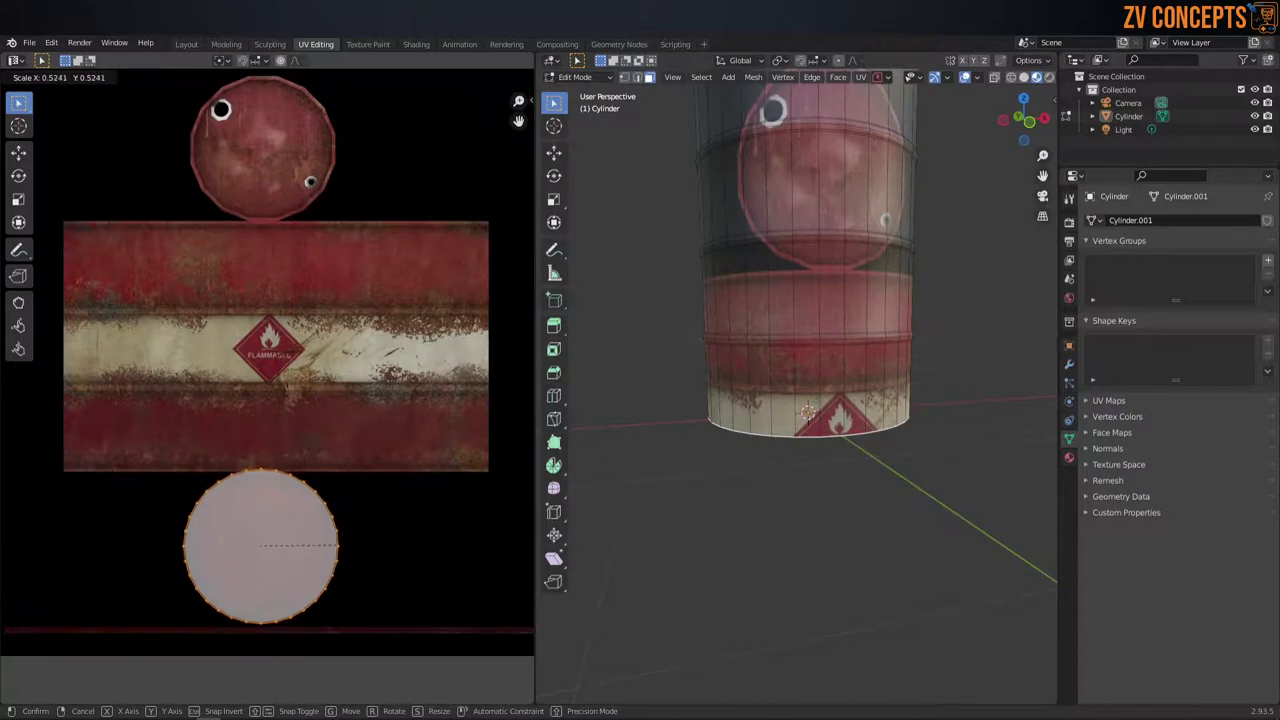
{"action": "left_click", "coordinate": [320, 546]}
Step: Place the shrunk circle on the lower lid image and turn UV Sync Selection back on
{"action": "scroll", "coordinate": [311, 546], "scroll_direction": "up", "scroll_amount": 3}
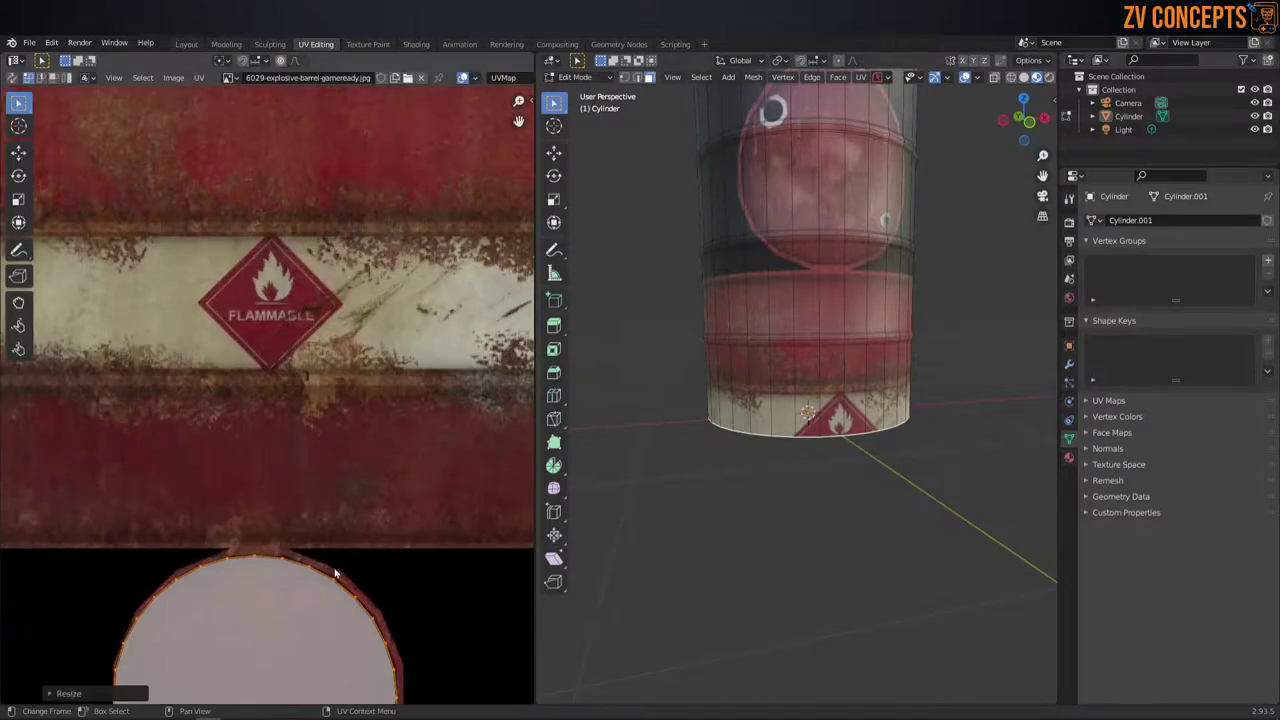
{"action": "key", "text": "g"}
{"action": "left_click", "coordinate": [342, 556]}
{"action": "key", "text": "Home"}
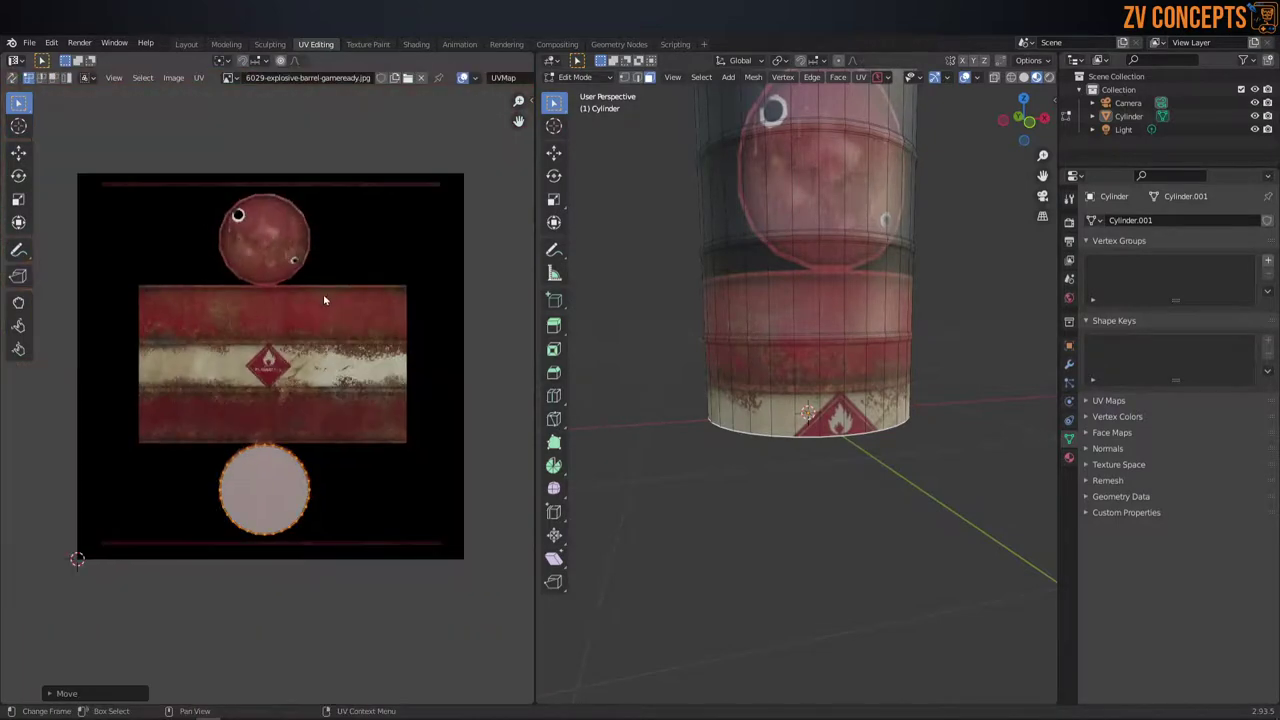
{"action": "left_click", "coordinate": [13, 77]}
{"action": "scroll", "coordinate": [280, 417], "scroll_direction": "down", "scroll_amount": 2}
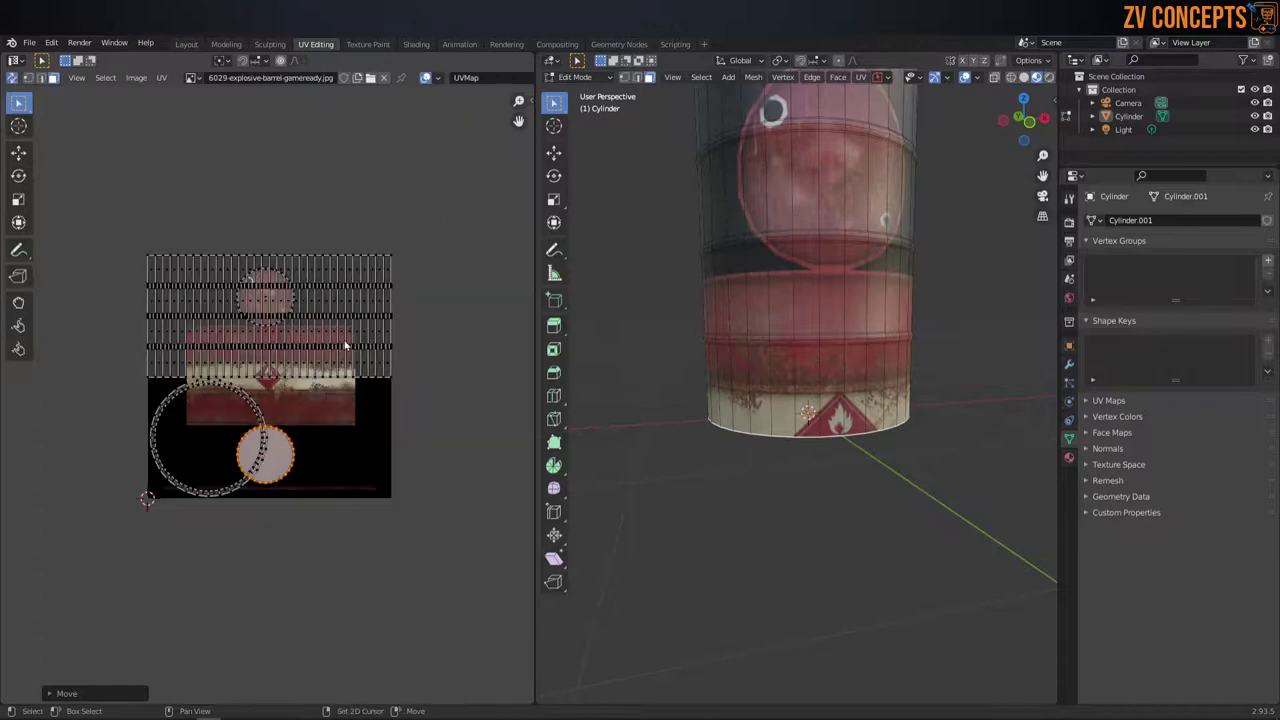
Step: Select the barrel's side strip UV island and move it over the texture's label band
{"action": "scroll", "coordinate": [280, 417], "scroll_direction": "up", "scroll_amount": 2}
{"action": "left_click", "coordinate": [453, 517]}
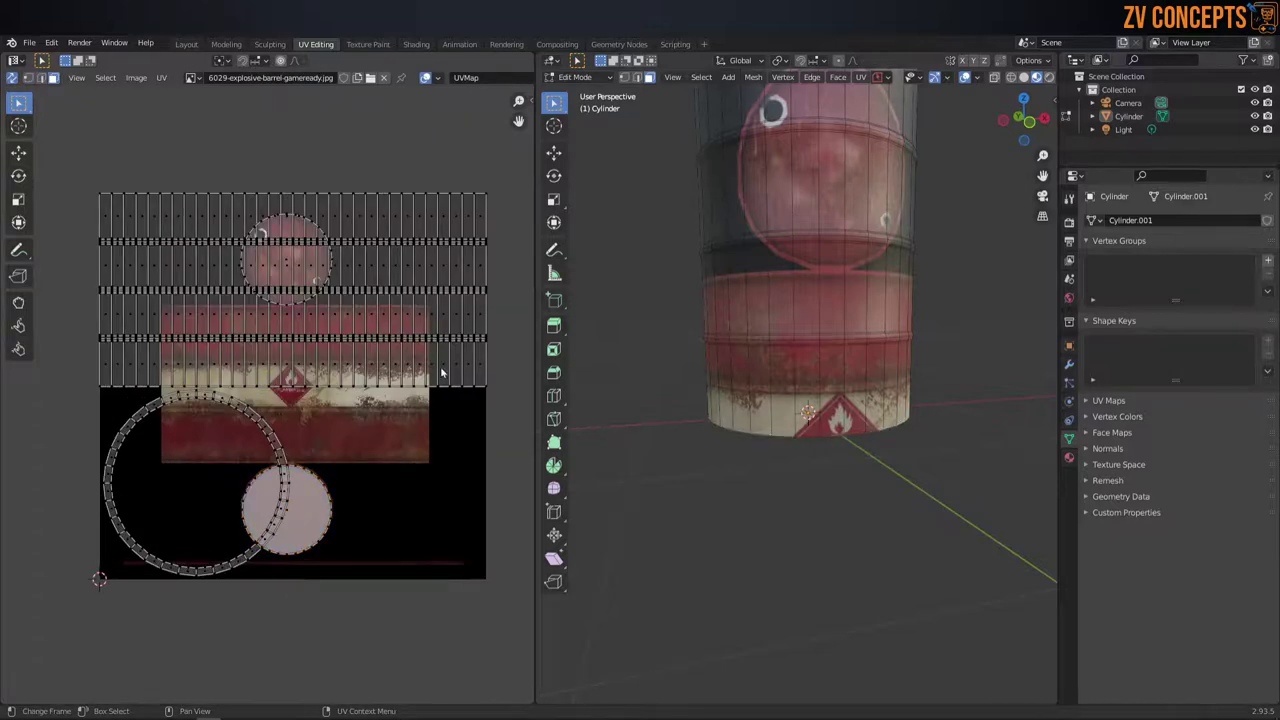
{"action": "key", "text": "l"}
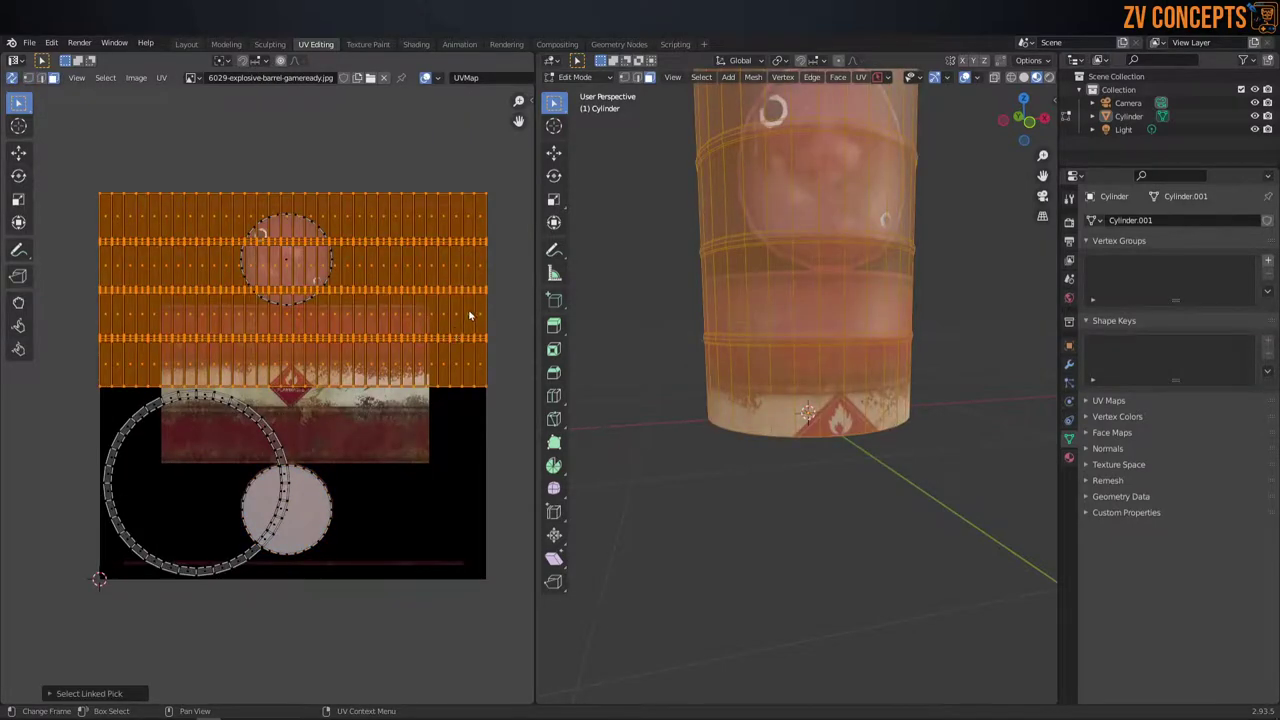
{"action": "key", "text": "g"}
{"action": "left_click", "coordinate": [470, 403]}
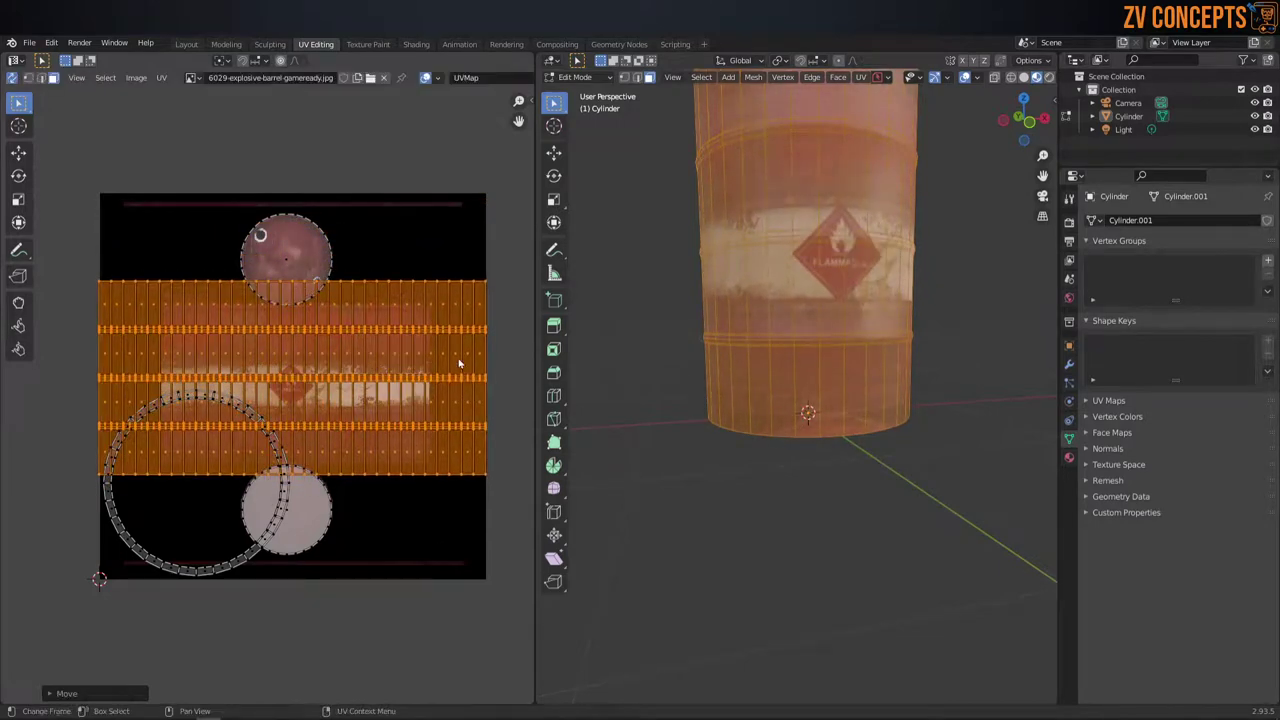
{"action": "middle_click_drag", "start_coordinate": [480, 403], "coordinate": [456, 395]}
Step: Scale the side strip down in two passes and nudge it slightly right
{"action": "key", "text": "s"}
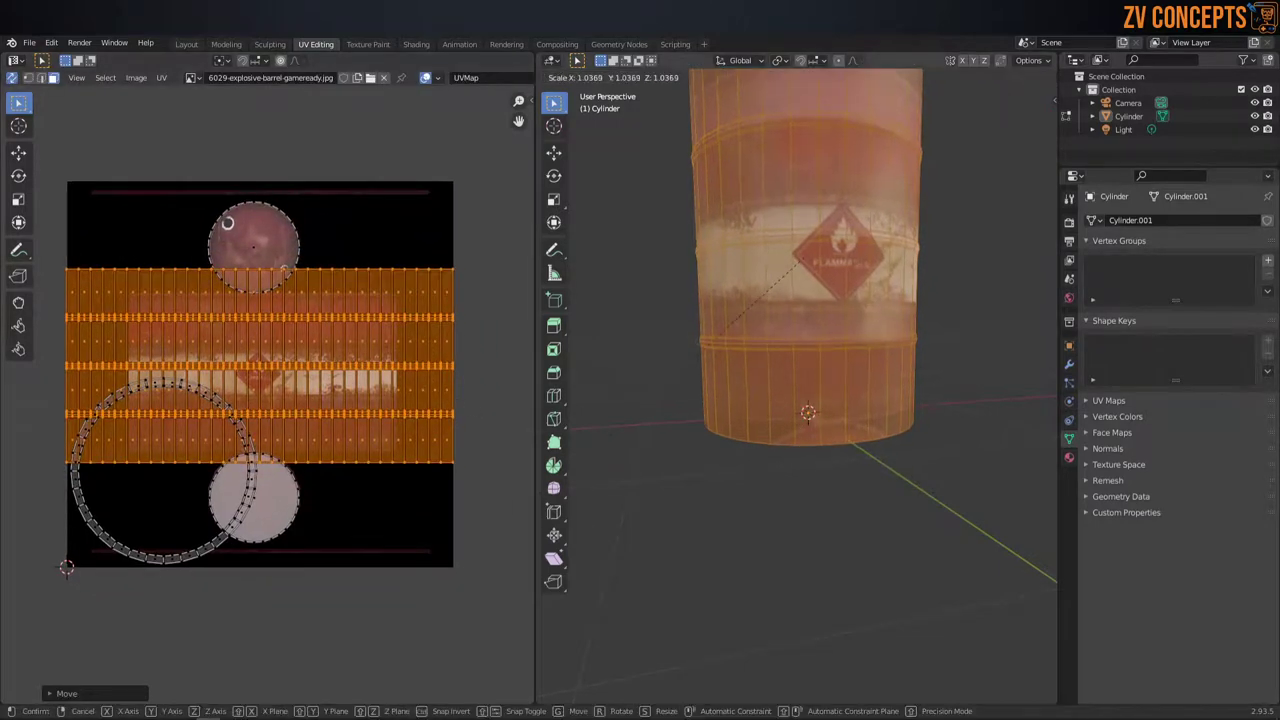
{"action": "key", "text": "Escape"}
{"action": "key", "text": "s"}
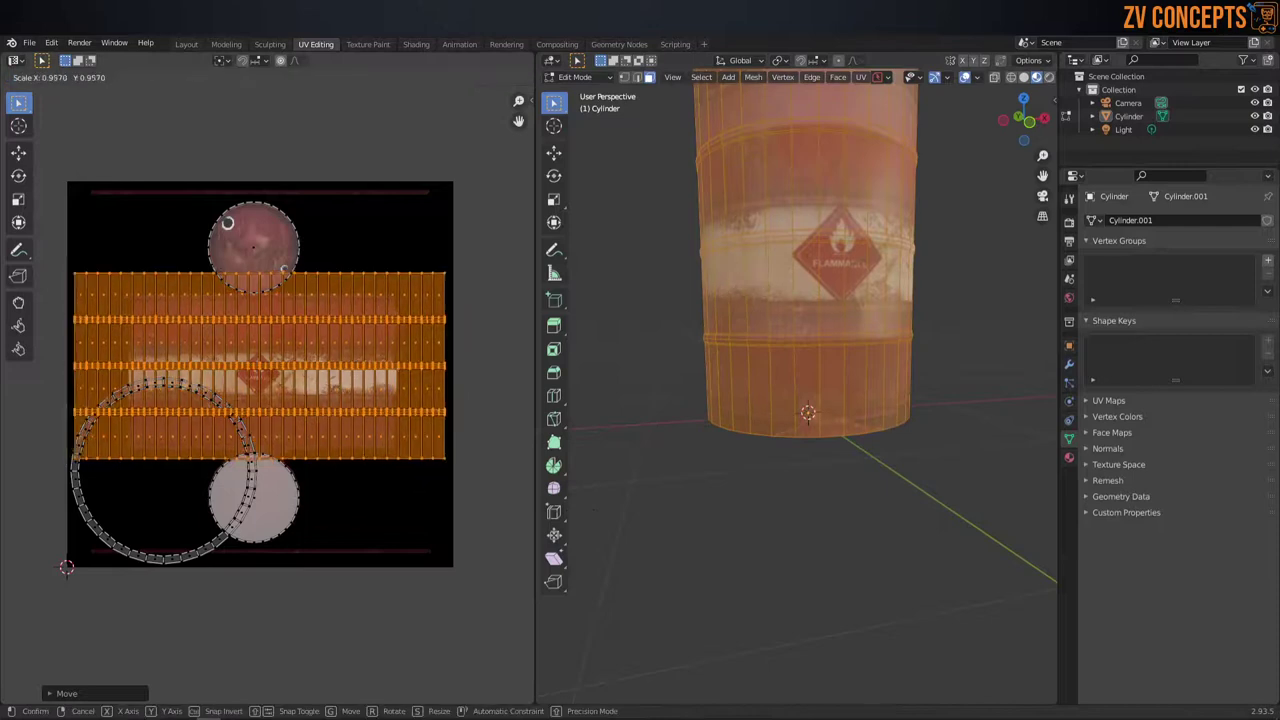
{"action": "left_click", "coordinate": [380, 436]}
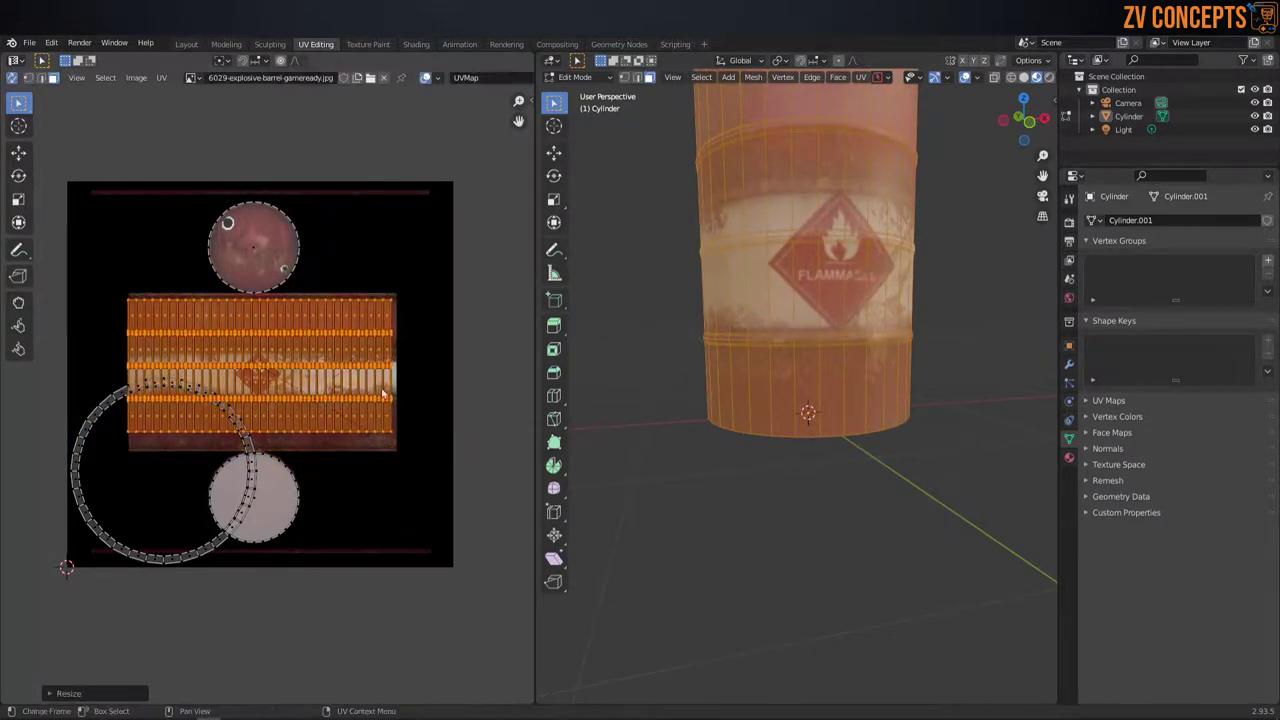
{"action": "scroll", "coordinate": [418, 337], "scroll_direction": "up", "scroll_amount": 2}
{"action": "middle_click_drag", "start_coordinate": [418, 337], "coordinate": [431, 337]}
{"action": "key", "text": "s"}
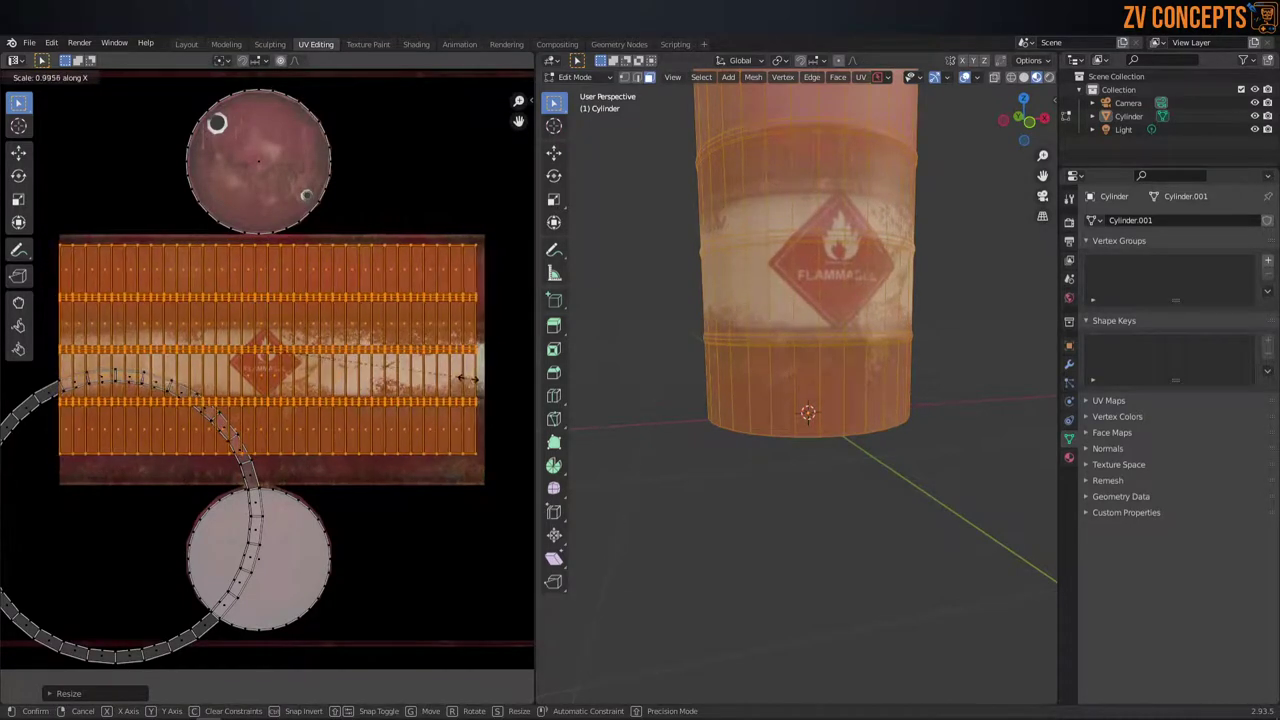
{"action": "left_click", "coordinate": [468, 383]}
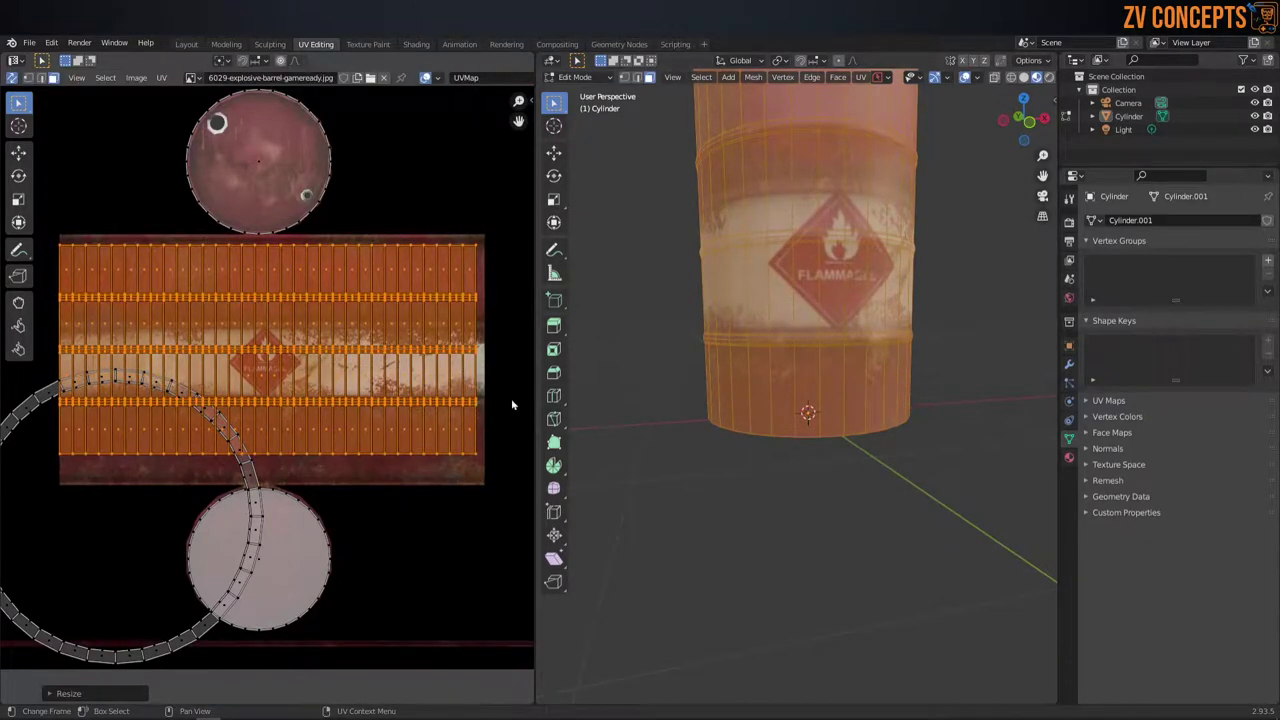
{"action": "middle_click_drag", "start_coordinate": [504, 297], "coordinate": [480, 295]}
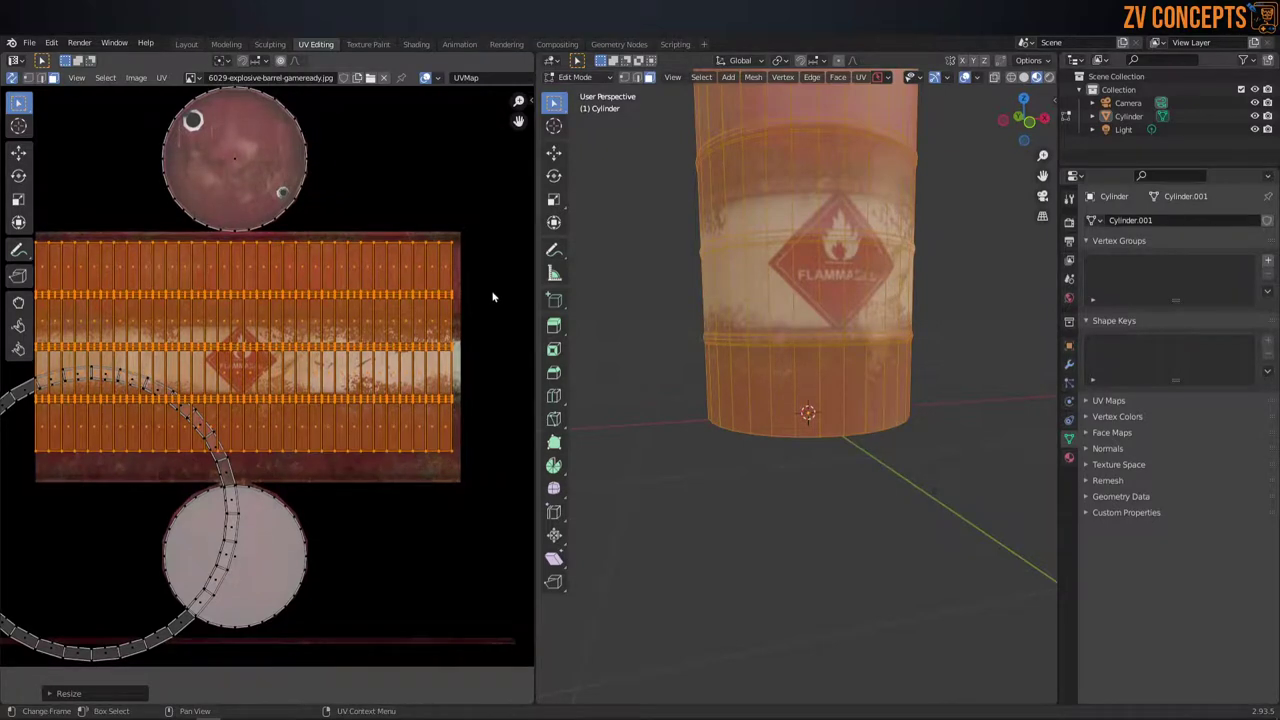
{"action": "key", "text": "g"}
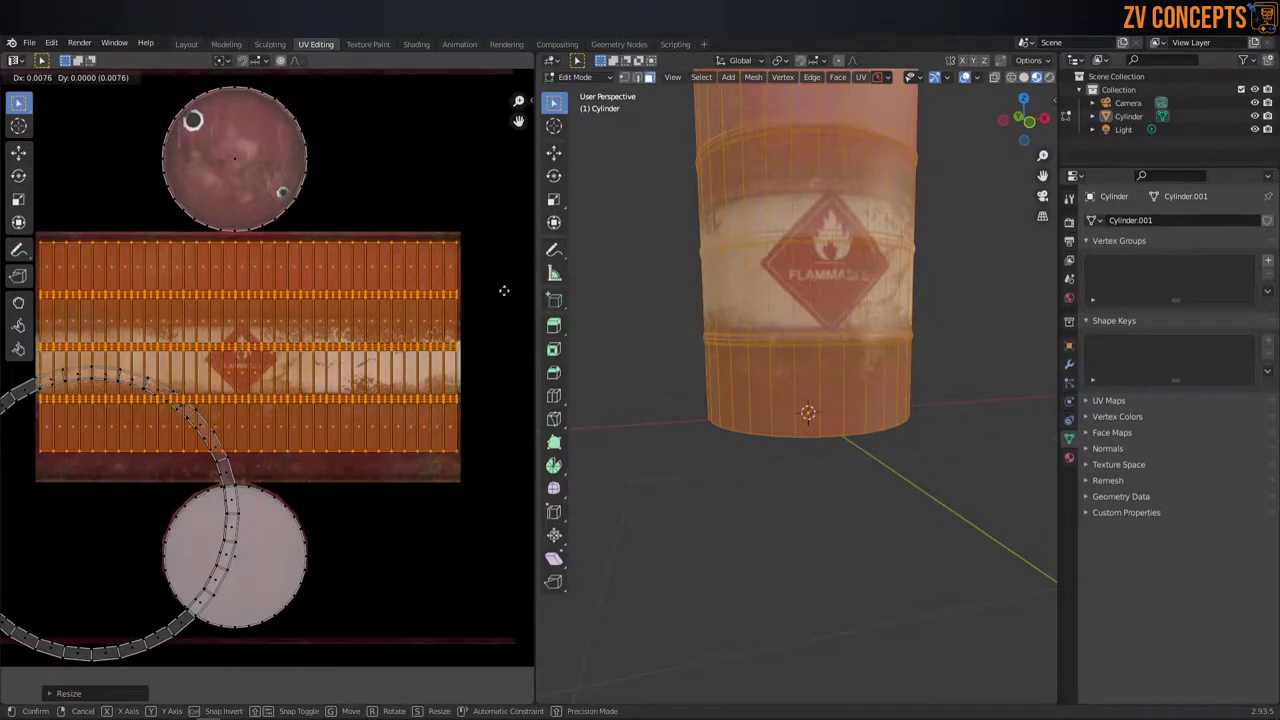
{"action": "left_click", "coordinate": [505, 297]}
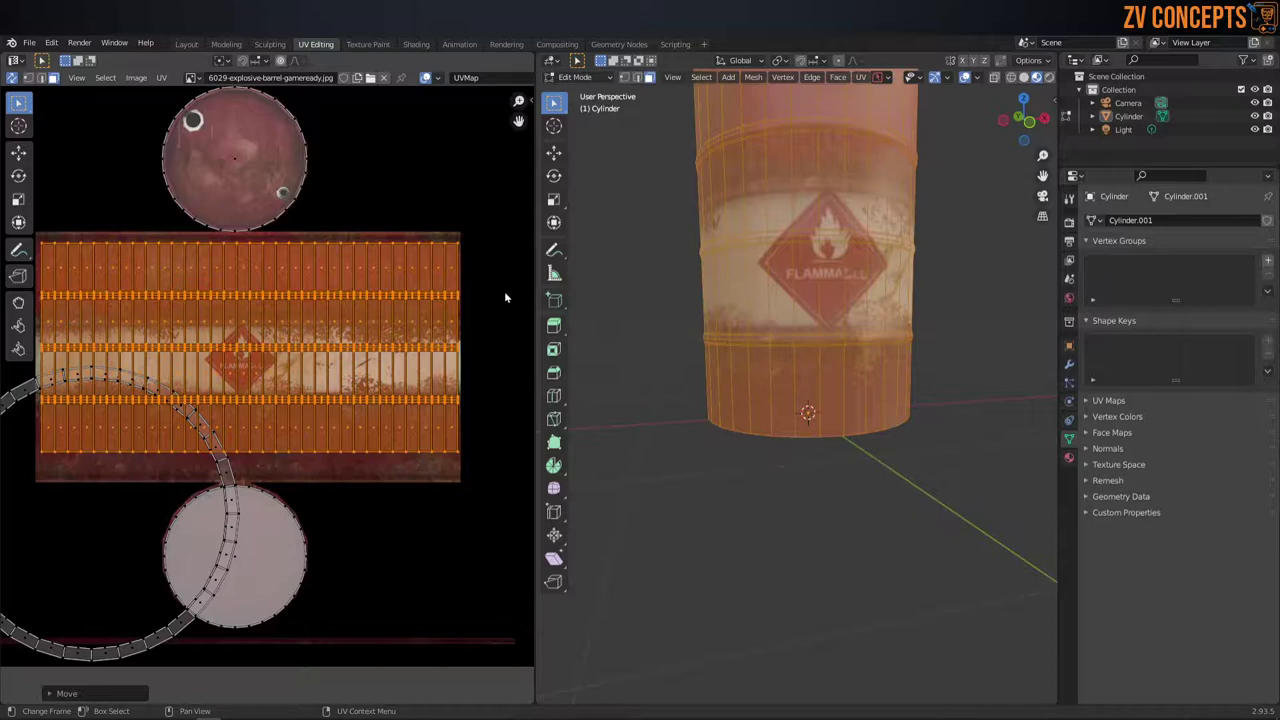
Step: Stretch the side strip vertically along Y to span the central band, then check the whole barrel
{"action": "key", "text": "s"}
{"action": "key", "text": "y"}
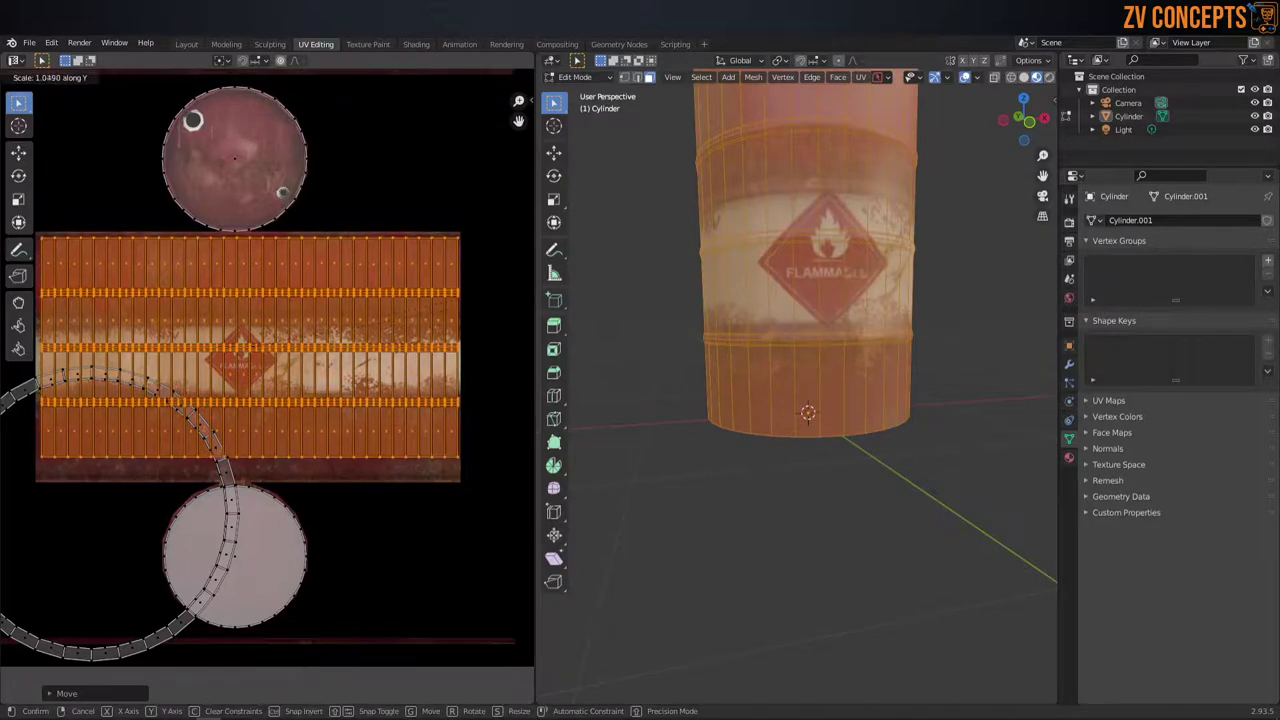
{"action": "key", "text": "Return"}
{"action": "key", "text": "g"}
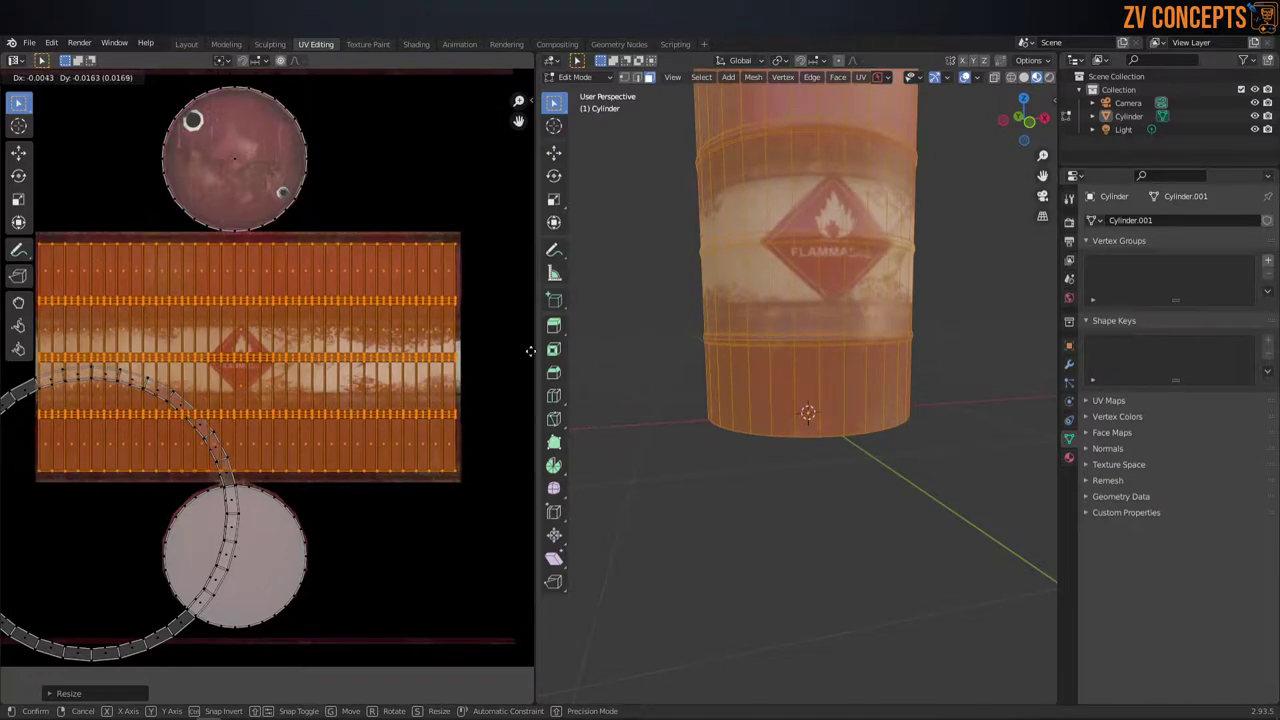
{"action": "key", "text": "Return"}
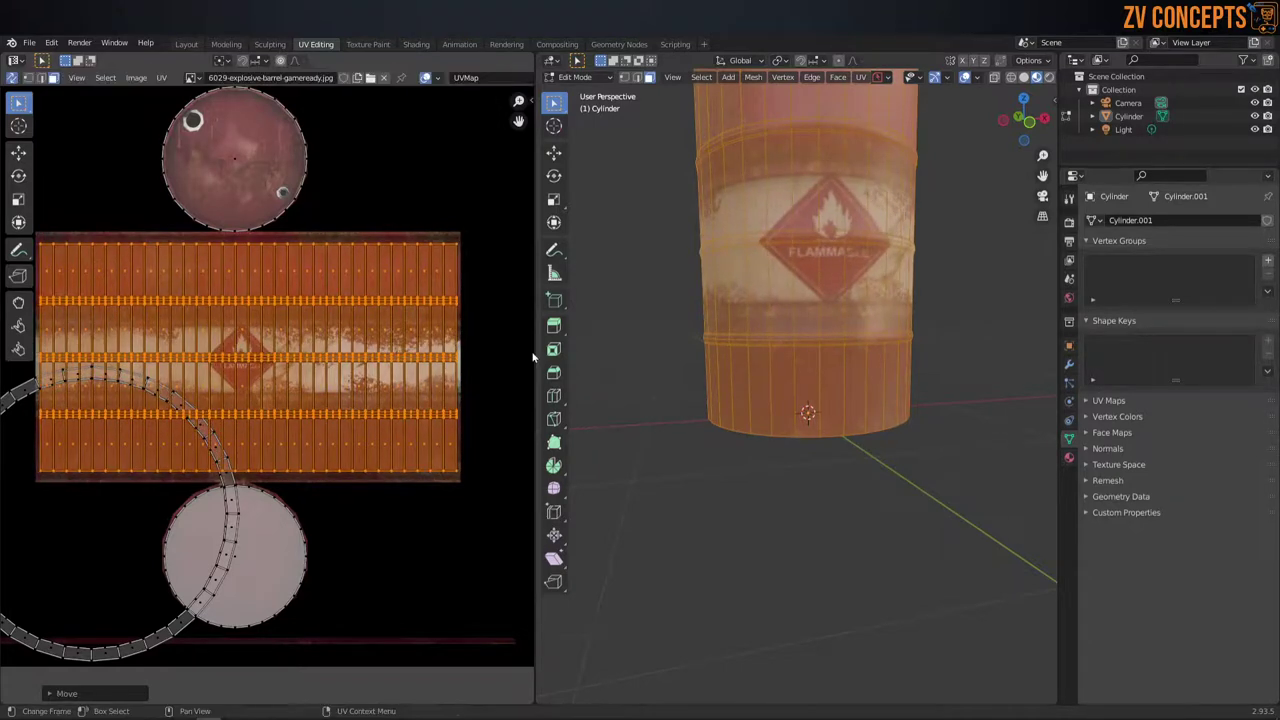
{"action": "key", "text": "g"}
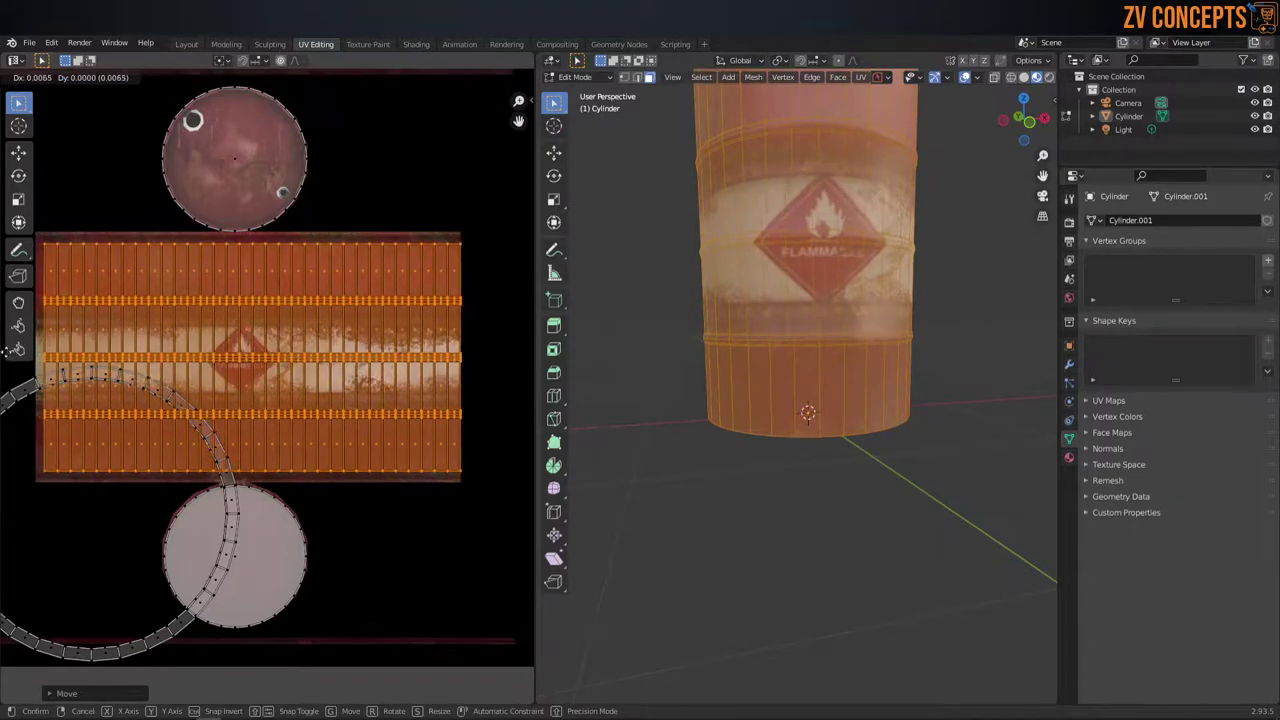
{"action": "key", "text": "s"}
{"action": "key", "text": "y"}
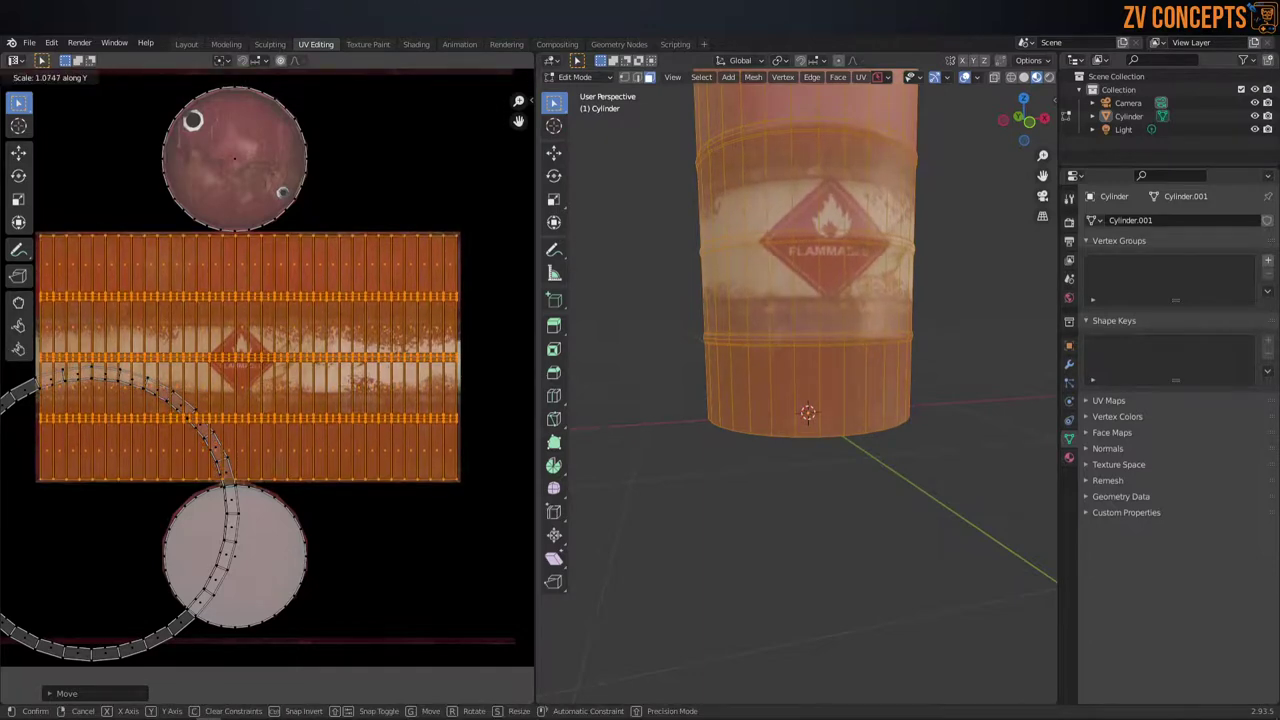
{"action": "left_click", "coordinate": [455, 374]}
{"action": "middle_click_drag", "start_coordinate": [800, 330], "coordinate": [836, 310]}
{"action": "scroll", "coordinate": [836, 310], "scroll_direction": "up", "scroll_amount": 2}
{"action": "scroll", "coordinate": [836, 314], "scroll_direction": "up", "scroll_amount": 3}
{"action": "scroll", "coordinate": [836, 314], "scroll_direction": "down", "scroll_amount": 3}
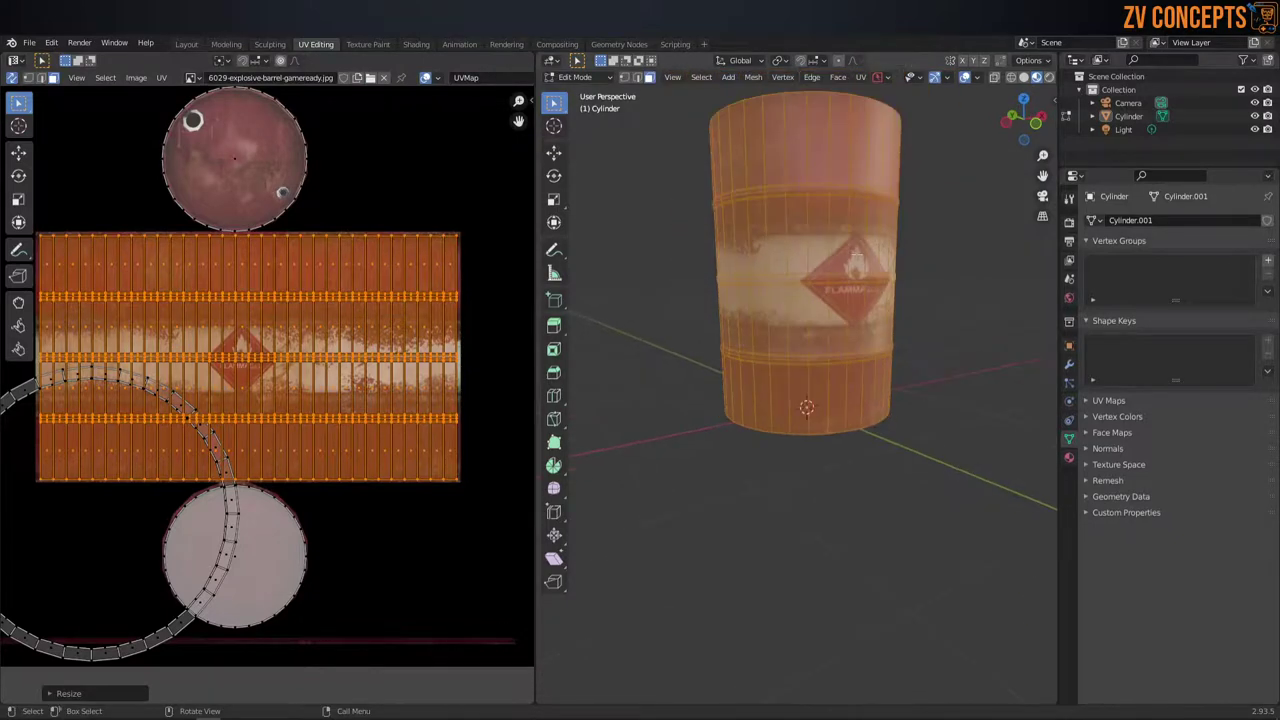
{"action": "middle_click_drag", "start_coordinate": [836, 314], "coordinate": [852, 318], "text": "shift"}
{"action": "scroll", "coordinate": [180, 428], "scroll_direction": "down", "scroll_amount": 2}
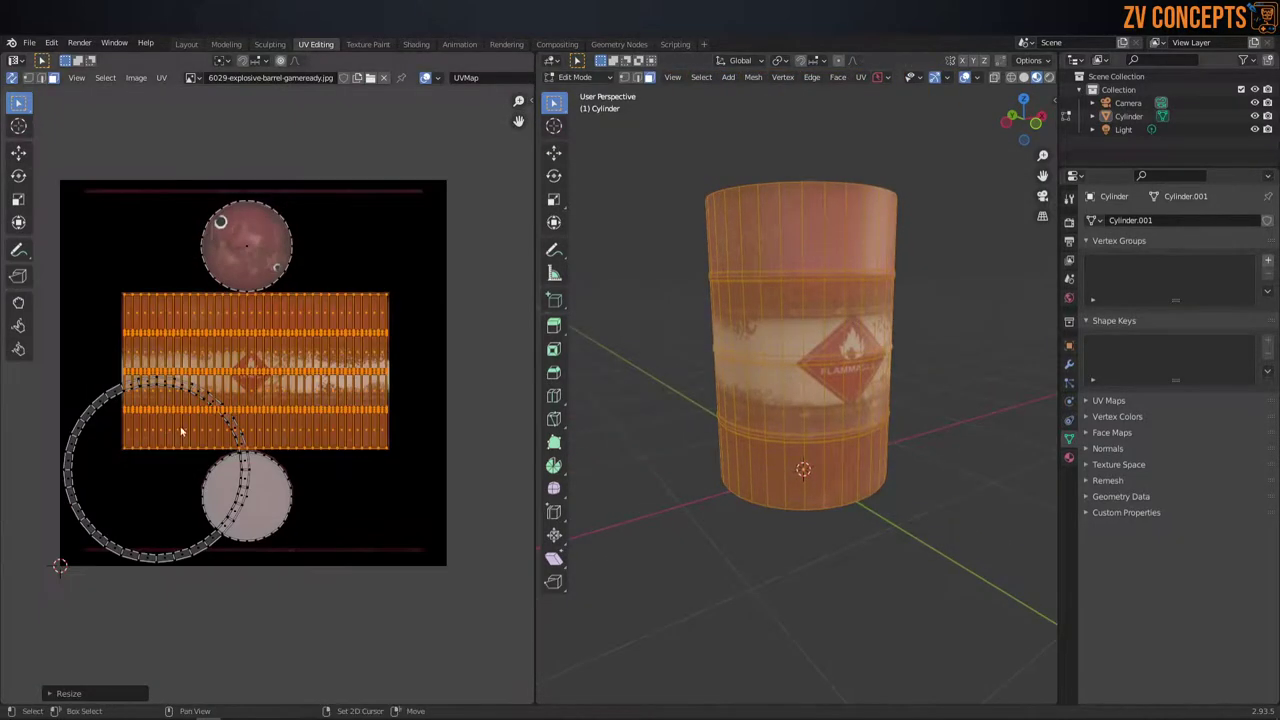
Step: Orbit to check the textured top, then deselect all and select only the rim's ring UV island
{"action": "scroll", "coordinate": [224, 448], "scroll_direction": "up", "scroll_amount": 1}
{"action": "middle_click_drag", "start_coordinate": [880, 210], "coordinate": [764, 237]}
{"action": "scroll", "coordinate": [770, 210], "scroll_direction": "up", "scroll_amount": 3}
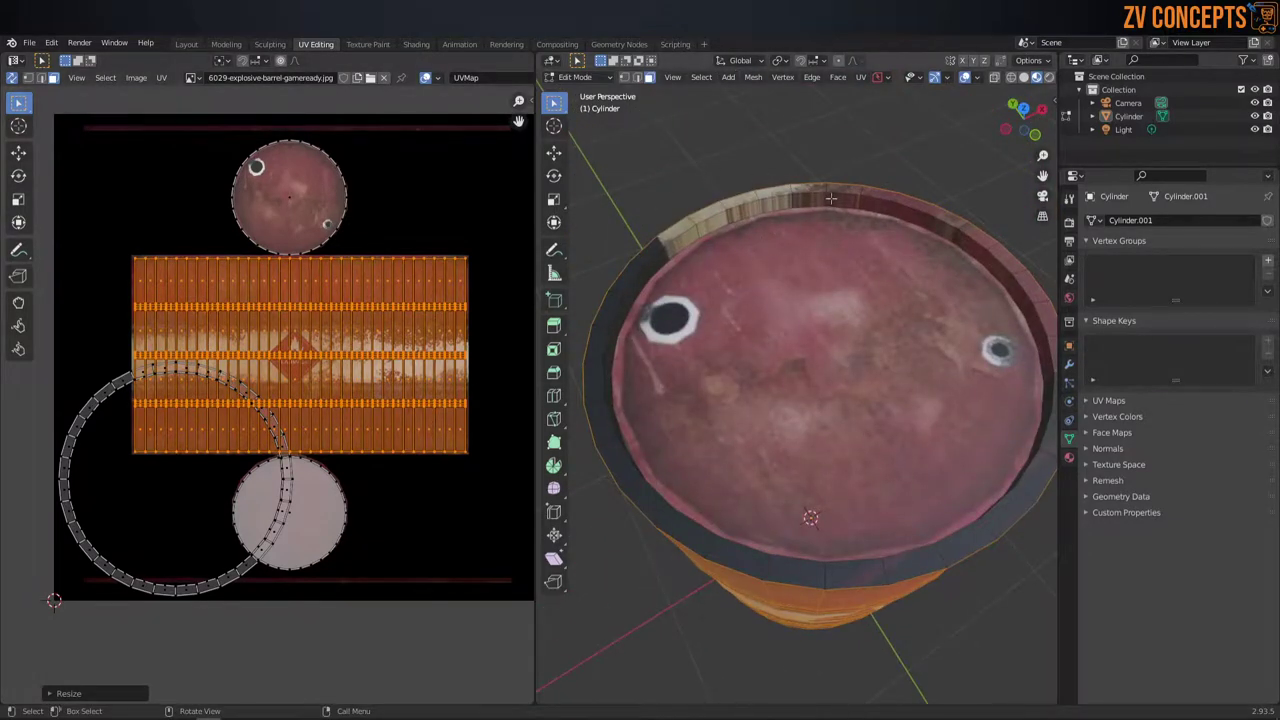
{"action": "middle_click_drag", "start_coordinate": [832, 198], "coordinate": [786, 363]}
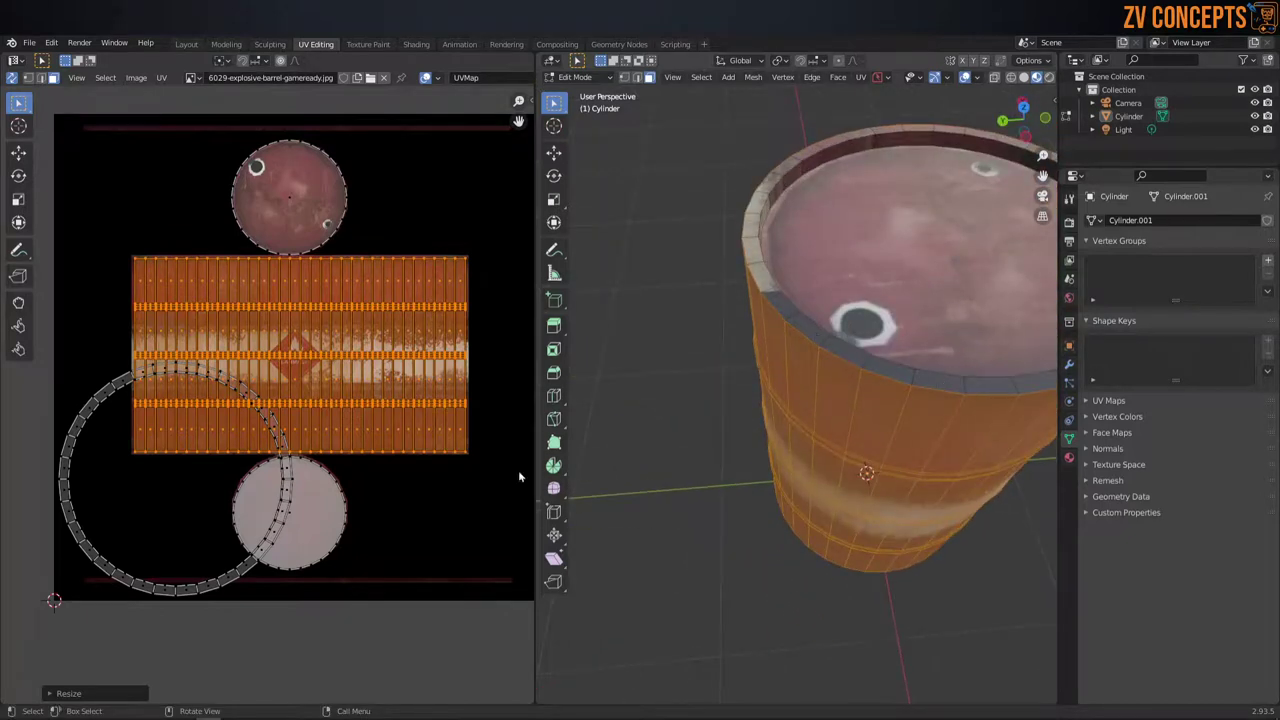
{"action": "key", "text": "alt+a"}
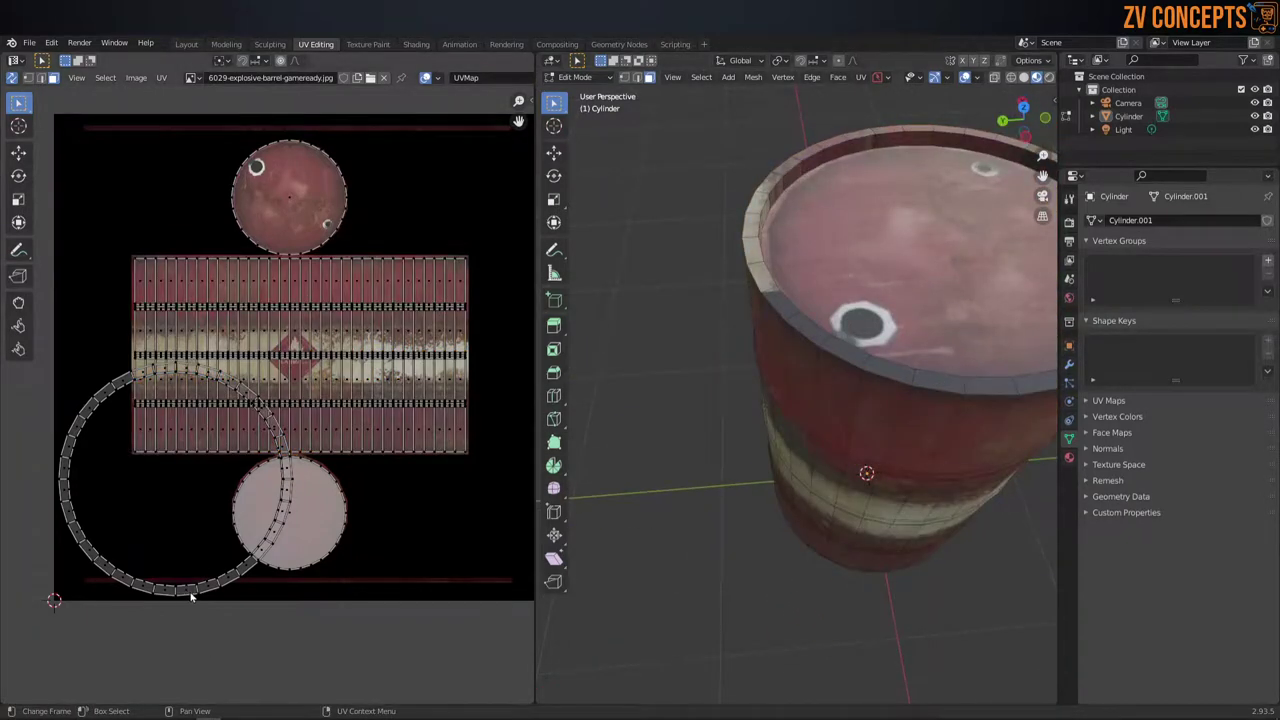
{"action": "key", "text": "l"}
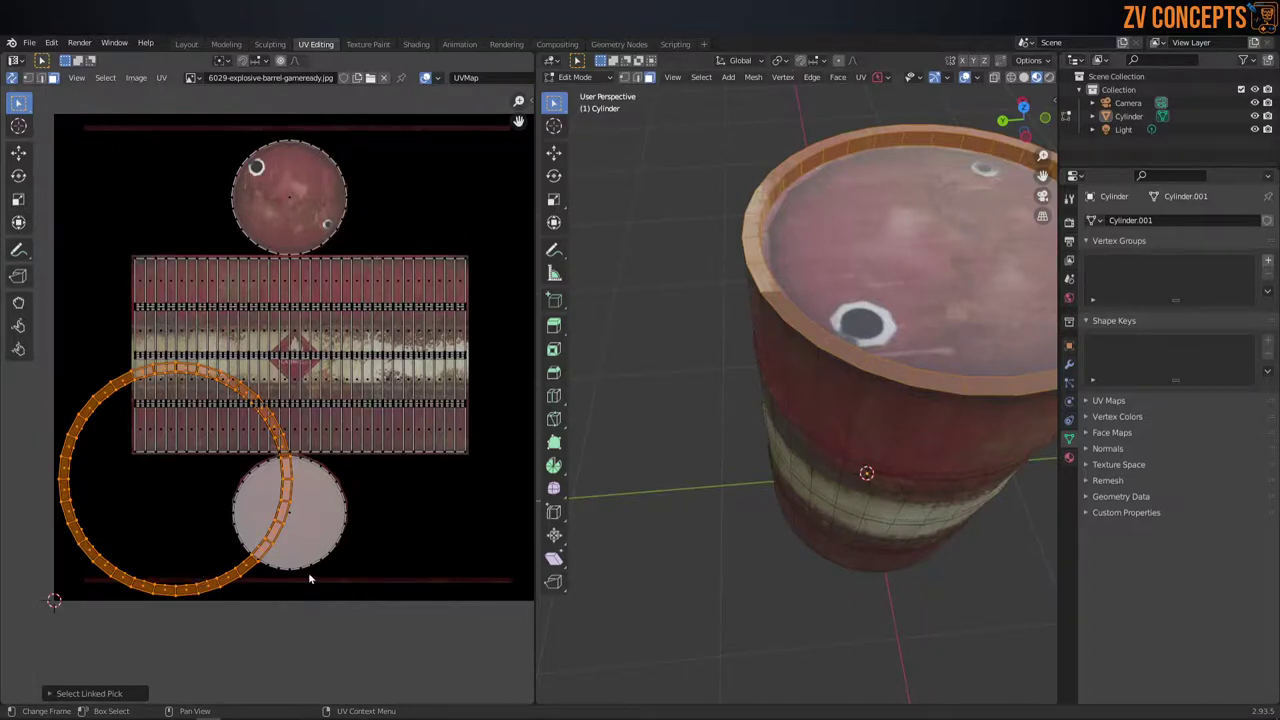
Step: Move the rim's ring UV island outside the texture past its upper-left corner, then select one rim face
{"action": "key", "text": "g"}
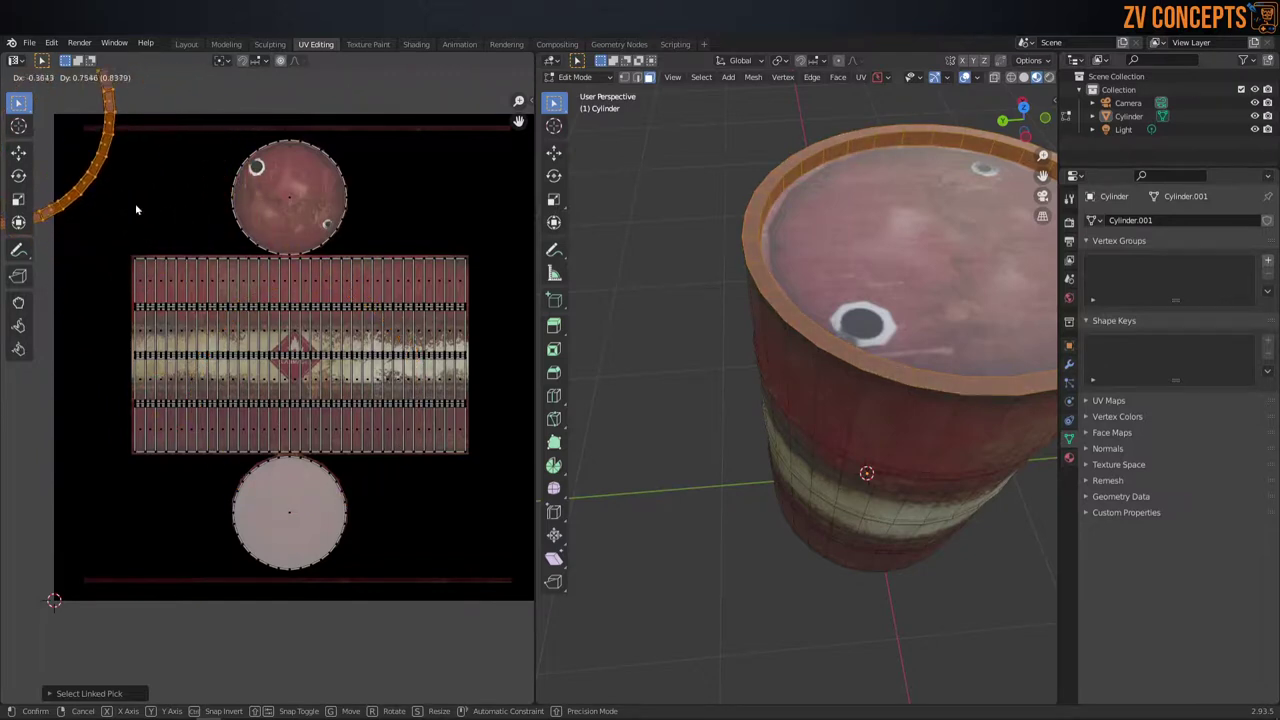
{"action": "left_click", "coordinate": [135, 203]}
{"action": "middle_click_drag", "start_coordinate": [143, 191], "coordinate": [309, 259]}
{"action": "middle_click_drag", "start_coordinate": [900, 370], "coordinate": [915, 358]}
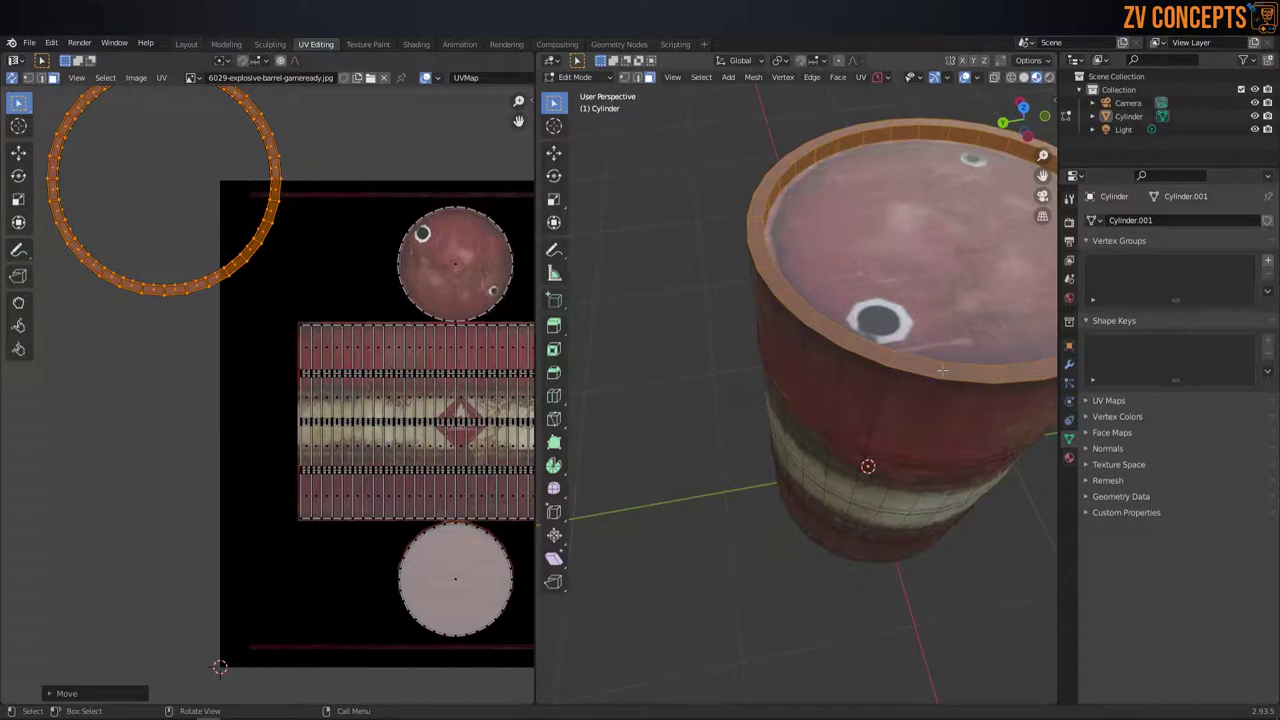
{"action": "left_click", "coordinate": [942, 370]}
{"action": "key", "text": "ctrl+Tab"}
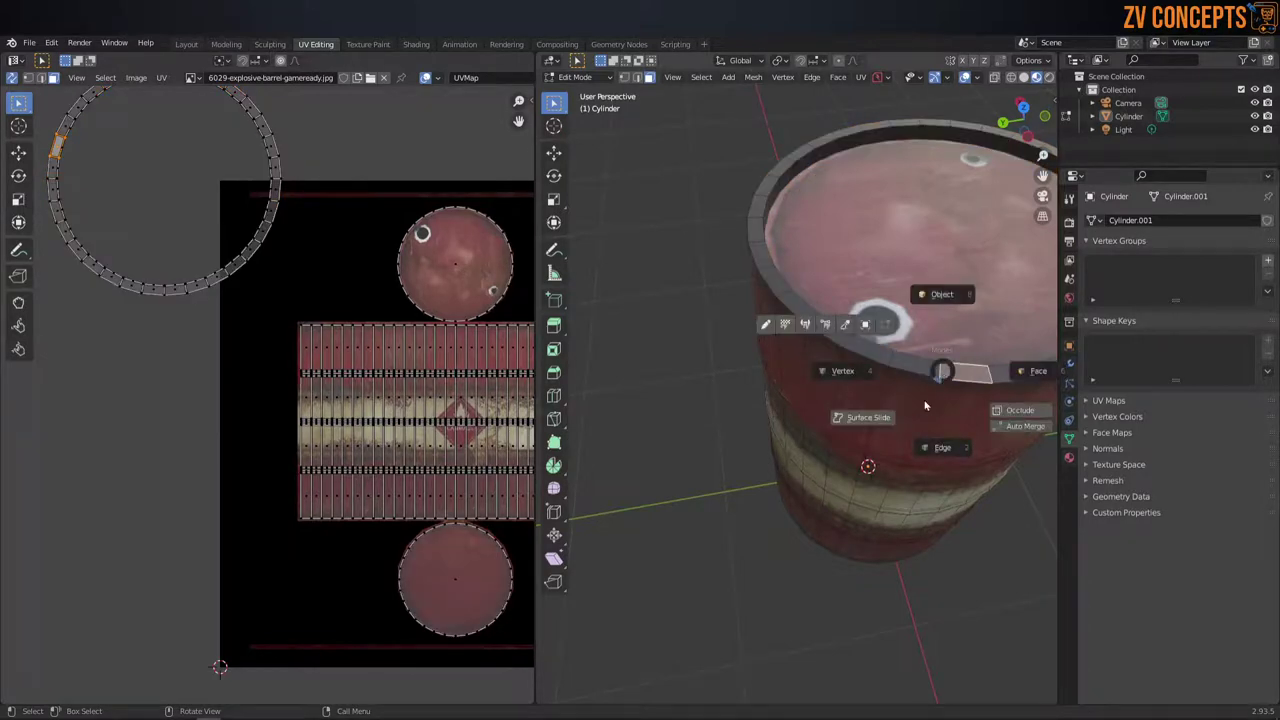
Step: Mark a seam on the rim's top edge and the vertical edge below it
{"action": "left_click", "coordinate": [942, 447]}
{"action": "left_click", "coordinate": [940, 370]}
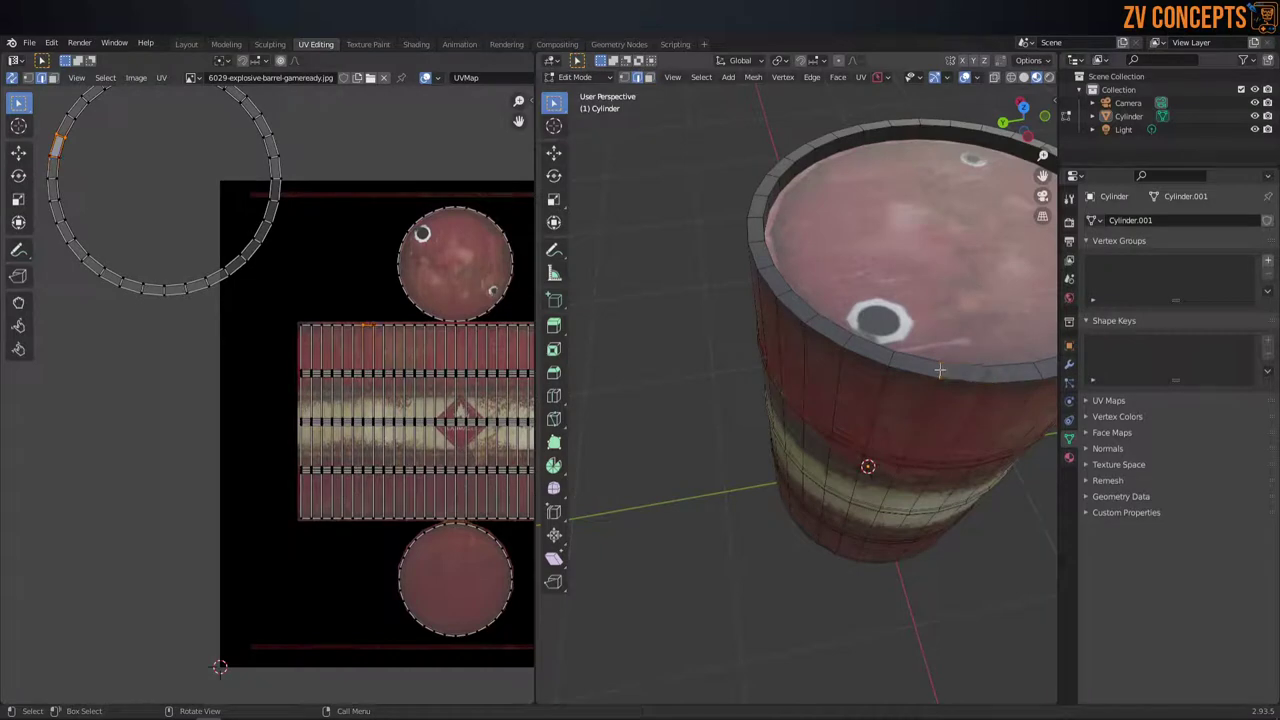
{"action": "middle_click_drag", "start_coordinate": [886, 357], "coordinate": [679, 268]}
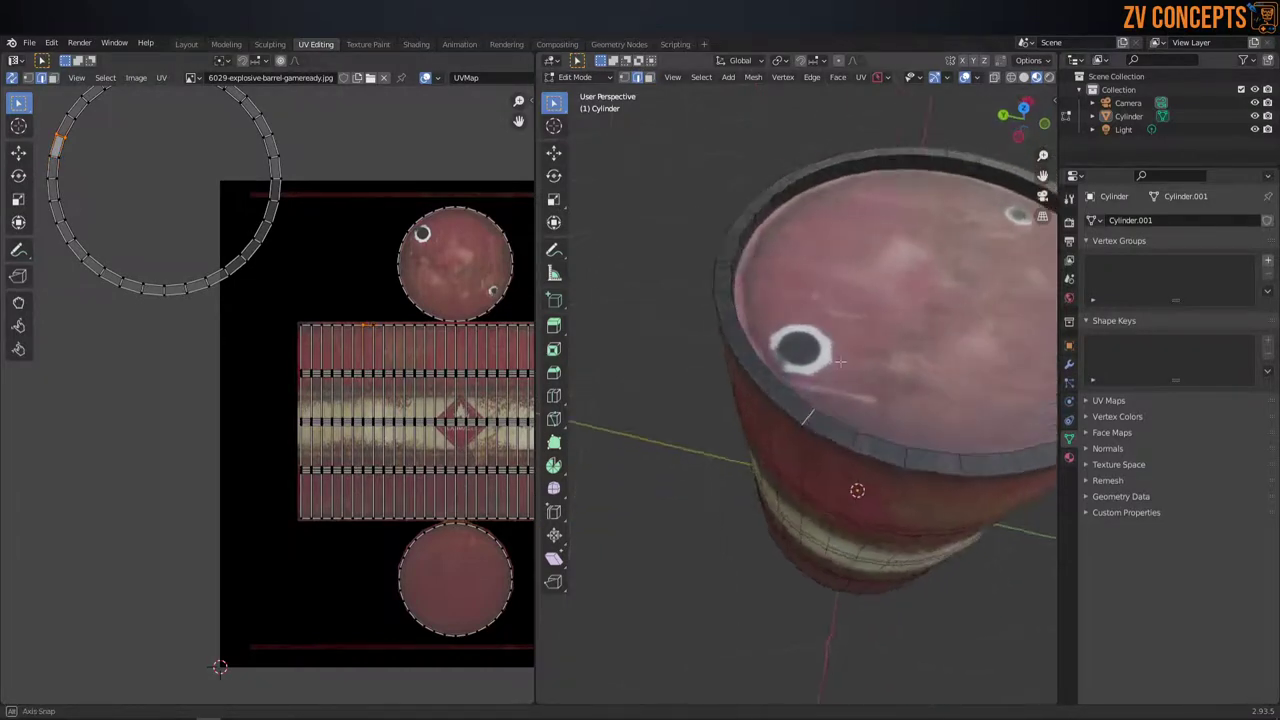
{"action": "key", "text": "KP_Decimal"}
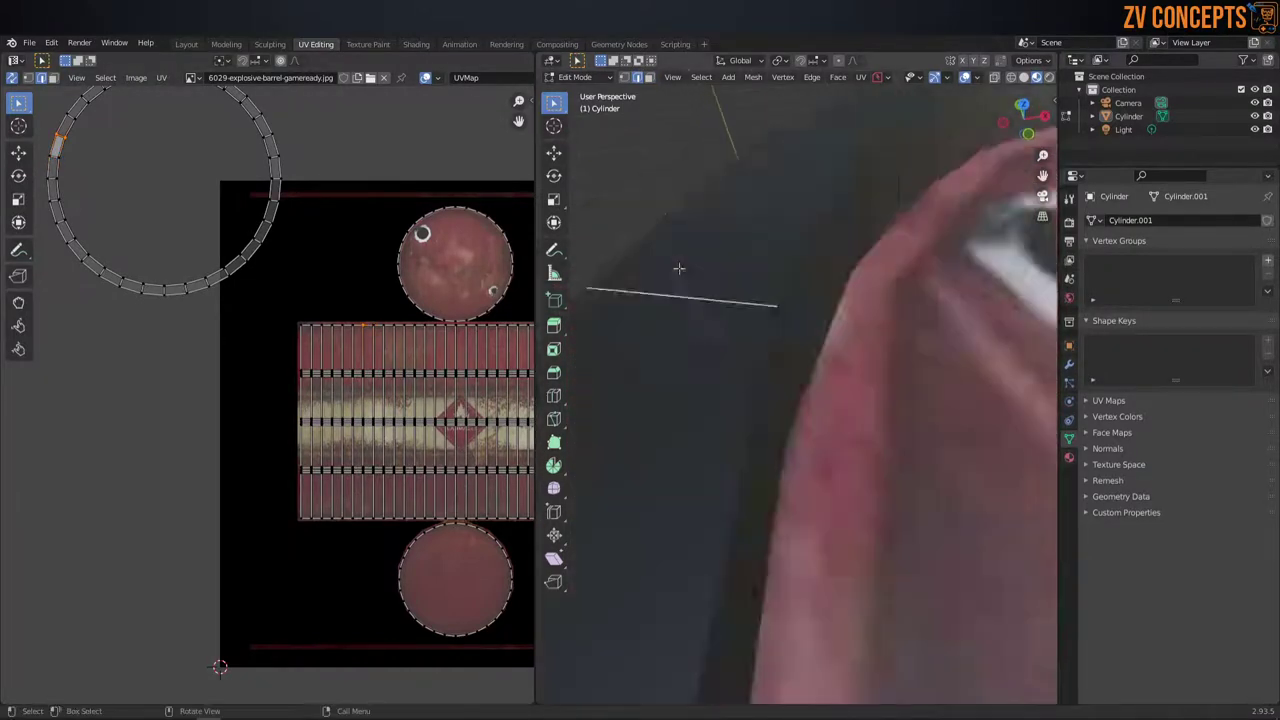
{"action": "middle_click_drag", "start_coordinate": [686, 271], "coordinate": [800, 400]}
{"action": "left_click", "coordinate": [845, 462], "text": "ctrl"}
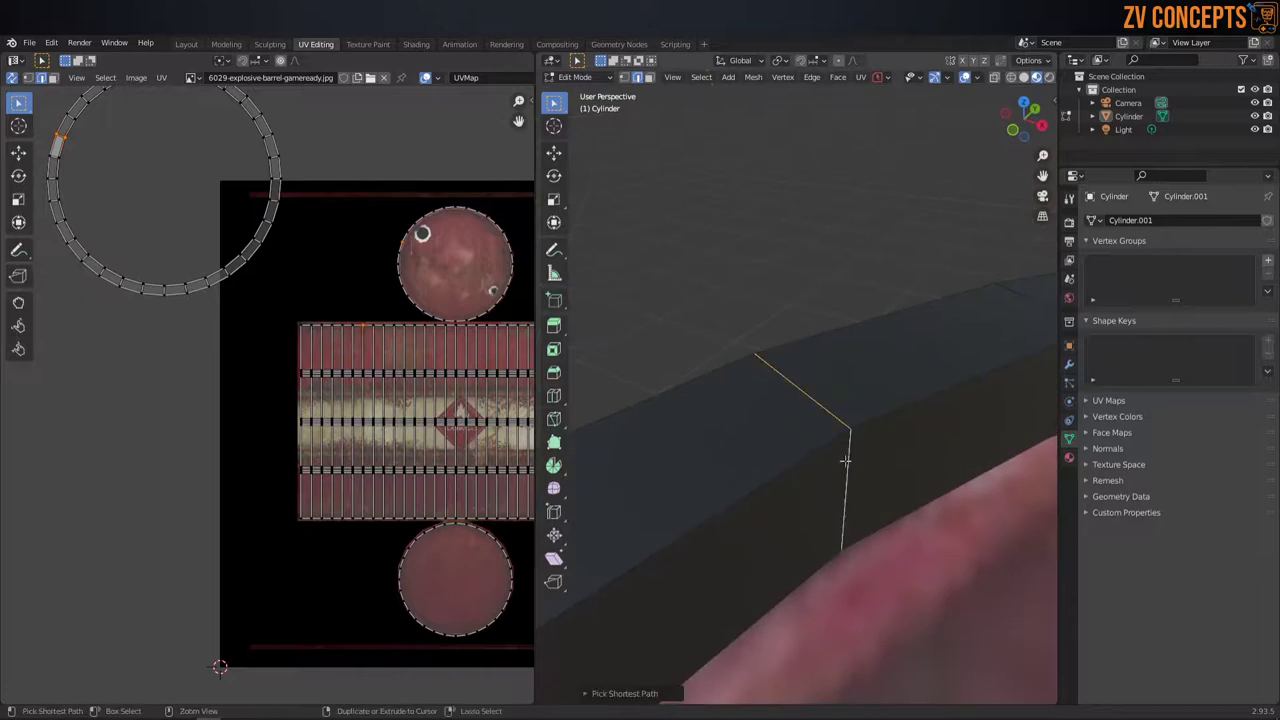
{"action": "scroll", "coordinate": [841, 450], "scroll_direction": "down", "scroll_amount": 1}
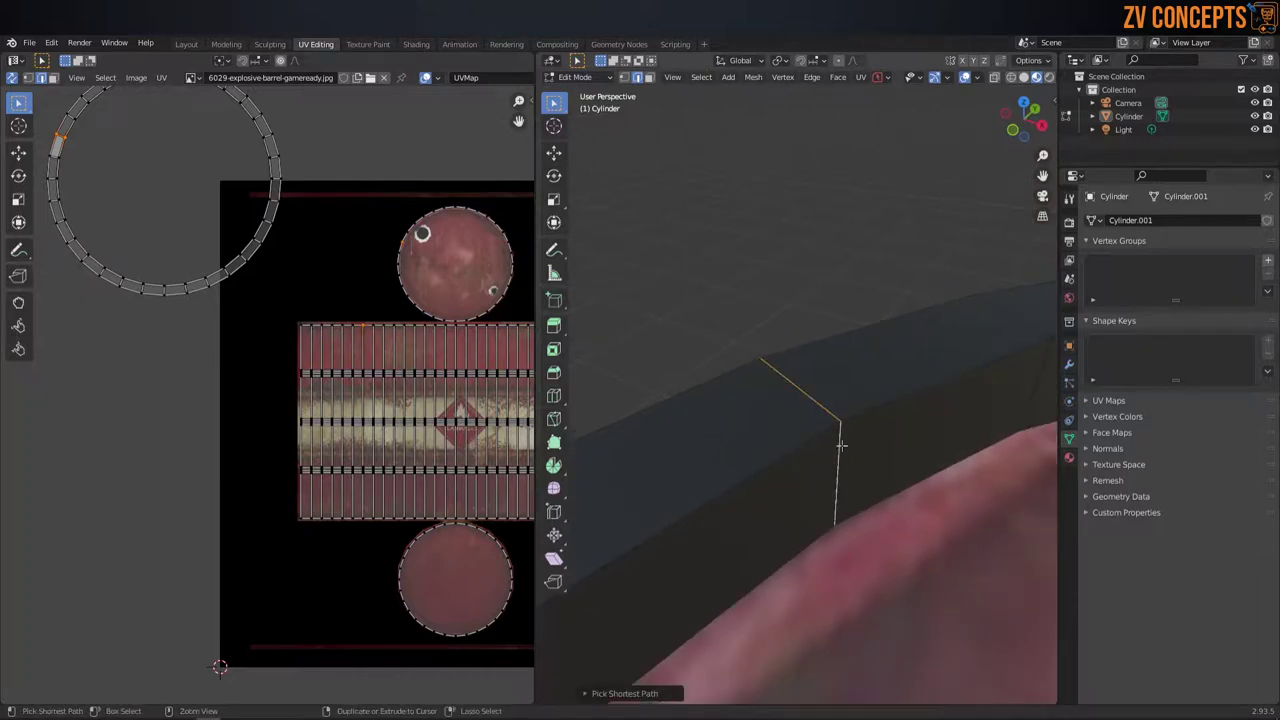
{"action": "key", "text": "ctrl+e"}
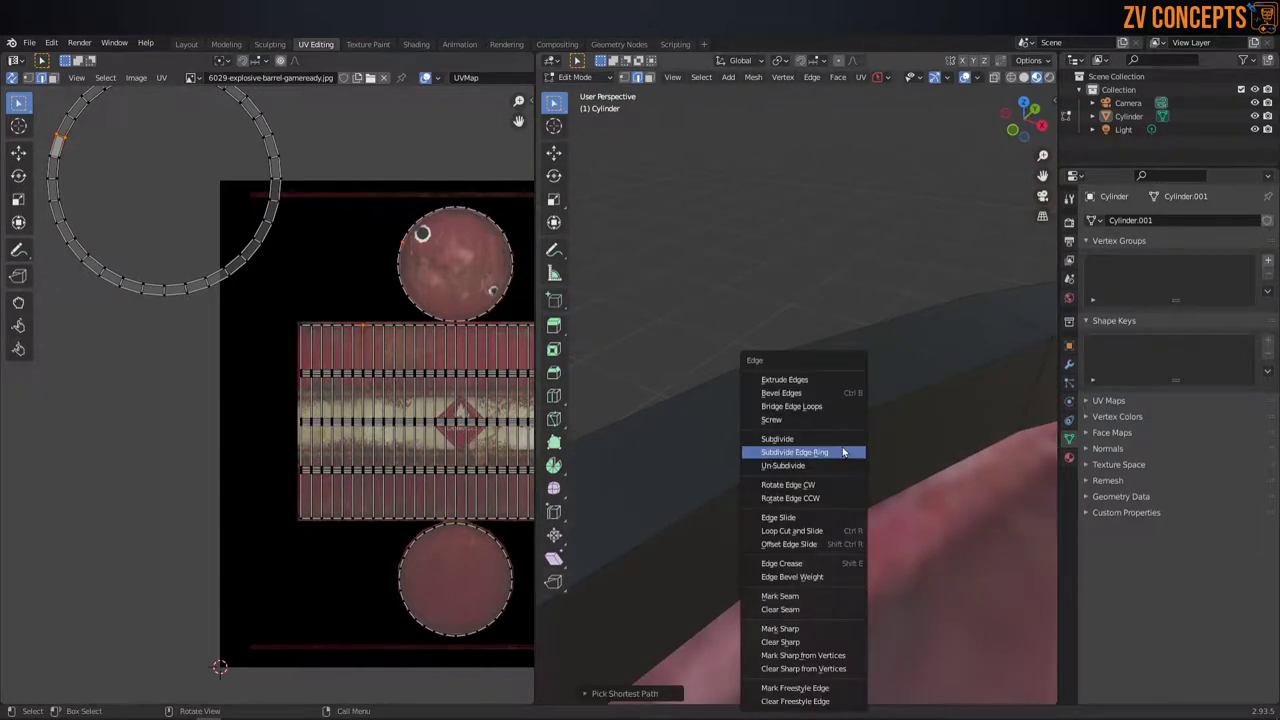
{"action": "left_click", "coordinate": [780, 596]}
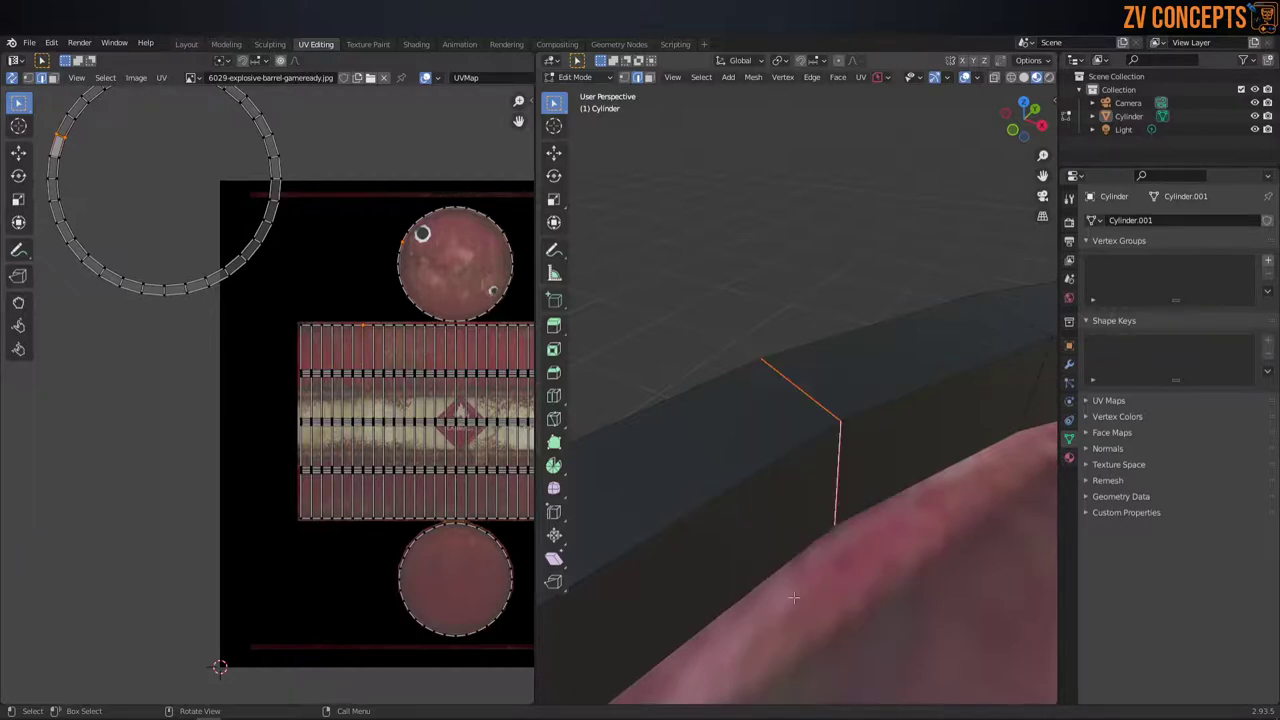
Step: Select the whole rim ring island and re-unwrap it using the new seam
{"action": "middle_click_drag", "start_coordinate": [810, 408], "coordinate": [816, 424]}
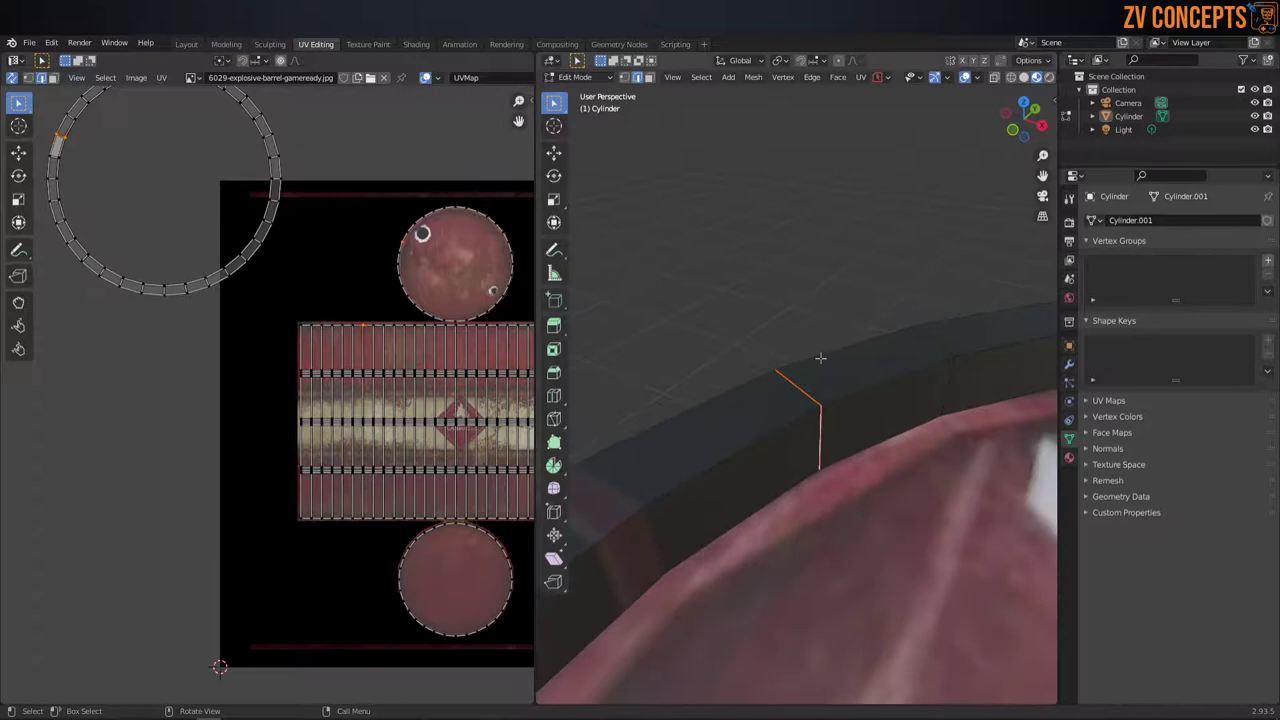
{"action": "key", "text": "l"}
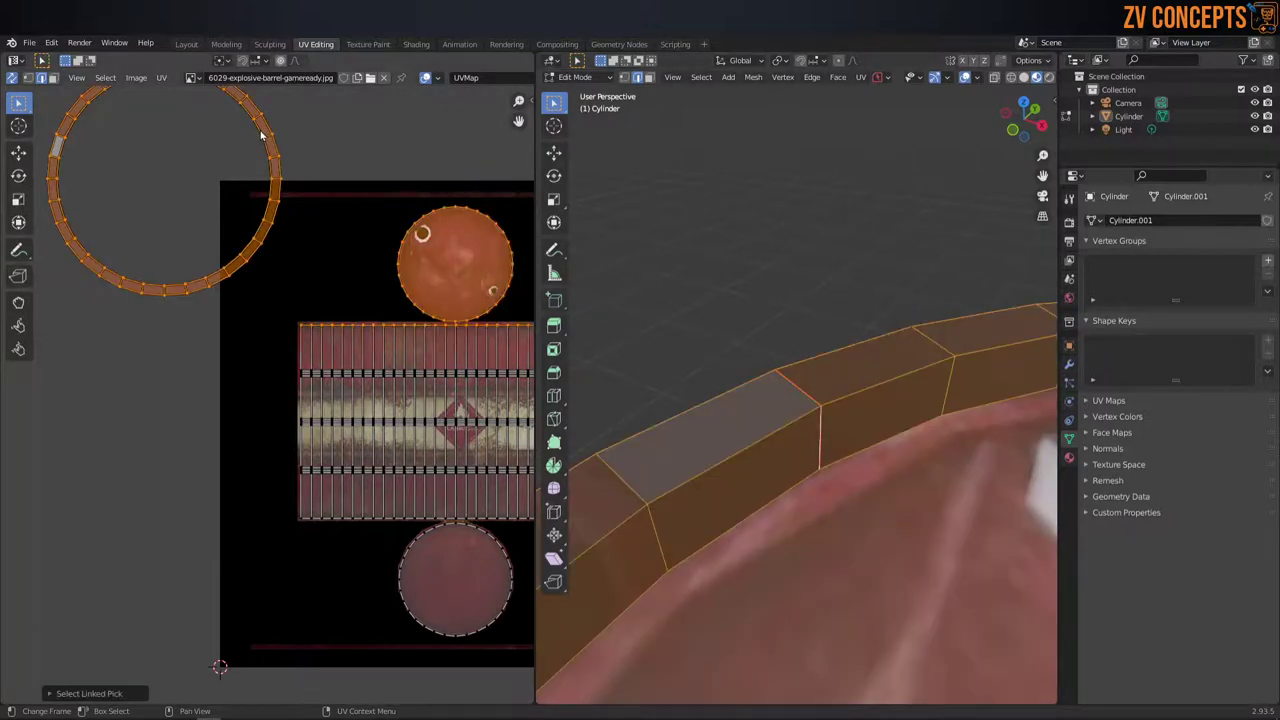
{"action": "right_click", "coordinate": [262, 131]}
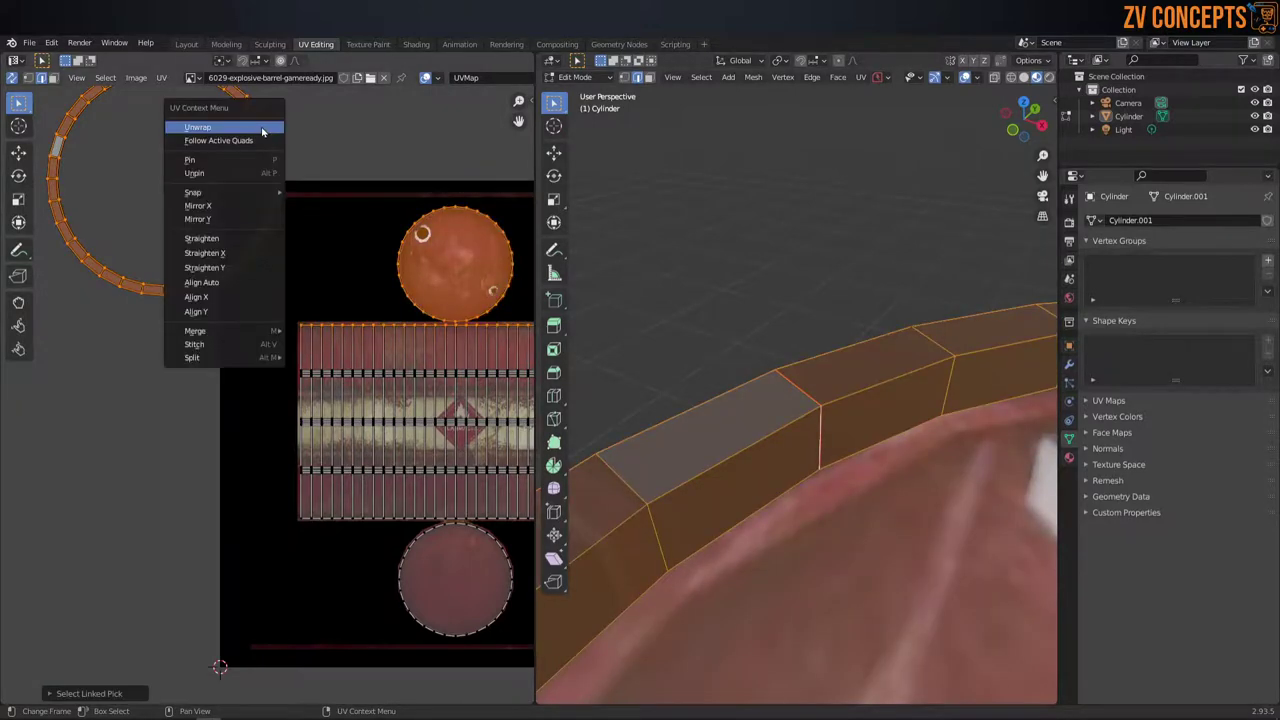
{"action": "left_click", "coordinate": [262, 131]}
{"action": "scroll", "coordinate": [206, 209], "scroll_direction": "down", "scroll_amount": 3}
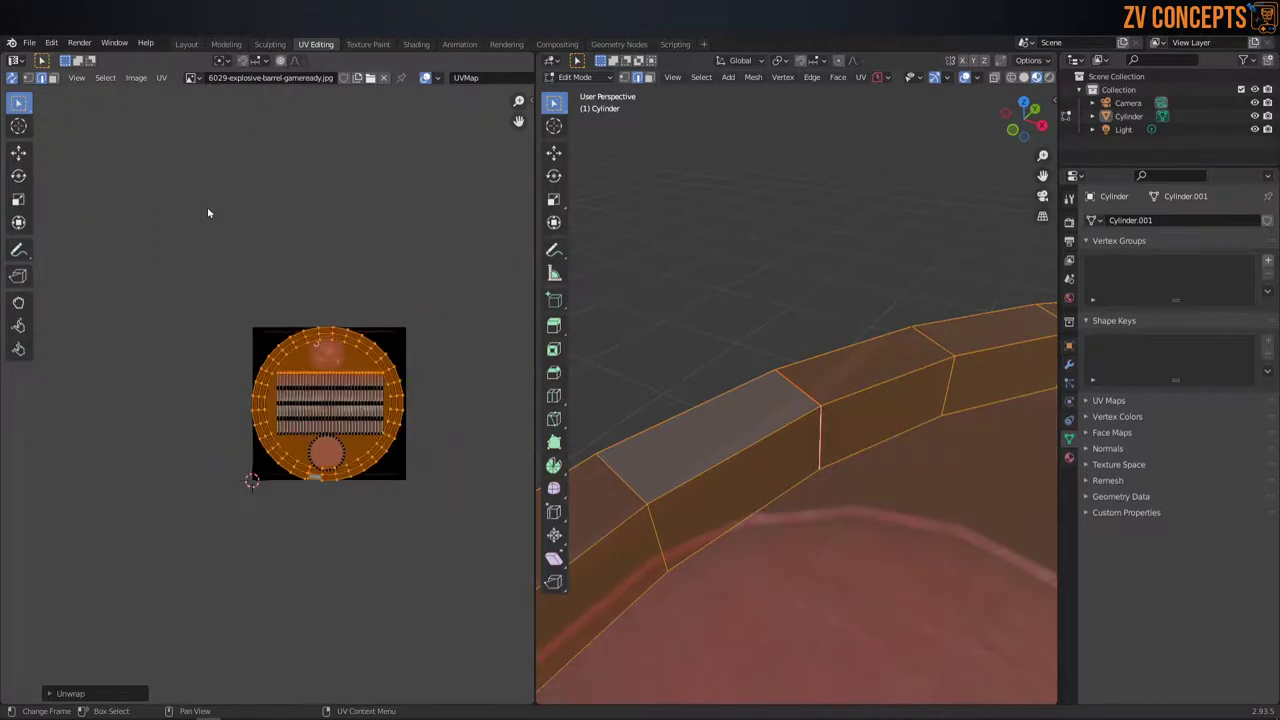
Step: Zoom and pan the UV editor to inspect the rim island, starting a move then cancelling it
{"action": "scroll", "coordinate": [344, 380], "scroll_direction": "up", "scroll_amount": 3}
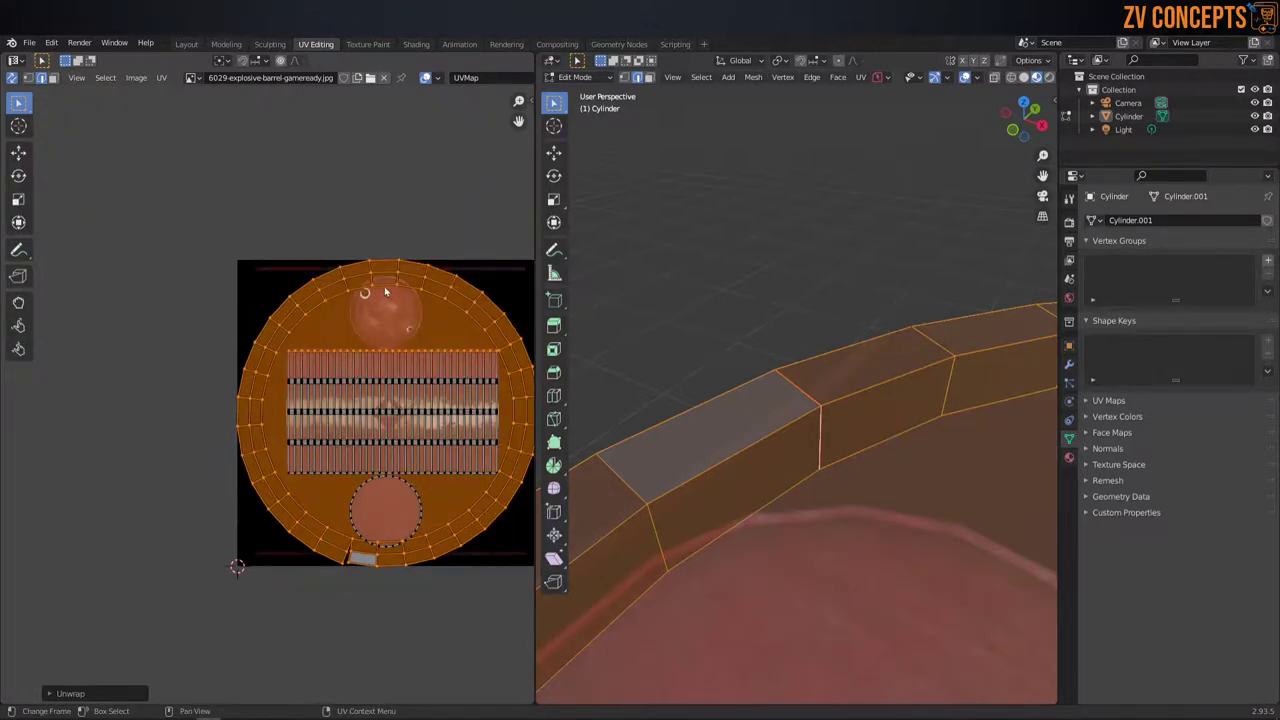
{"action": "scroll", "coordinate": [757, 323], "scroll_direction": "down", "scroll_amount": 2}
{"action": "scroll", "coordinate": [700, 342], "scroll_direction": "down", "scroll_amount": 3}
{"action": "scroll", "coordinate": [700, 342], "scroll_direction": "down", "scroll_amount": 4}
{"action": "scroll", "coordinate": [700, 342], "scroll_direction": "up", "scroll_amount": 3}
{"action": "scroll", "coordinate": [782, 423], "scroll_direction": "up", "scroll_amount": 2}
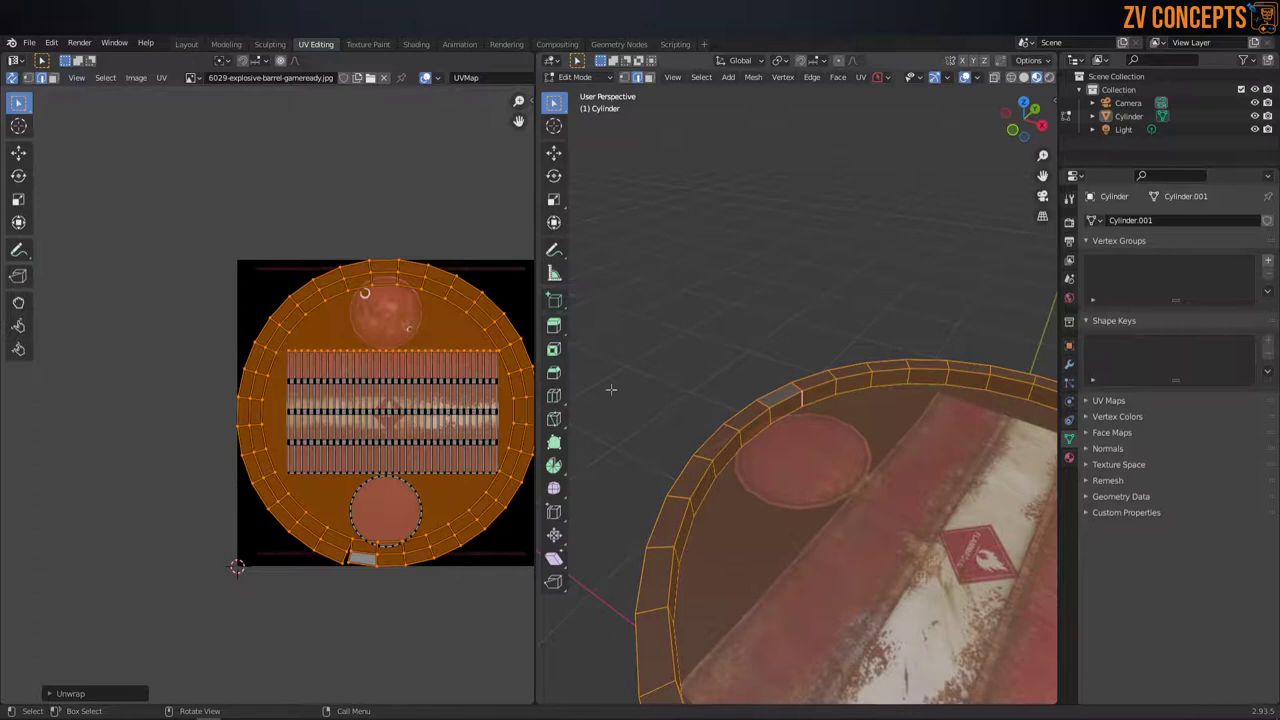
{"action": "scroll", "coordinate": [346, 328], "scroll_direction": "up", "scroll_amount": 2}
{"action": "scroll", "coordinate": [332, 278], "scroll_direction": "down", "scroll_amount": 1}
{"action": "scroll", "coordinate": [390, 582], "scroll_direction": "up", "scroll_amount": 1}
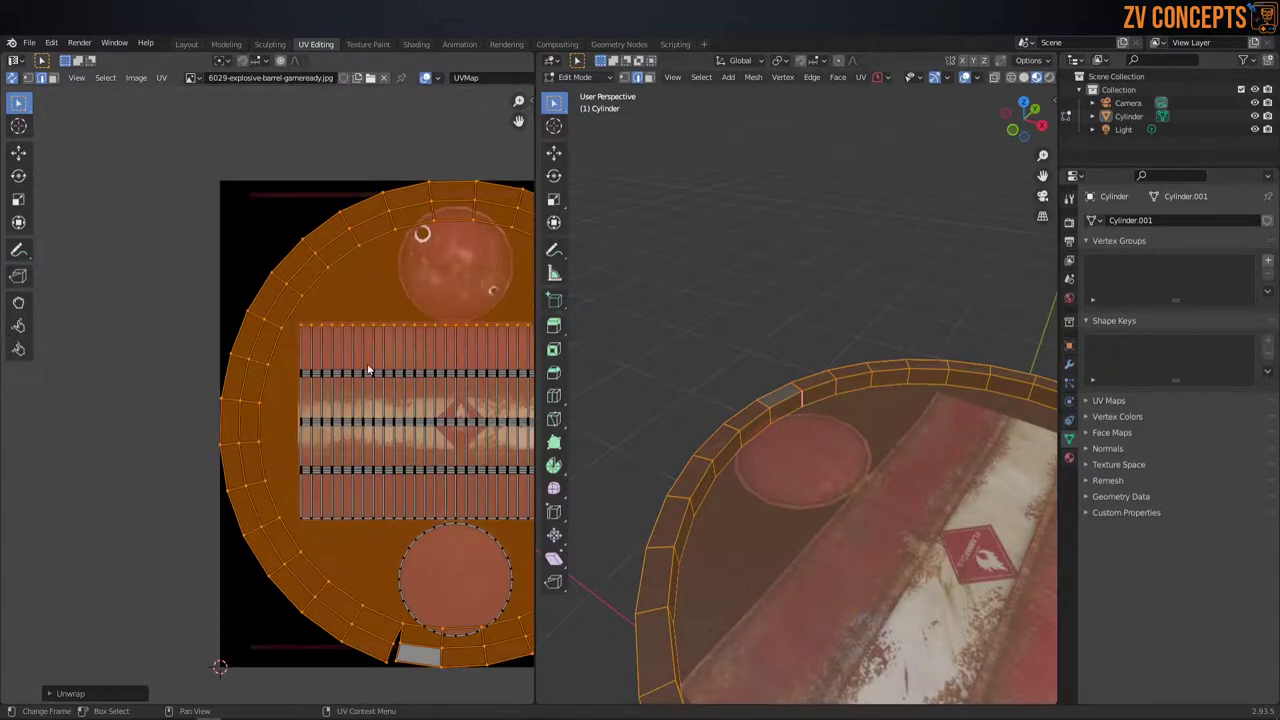
{"action": "scroll", "coordinate": [400, 354], "scroll_direction": "down", "scroll_amount": 1}
{"action": "middle_click_drag", "start_coordinate": [426, 347], "coordinate": [345, 266]}
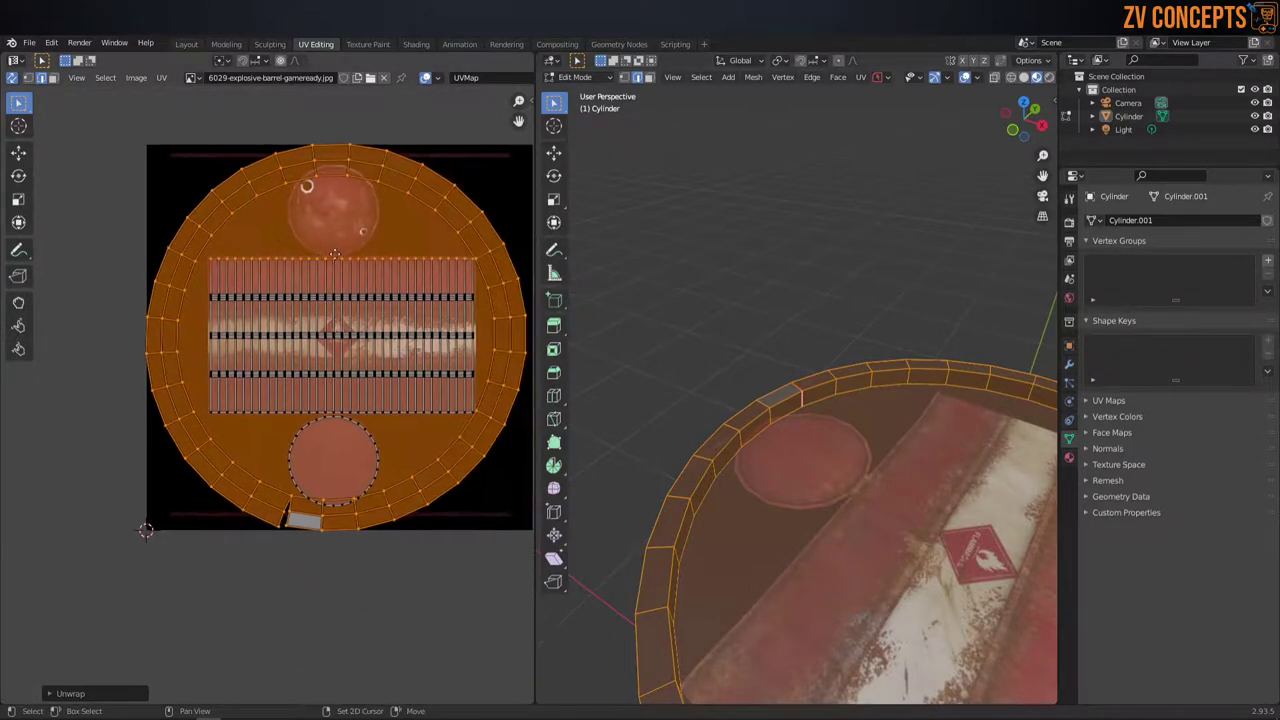
{"action": "scroll", "coordinate": [358, 236], "scroll_direction": "down", "scroll_amount": 2}
{"action": "key", "text": "g"}
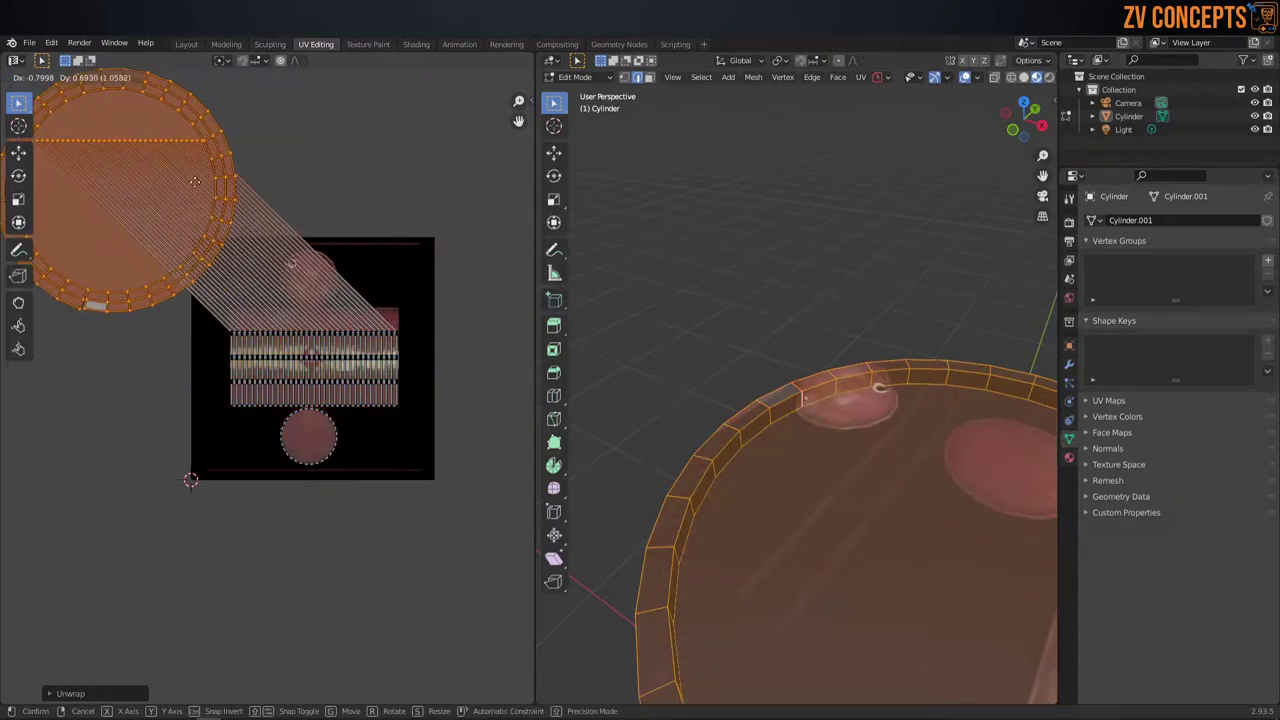
{"action": "right_click", "coordinate": [391, 231]}
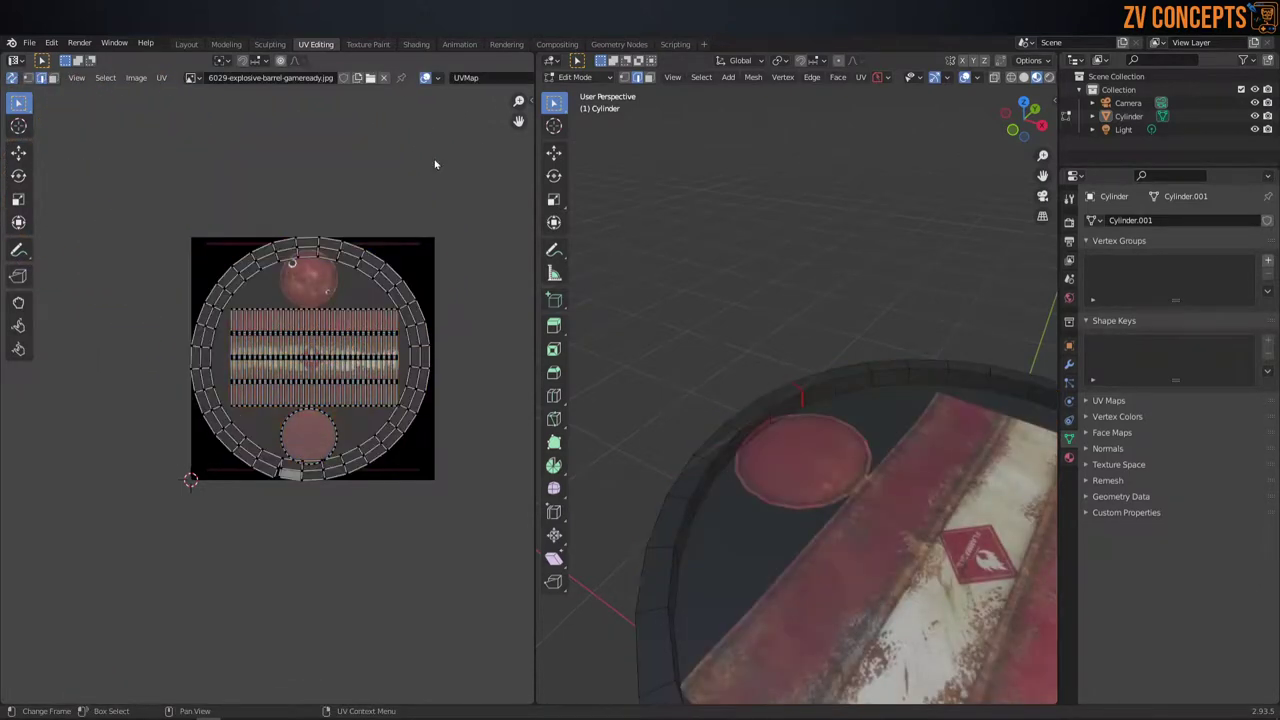
Step: Select the linked islands, deselect all, and turn off UV Sync Selection
{"action": "key", "text": "l"}
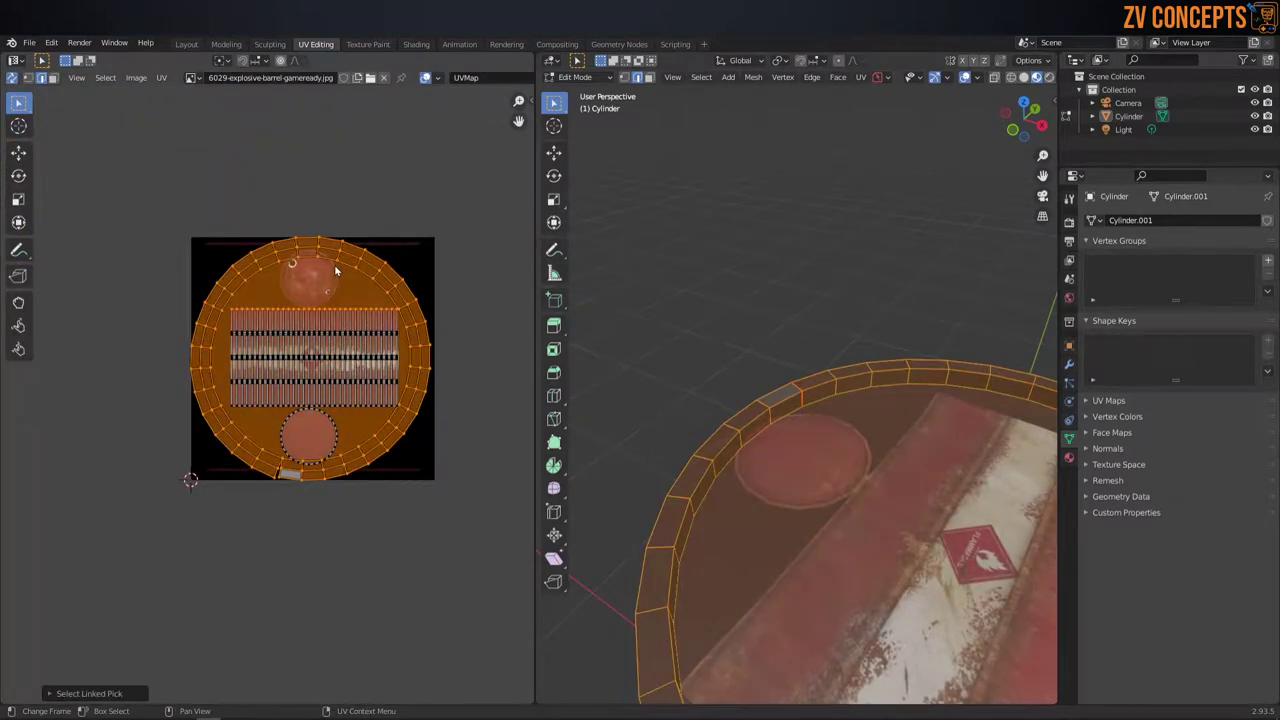
{"action": "left_click", "coordinate": [288, 221]}
{"action": "left_click", "coordinate": [11, 79]}
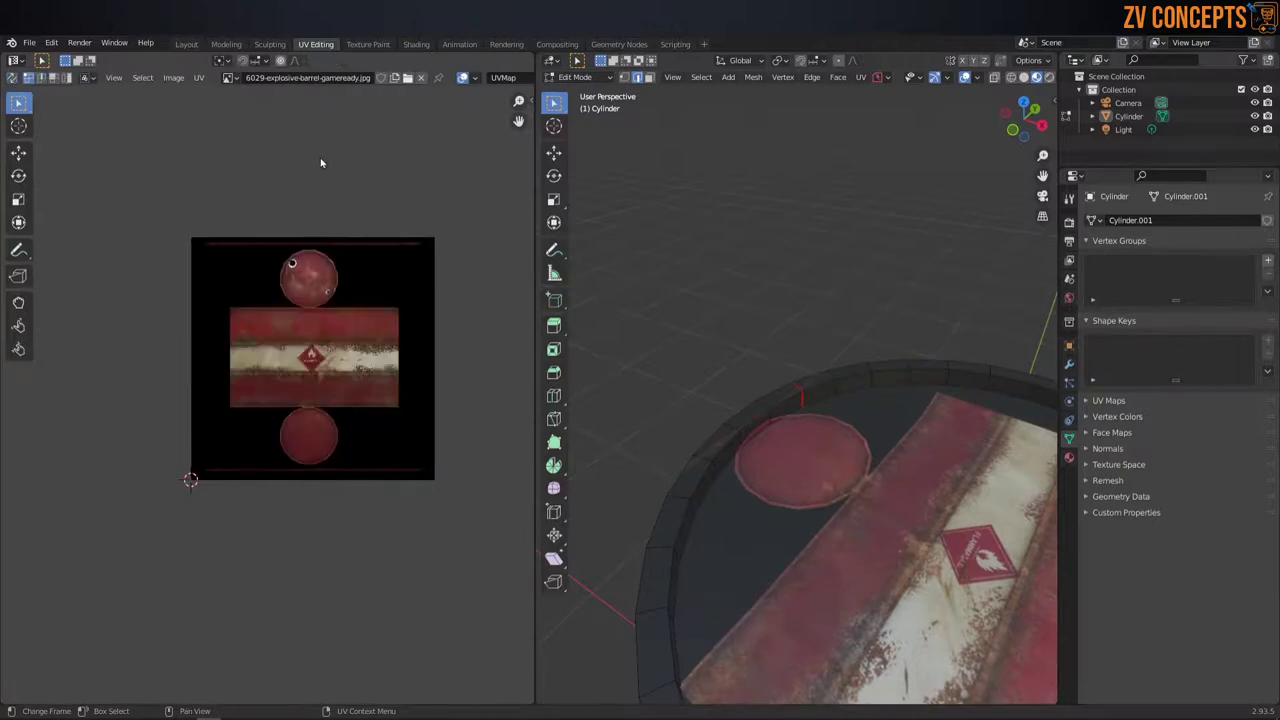
Step: In face select mode, select the barrel's top face and grow the selection to the rim
{"action": "scroll", "coordinate": [952, 491], "scroll_direction": "down", "scroll_amount": 5}
{"action": "middle_click_drag", "start_coordinate": [952, 491], "coordinate": [915, 450]}
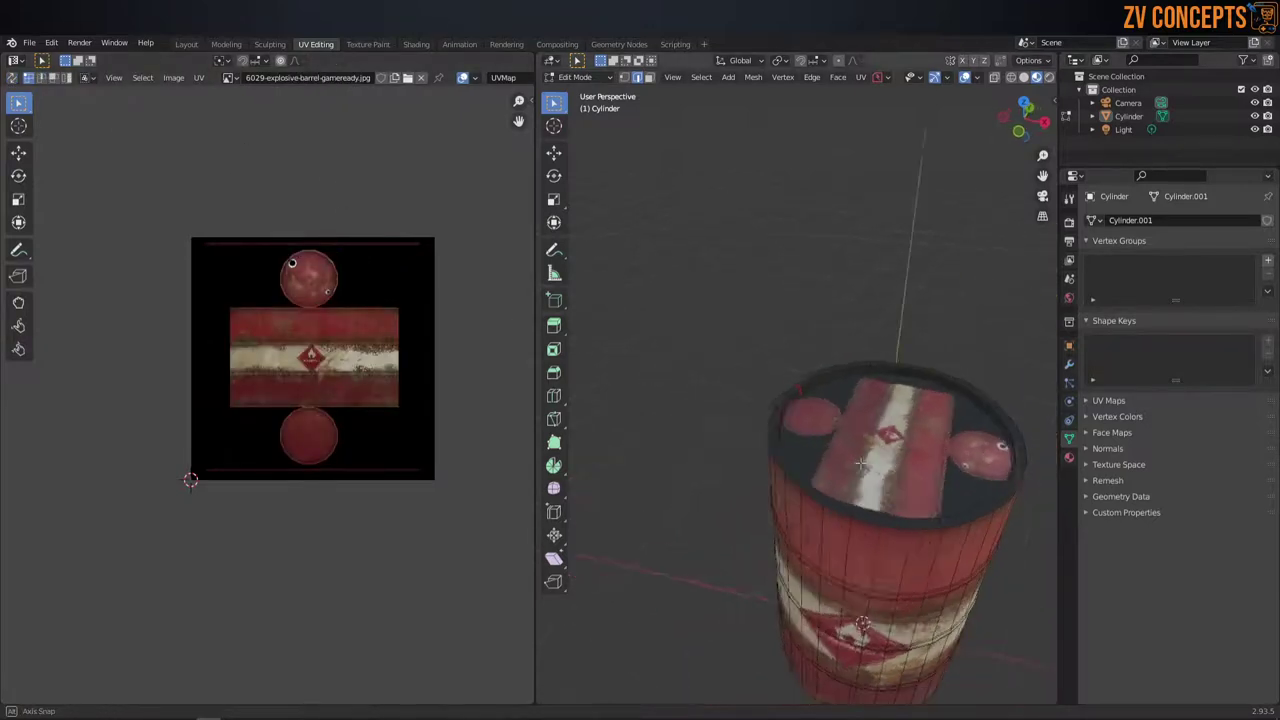
{"action": "key", "text": "ctrl+shift+Tab"}
{"action": "left_click", "coordinate": [1008, 448]}
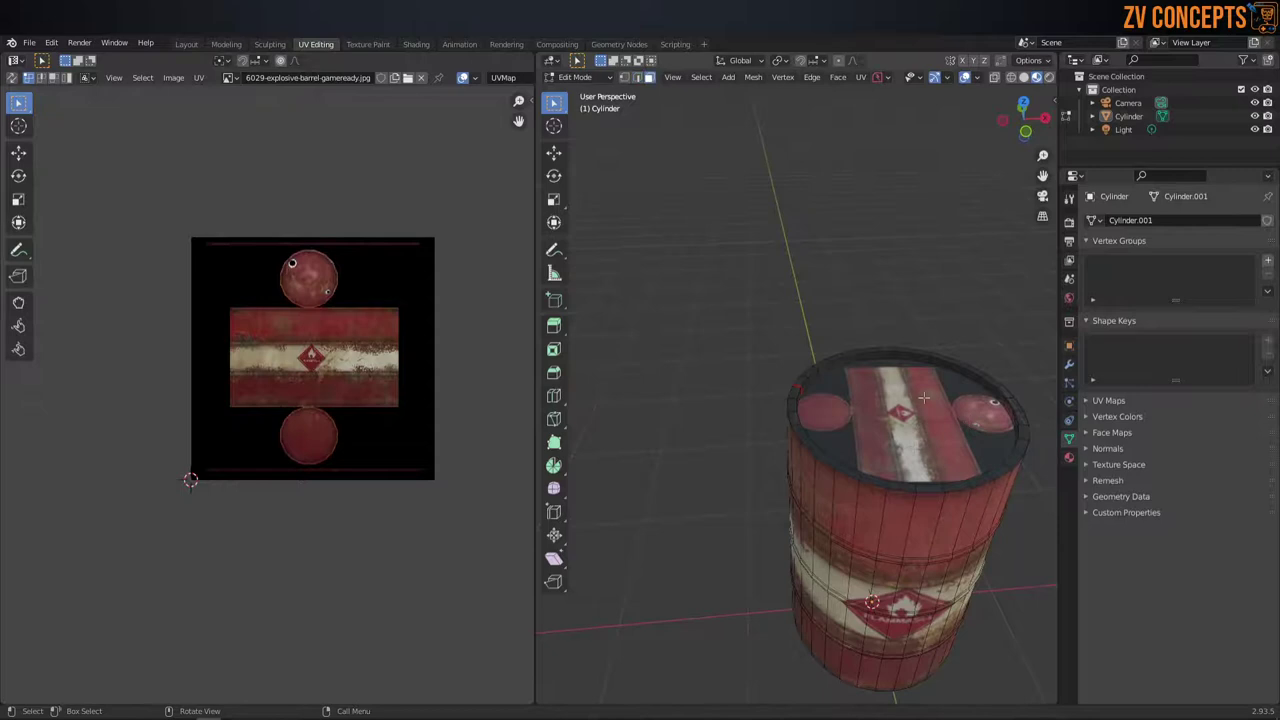
{"action": "left_click", "coordinate": [922, 397]}
{"action": "key", "text": "ctrl"}
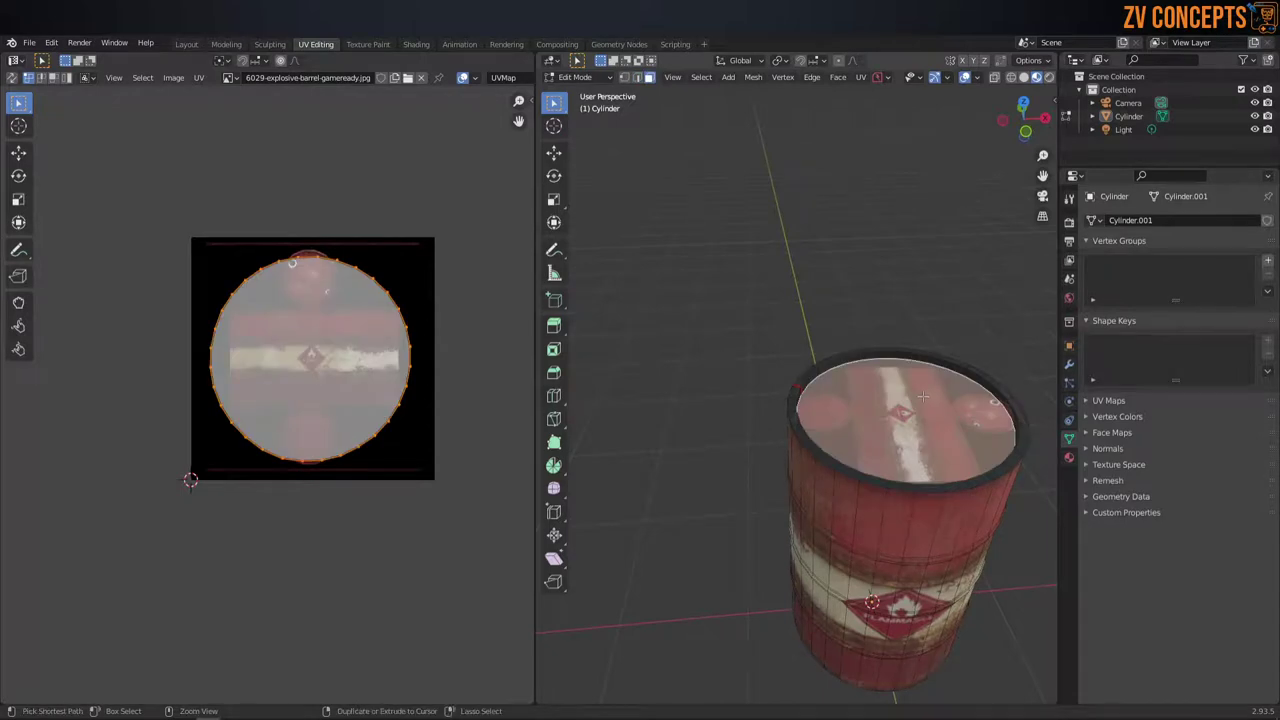
{"action": "key", "text": "ctrl+KP_Add"}
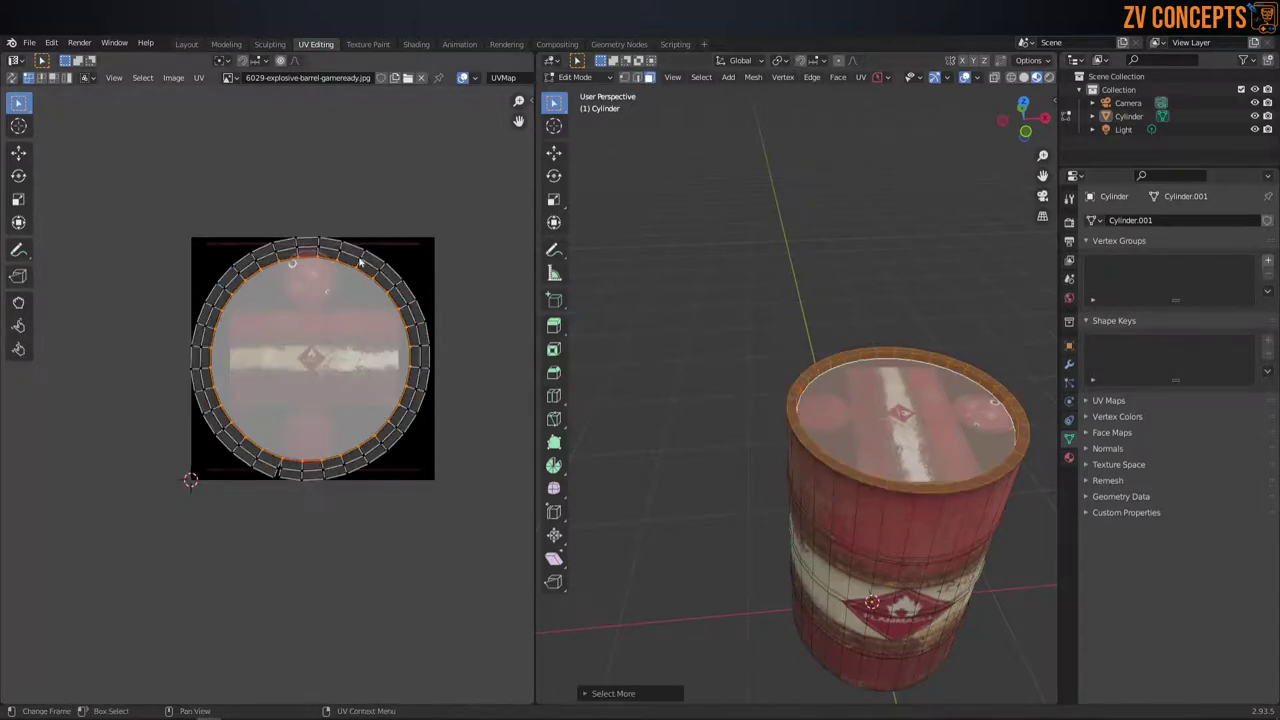
Step: Select the whole rim ring UV island, scale it down and move it onto the lid circle
{"action": "scroll", "coordinate": [390, 410], "scroll_direction": "up", "scroll_amount": 3}
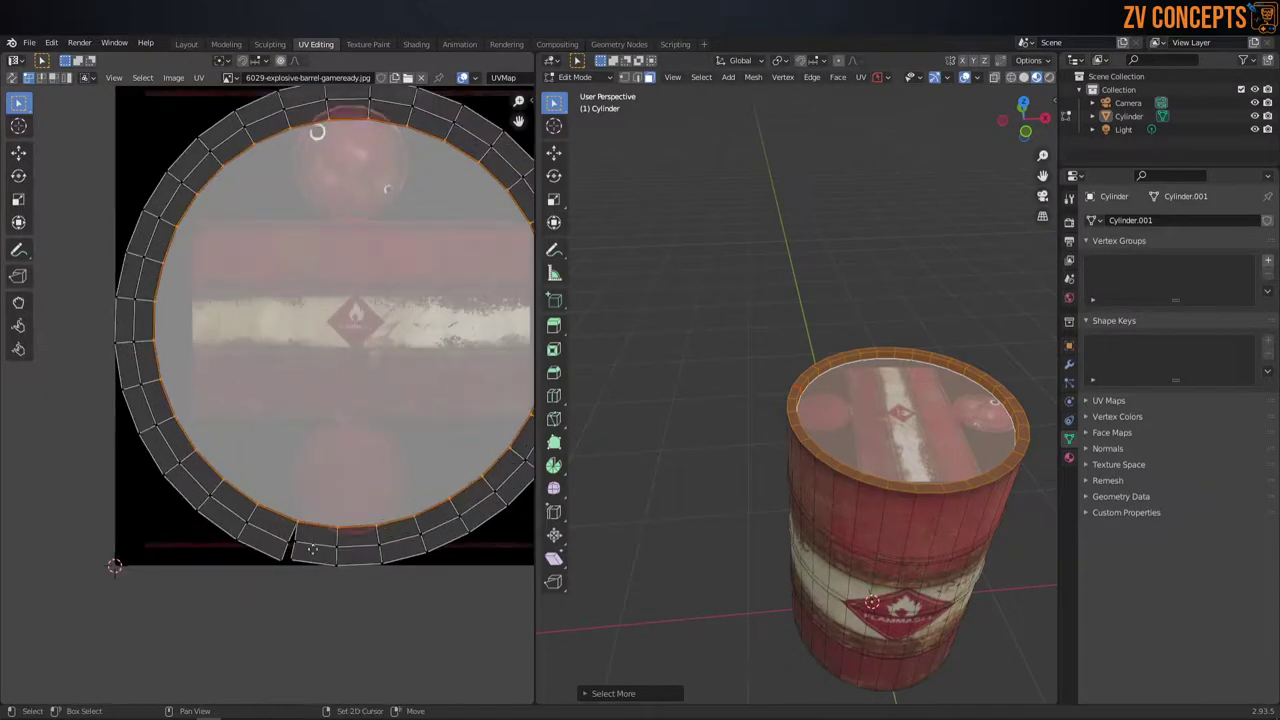
{"action": "scroll", "coordinate": [350, 465], "scroll_direction": "up", "scroll_amount": 3}
{"action": "middle_click_drag", "start_coordinate": [481, 548], "coordinate": [460, 478]}
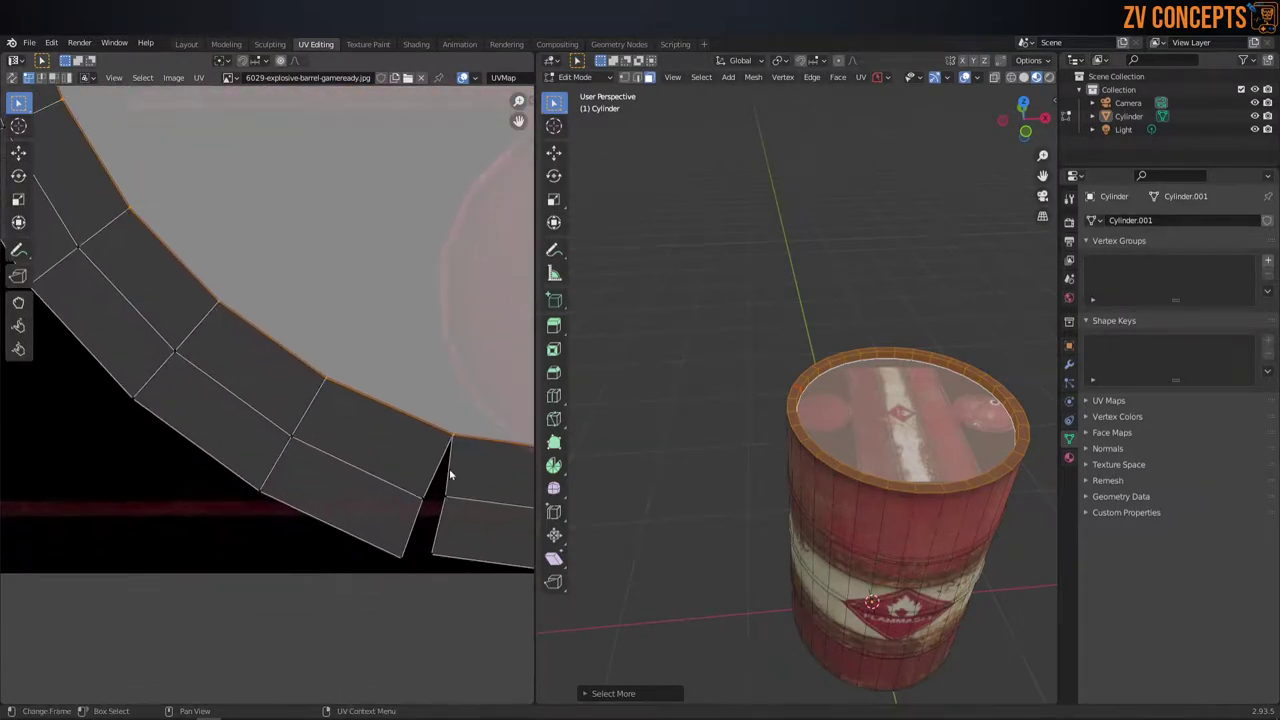
{"action": "left_click", "coordinate": [449, 475], "text": "alt"}
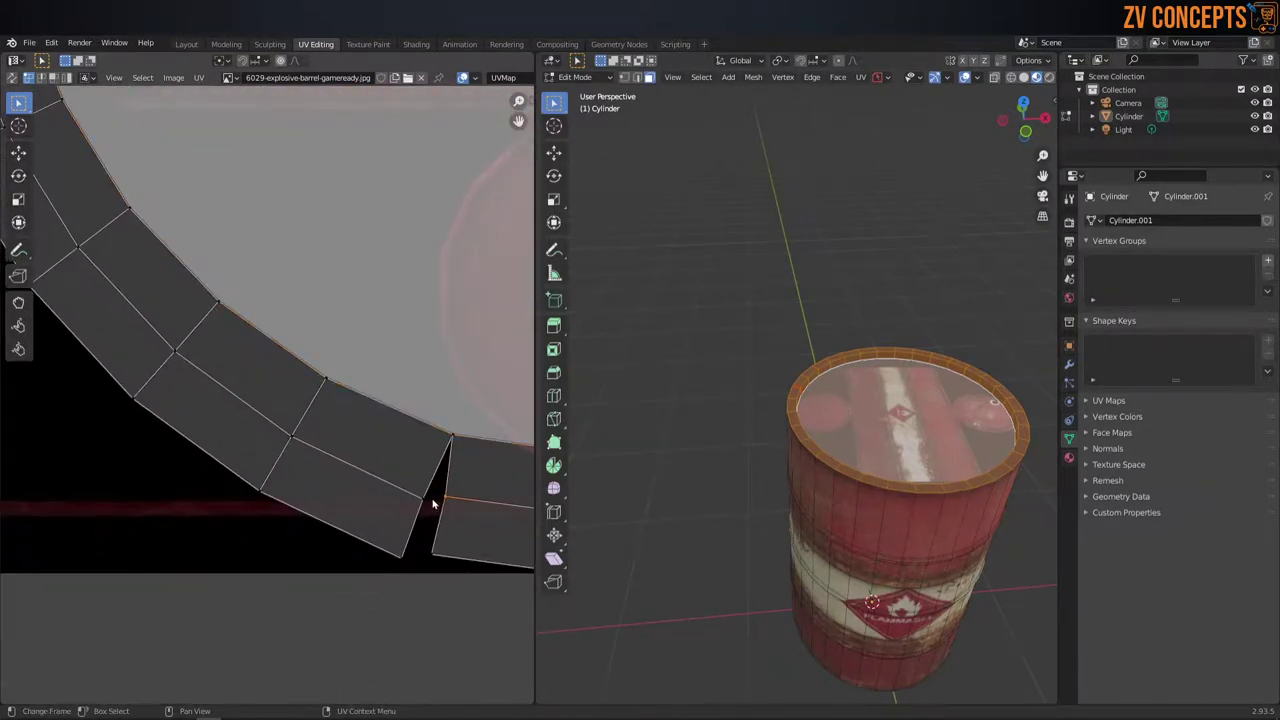
{"action": "key", "text": "ctrl+Tab"}
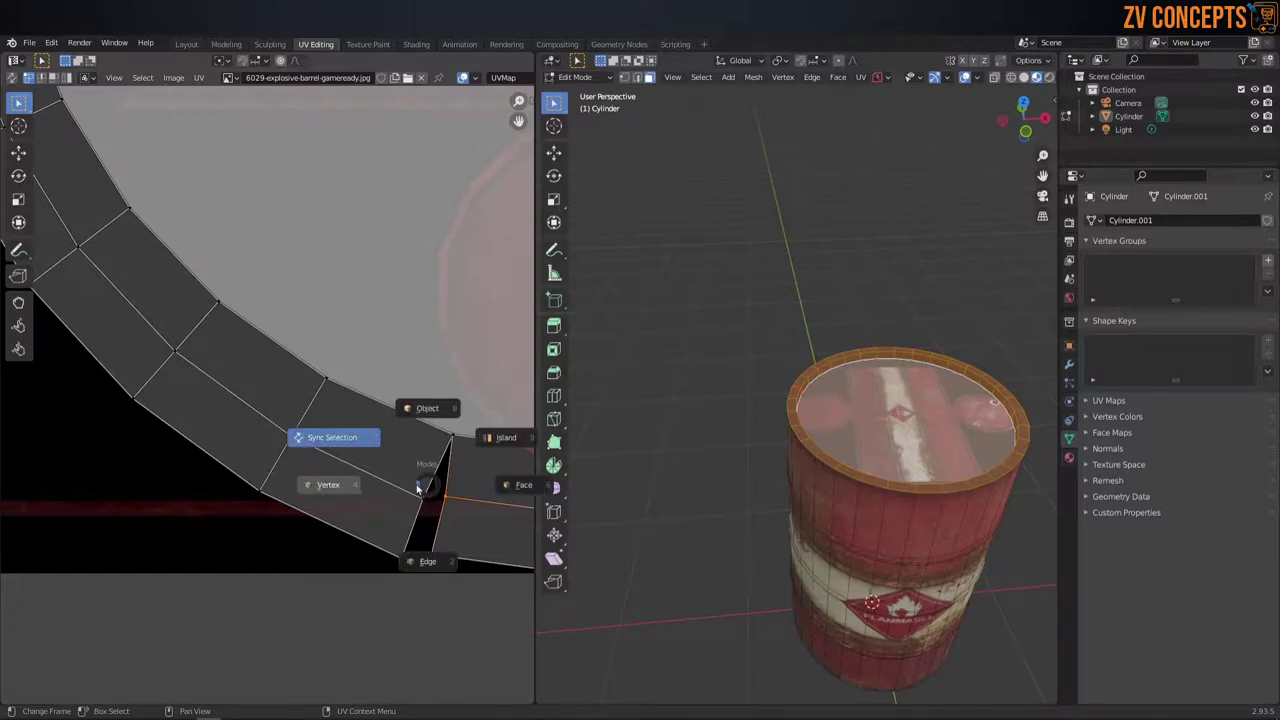
{"action": "key", "text": "Escape"}
{"action": "scroll", "coordinate": [329, 297], "scroll_direction": "down", "scroll_amount": 8}
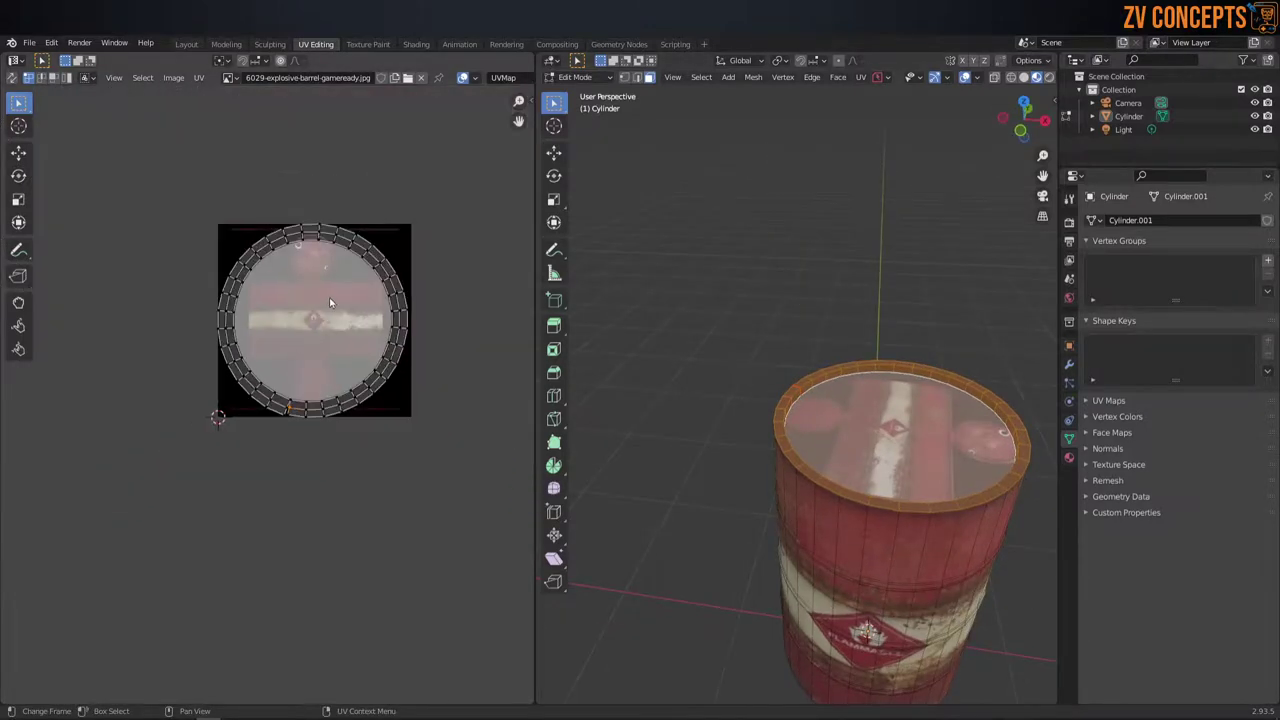
{"action": "key", "text": "l"}
{"action": "key", "text": "s"}
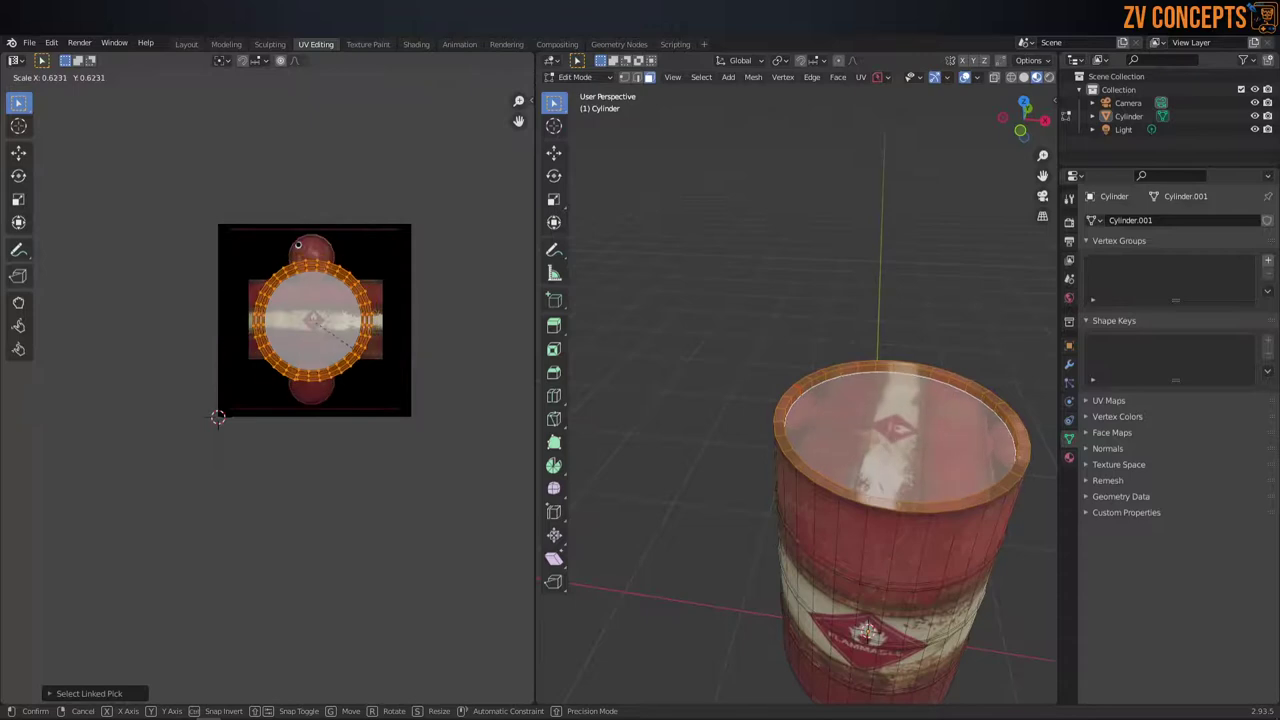
{"action": "left_click", "coordinate": [393, 379]}
{"action": "key", "text": "g"}
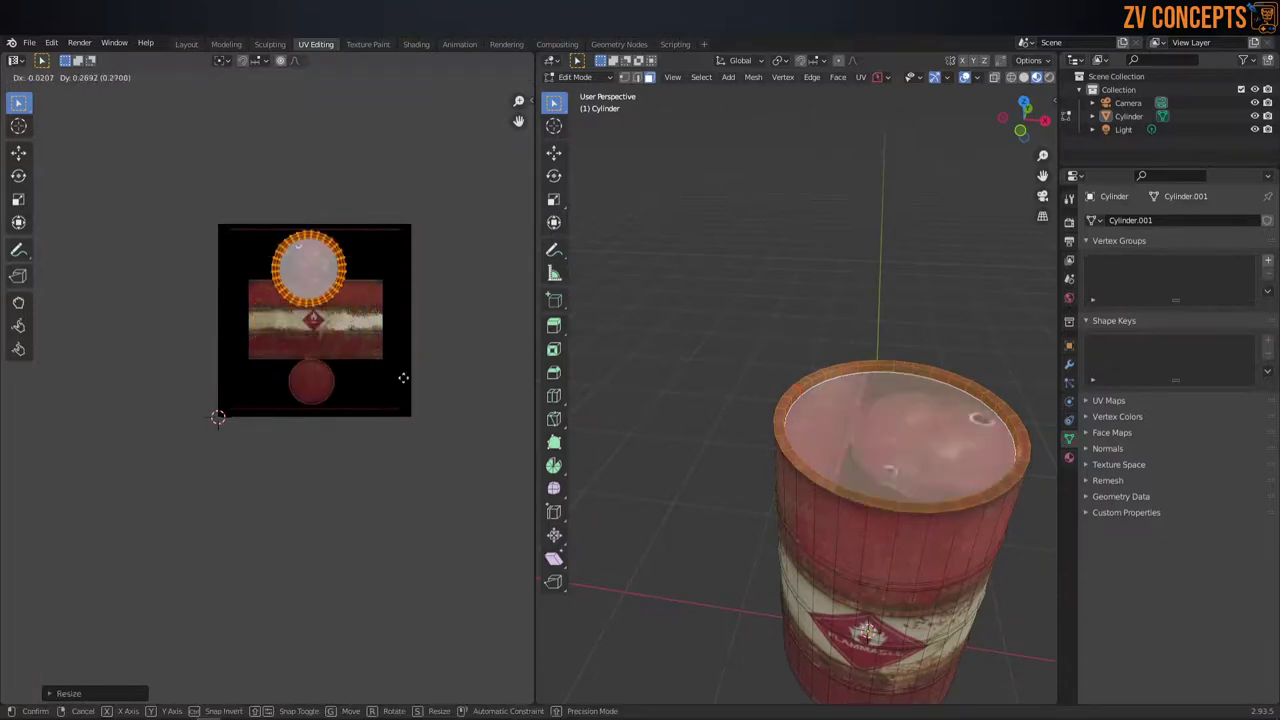
{"action": "left_click", "coordinate": [400, 381]}
Step: Shrink and nudge the ring island until it encircles the red lid disc, then return to Layout
{"action": "scroll", "coordinate": [400, 381], "scroll_direction": "up", "scroll_amount": 1}
{"action": "scroll", "coordinate": [420, 300], "scroll_direction": "up", "scroll_amount": 3}
{"action": "scroll", "coordinate": [443, 215], "scroll_direction": "down", "scroll_amount": 3}
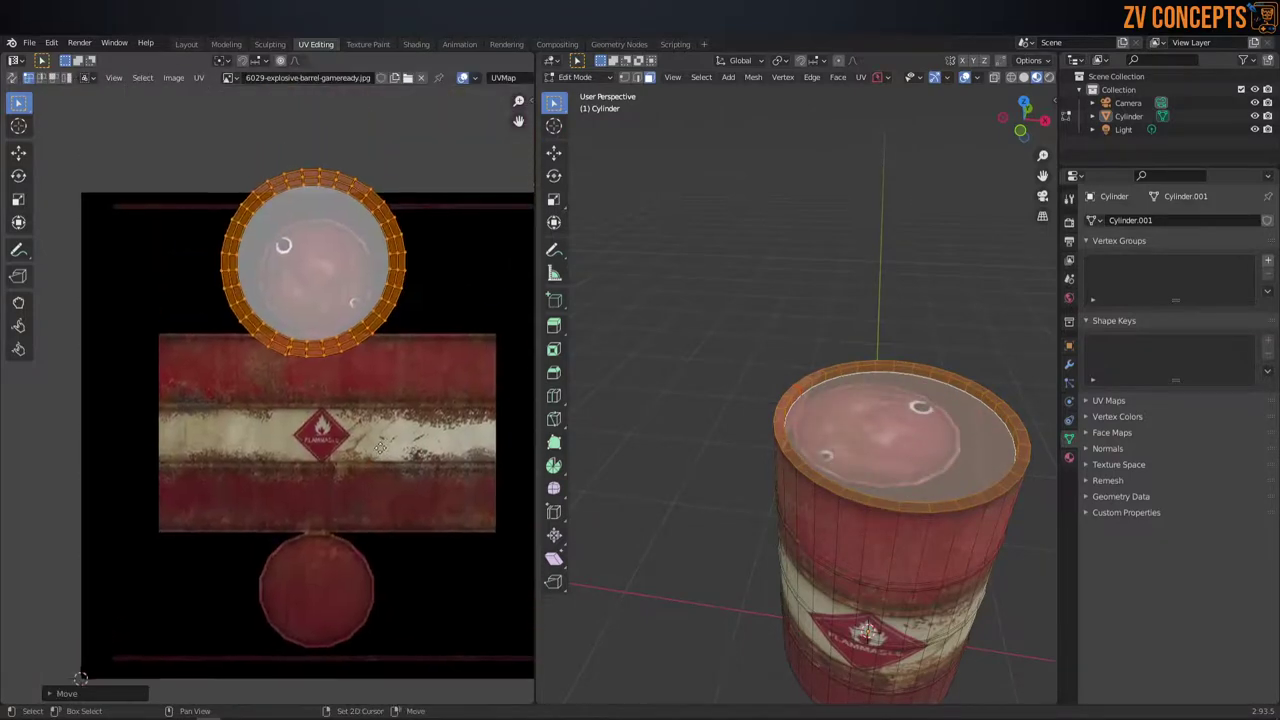
{"action": "key", "text": "s"}
{"action": "key", "text": "Escape"}
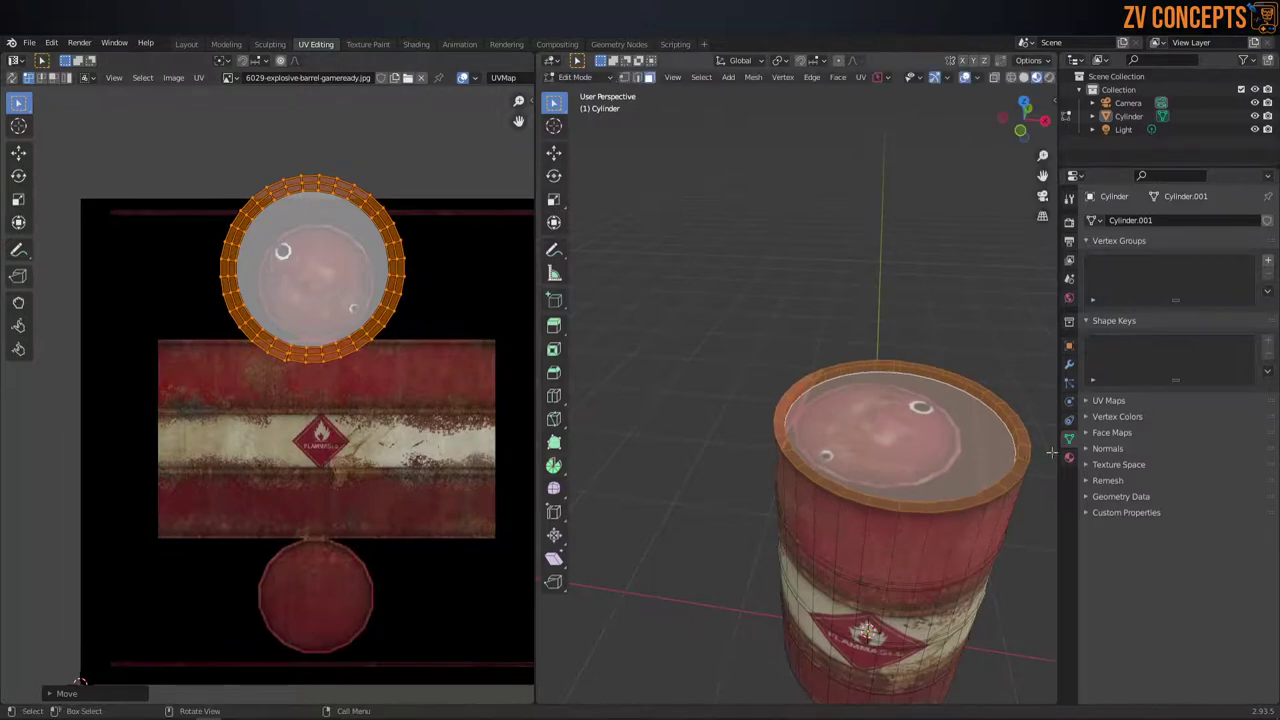
{"action": "key", "text": "s"}
{"action": "left_click", "coordinate": [440, 210]}
{"action": "key", "text": "g"}
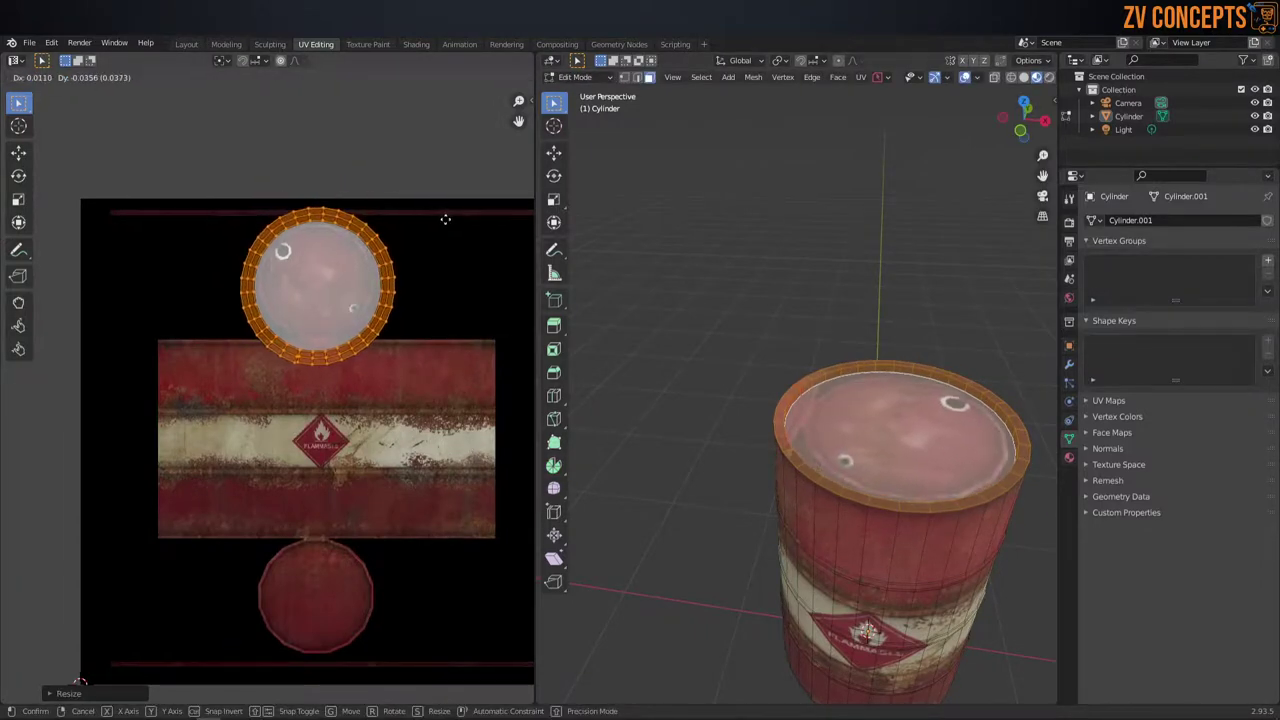
{"action": "left_click", "coordinate": [423, 218]}
{"action": "scroll", "coordinate": [430, 215], "scroll_direction": "up", "scroll_amount": 2}
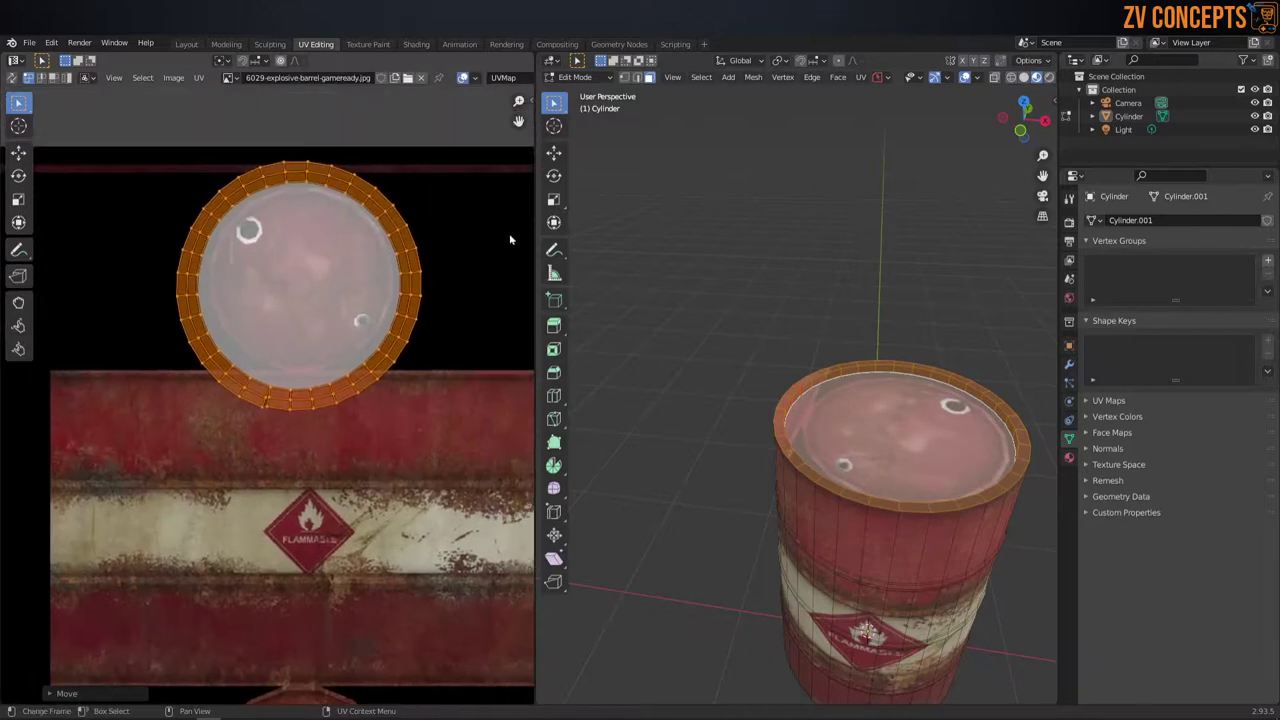
{"action": "key", "text": "s"}
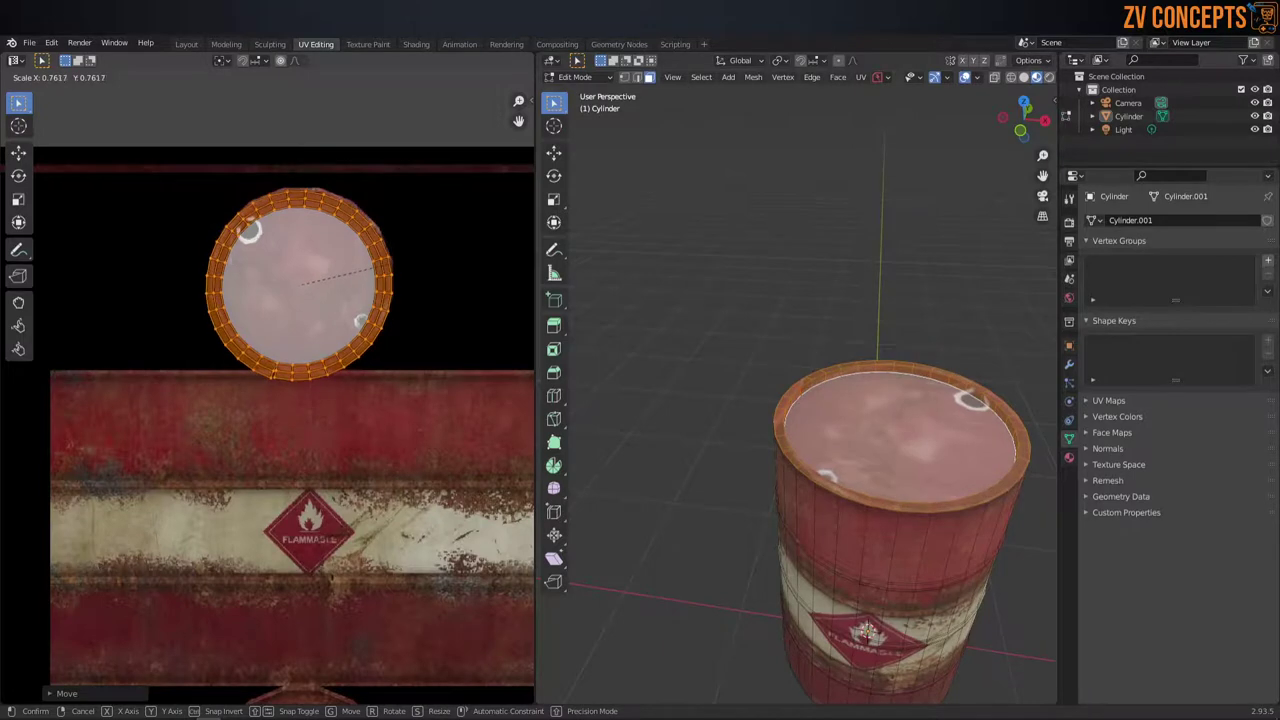
{"action": "left_click", "coordinate": [453, 257]}
{"action": "key", "text": "g"}
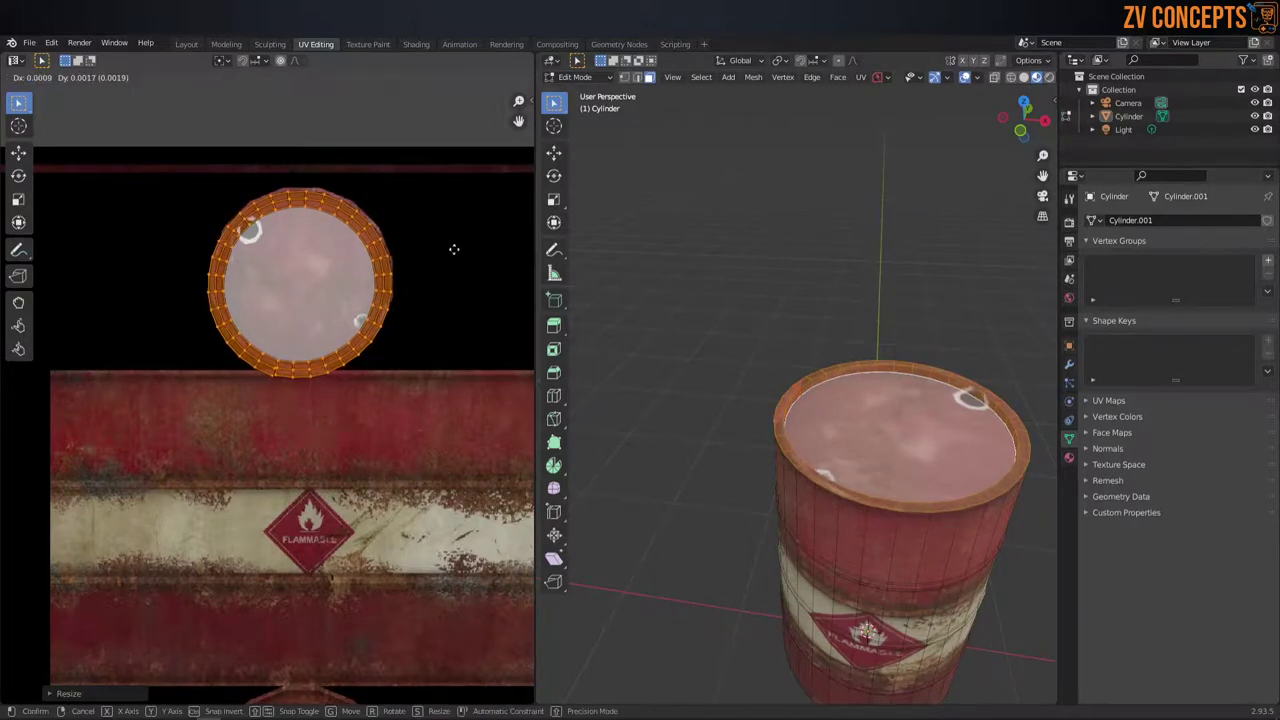
{"action": "left_click", "coordinate": [457, 249]}
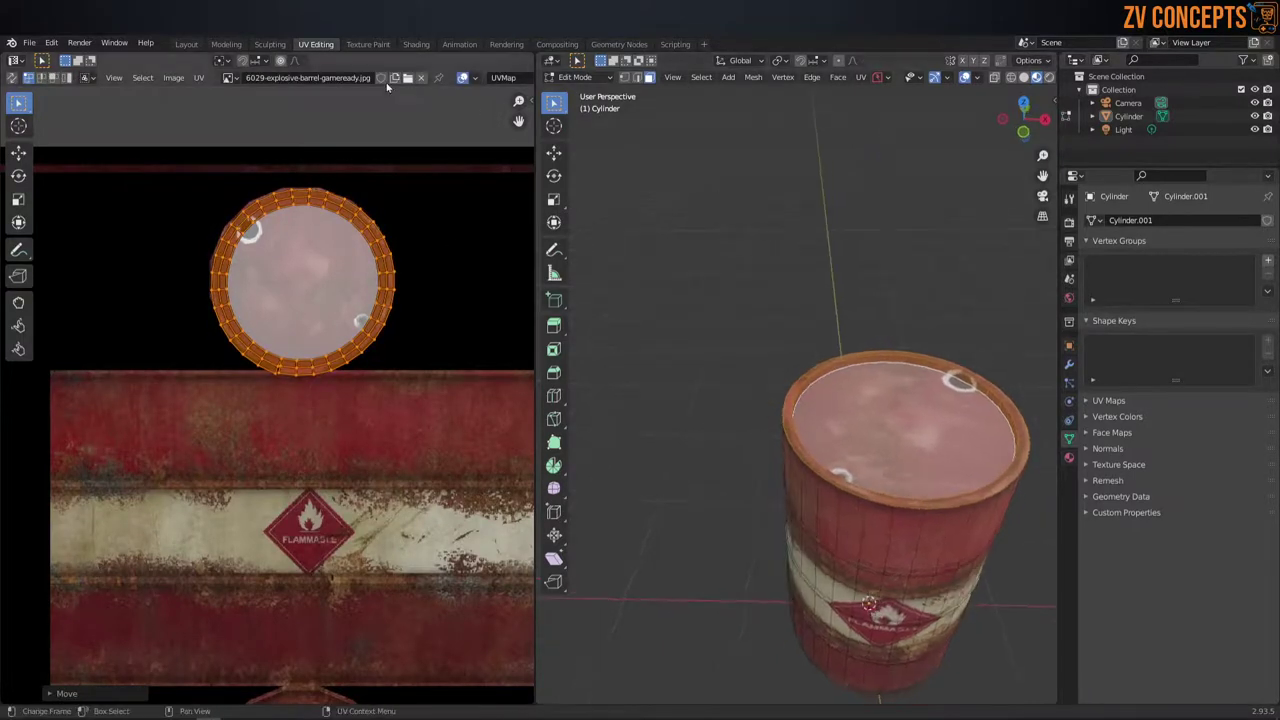
{"action": "left_click", "coordinate": [186, 44]}
{"action": "mouse_move", "coordinate": [655, 261]}
{"action": "middle_mouse_down"}
{"action": "mouse_move", "coordinate": [500, 276]}
{"action": "mouse_move", "coordinate": [918, 234]}
{"action": "mouse_move", "coordinate": [792, 249]}
{"action": "middle_mouse_up"}
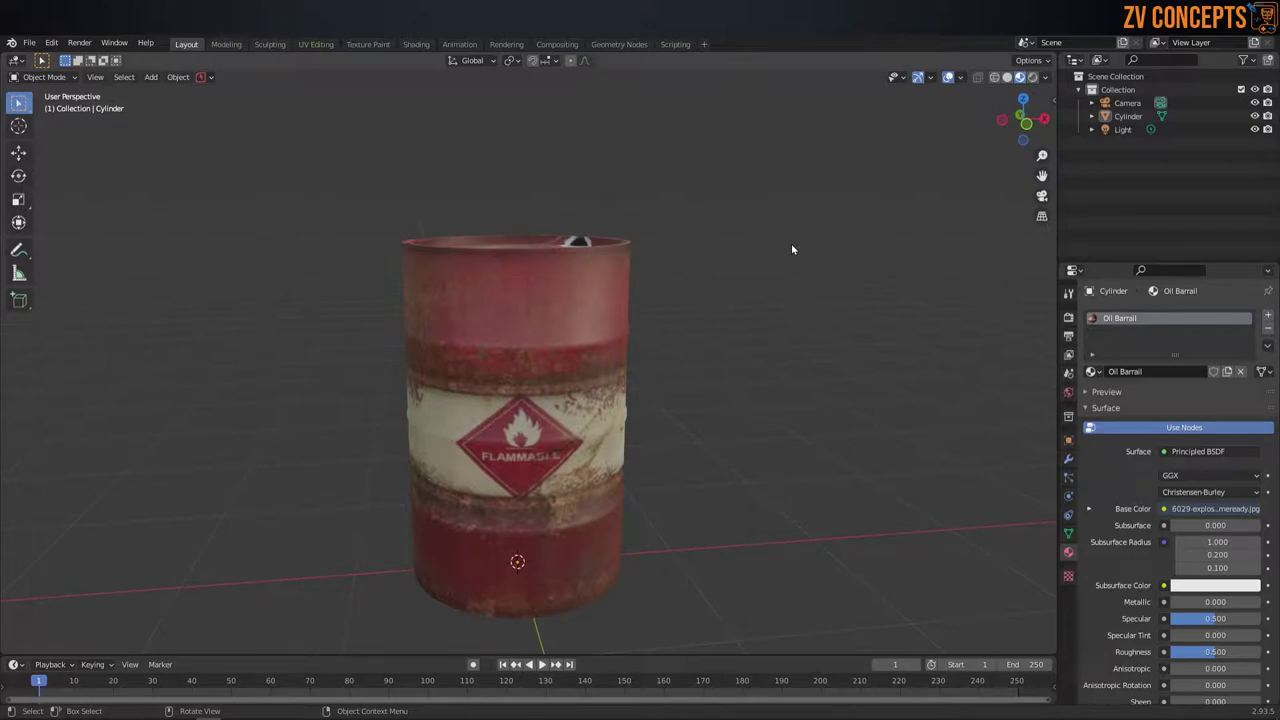
Step: Select the textured barrel and move it about -4.59 m along the Y axis
{"action": "scroll", "coordinate": [553, 320], "scroll_direction": "down", "scroll_amount": 2}
{"action": "scroll", "coordinate": [526, 354], "scroll_direction": "up", "scroll_amount": 2}
{"action": "middle_click_drag", "start_coordinate": [553, 320], "coordinate": [533, 361]}
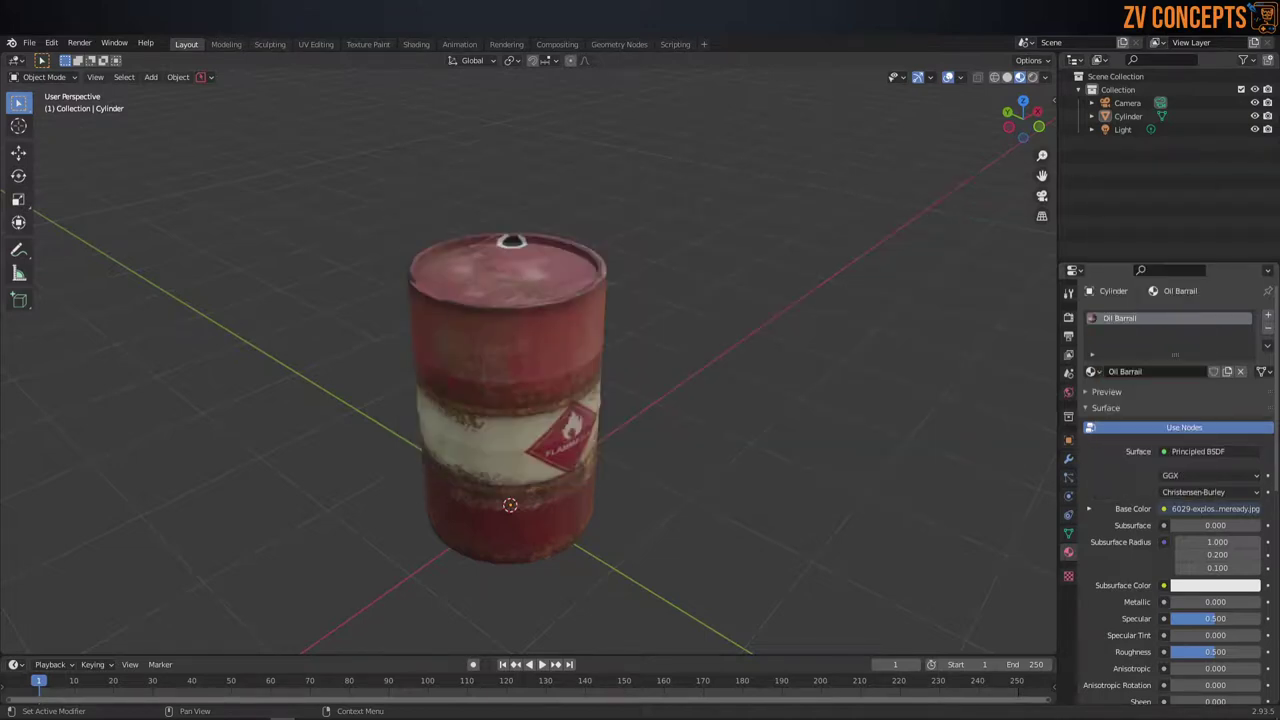
{"action": "middle_click_drag", "start_coordinate": [543, 354], "coordinate": [591, 357]}
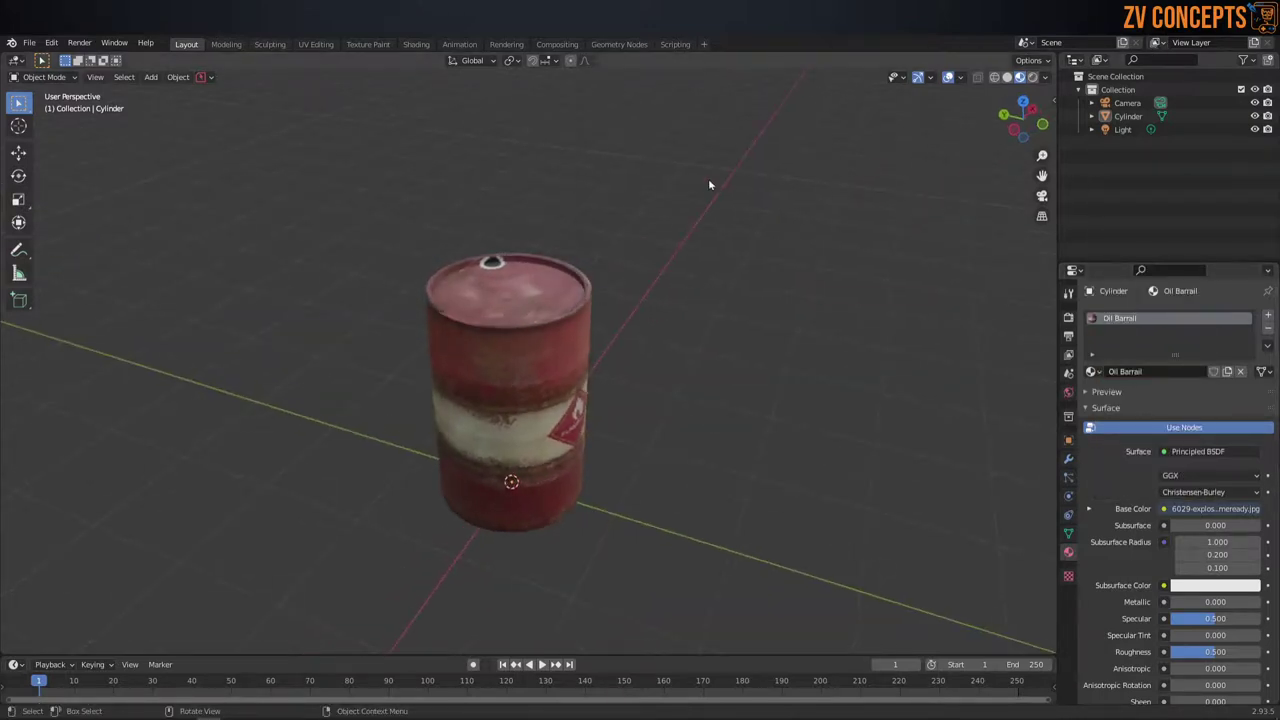
{"action": "mouse_move", "coordinate": [398, 222]}
{"action": "middle_mouse_down"}
{"action": "mouse_move", "coordinate": [443, 263]}
{"action": "mouse_move", "coordinate": [329, 277]}
{"action": "middle_mouse_up"}
{"action": "left_click", "coordinate": [368, 292]}
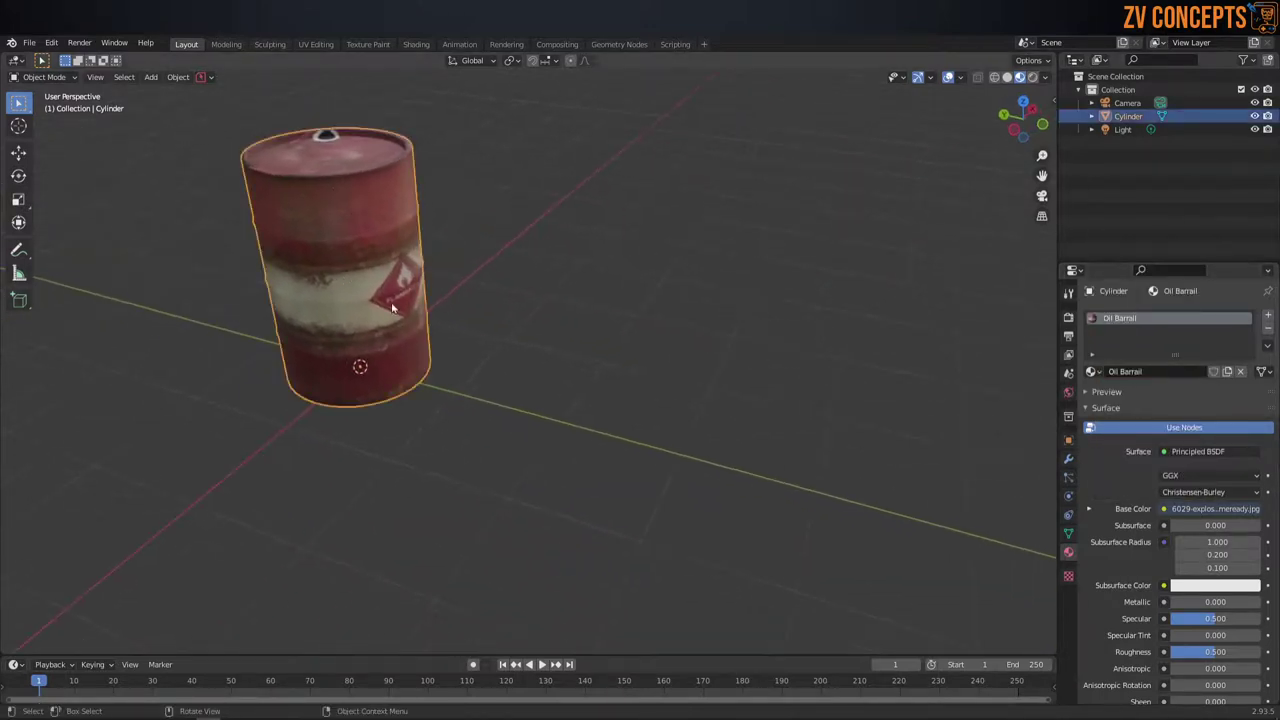
{"action": "key", "text": "g"}
{"action": "key", "text": "z"}
{"action": "key", "text": "y"}
{"action": "left_click", "coordinate": [948, 347]}
{"action": "mouse_move", "coordinate": [526, 363]}
{"action": "middle_mouse_down"}
{"action": "mouse_move", "coordinate": [583, 349]}
{"action": "mouse_move", "coordinate": [457, 377]}
{"action": "mouse_move", "coordinate": [530, 410]}
{"action": "middle_mouse_up"}
Step: Add a new cylinder and raise it 1.174 m along Z so it rests on the ground
{"action": "key", "text": "shift+a"}
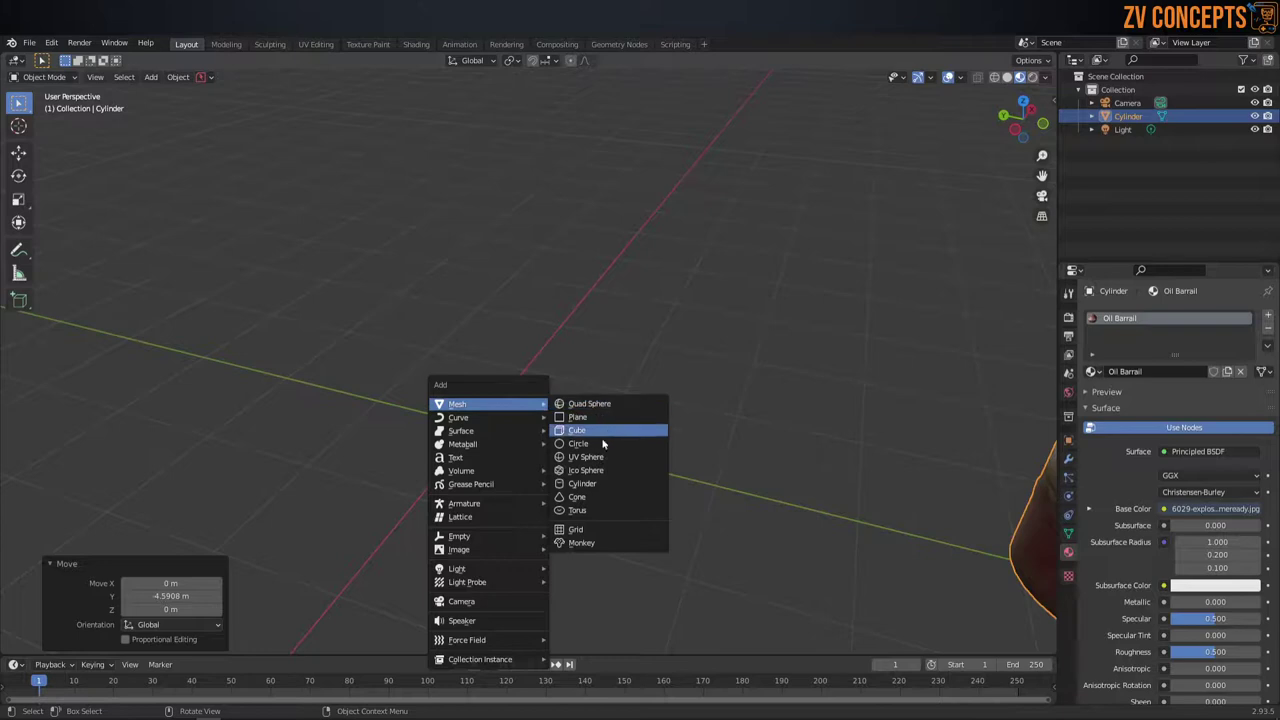
{"action": "left_click", "coordinate": [590, 486]}
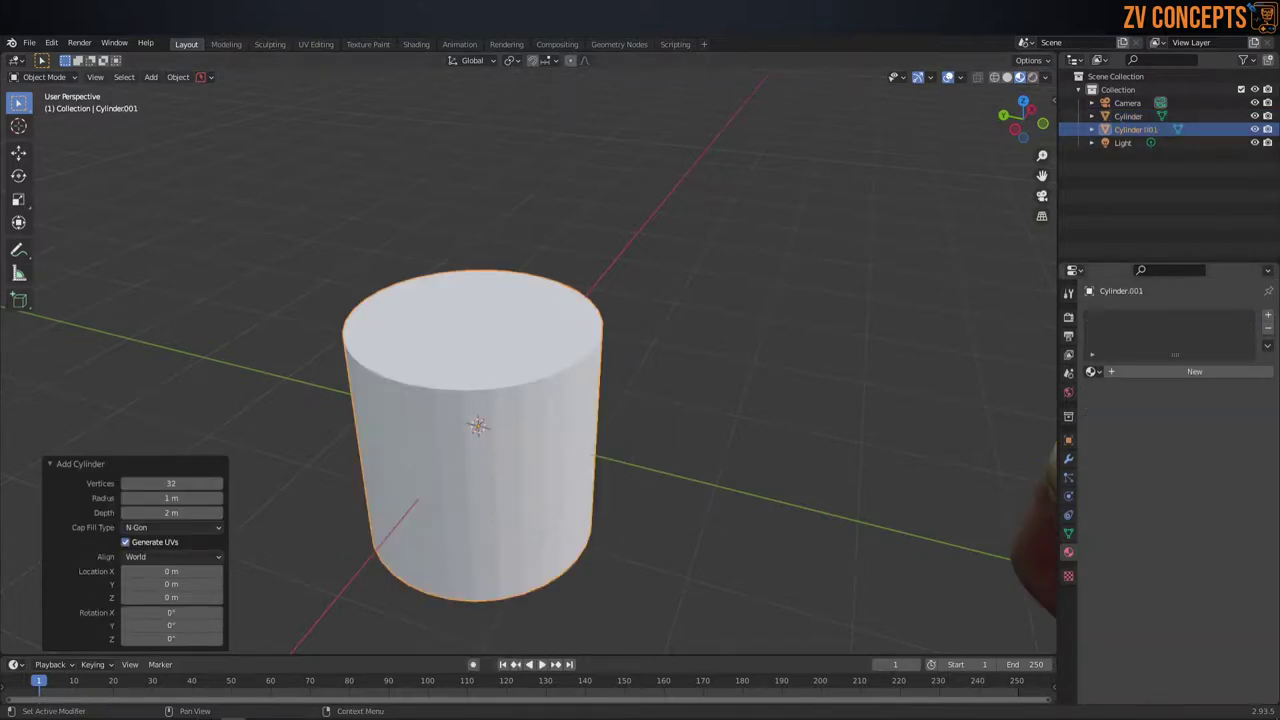
{"action": "mouse_move", "coordinate": [609, 286]}
{"action": "middle_mouse_down"}
{"action": "mouse_move", "coordinate": [551, 351]}
{"action": "mouse_move", "coordinate": [631, 438]}
{"action": "middle_mouse_up"}
{"action": "key", "text": "g"}
{"action": "key", "text": "z"}
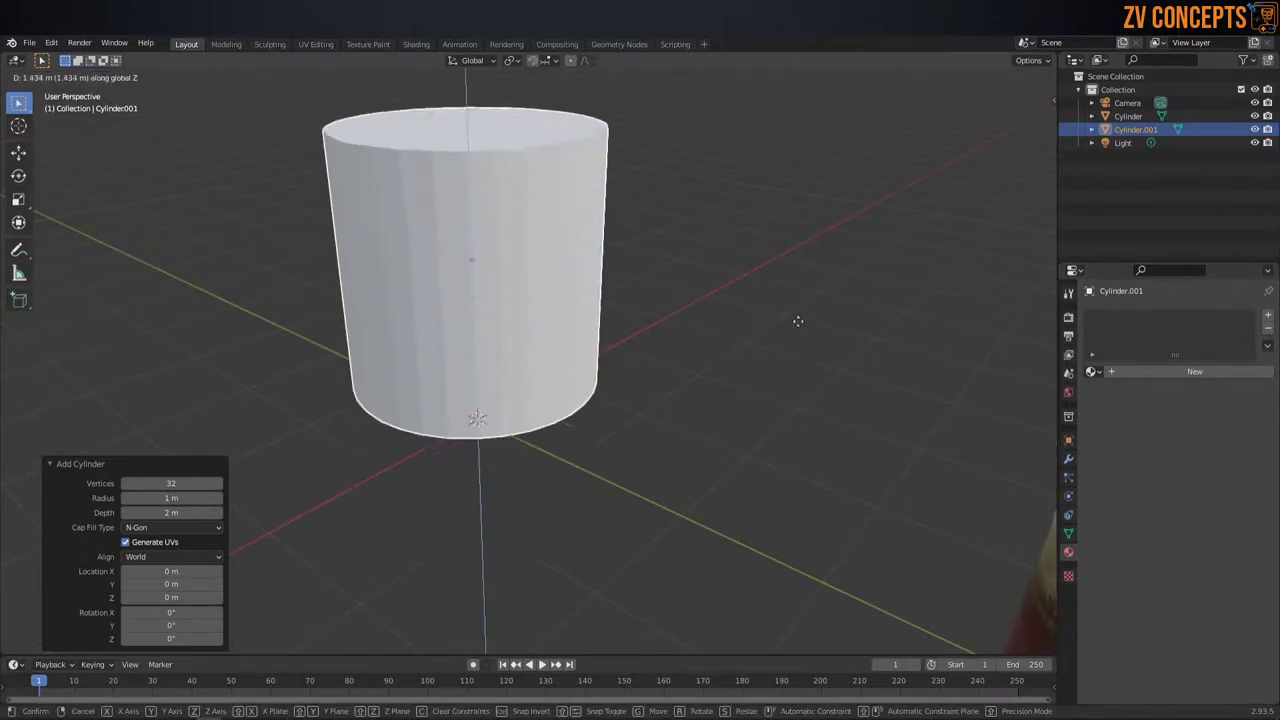
{"action": "left_click", "coordinate": [808, 357]}
{"action": "scroll", "coordinate": [808, 361], "scroll_direction": "down", "scroll_amount": 4}
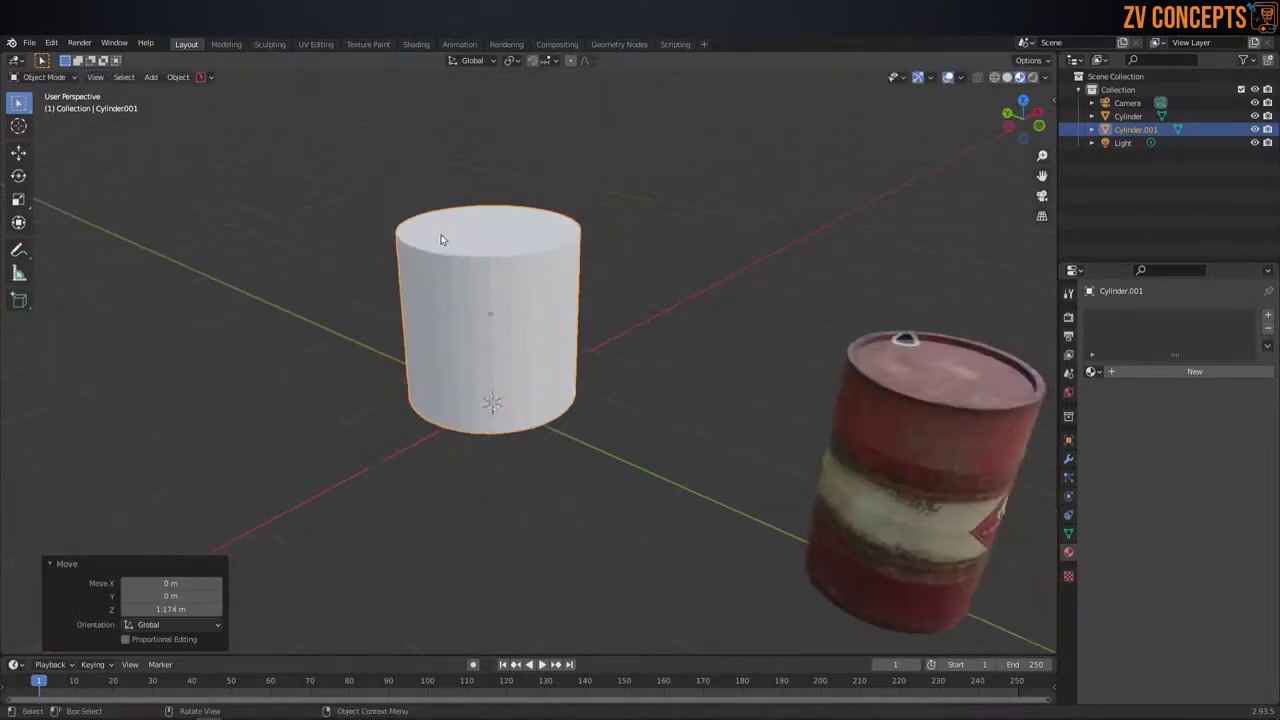
{"action": "middle_click_drag", "start_coordinate": [808, 361], "coordinate": [600, 248]}
{"action": "scroll", "coordinate": [600, 248], "scroll_direction": "up", "scroll_amount": 1}
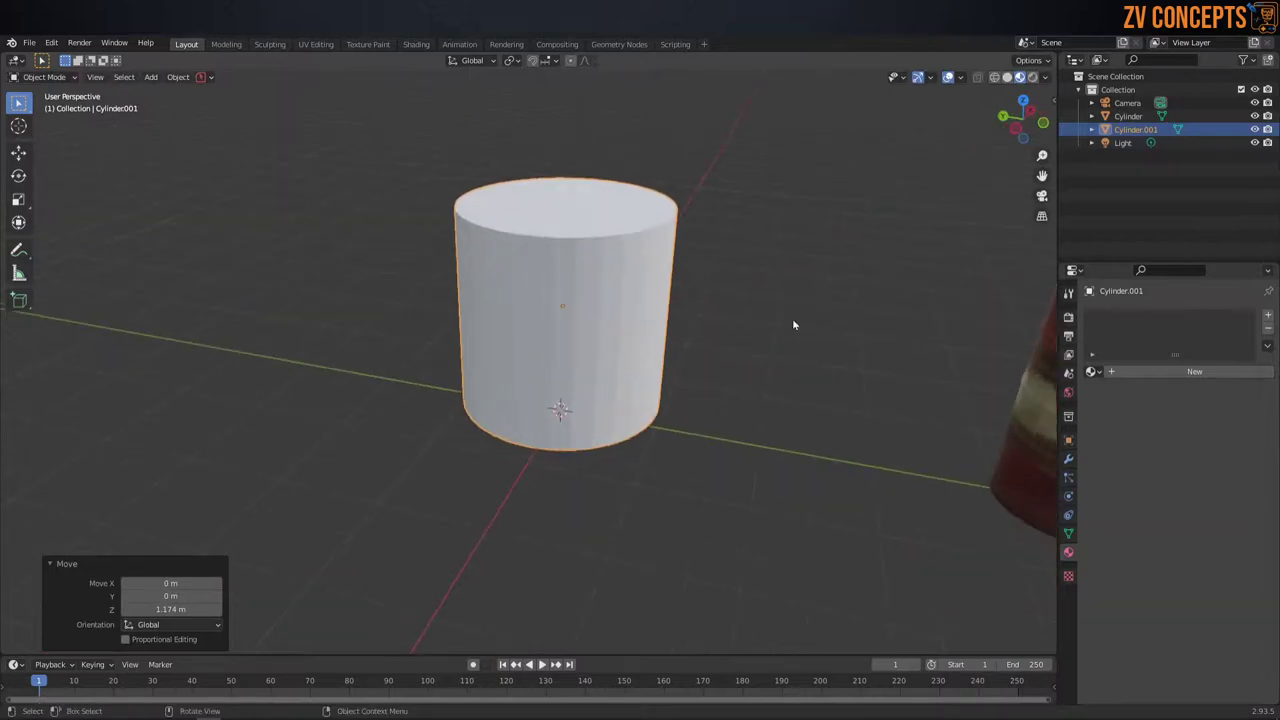
Step: Try scaling the cylinder along Z, then cancel to keep its original size
{"action": "key", "text": "s"}
{"action": "key", "text": "z"}
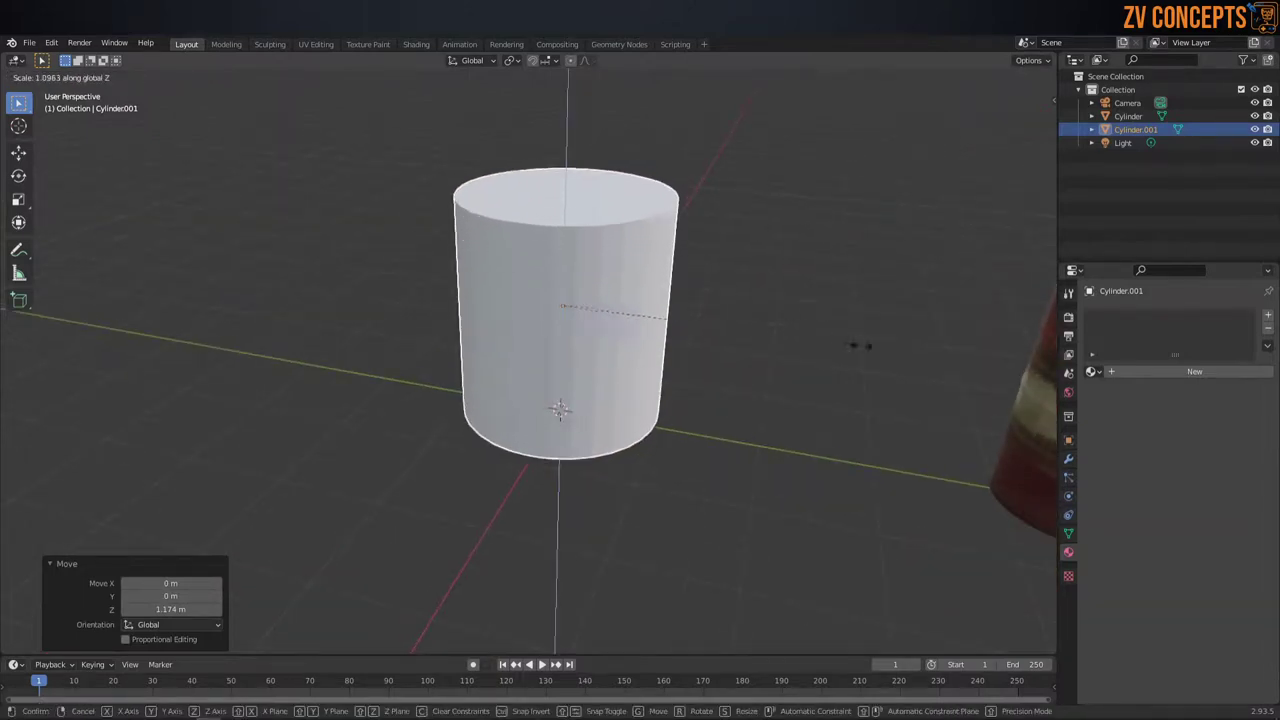
{"action": "key", "text": "z"}
{"action": "key", "text": "z"}
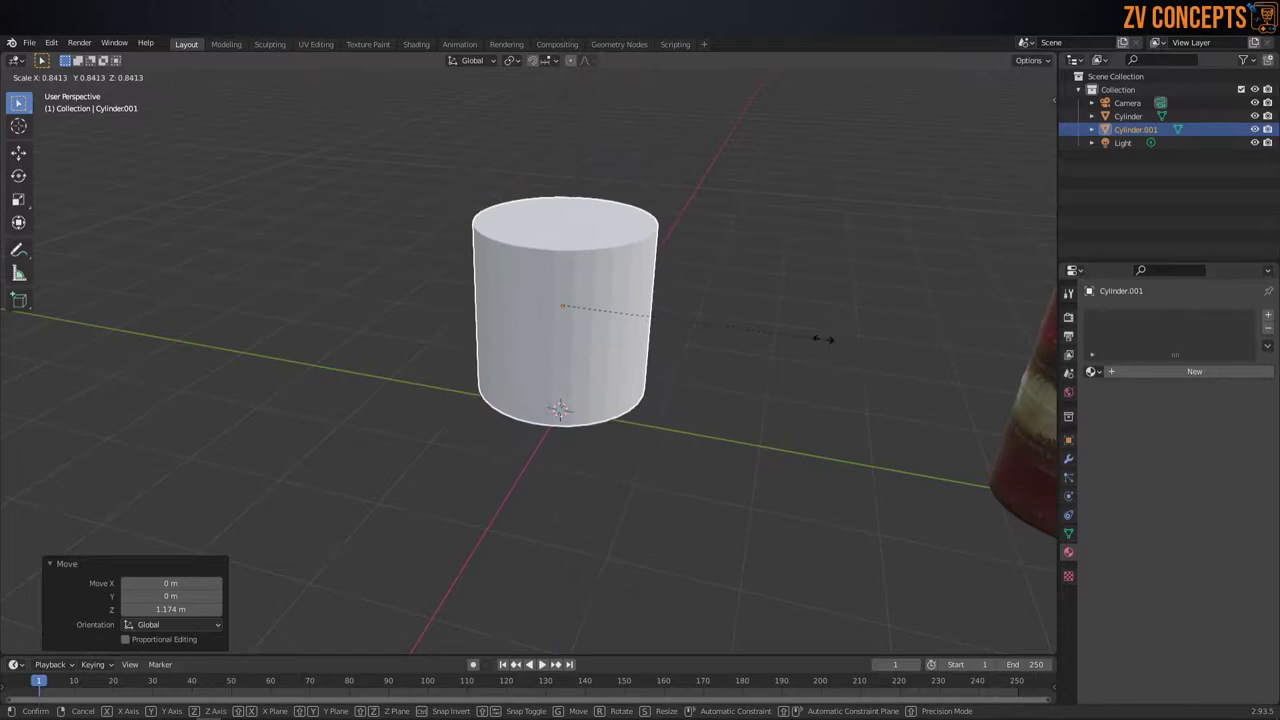
{"action": "key", "text": "Escape"}
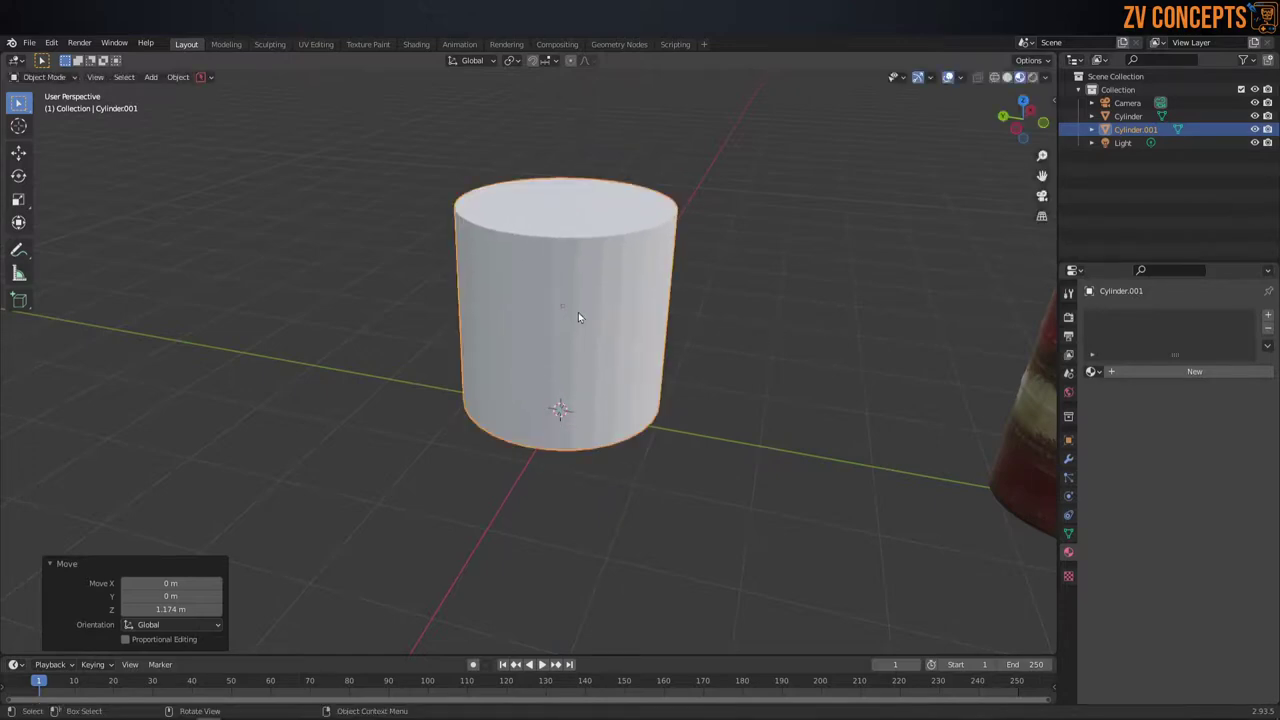
{"action": "middle_click_drag", "start_coordinate": [578, 313], "coordinate": [606, 294]}
{"action": "key", "text": "Tab"}
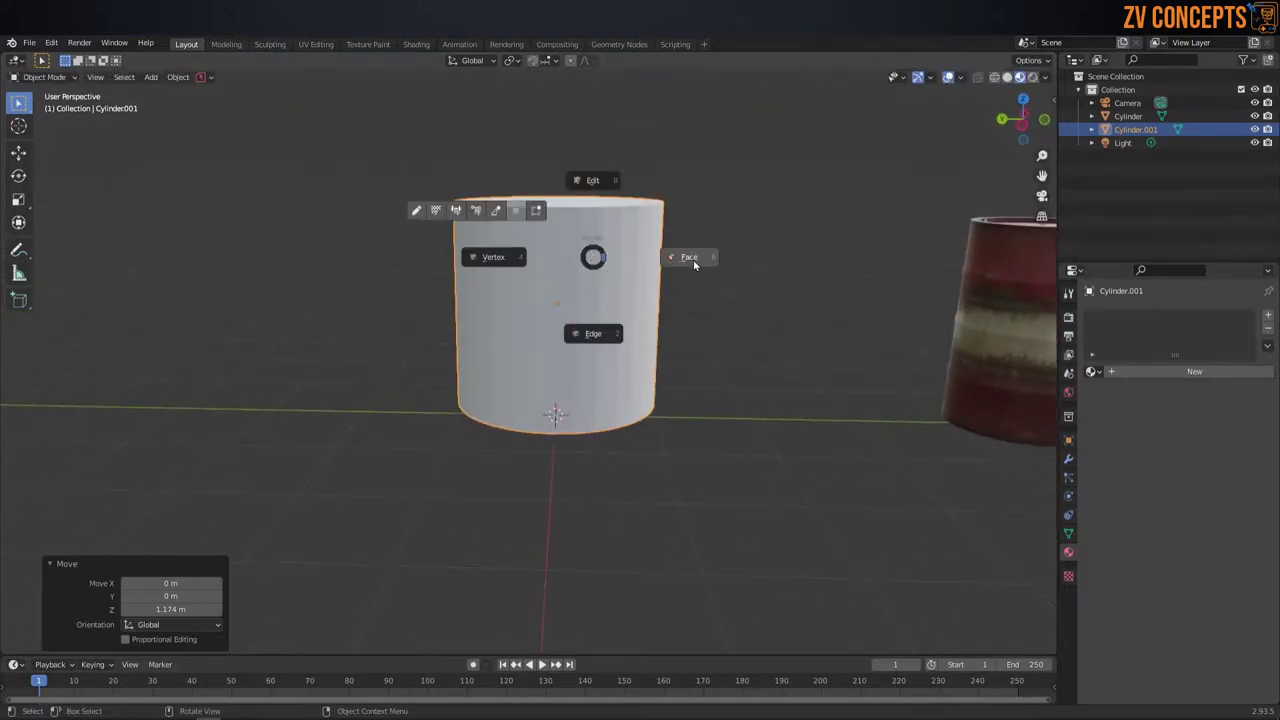
Step: In Edit Mode, stretch the cylinder taller along Z
{"action": "left_click", "coordinate": [694, 263]}
{"action": "middle_click_drag", "start_coordinate": [700, 266], "coordinate": [722, 273]}
{"action": "key", "text": "s"}
{"action": "key", "text": "z"}
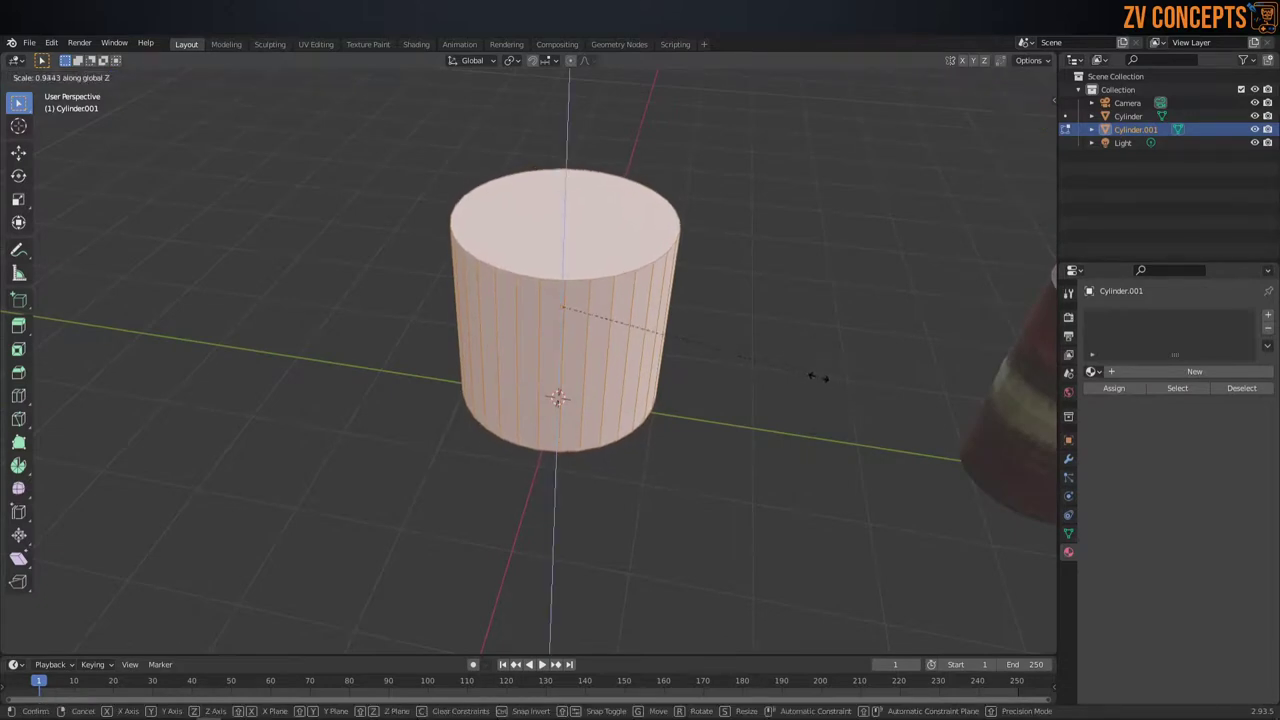
{"action": "left_click", "coordinate": [820, 376]}
{"action": "key", "text": "s"}
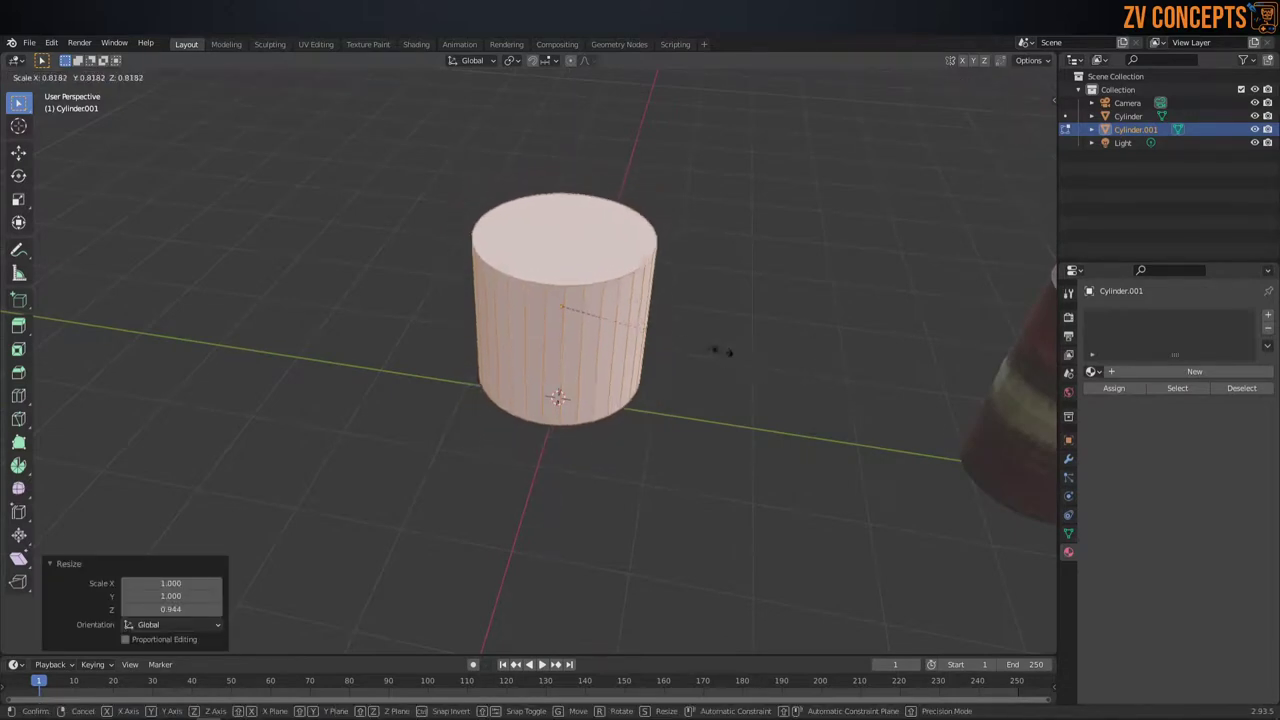
{"action": "key", "text": "z"}
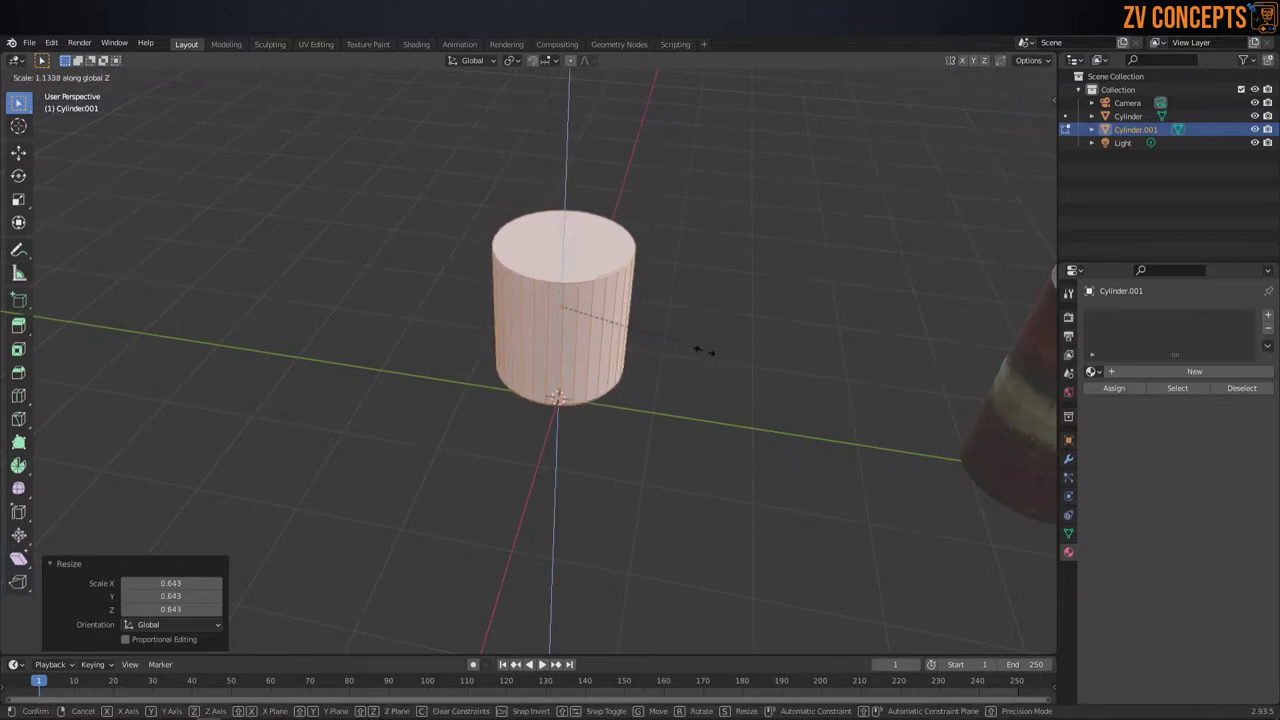
{"action": "left_click", "coordinate": [679, 377]}
{"action": "middle_click_drag", "start_coordinate": [679, 377], "coordinate": [639, 324]}
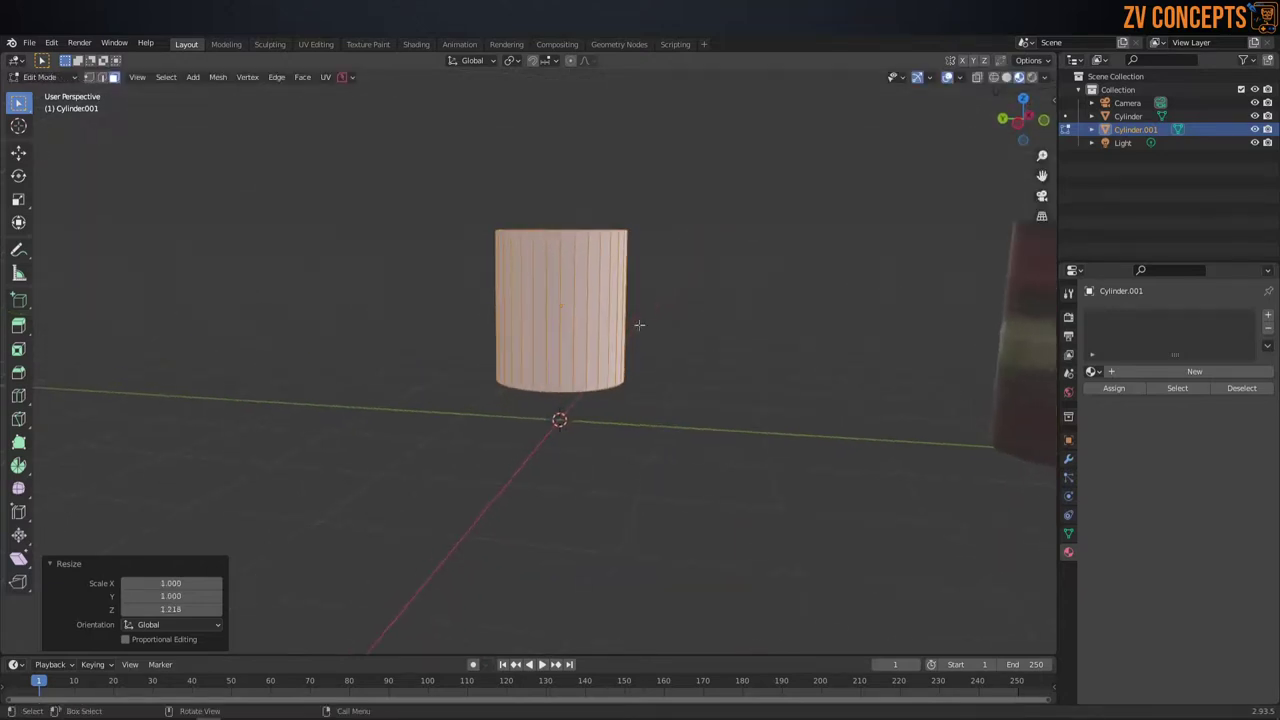
{"action": "key", "text": "s"}
{"action": "key", "text": "z"}
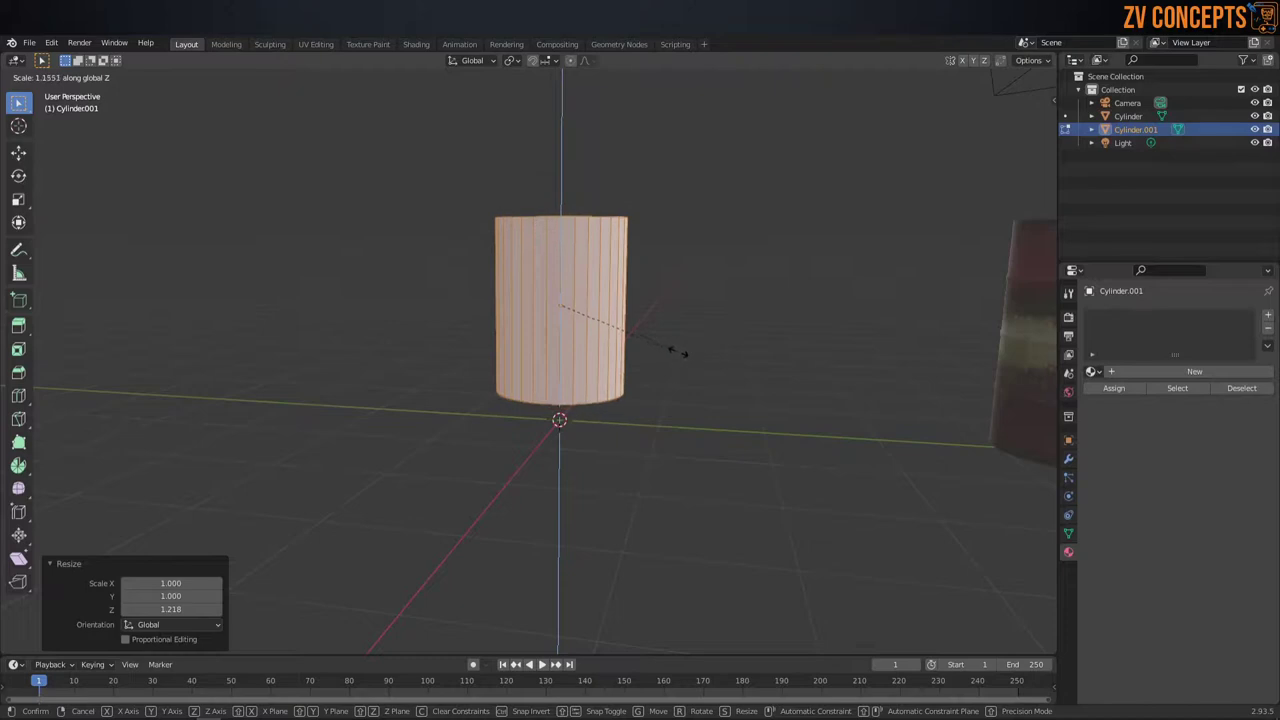
{"action": "left_click", "coordinate": [627, 322]}
{"action": "middle_click_drag", "start_coordinate": [627, 322], "coordinate": [600, 277]}
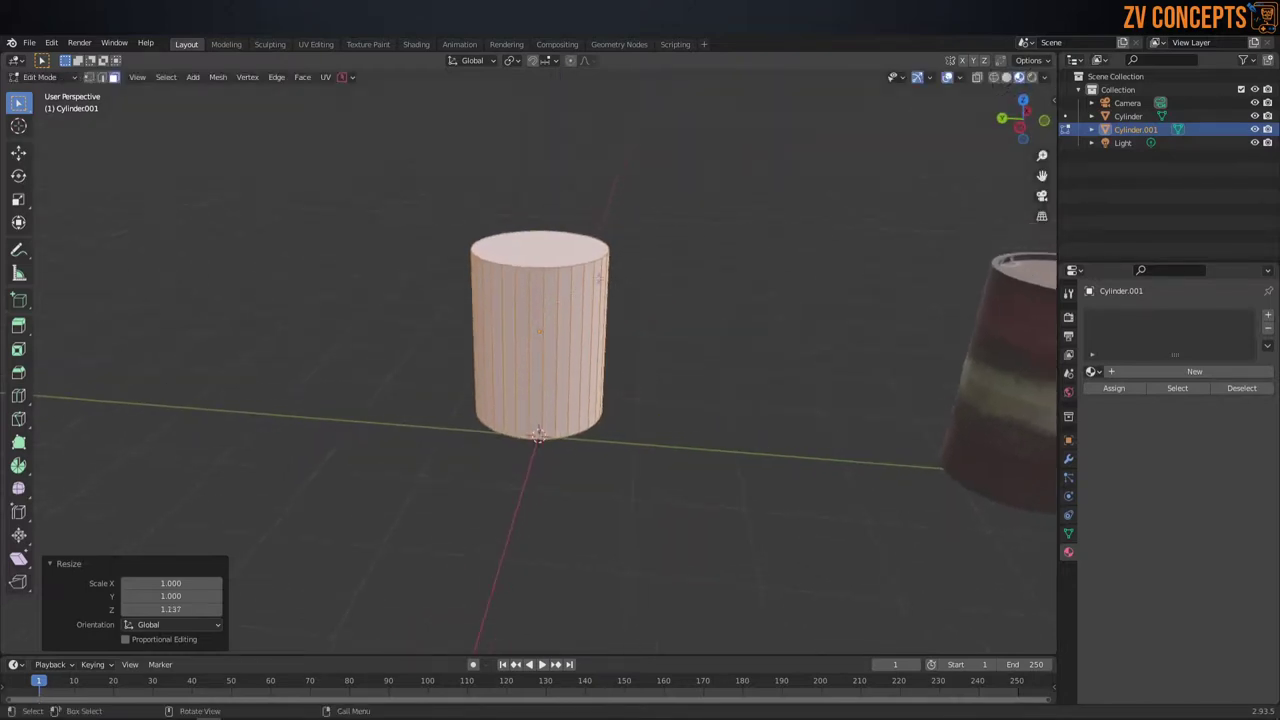
Step: Cut a centred edge loop around the middle and scale it outward into a bulge
{"action": "key", "text": "ctrl+r"}
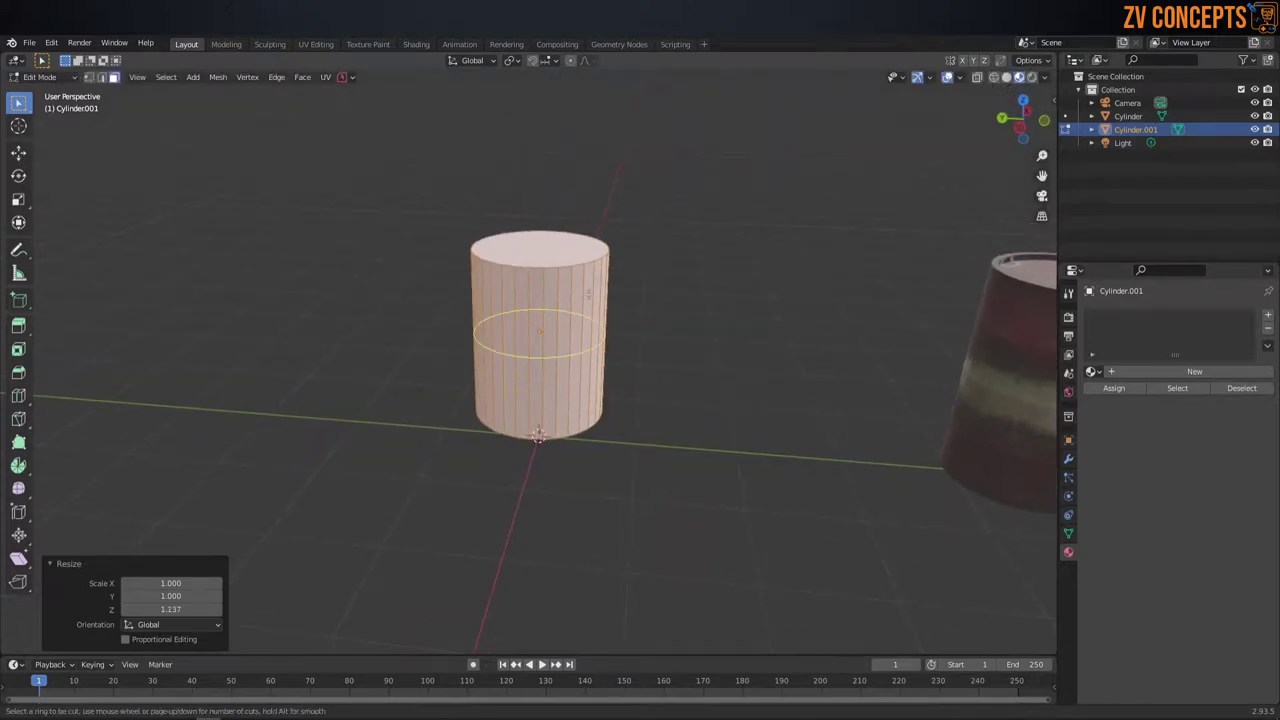
{"action": "left_click", "coordinate": [587, 293]}
{"action": "right_click", "coordinate": [587, 293]}
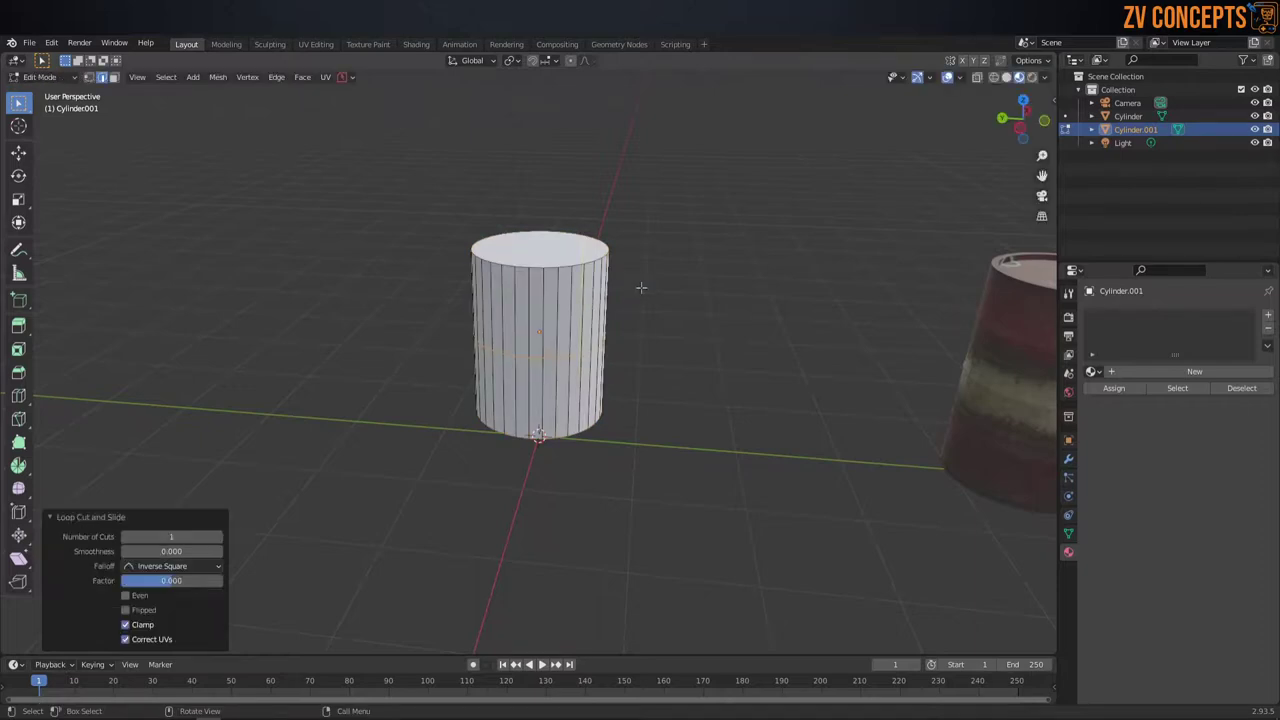
{"action": "scroll", "coordinate": [604, 340], "scroll_direction": "up", "scroll_amount": 1}
{"action": "key", "text": "s"}
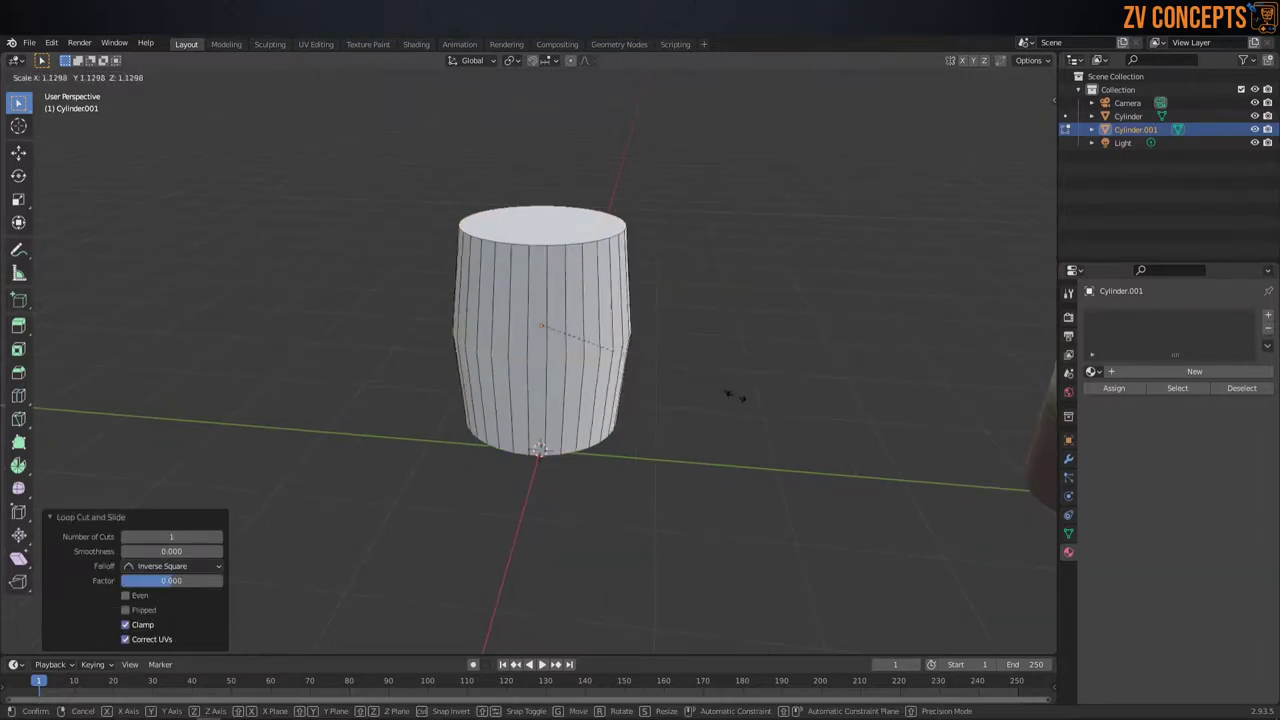
{"action": "left_click", "coordinate": [753, 405]}
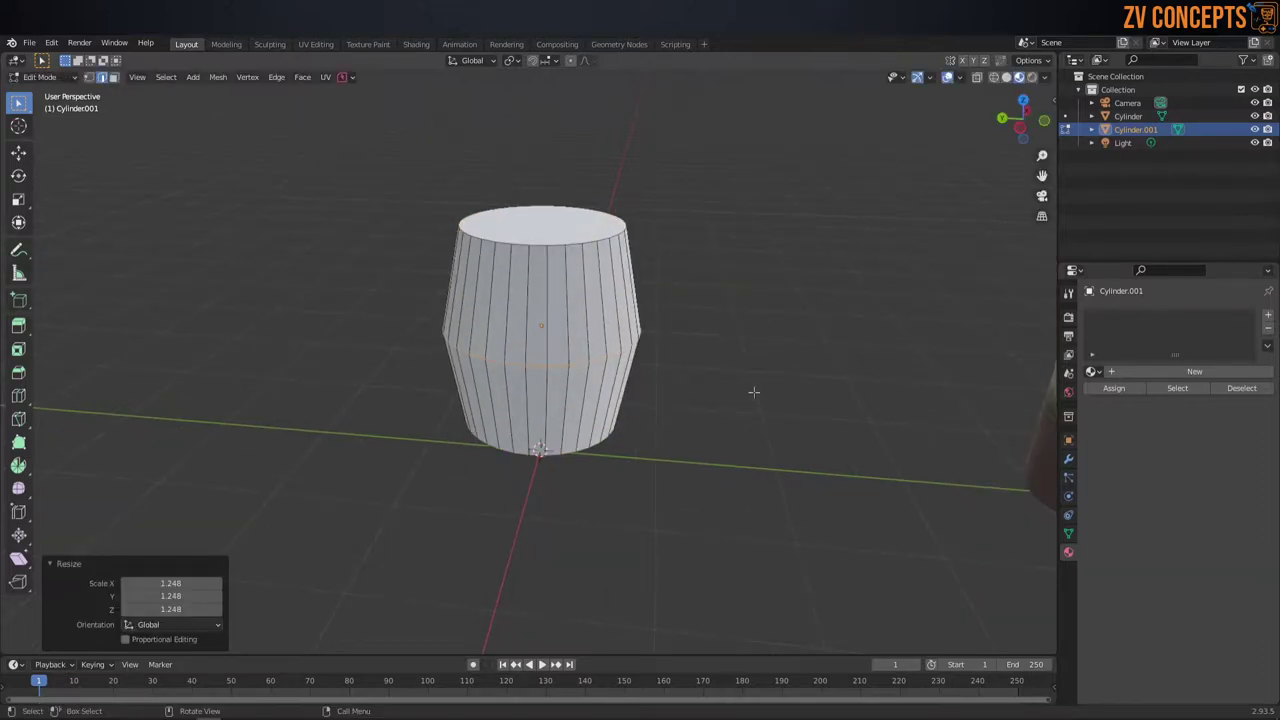
{"action": "key", "text": "s"}
{"action": "left_click", "coordinate": [735, 387]}
Step: Bevel the middle loop into a rounded three-segment band and return to Object Mode
{"action": "key", "text": "ctrl+b"}
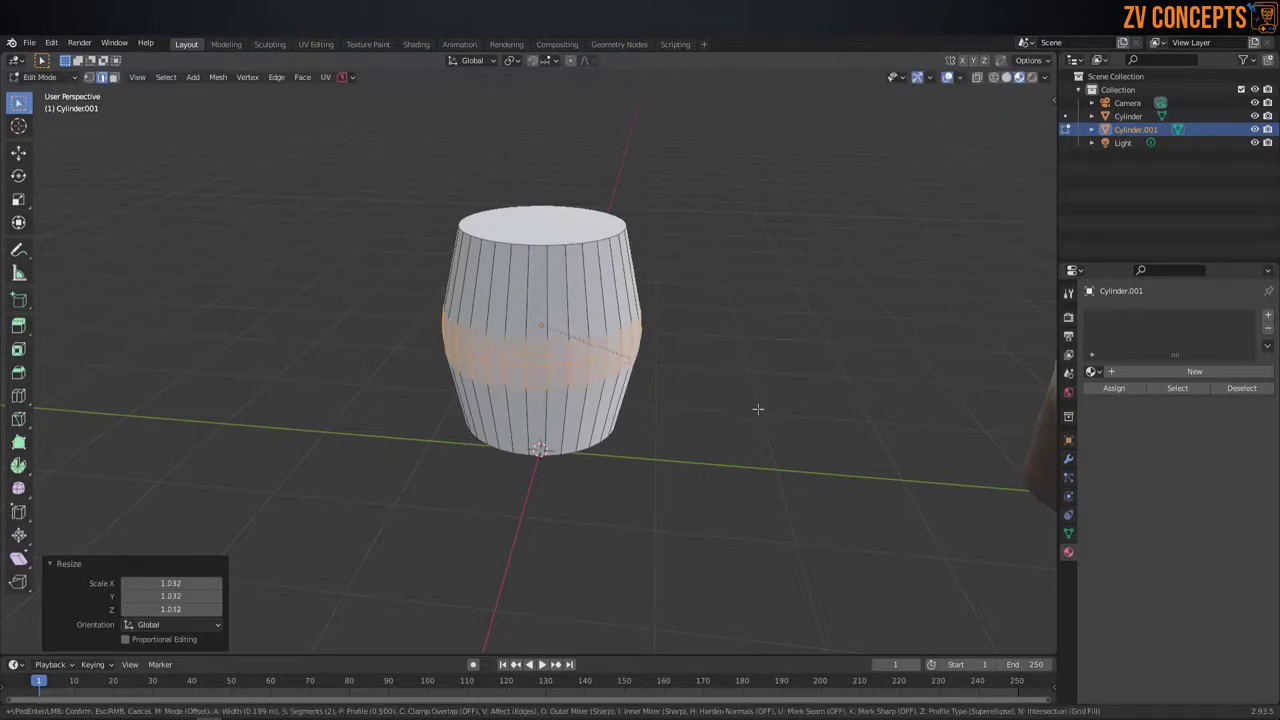
{"action": "scroll", "coordinate": [792, 455], "scroll_direction": "up", "scroll_amount": 1}
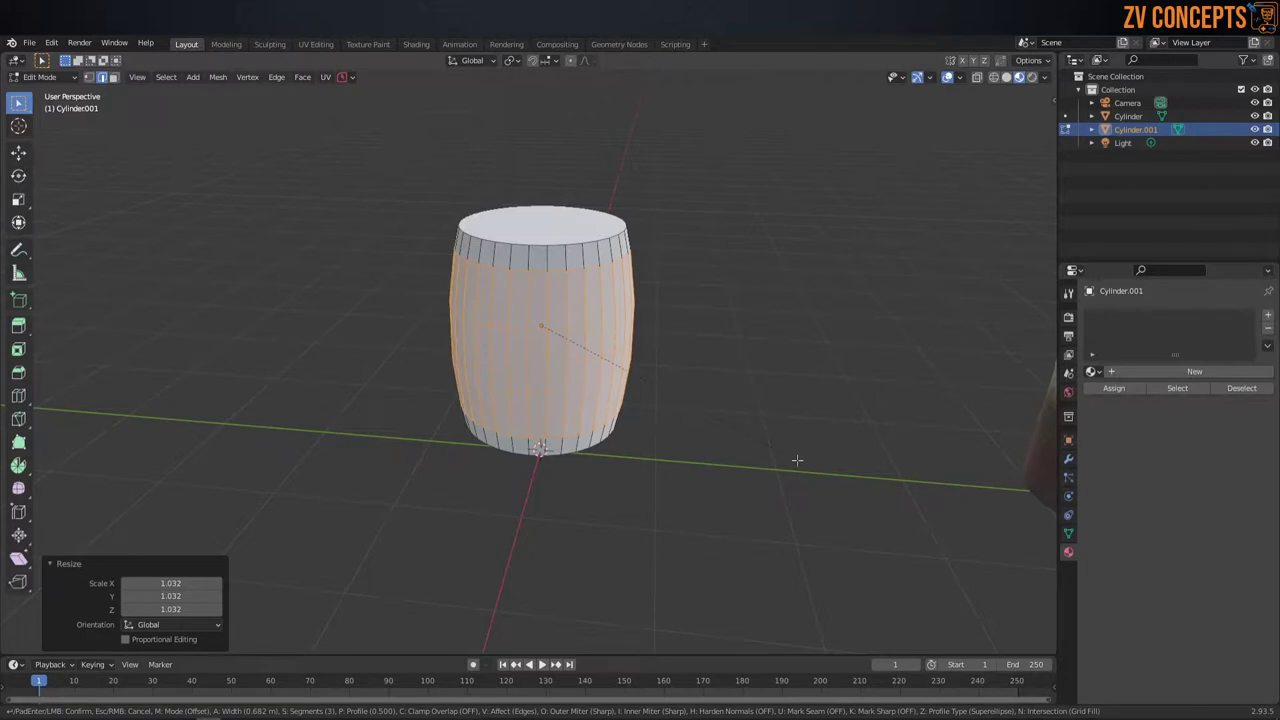
{"action": "left_click", "coordinate": [798, 460]}
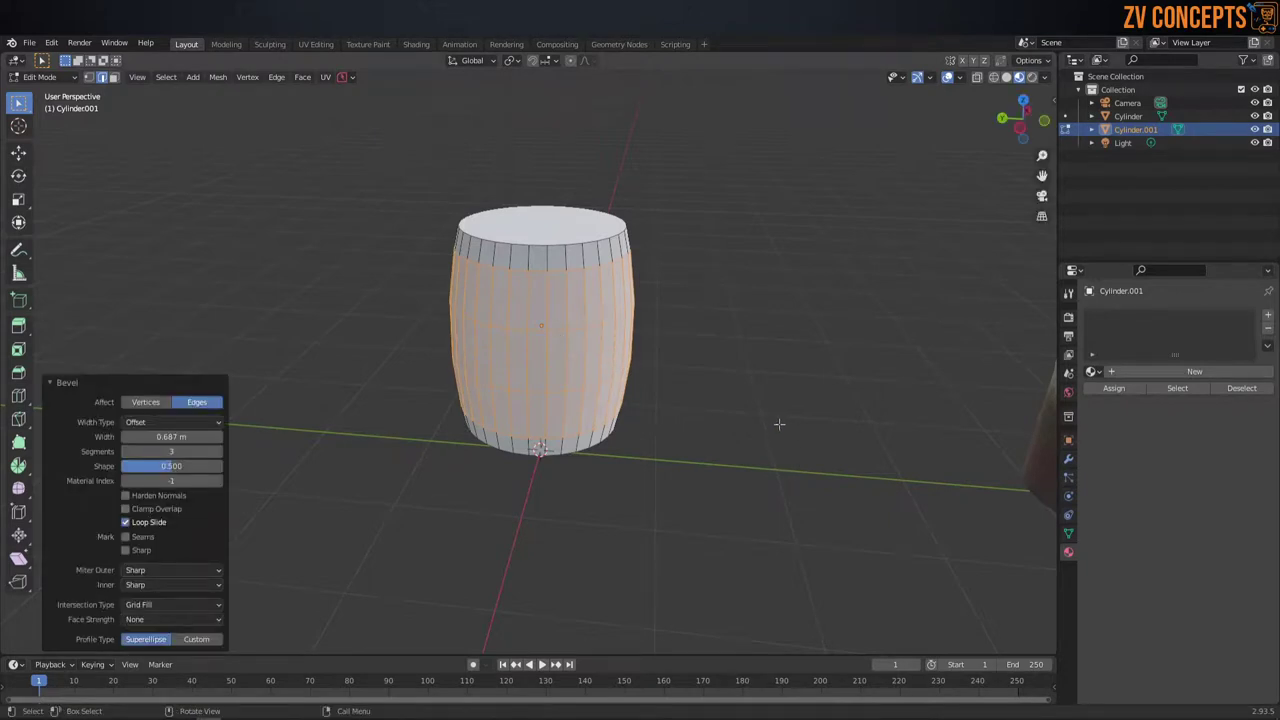
{"action": "key", "text": "ctrl+Tab"}
{"action": "left_click", "coordinate": [580, 365]}
{"action": "middle_click_drag", "start_coordinate": [675, 253], "coordinate": [584, 286]}
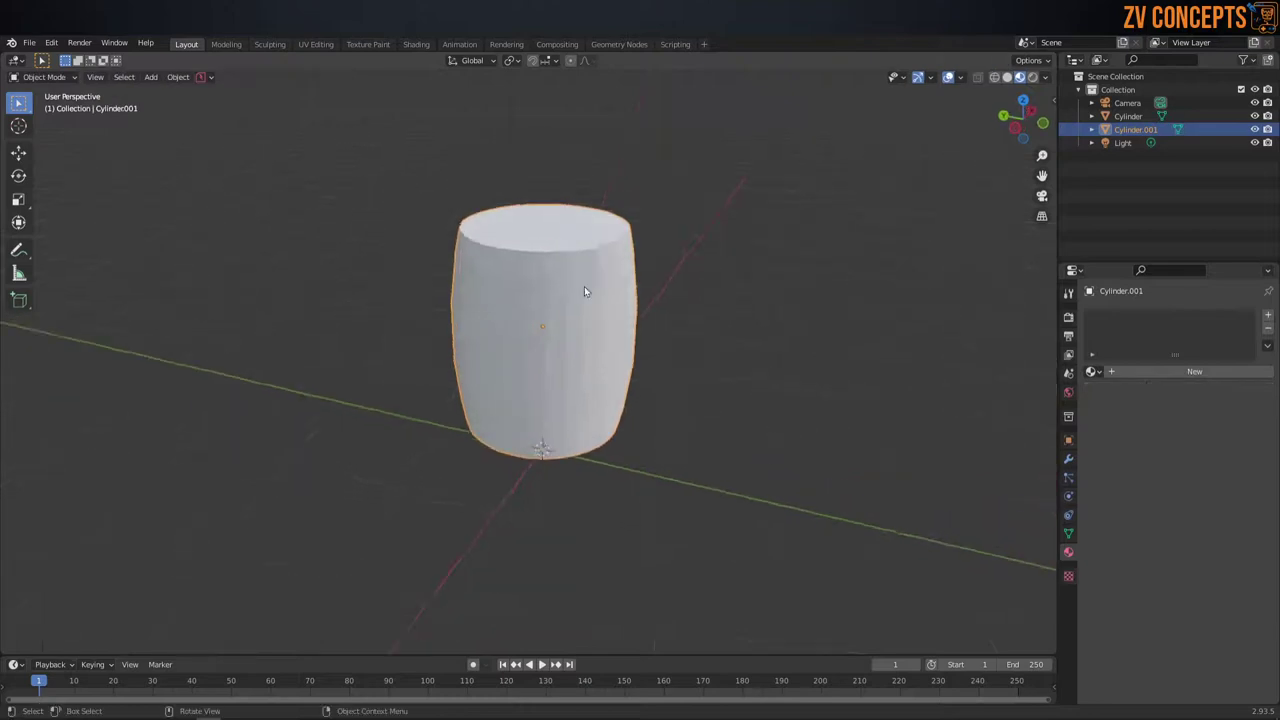
Step: In Edit Mode, try insetting the top face, then undo back to the angular barrel shape
{"action": "scroll", "coordinate": [584, 286], "scroll_direction": "up", "scroll_amount": 2}
{"action": "scroll", "coordinate": [601, 306], "scroll_direction": "down", "scroll_amount": 1}
{"action": "scroll", "coordinate": [562, 248], "scroll_direction": "down", "scroll_amount": 2}
{"action": "scroll", "coordinate": [541, 291], "scroll_direction": "up", "scroll_amount": 1}
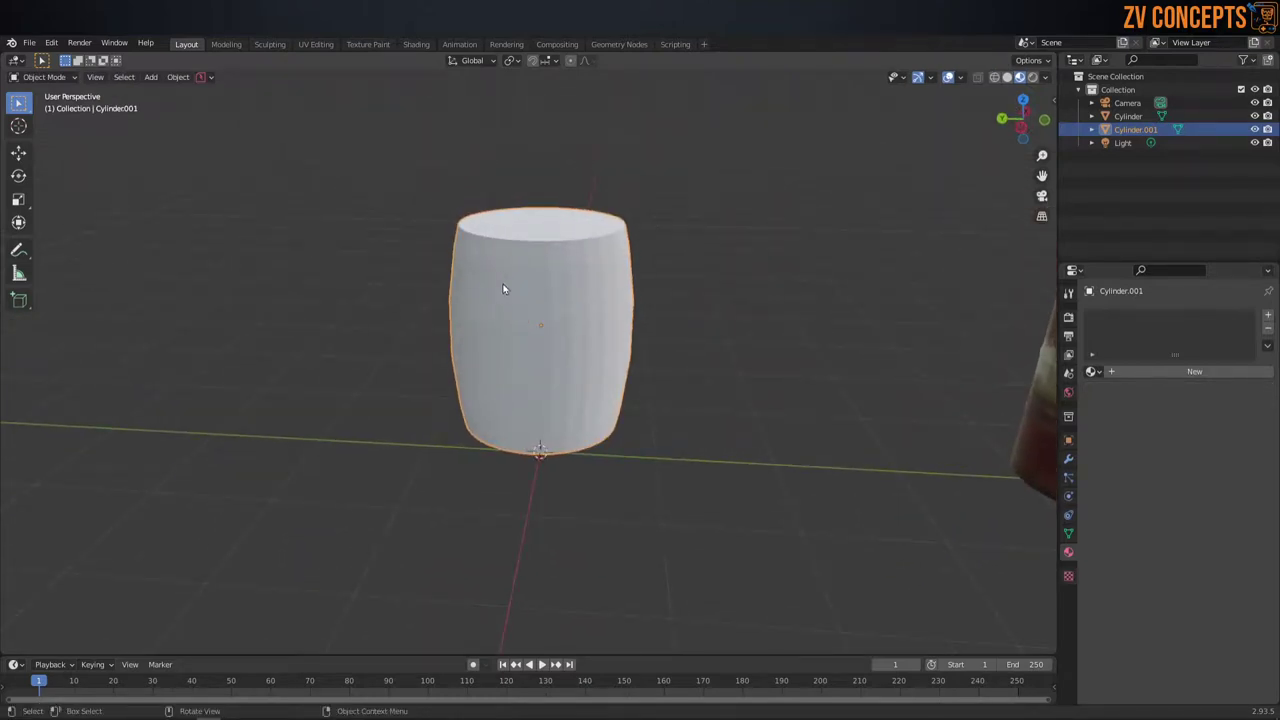
{"action": "mouse_move", "coordinate": [568, 258]}
{"action": "middle_mouse_down"}
{"action": "mouse_move", "coordinate": [612, 248]}
{"action": "mouse_move", "coordinate": [560, 277]}
{"action": "mouse_move", "coordinate": [517, 266]}
{"action": "middle_mouse_up"}
{"action": "key", "text": "ctrl+Tab"}
{"action": "left_click", "coordinate": [607, 264]}
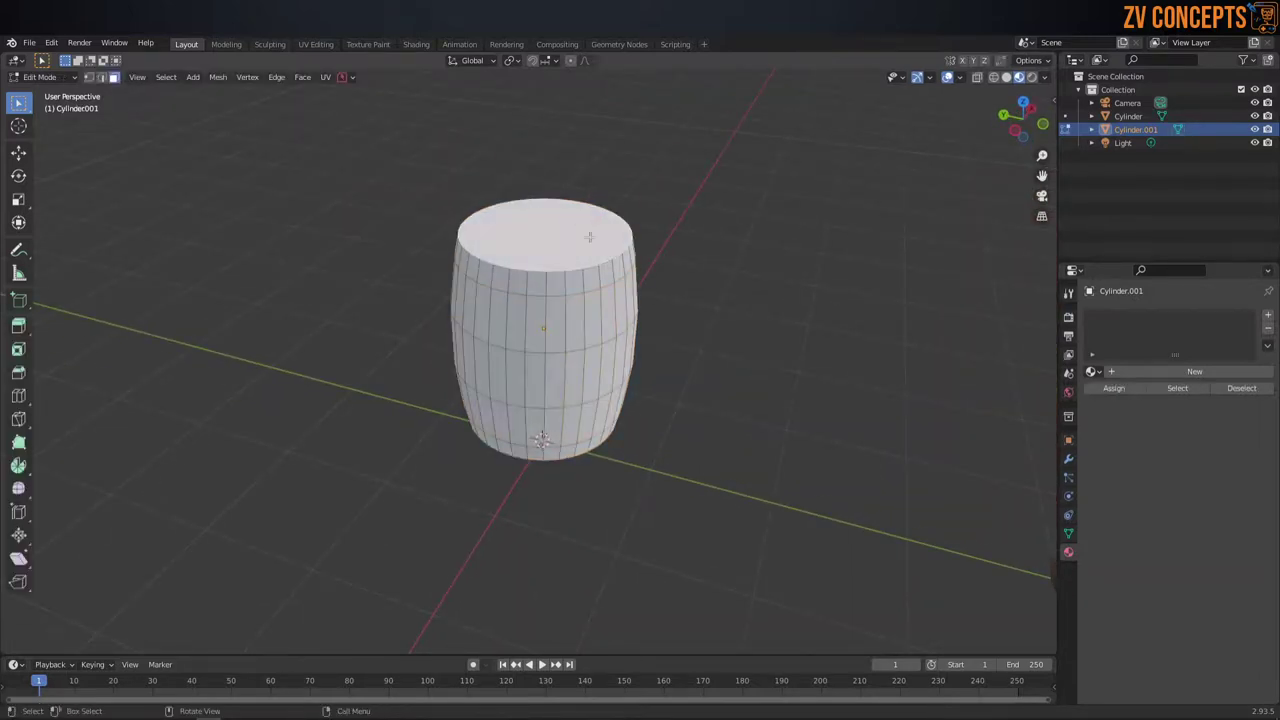
{"action": "key", "text": "i"}
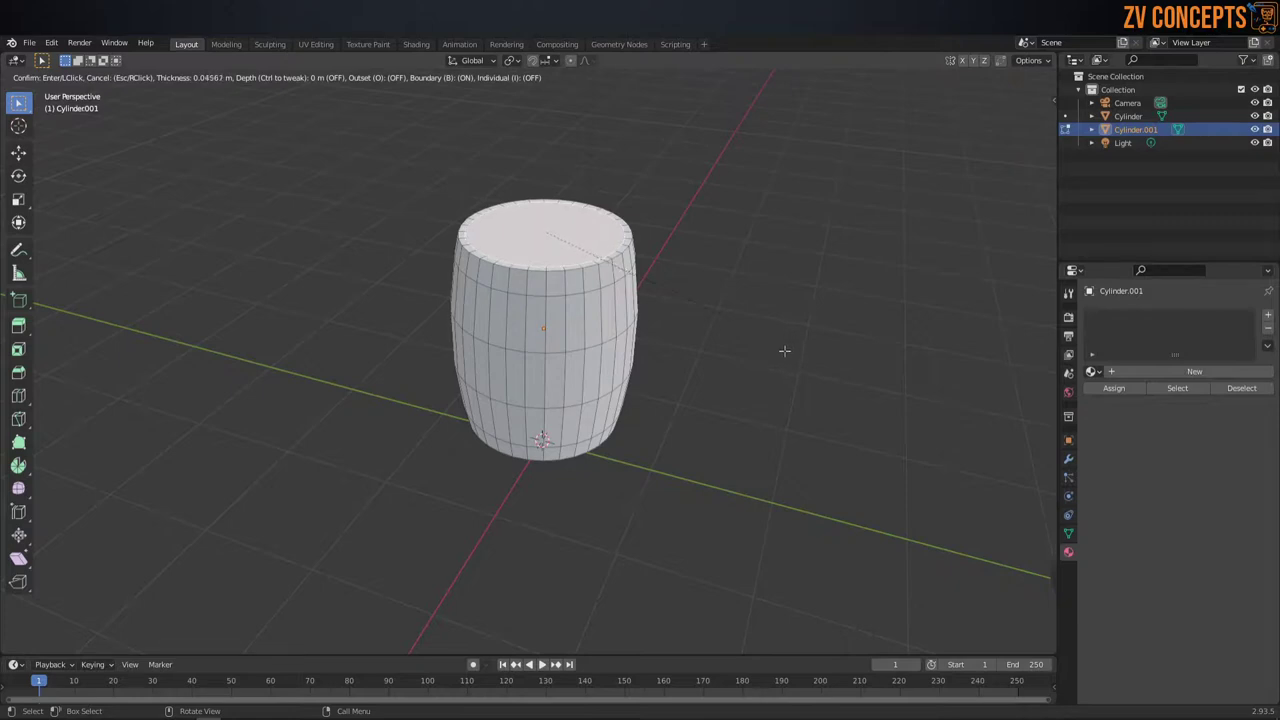
{"action": "left_click", "coordinate": [784, 351]}
{"action": "key", "text": "ctrl+i"}
{"action": "middle_click_drag", "start_coordinate": [689, 266], "coordinate": [575, 352]}
{"action": "key", "text": "ctrl+z"}
{"action": "key", "text": "ctrl+z"}
{"action": "key", "text": "ctrl+z"}
{"action": "key", "text": "ctrl+z"}
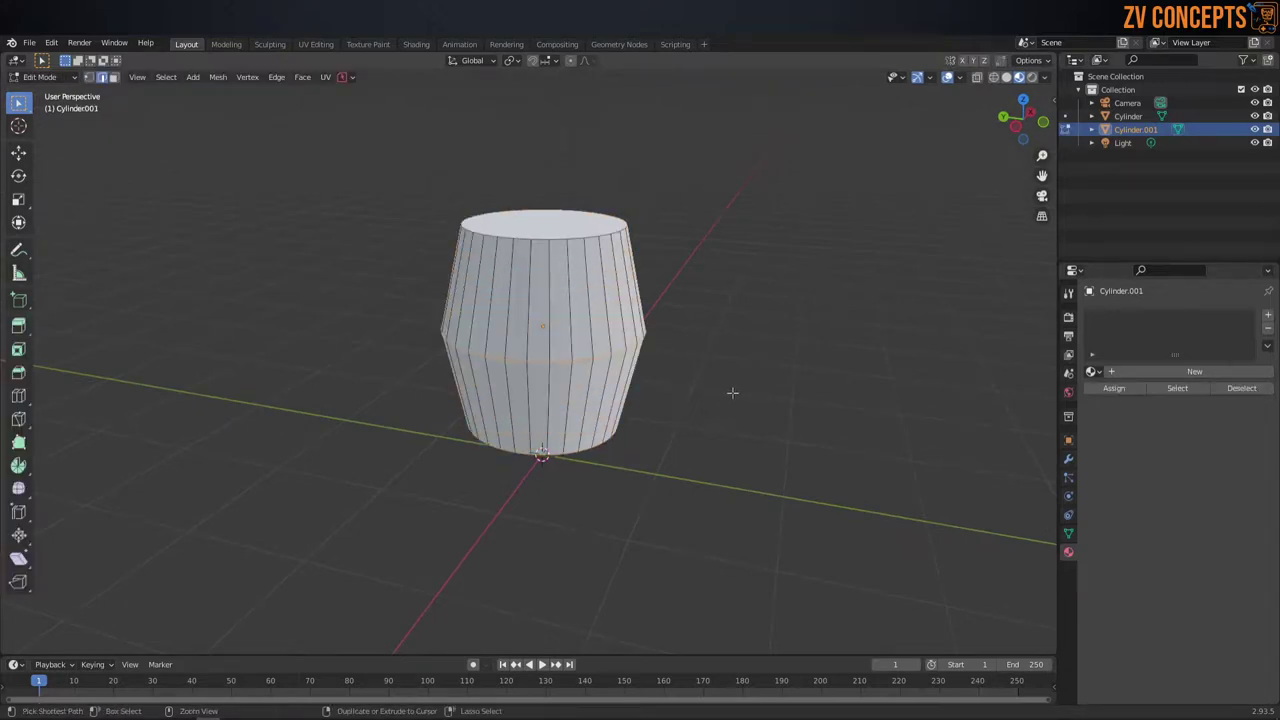
Step: Scale the middle loop outward and re-bevel it with 5 segments, then leave Edit Mode
{"action": "key", "text": "s"}
{"action": "left_click", "coordinate": [747, 404]}
{"action": "key", "text": "ctrl+b"}
{"action": "scroll", "coordinate": [827, 477], "scroll_direction": "up", "scroll_amount": 2}
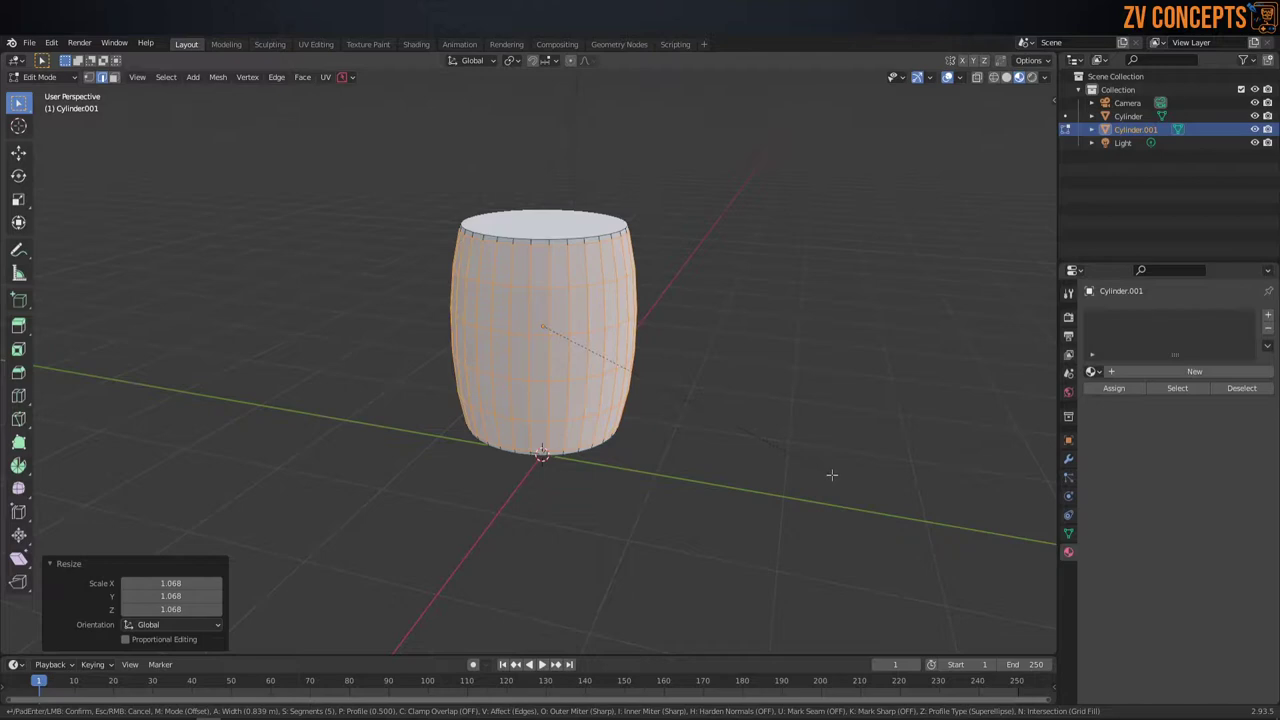
{"action": "left_click", "coordinate": [831, 475]}
{"action": "key", "text": "ctrl+Tab"}
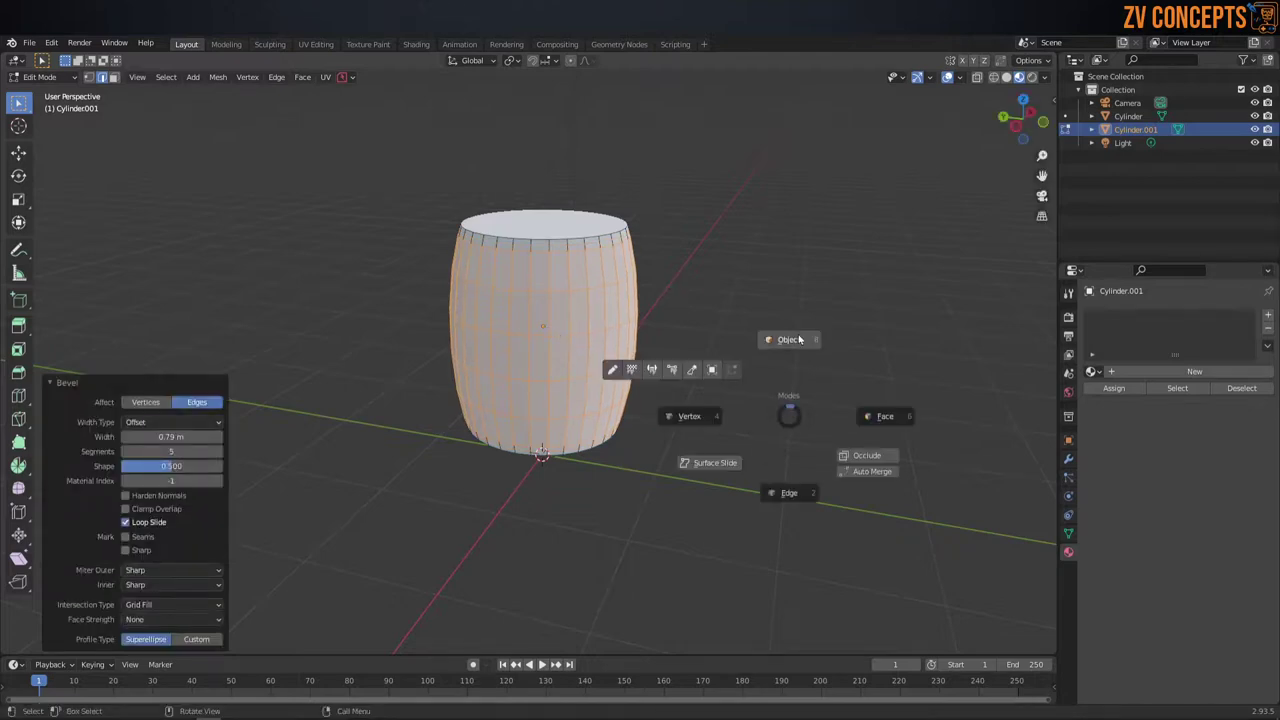
{"action": "right_click", "coordinate": [577, 278]}
Step: Shade Cylinder.001 smooth and enable Auto Smooth at 45° under Object Data Normals
{"action": "left_click", "coordinate": [528, 256]}
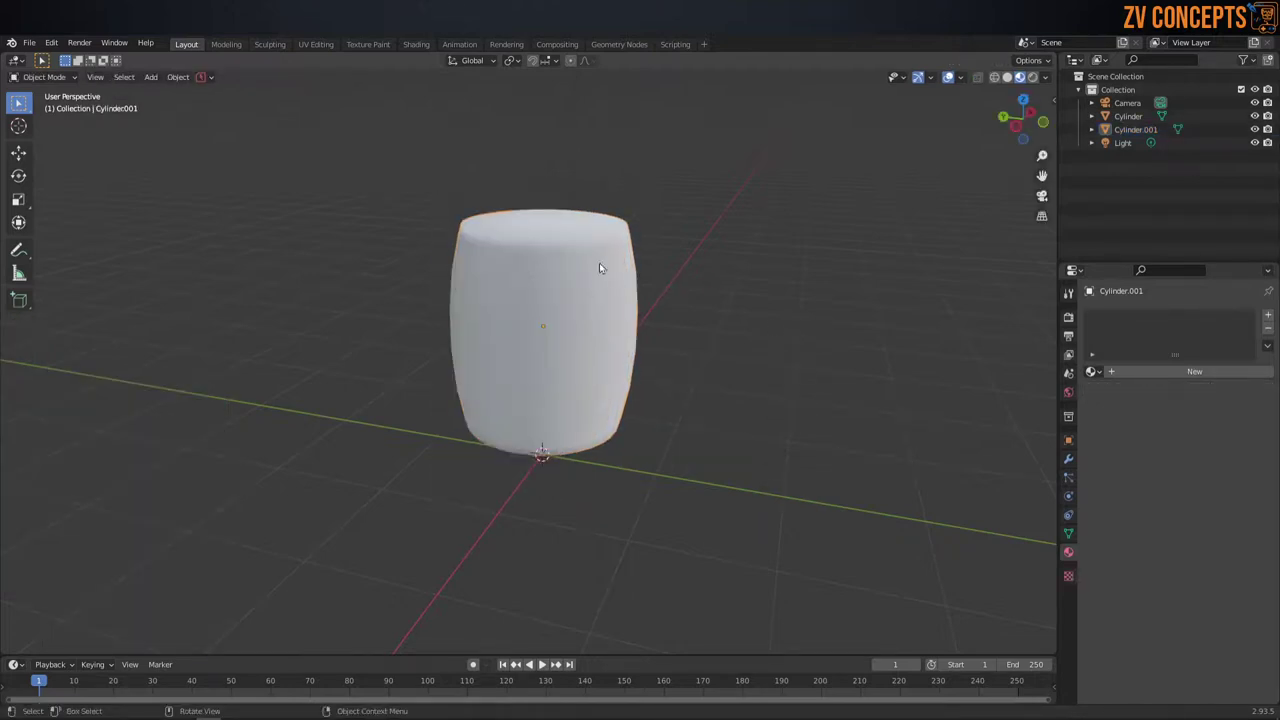
{"action": "left_click", "coordinate": [1068, 533]}
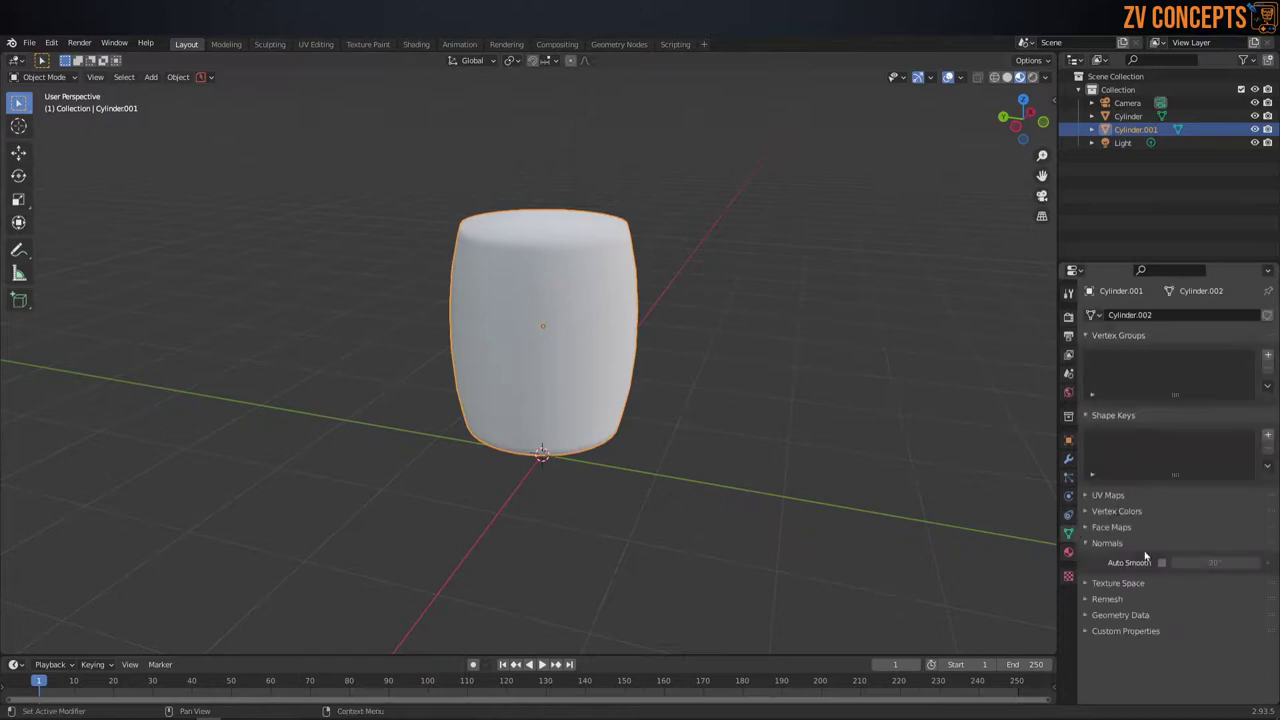
{"action": "left_click", "coordinate": [1161, 563]}
{"action": "left_click", "coordinate": [1222, 563]}
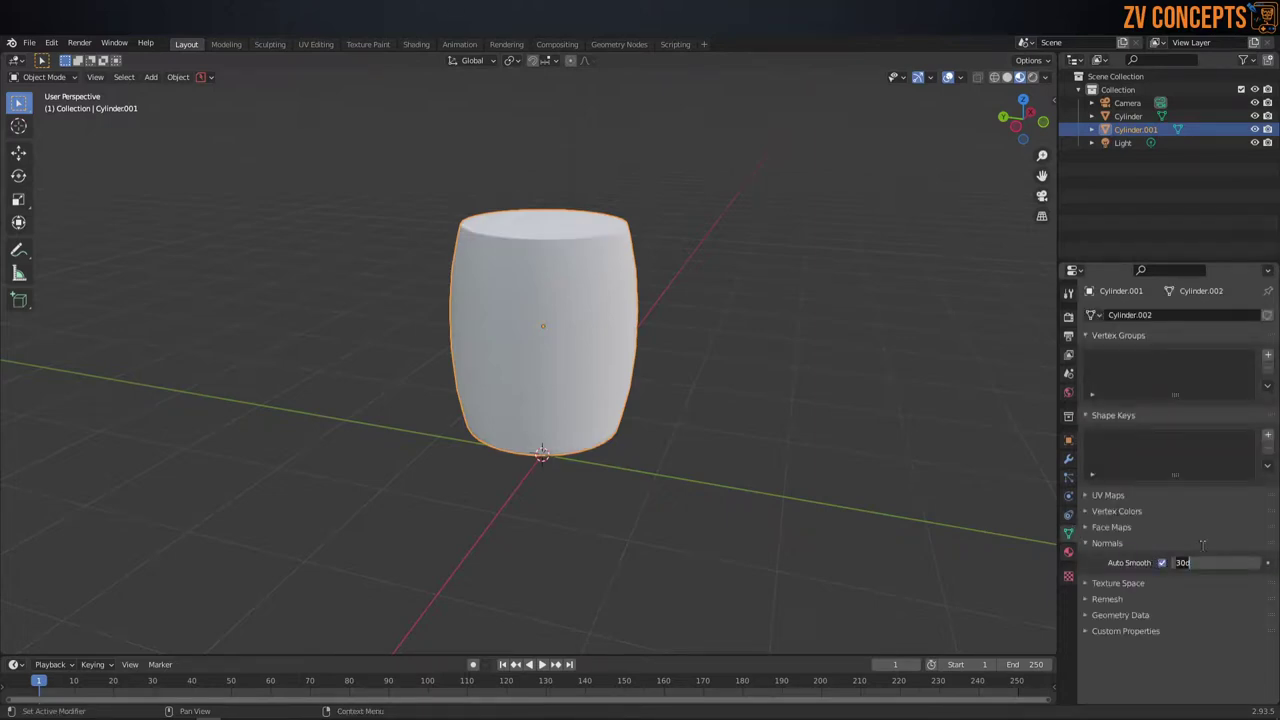
{"action": "key", "text": "Return"}
{"action": "mouse_move", "coordinate": [571, 190]}
{"action": "middle_mouse_down"}
{"action": "mouse_move", "coordinate": [608, 209]}
{"action": "mouse_move", "coordinate": [618, 286]}
{"action": "mouse_move", "coordinate": [533, 302]}
{"action": "middle_mouse_up"}
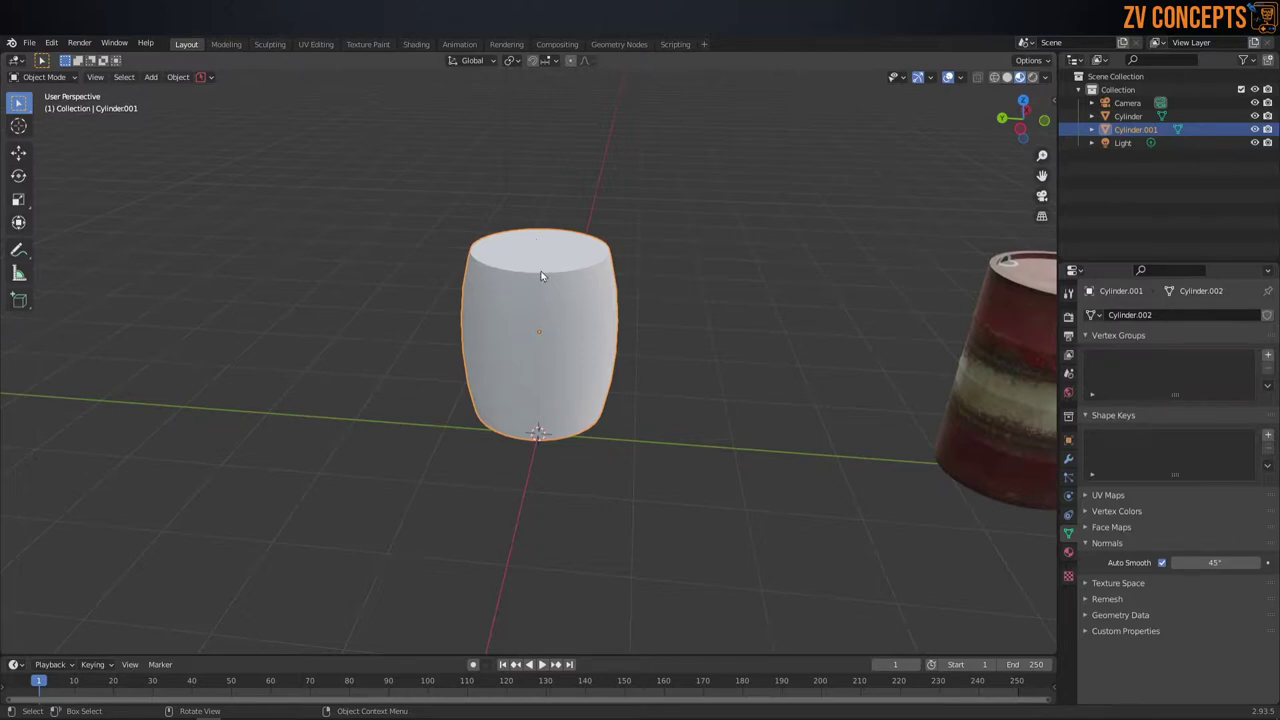
Step: Give the white cylinder a new material named 'Bear barrel' and switch to the Shading workspace
{"action": "left_click", "coordinate": [1068, 551]}
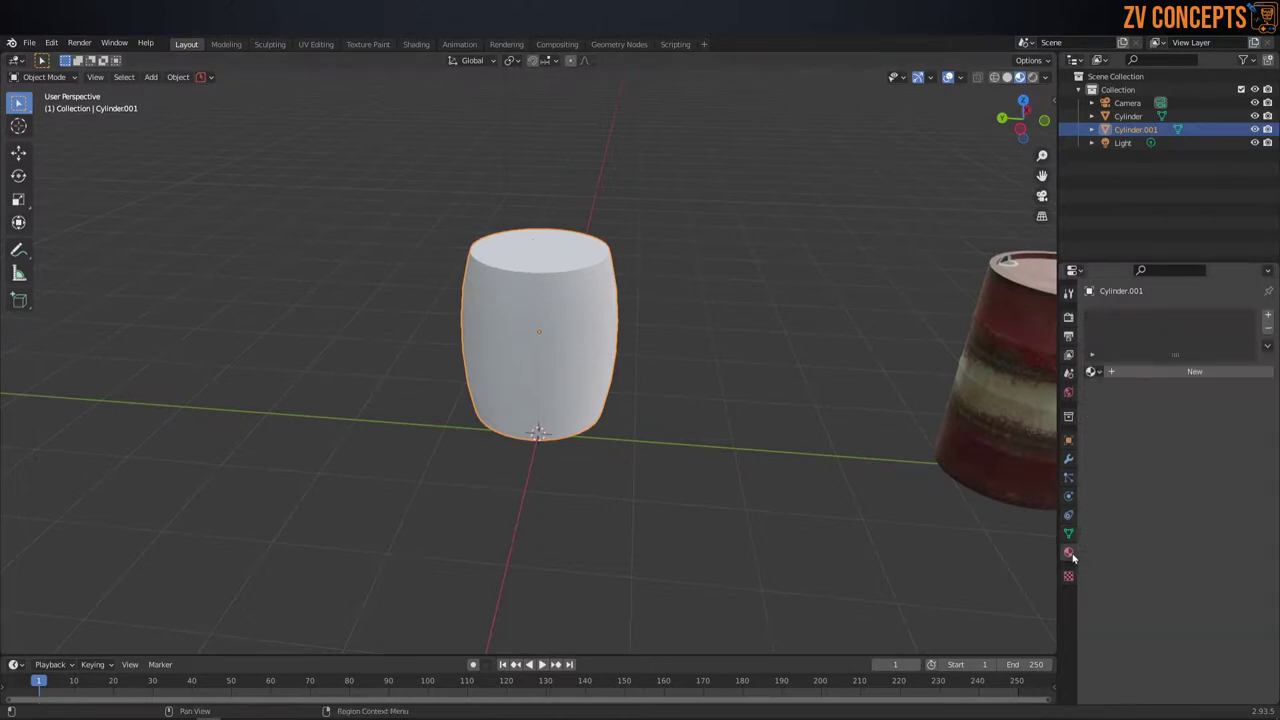
{"action": "left_click", "coordinate": [1222, 375]}
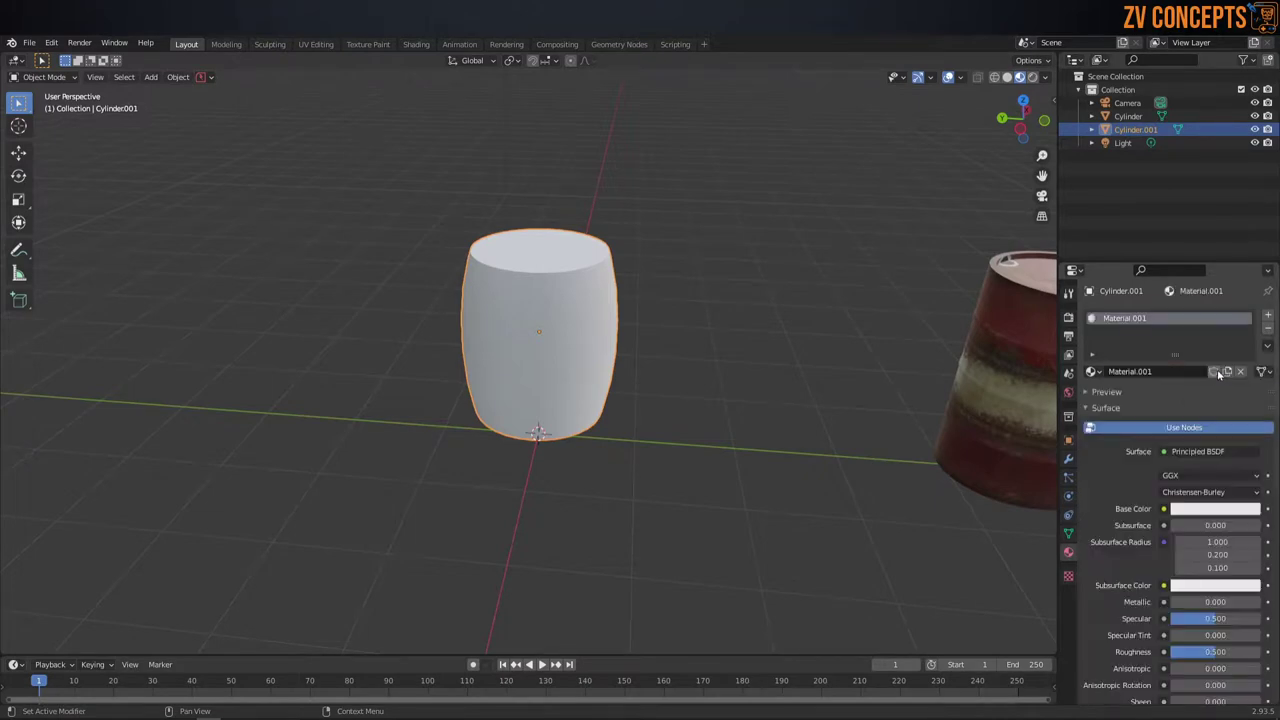
{"action": "left_click", "coordinate": [1161, 372]}
{"action": "type", "text": "Bear barre"}
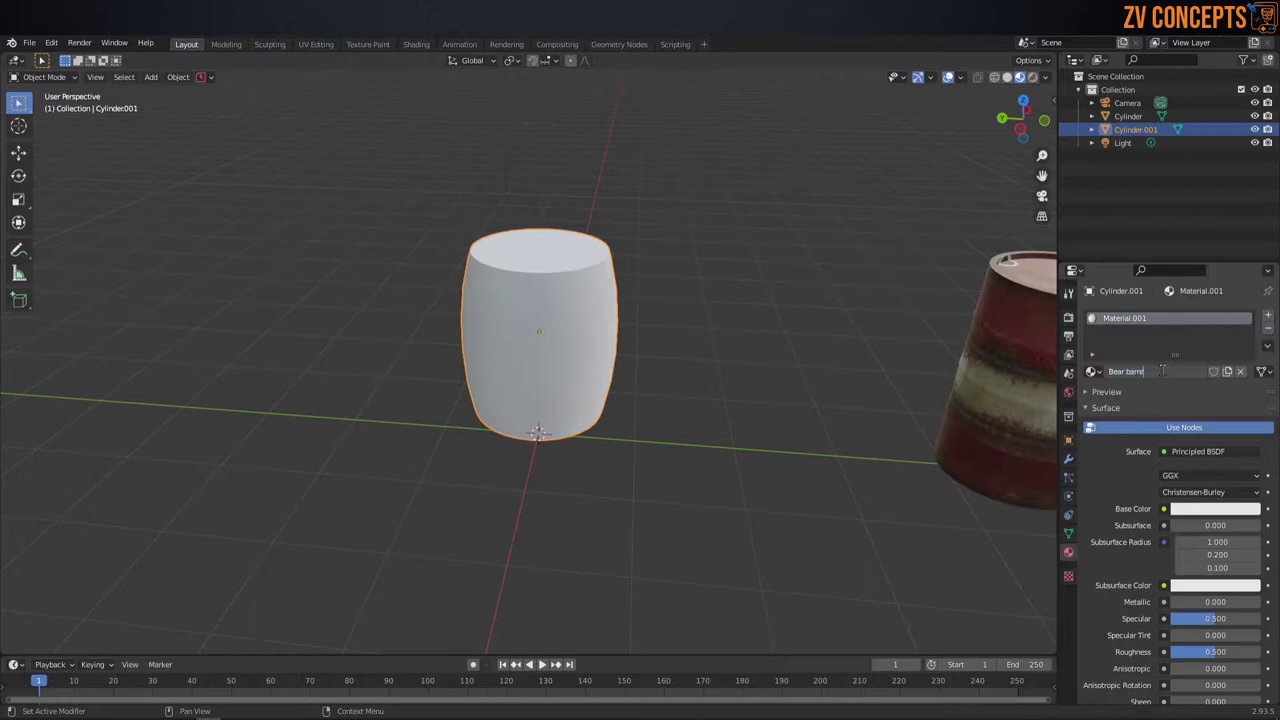
{"action": "type", "text": "l"}
{"action": "key", "text": "Return"}
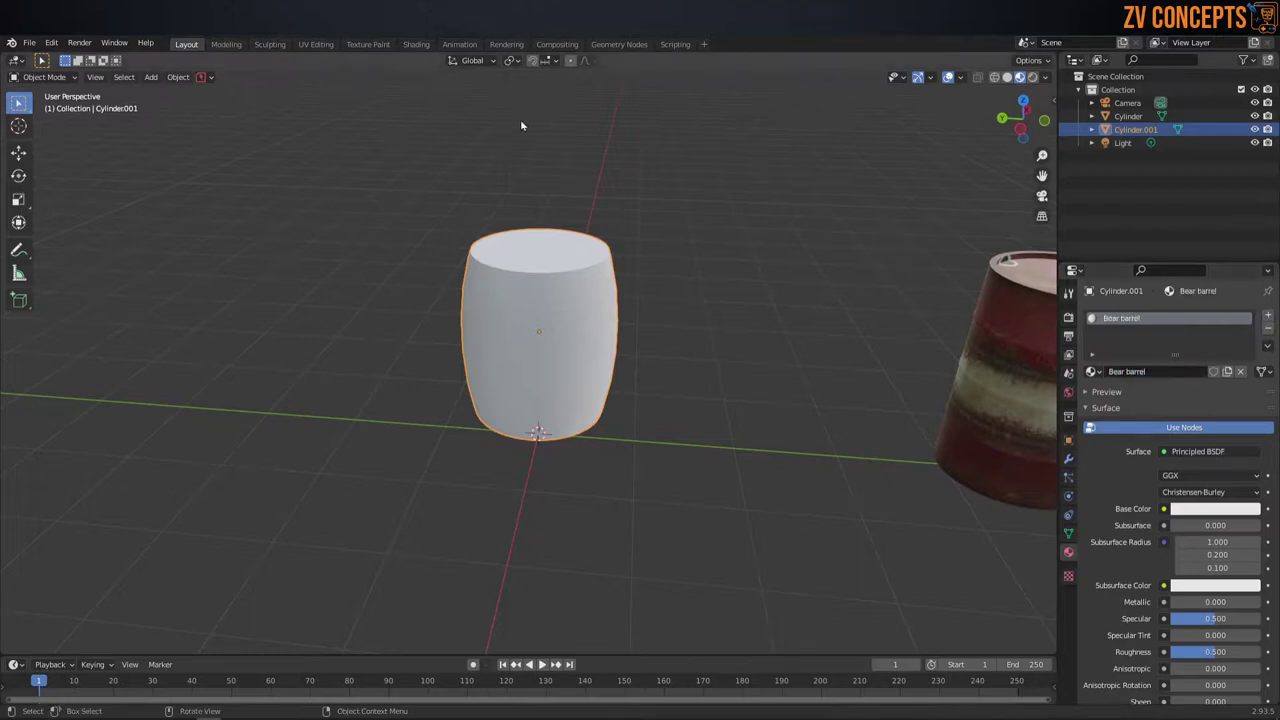
{"action": "left_click", "coordinate": [417, 46]}
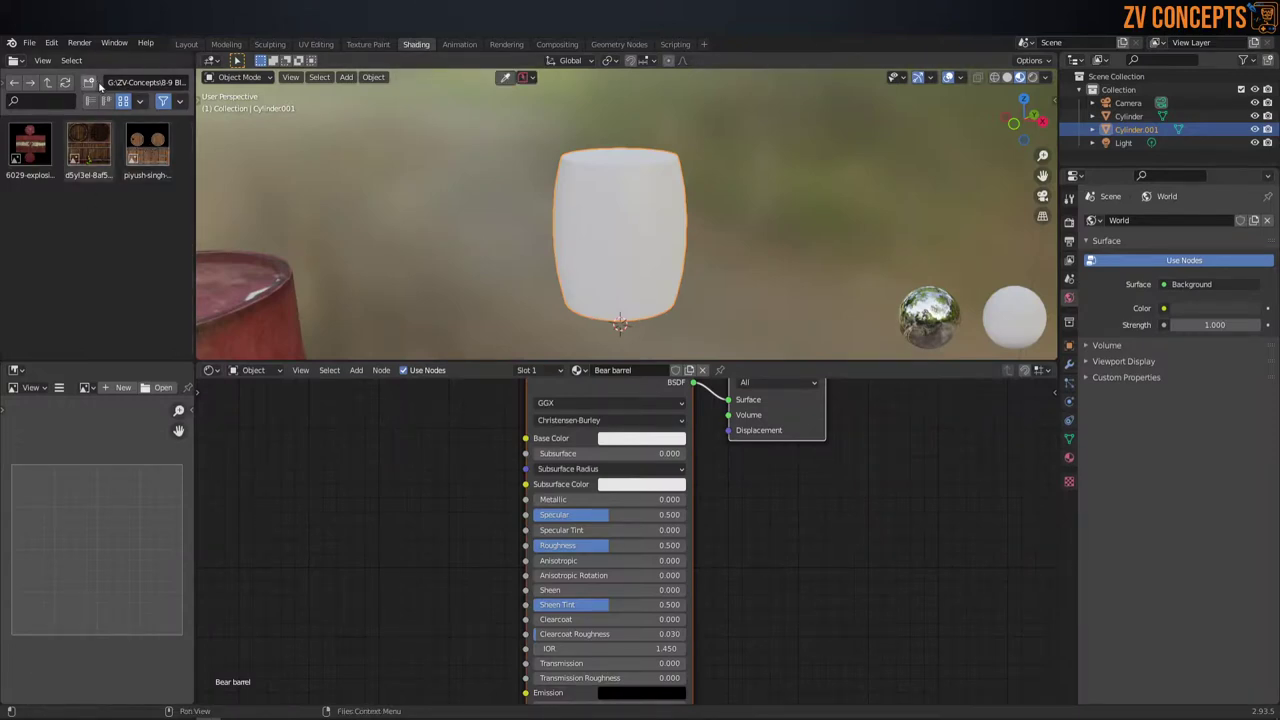
Step: Drag the barrel texture image from the file browser into the Shader Editor as an image node
{"action": "left_click", "coordinate": [139, 152]}
{"action": "left_click_drag", "start_coordinate": [139, 152], "coordinate": [420, 485]}
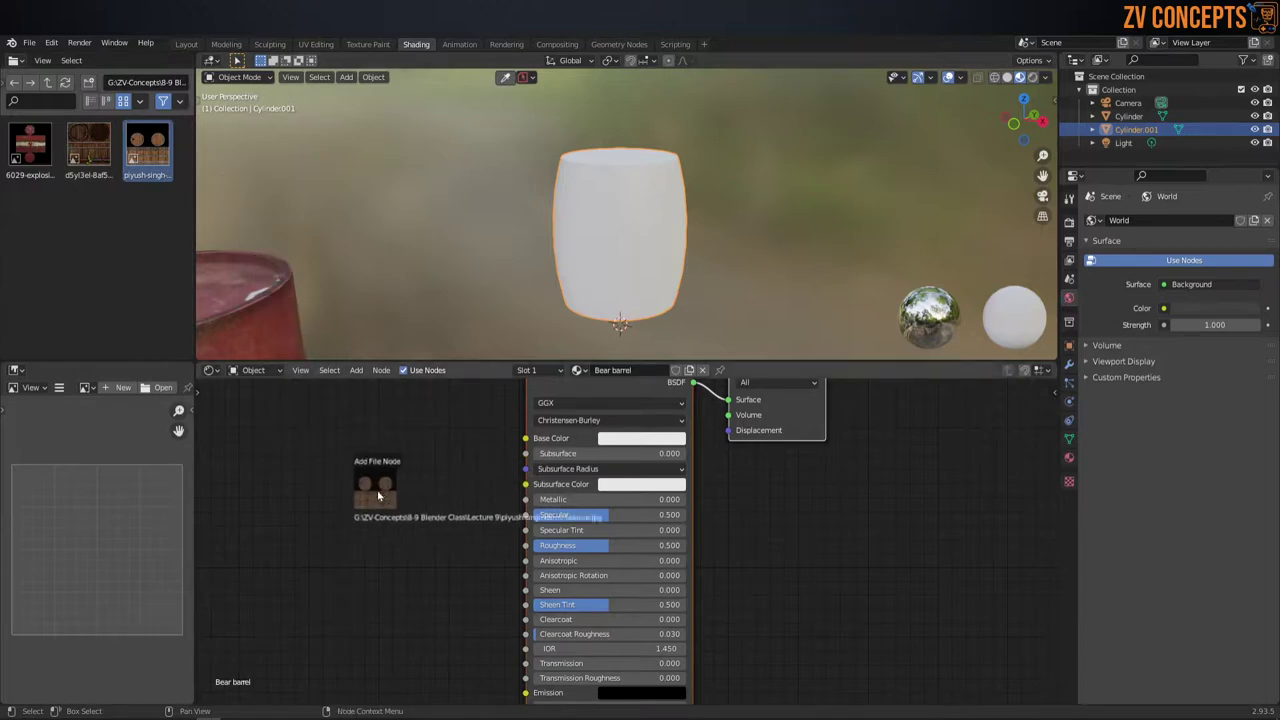
{"action": "scroll", "coordinate": [613, 550], "scroll_direction": "up", "scroll_amount": 2}
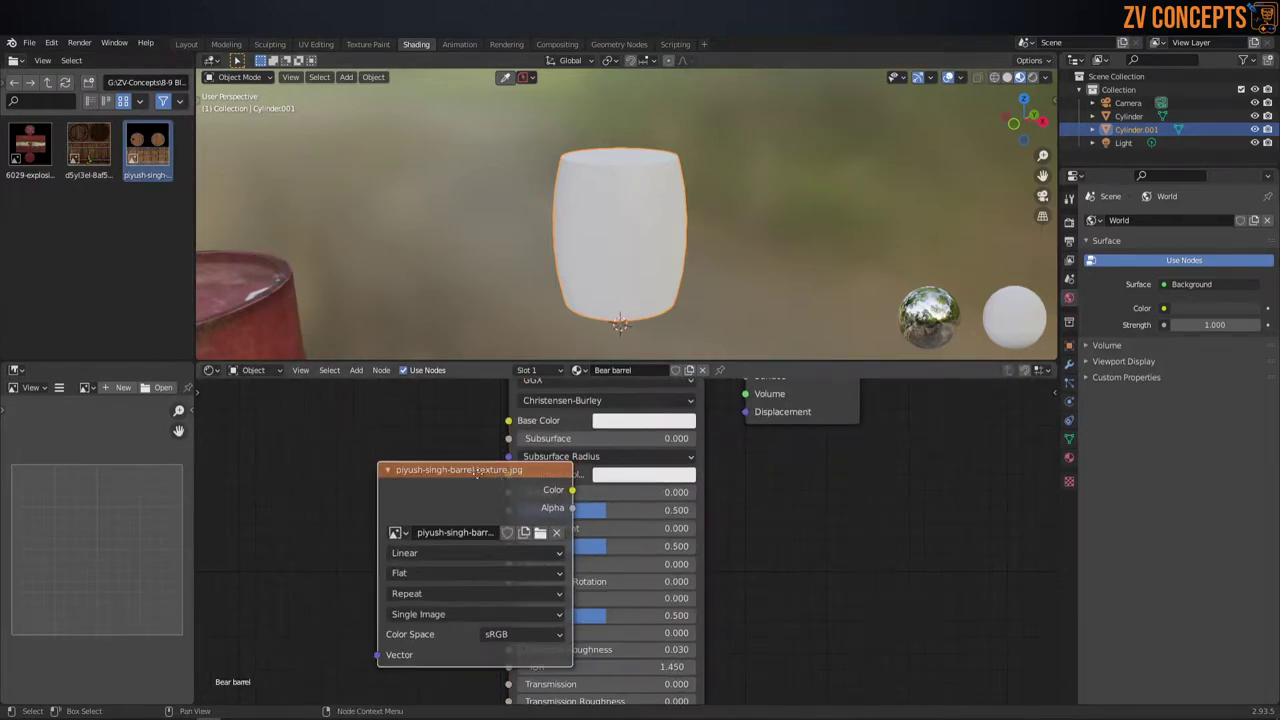
{"action": "scroll", "coordinate": [613, 550], "scroll_direction": "down", "scroll_amount": 2}
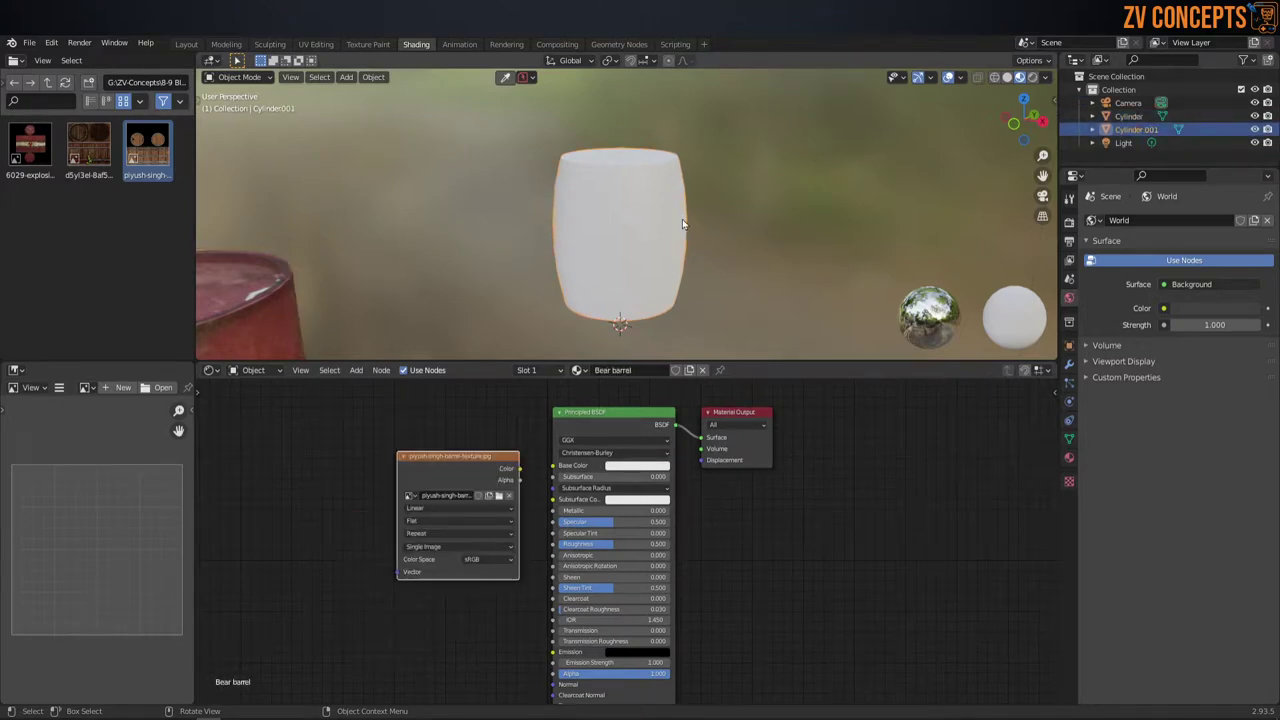
{"action": "left_click", "coordinate": [245, 294]}
{"action": "scroll", "coordinate": [484, 171], "scroll_direction": "down", "scroll_amount": 5}
{"action": "scroll", "coordinate": [504, 298], "scroll_direction": "up", "scroll_amount": 3}
Step: Reselect the white cylinder and link the texture's Color output to Principled BSDF Base Color
{"action": "left_click", "coordinate": [626, 205]}
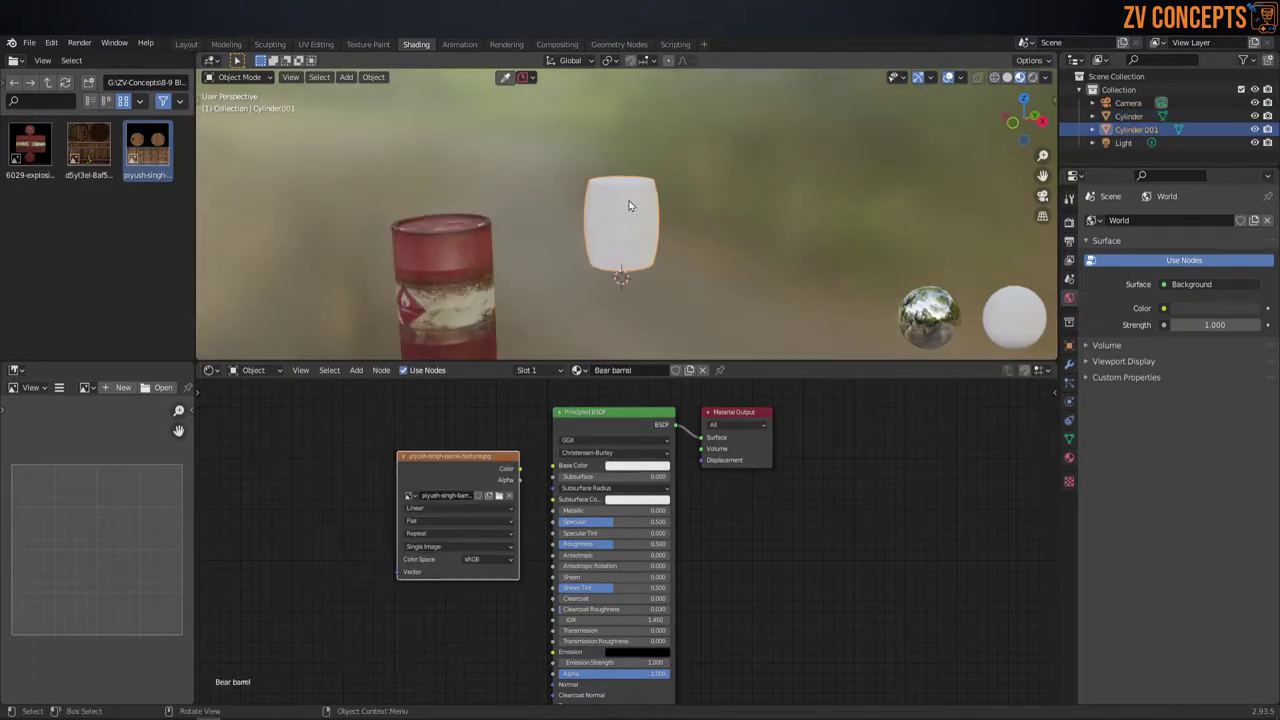
{"action": "scroll", "coordinate": [624, 220], "scroll_direction": "up", "scroll_amount": 4}
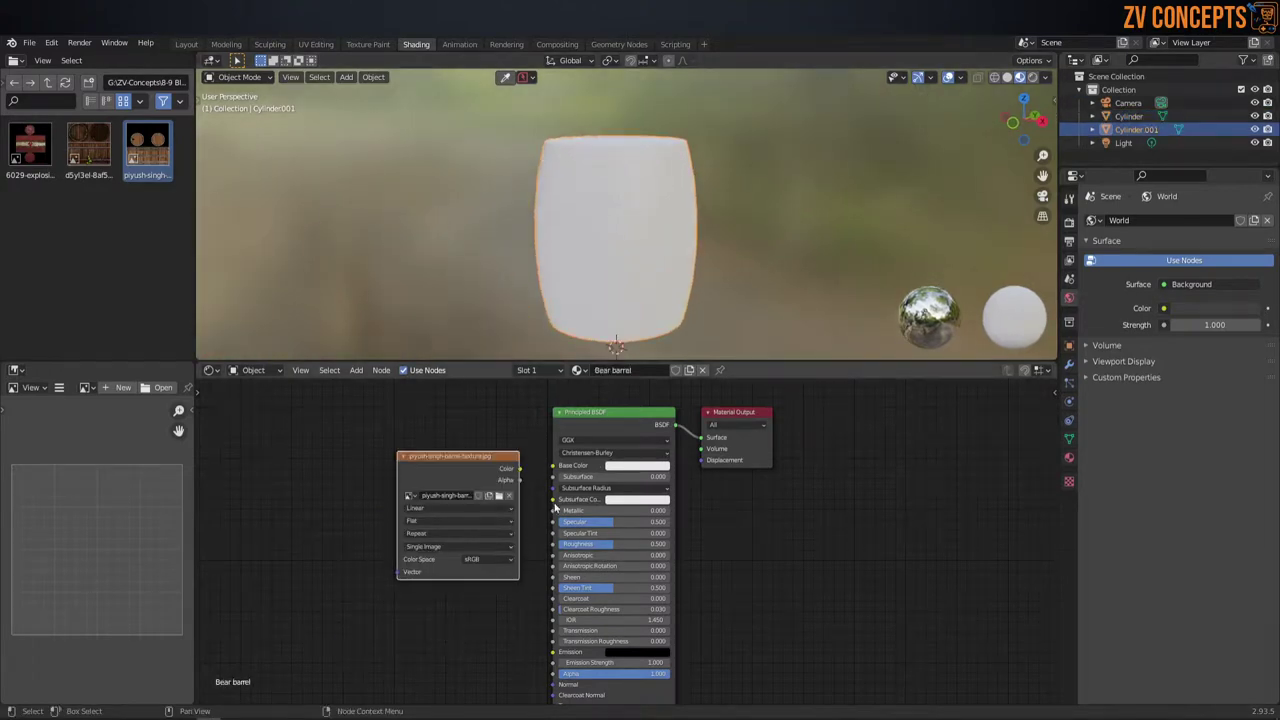
{"action": "scroll", "coordinate": [550, 505], "scroll_direction": "up", "scroll_amount": 1}
{"action": "scroll", "coordinate": [525, 475], "scroll_direction": "up", "scroll_amount": 1}
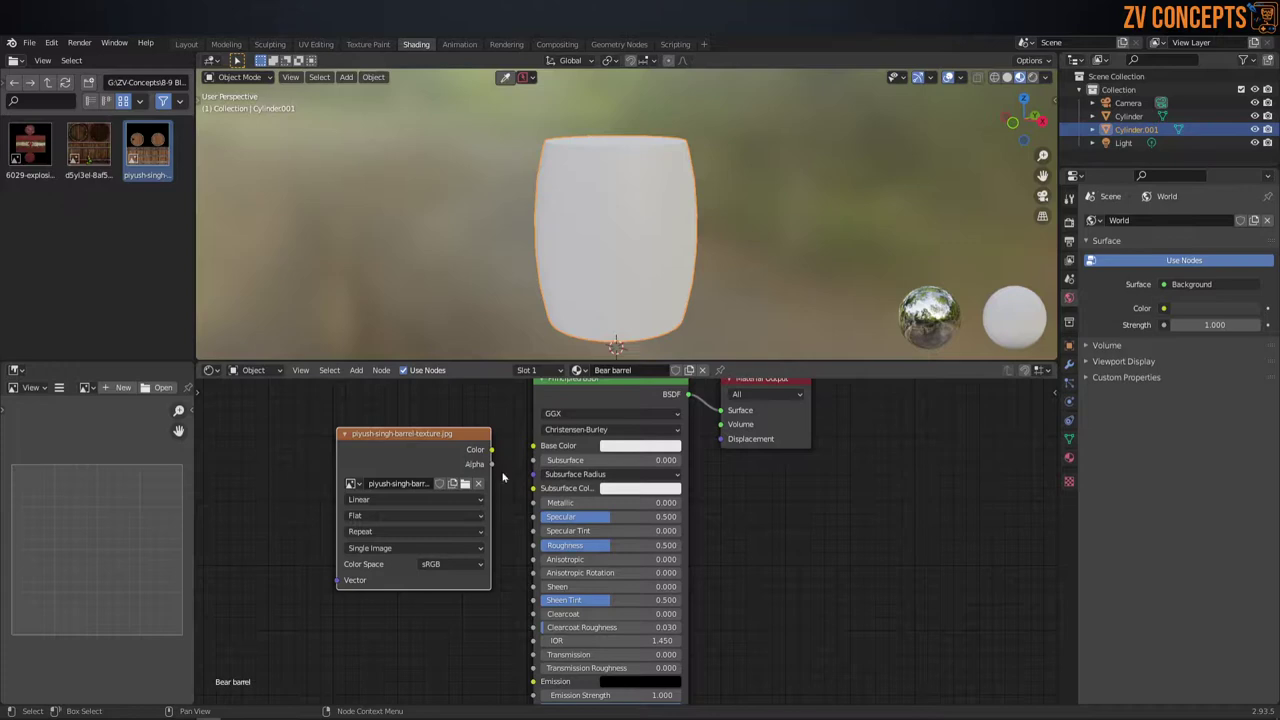
{"action": "scroll", "coordinate": [503, 477], "scroll_direction": "up", "scroll_amount": 1}
{"action": "left_click_drag", "start_coordinate": [471, 435], "coordinate": [518, 430]}
{"action": "middle_click_drag", "start_coordinate": [430, 160], "coordinate": [400, 100]}
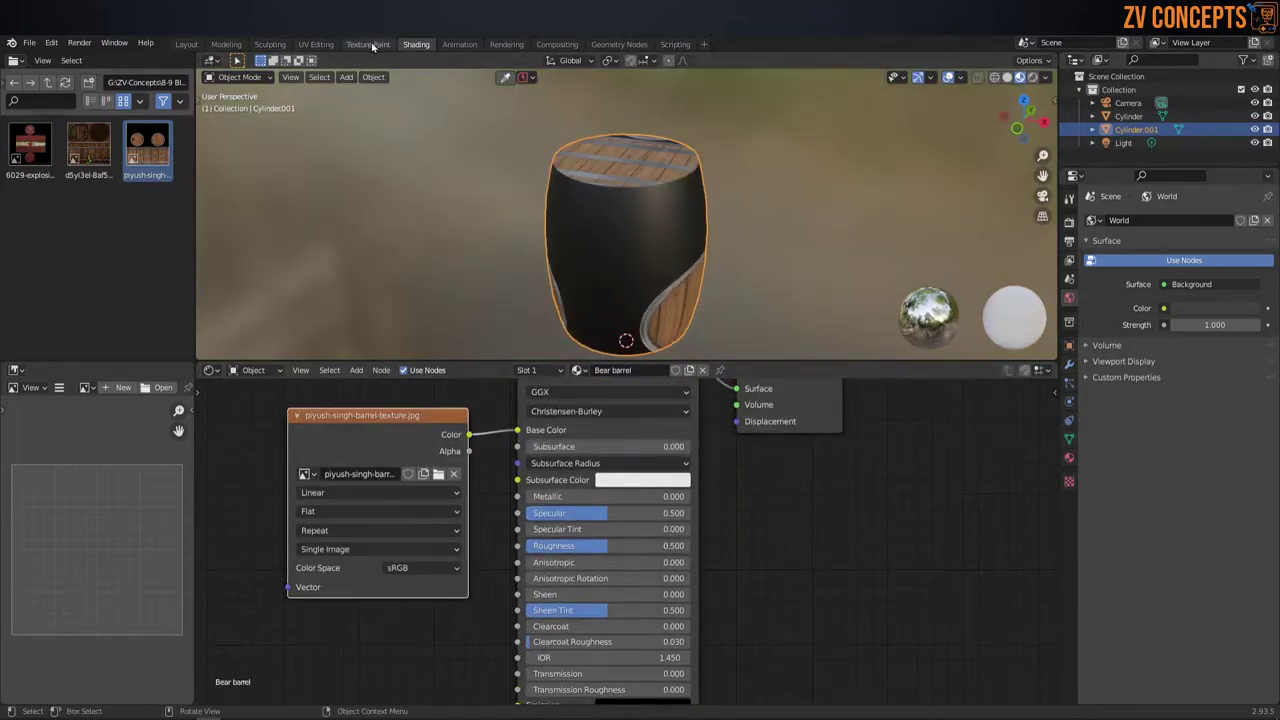
{"action": "left_click", "coordinate": [302, 44]}
Step: Select the barrel's side UV island and move it vertically onto the texture's plank strip
{"action": "scroll", "coordinate": [697, 348], "scroll_direction": "down", "scroll_amount": 3}
{"action": "scroll", "coordinate": [234, 331], "scroll_direction": "down", "scroll_amount": 4}
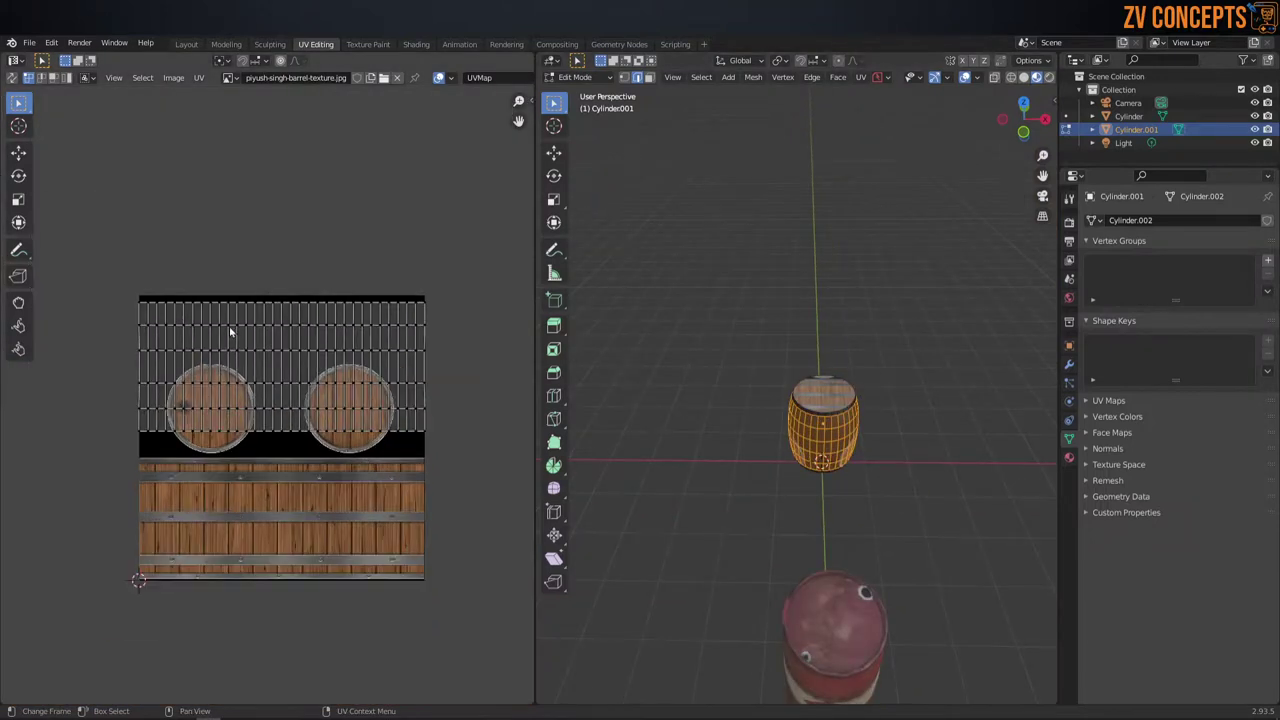
{"action": "scroll", "coordinate": [267, 447], "scroll_direction": "up", "scroll_amount": 1}
{"action": "middle_click_drag", "start_coordinate": [820, 420], "coordinate": [811, 347]}
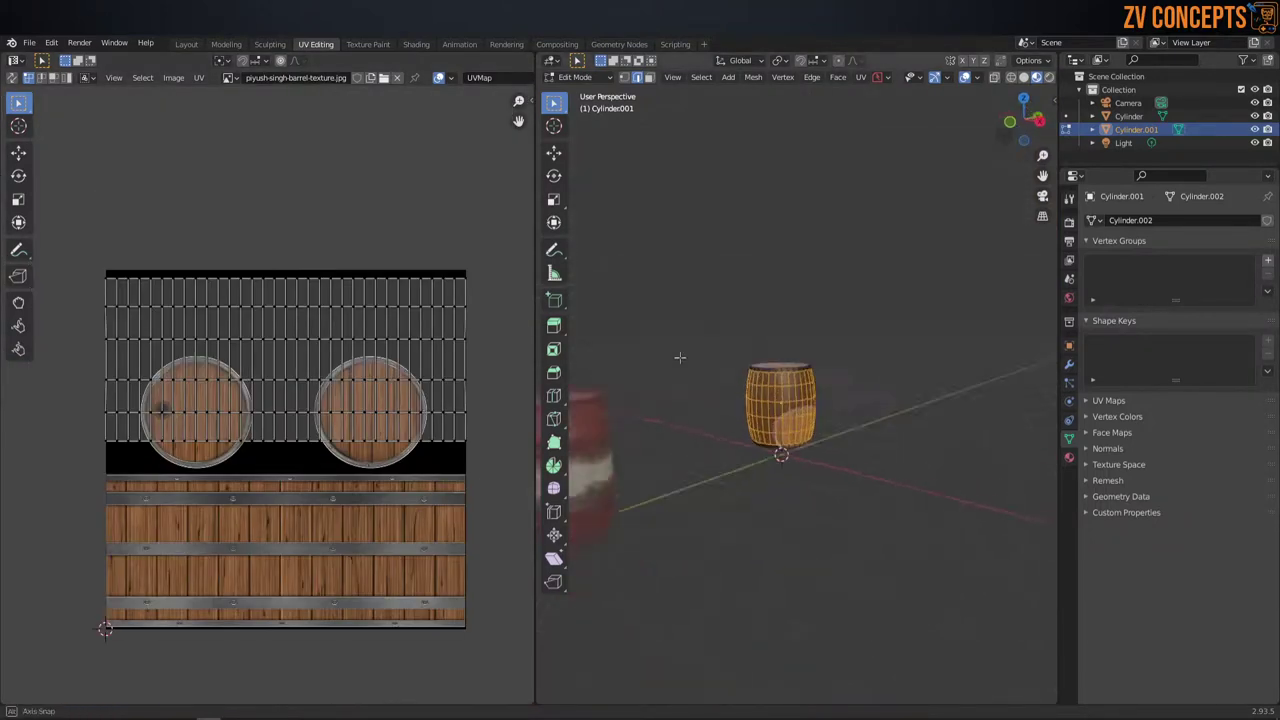
{"action": "scroll", "coordinate": [372, 352], "scroll_direction": "up", "scroll_amount": 1}
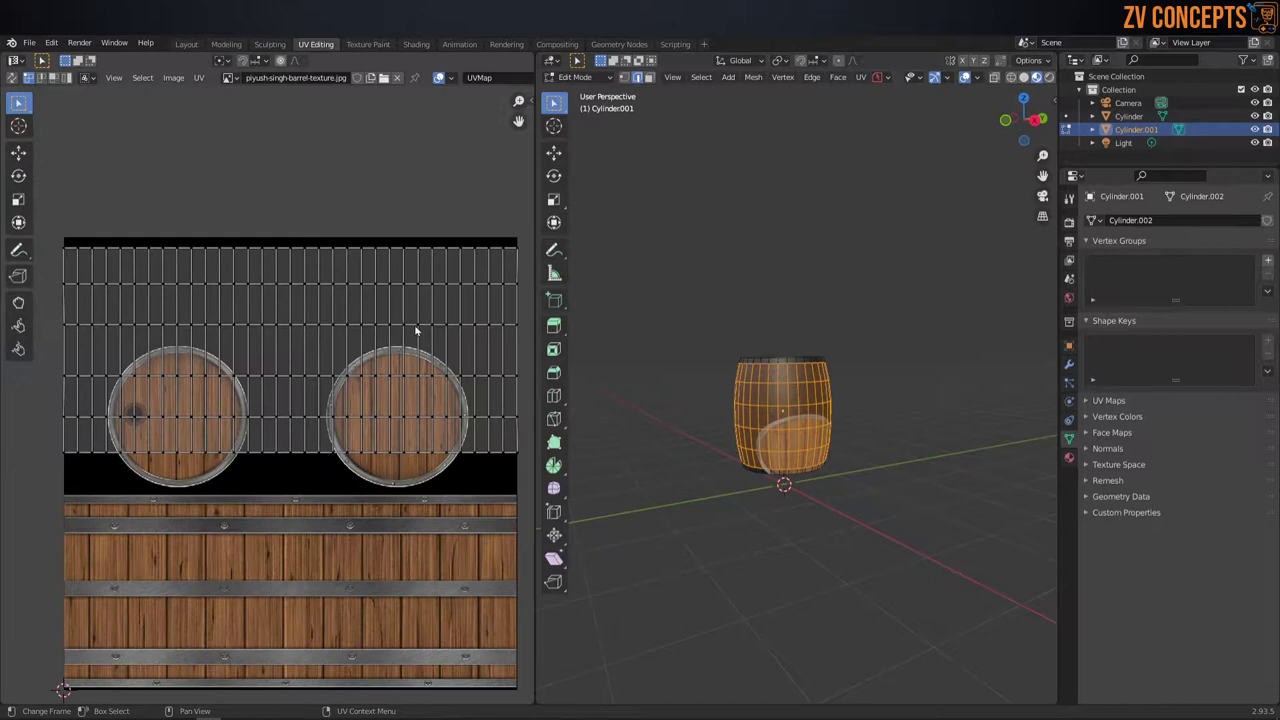
{"action": "key", "text": "l"}
{"action": "middle_click_drag", "start_coordinate": [466, 348], "coordinate": [442, 268]}
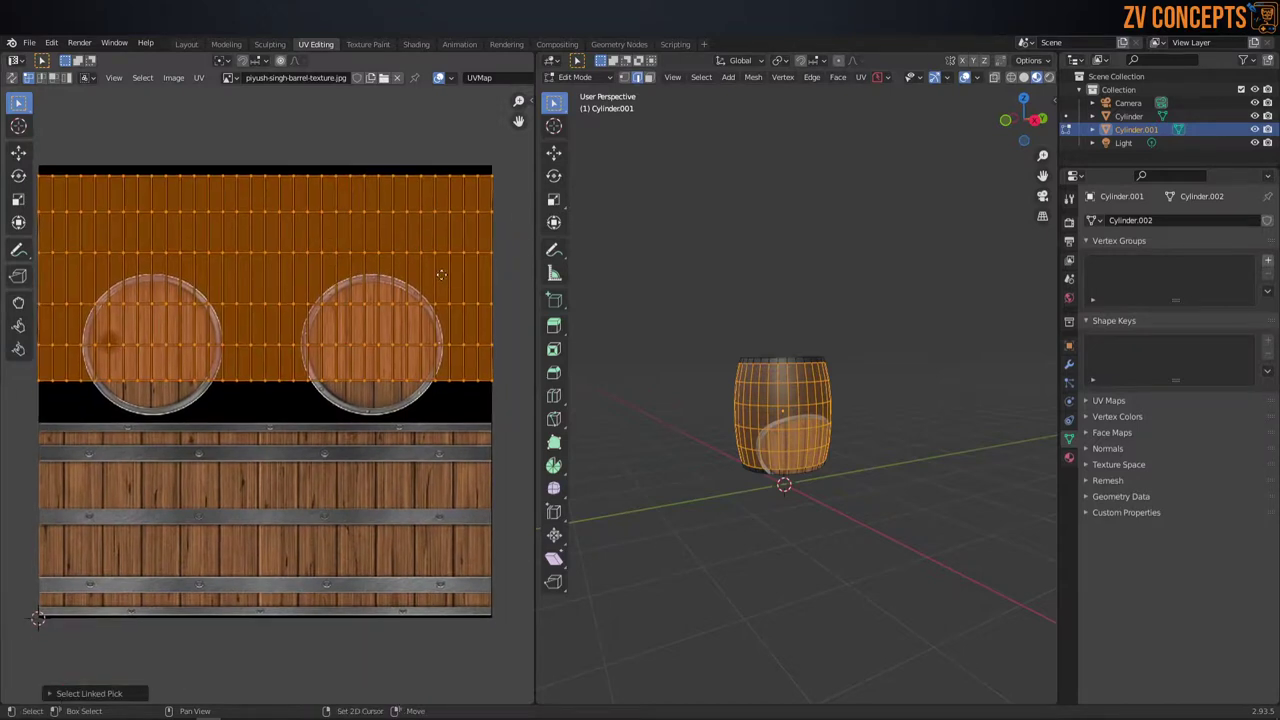
{"action": "key", "text": "g"}
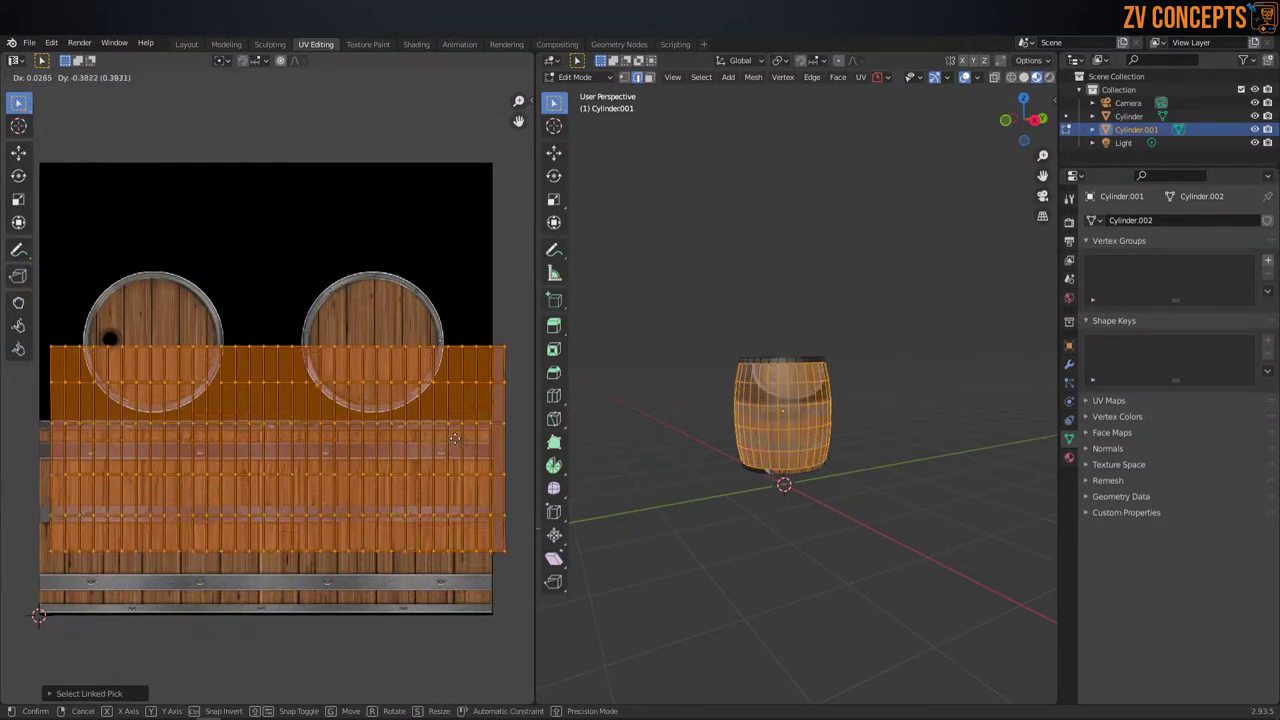
{"action": "key", "text": "x"}
{"action": "key", "text": "y"}
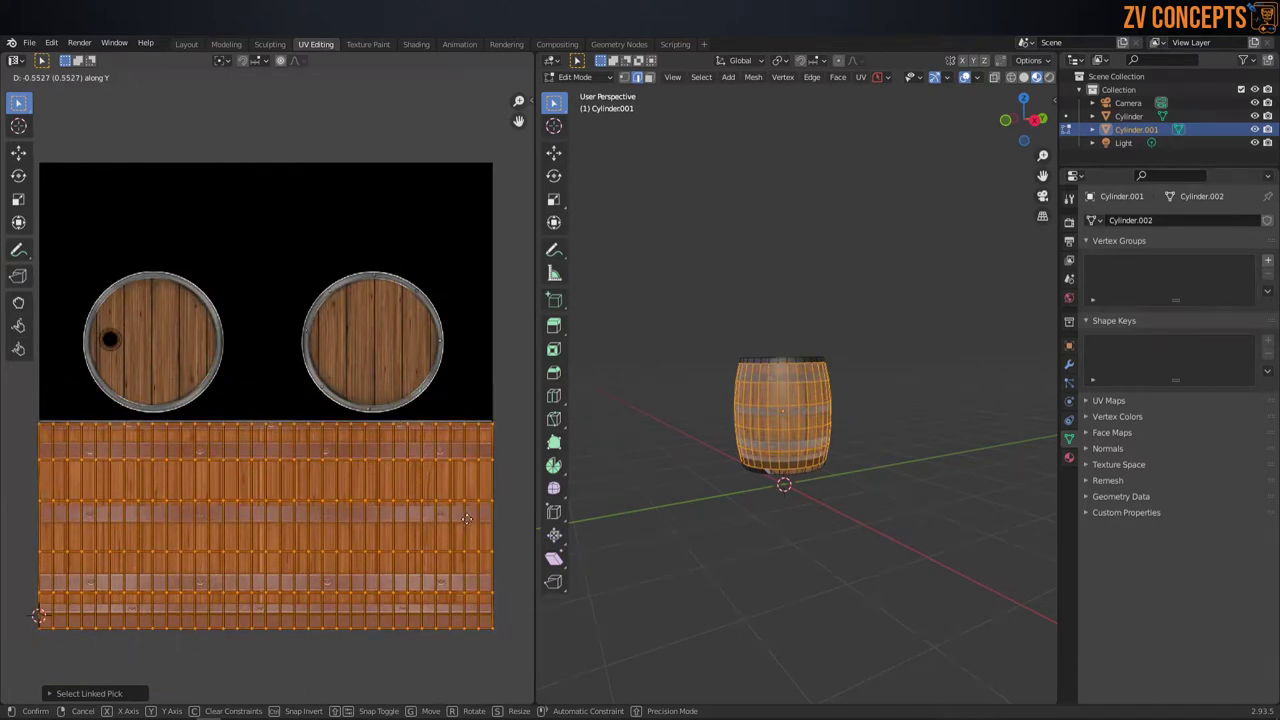
{"action": "left_click", "coordinate": [466, 518]}
Step: Undo the side island move and reselect the whole barrel mesh
{"action": "scroll", "coordinate": [800, 364], "scroll_direction": "up", "scroll_amount": 1}
{"action": "scroll", "coordinate": [800, 364], "scroll_direction": "up", "scroll_amount": 1}
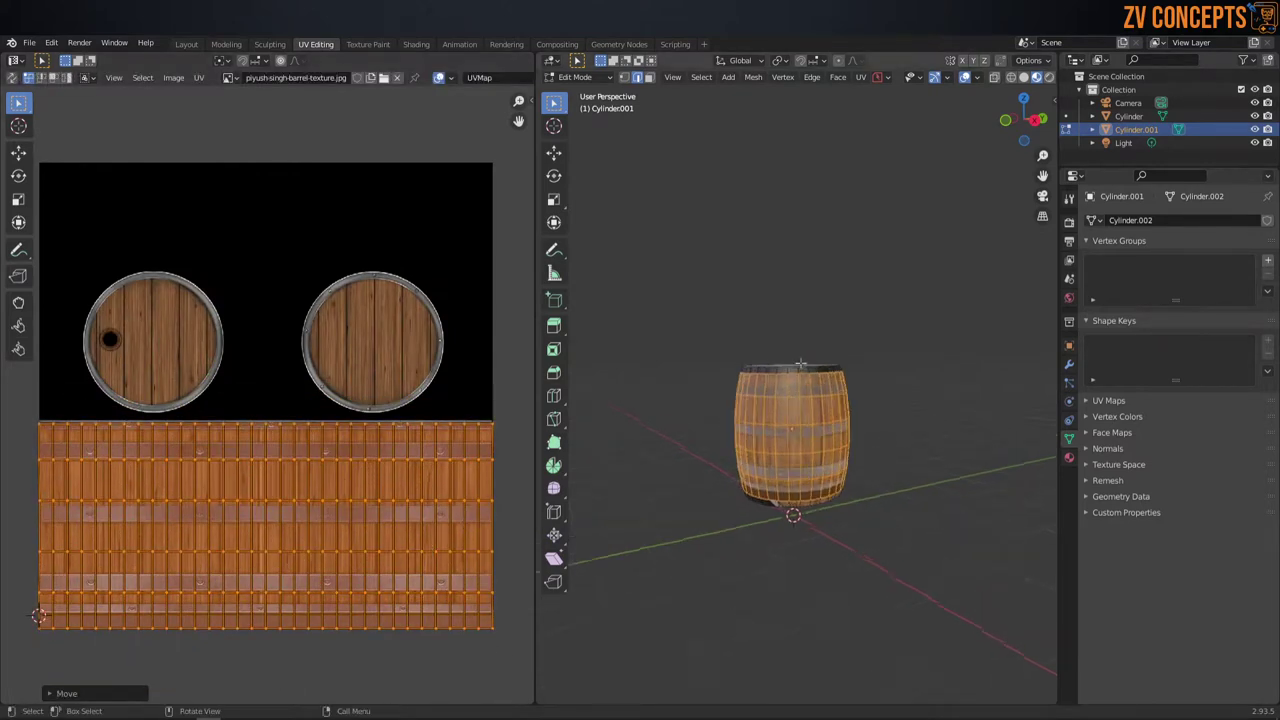
{"action": "middle_click_drag", "start_coordinate": [800, 364], "coordinate": [813, 390]}
{"action": "key", "text": "ctrl+z"}
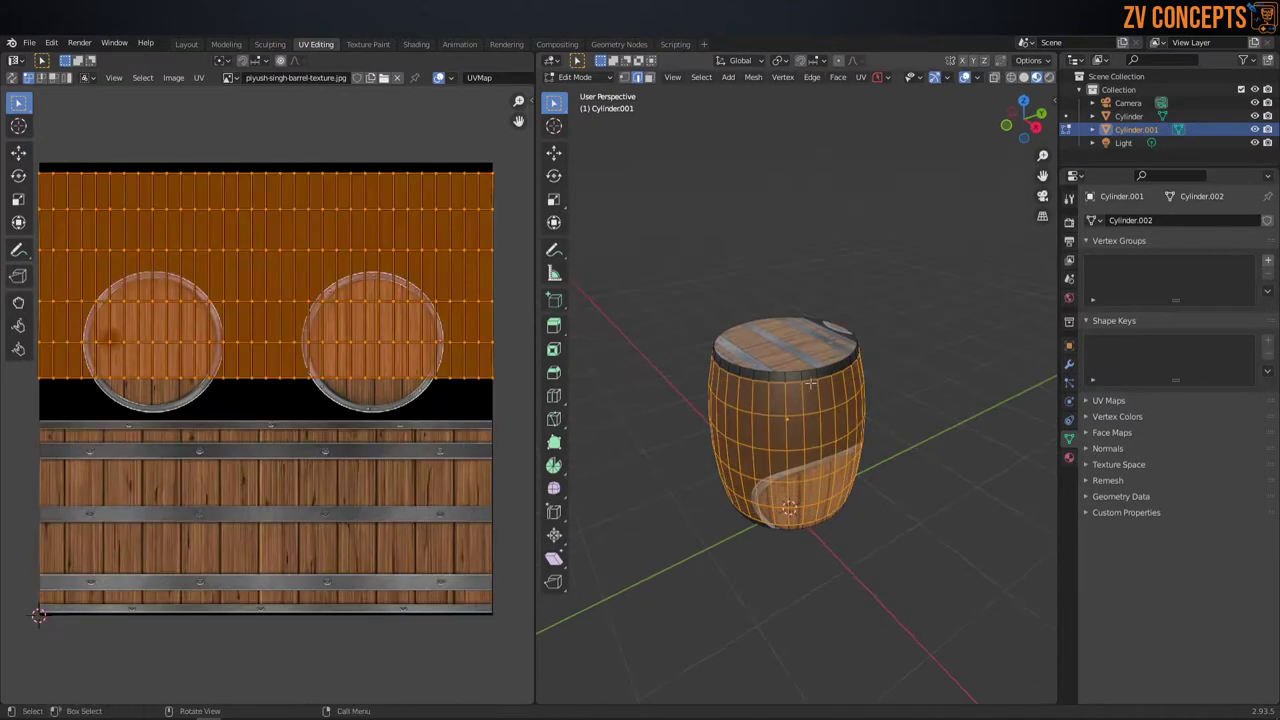
{"action": "left_click", "coordinate": [829, 391]}
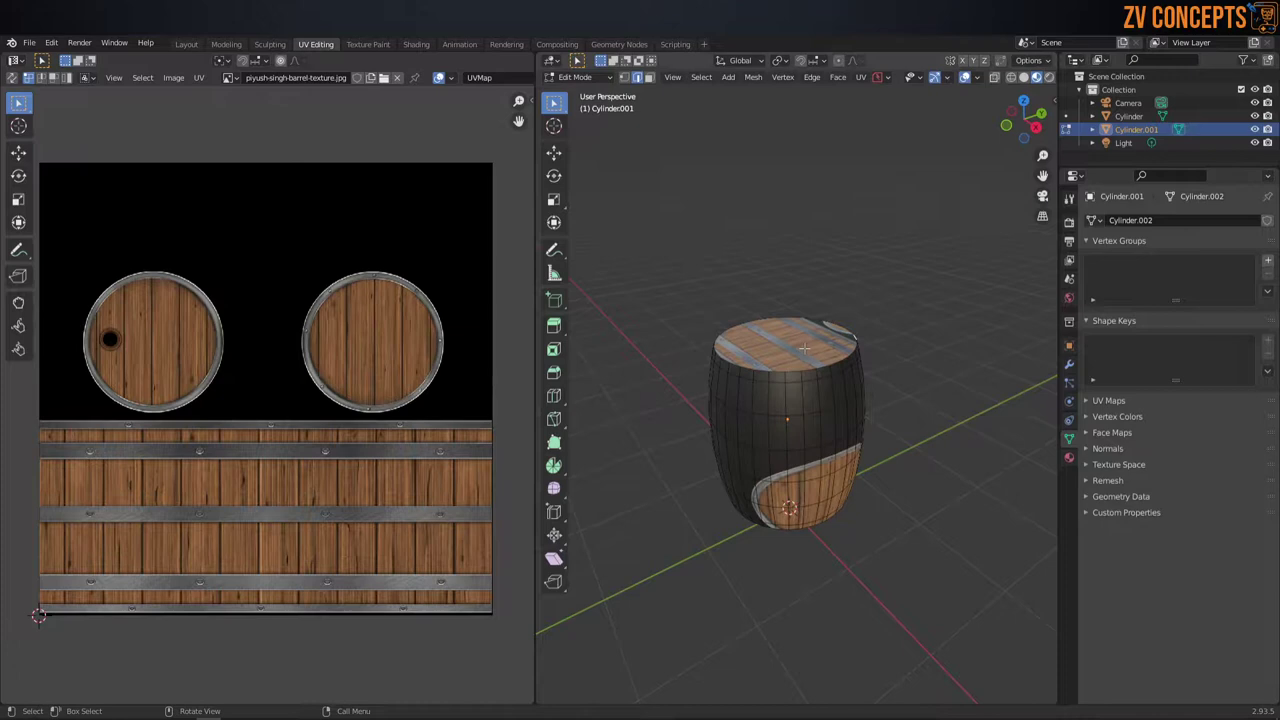
{"action": "key", "text": "l"}
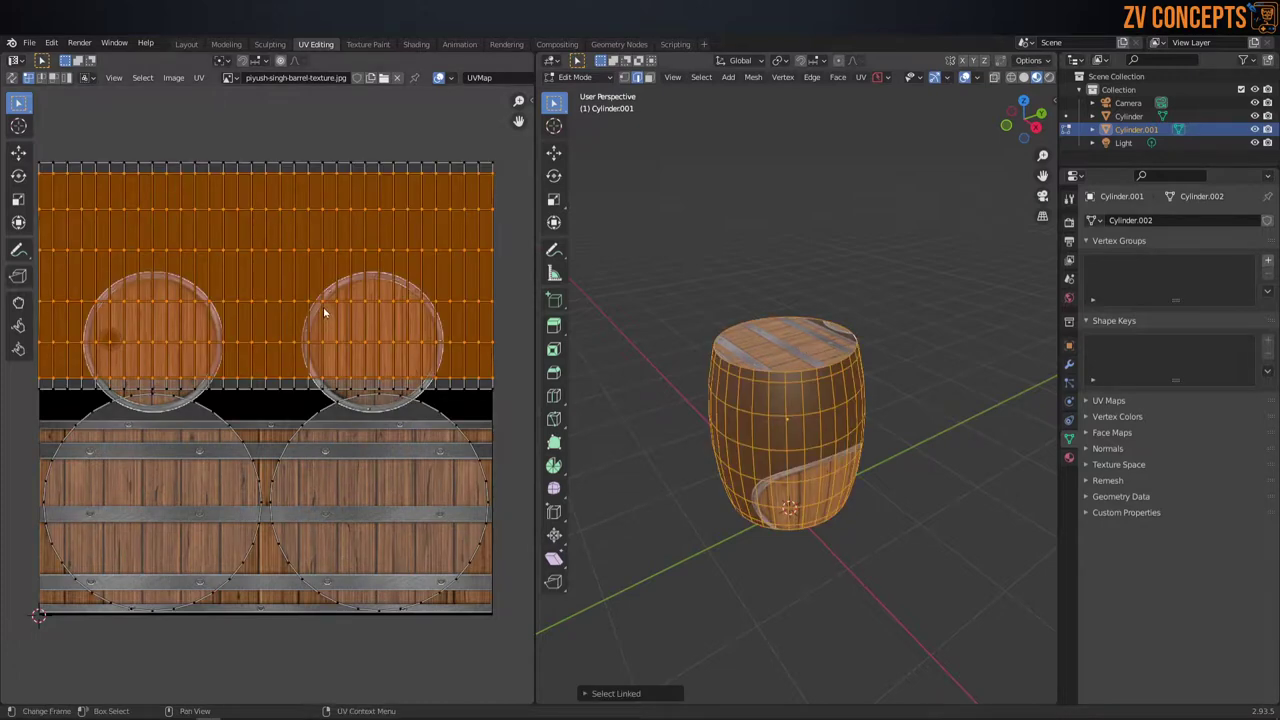
Step: Try selecting the side UV island, then turn UV Sync Selection off and select the whole mesh
{"action": "key", "text": "l"}
{"action": "scroll", "coordinate": [295, 182], "scroll_direction": "down", "scroll_amount": 5}
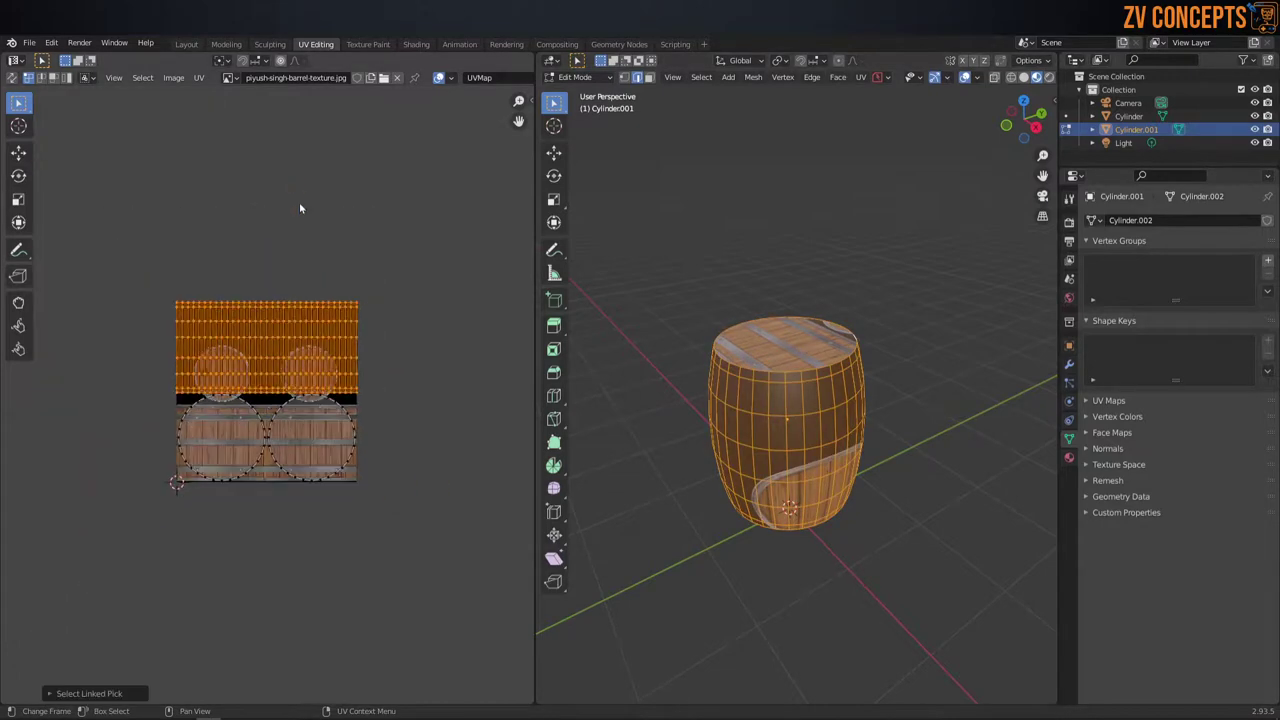
{"action": "left_click_drag", "start_coordinate": [335, 319], "coordinate": [368, 179]}
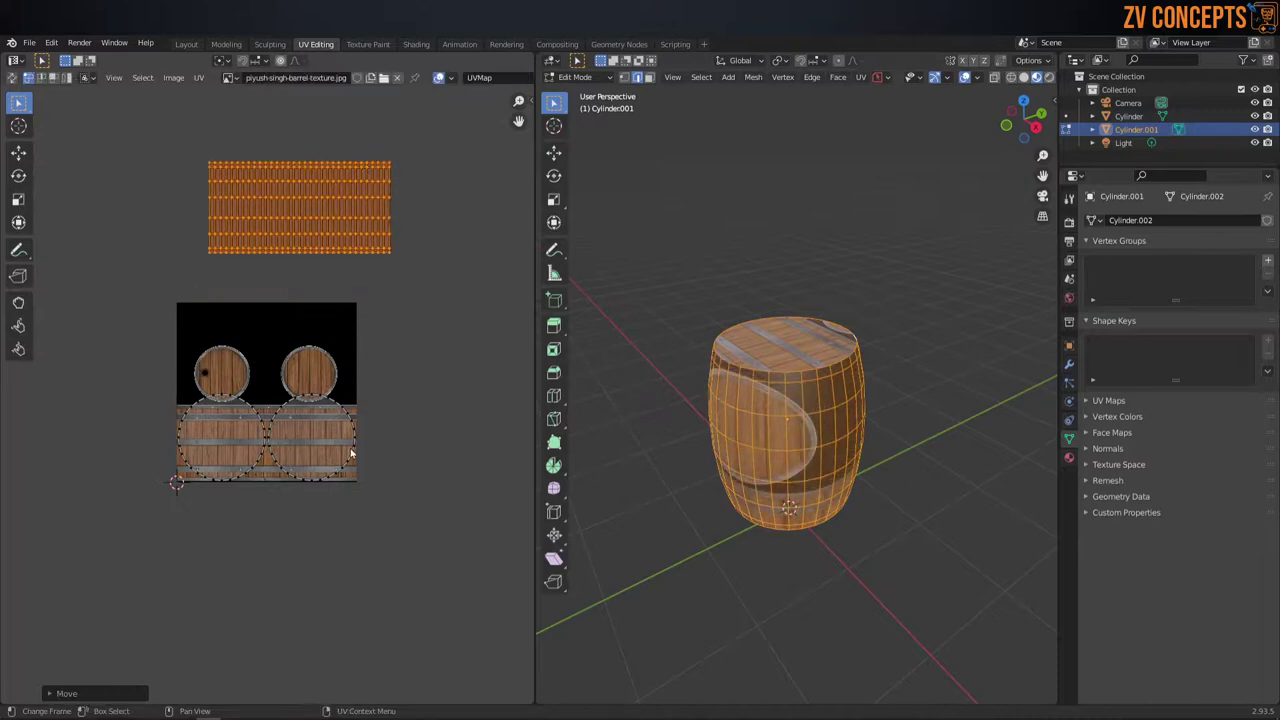
{"action": "left_click", "coordinate": [10, 78]}
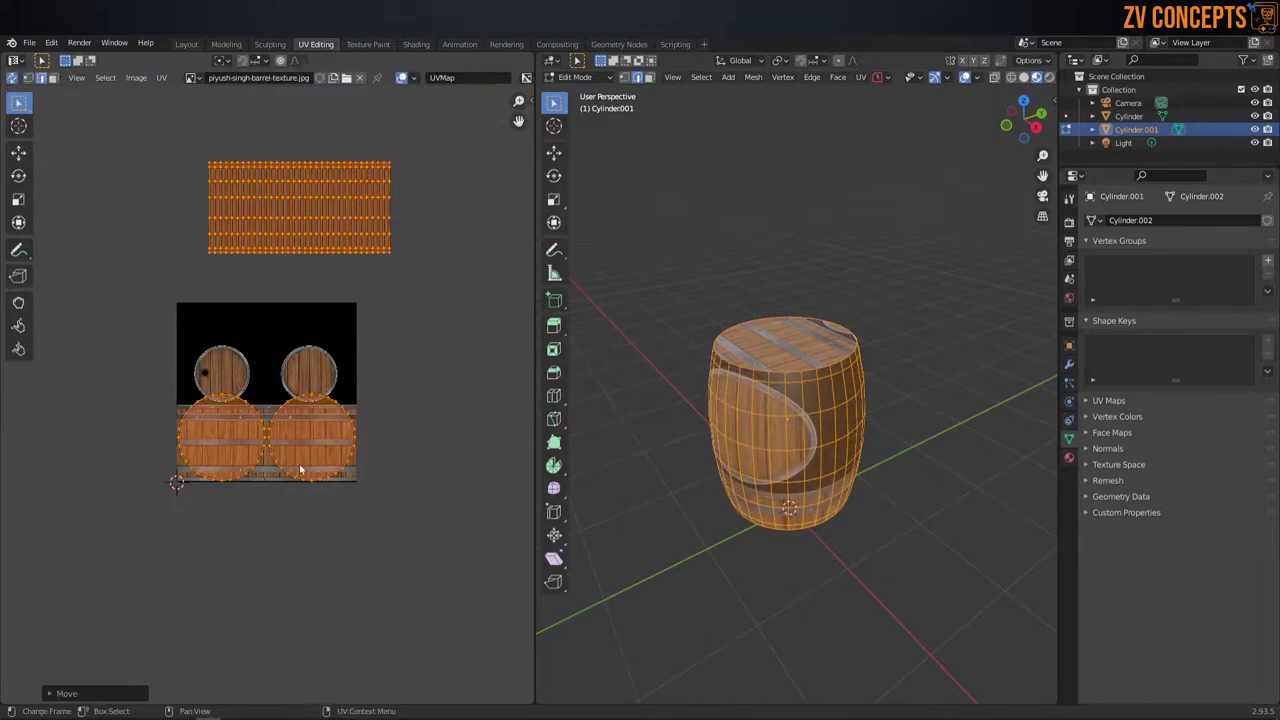
{"action": "key", "text": "alt+a"}
{"action": "key", "text": "l"}
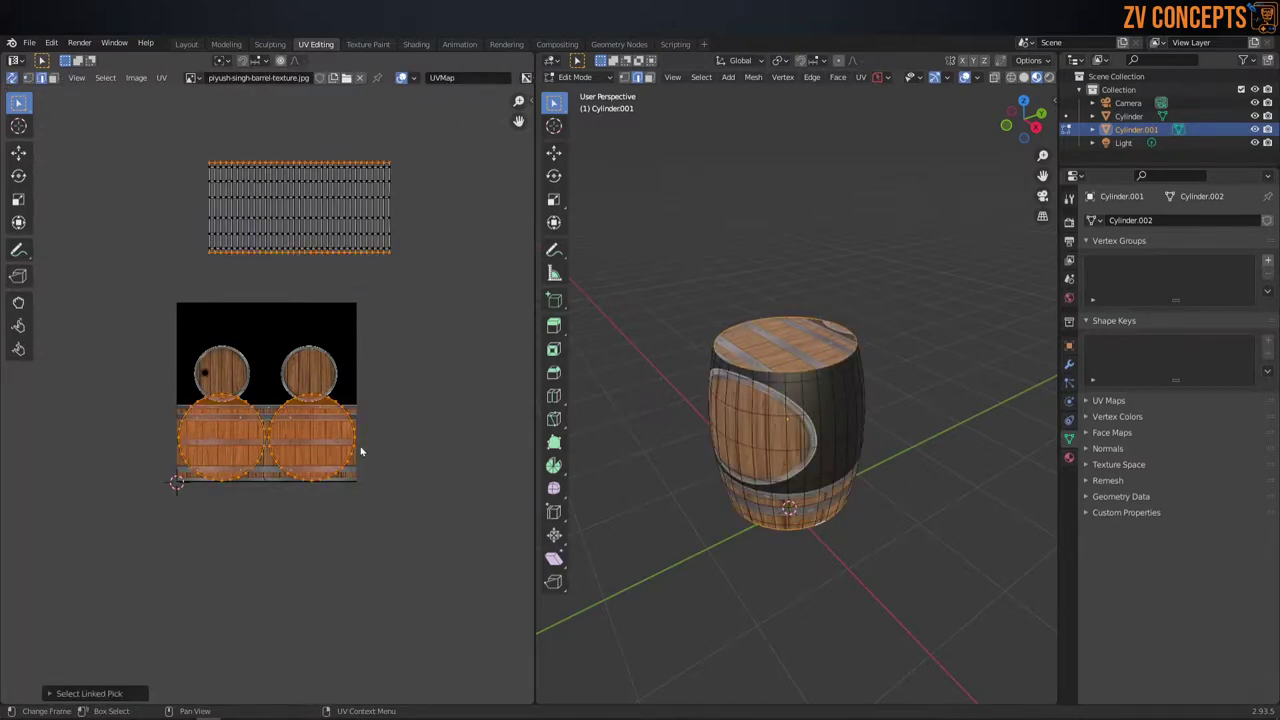
{"action": "left_click", "coordinate": [356, 430]}
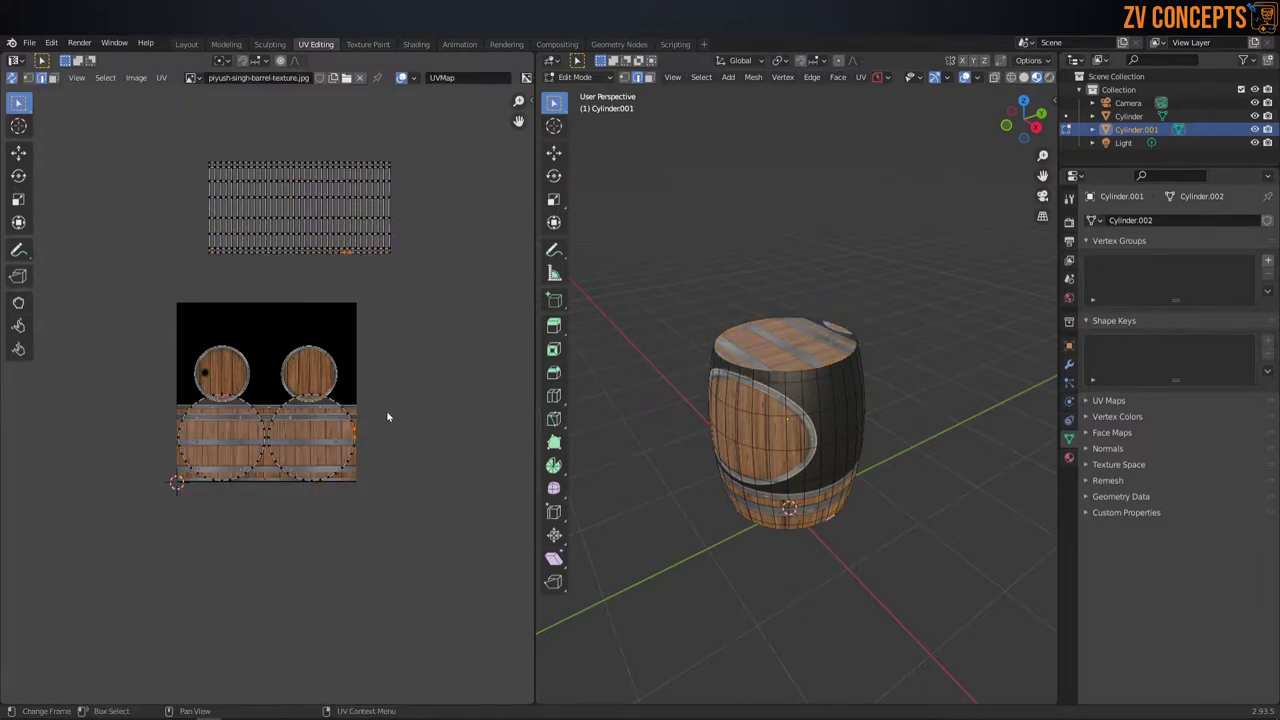
{"action": "left_click", "coordinate": [12, 77]}
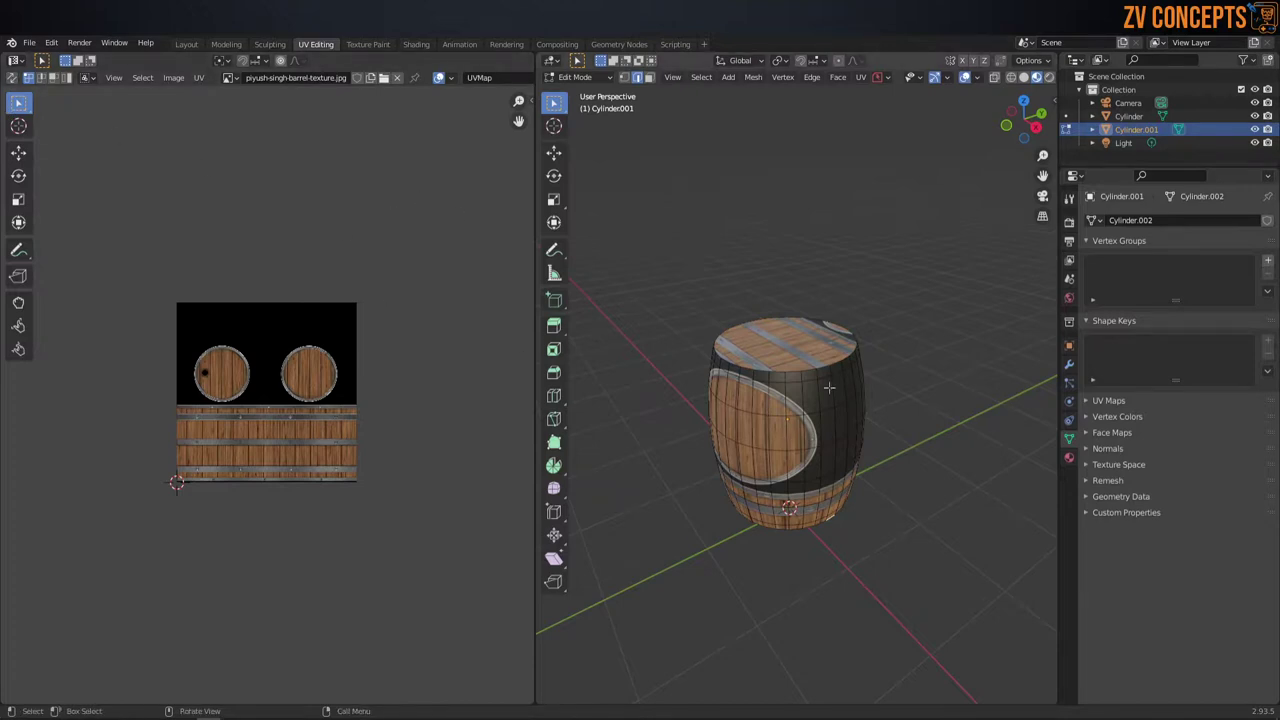
{"action": "key", "text": "ctrl+l"}
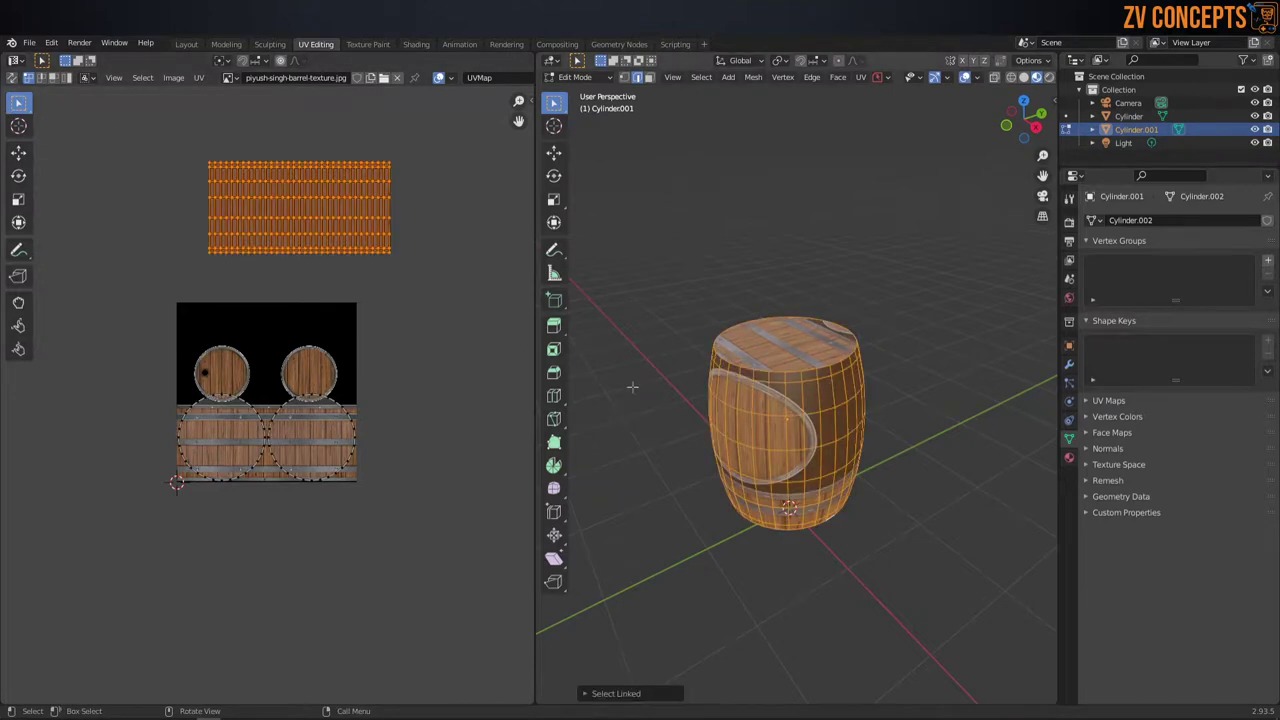
Step: Box-select the two lid UV circles and move them below the texture image
{"action": "left_click_drag", "start_coordinate": [406, 342], "coordinate": [136, 574]}
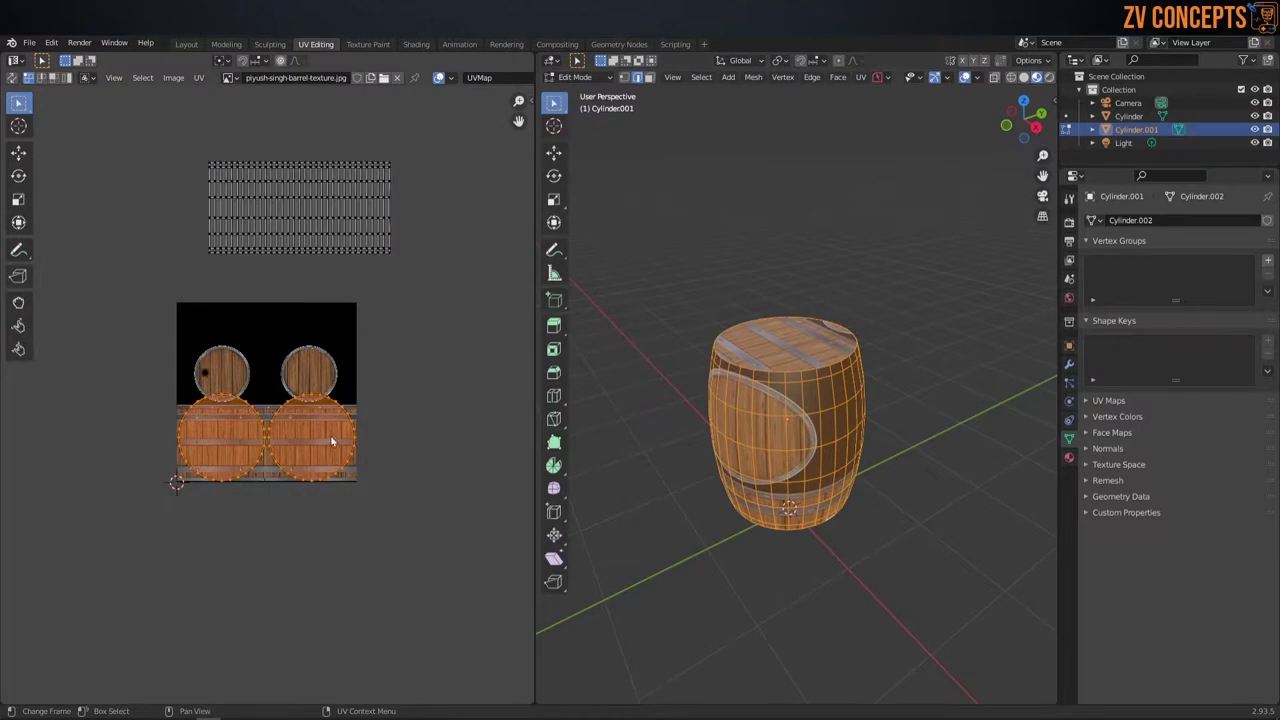
{"action": "key", "text": "g"}
{"action": "left_click", "coordinate": [266, 583]}
{"action": "key", "text": "alt+a"}
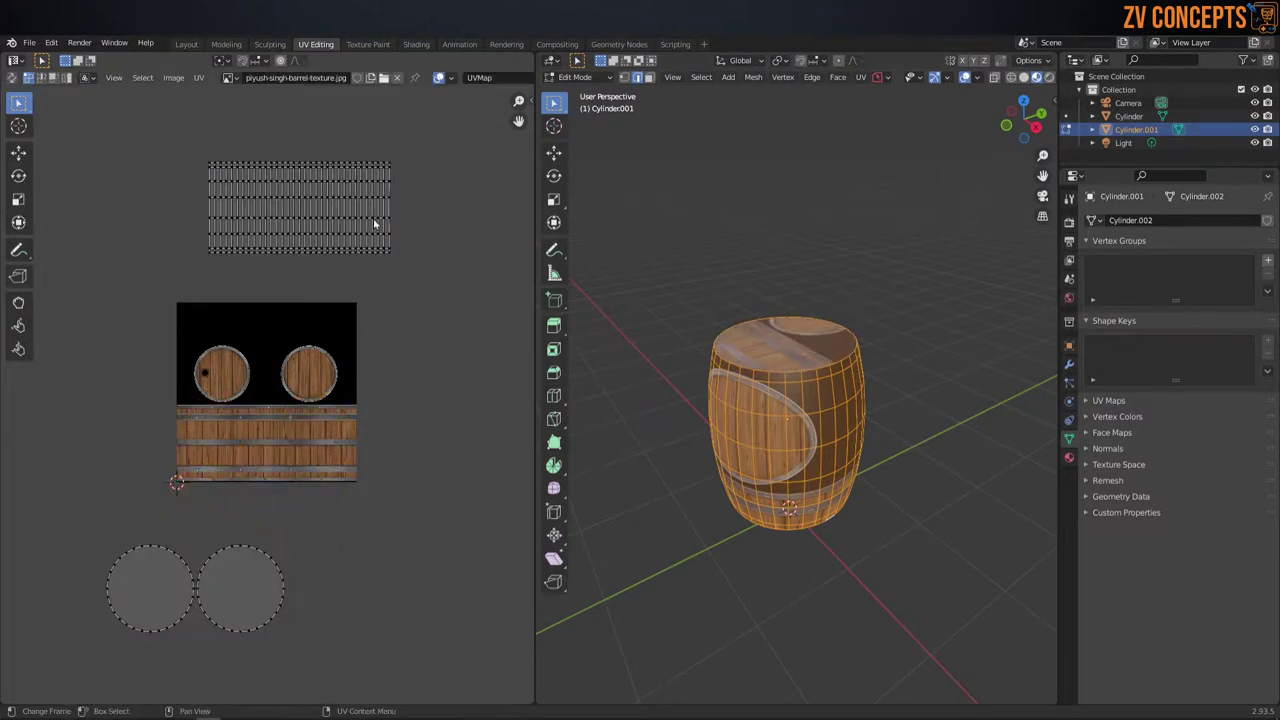
Step: Box-select the barrel body's UV strip and drop it onto the plank area
{"action": "left_click_drag", "start_coordinate": [434, 106], "coordinate": [128, 364]}
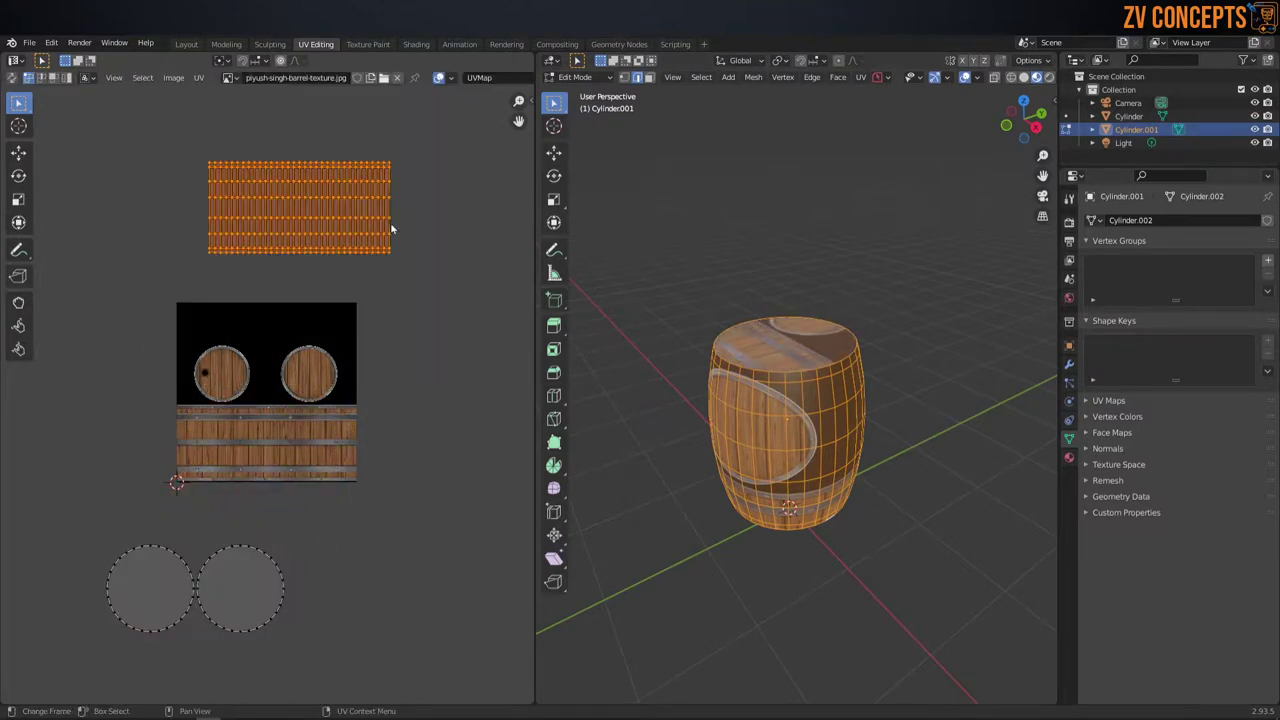
{"action": "key", "text": "g"}
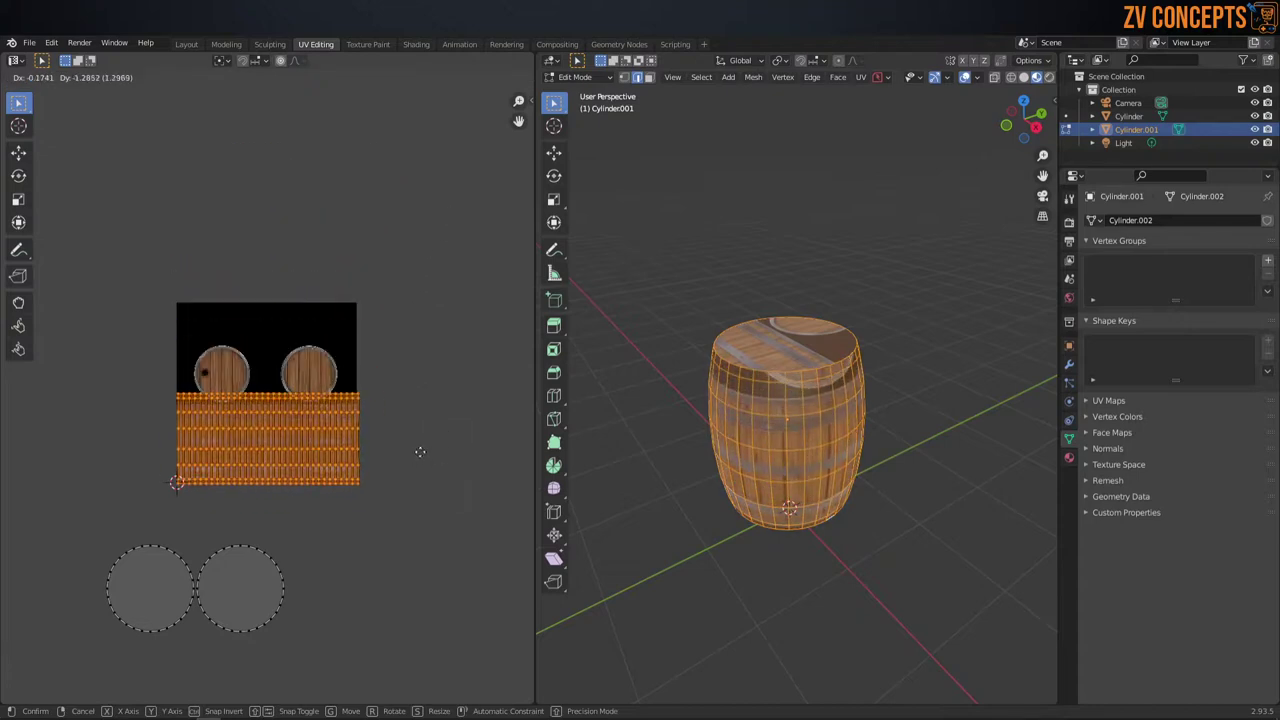
{"action": "left_click", "coordinate": [419, 456]}
{"action": "scroll", "coordinate": [419, 456], "scroll_direction": "up", "scroll_amount": 5}
{"action": "scroll", "coordinate": [456, 358], "scroll_direction": "down", "scroll_amount": 1}
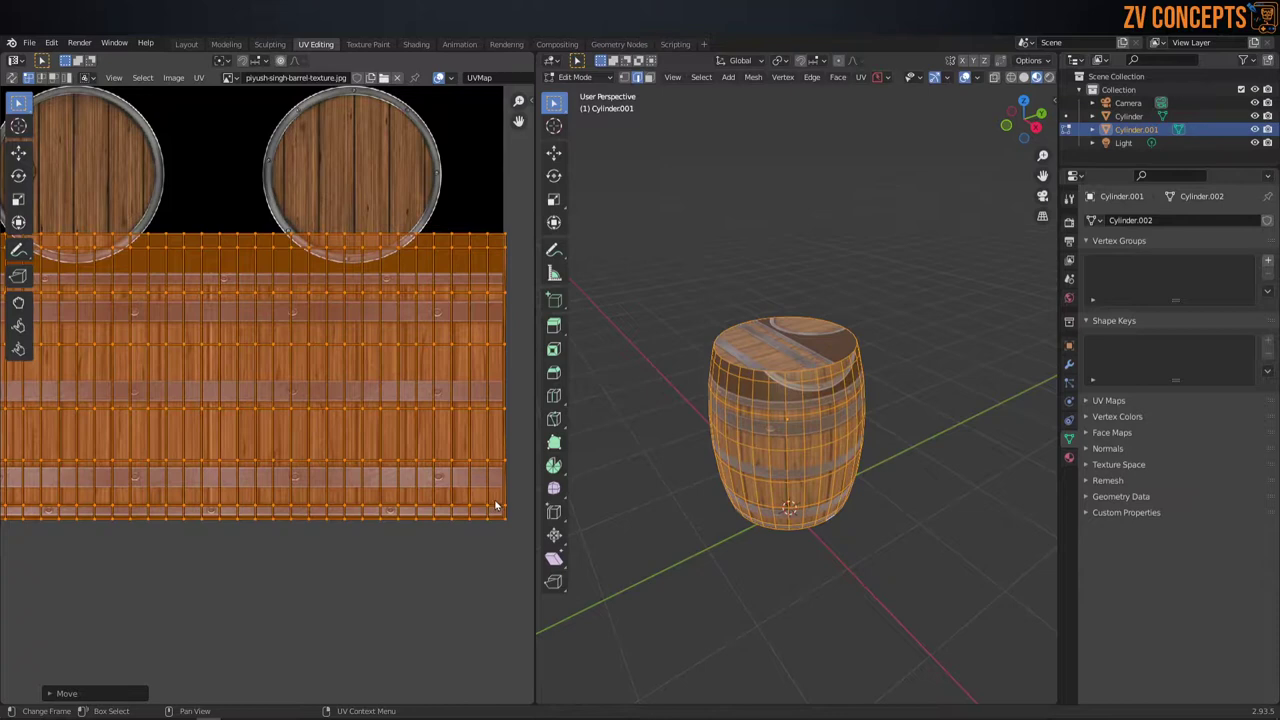
Step: Squash the body UV strip vertically and reposition it over the plank band
{"action": "key", "text": "s"}
{"action": "key", "text": "y"}
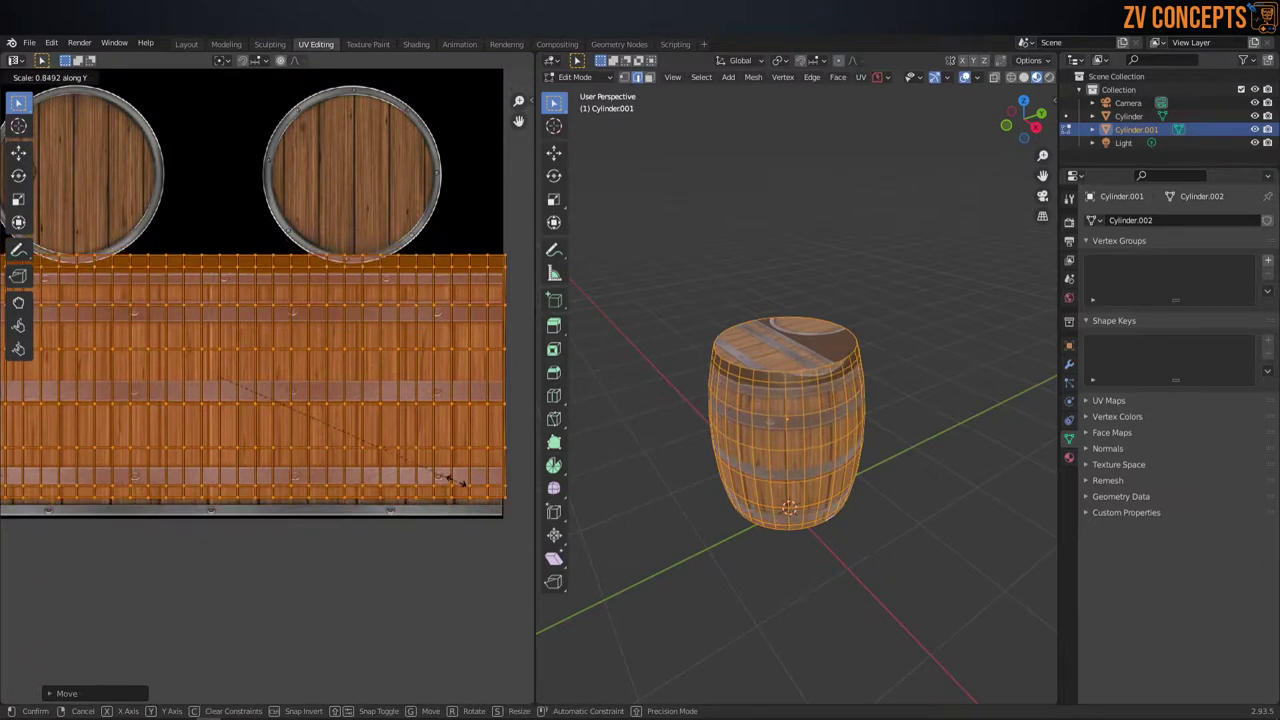
{"action": "left_click", "coordinate": [455, 481]}
{"action": "key", "text": "g"}
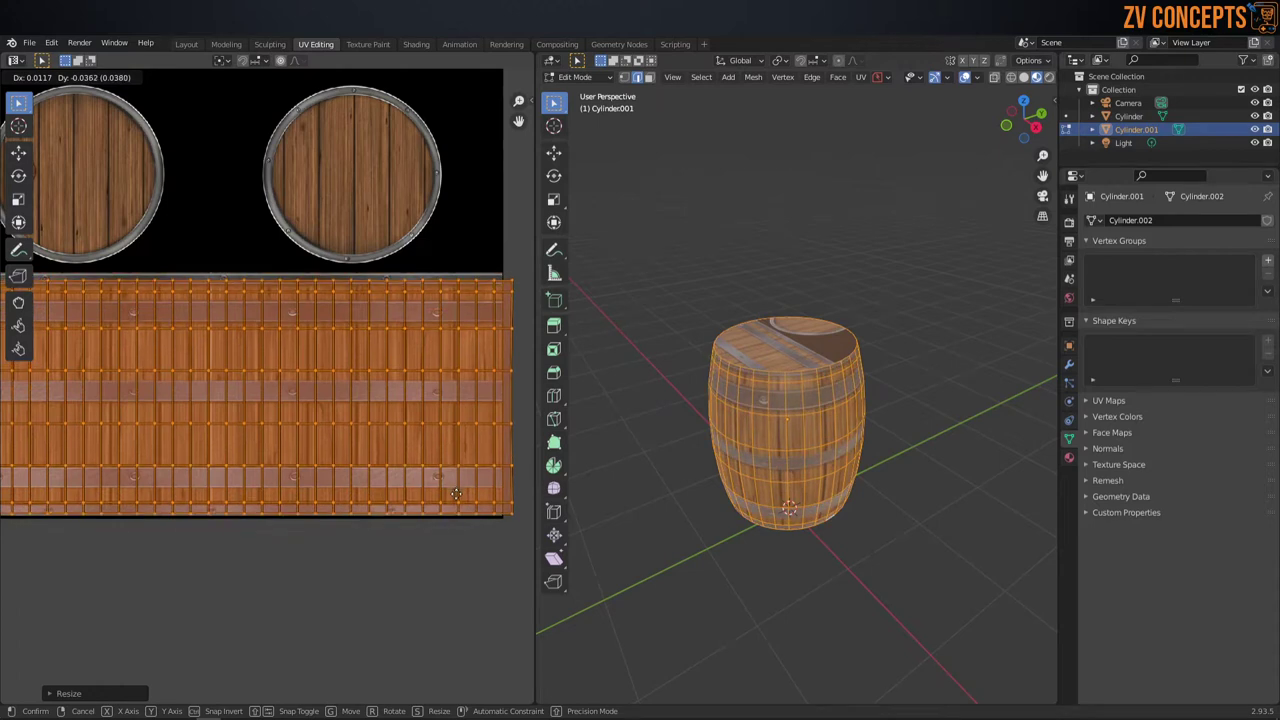
{"action": "left_click", "coordinate": [456, 496]}
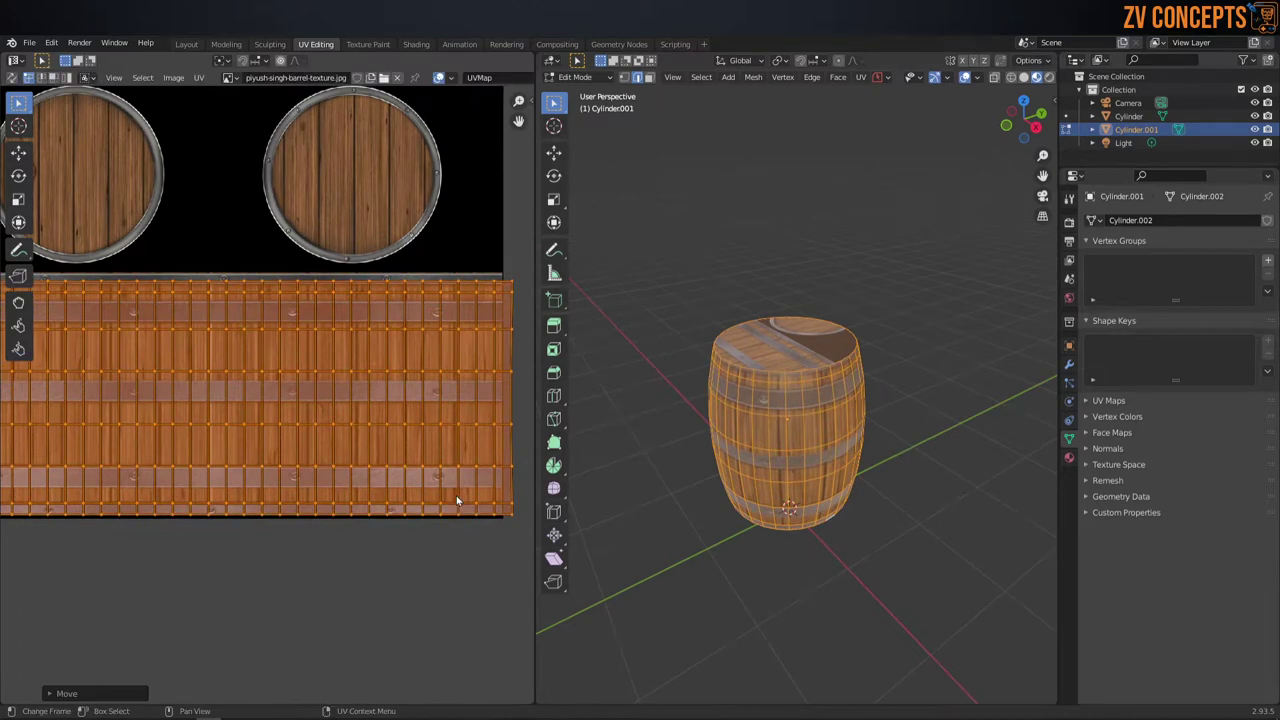
{"action": "middle_click_drag", "start_coordinate": [306, 443], "coordinate": [366, 449]}
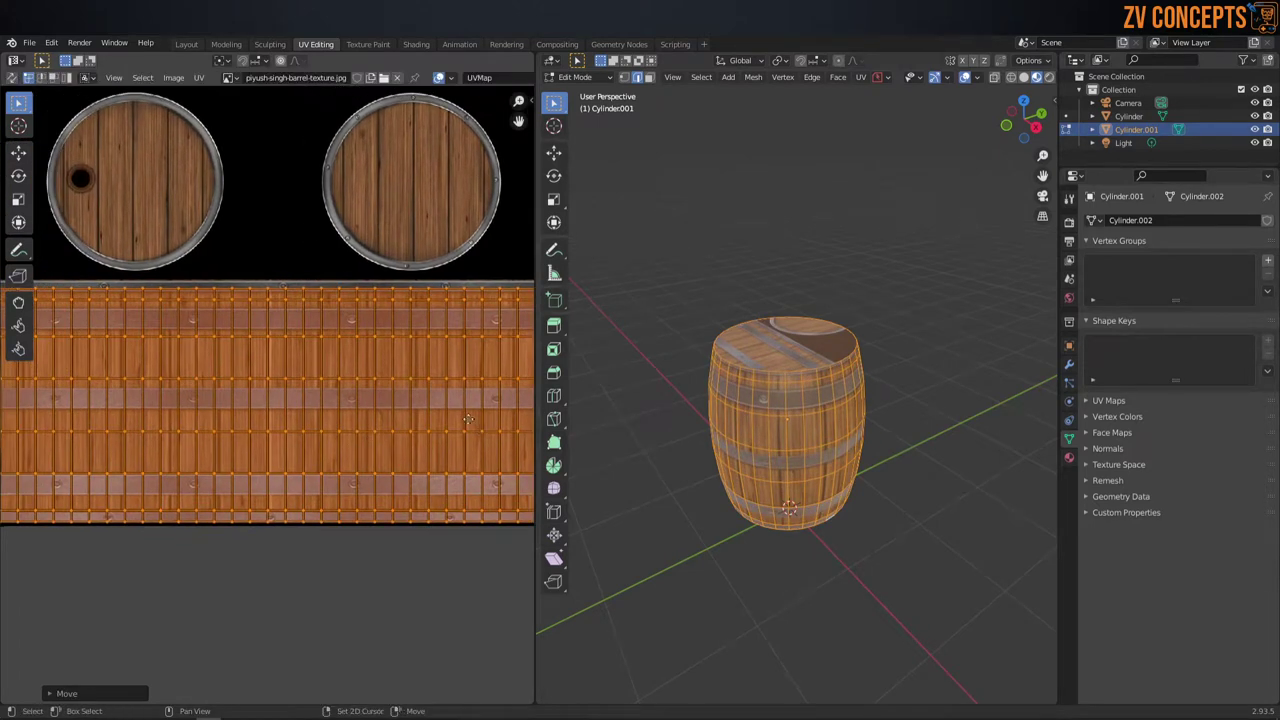
{"action": "middle_click_drag", "start_coordinate": [478, 427], "coordinate": [427, 456]}
Step: Narrow the strip horizontally to the image width and nudge it vertically into alignment with the hoops
{"action": "key", "text": "s"}
{"action": "key", "text": "x"}
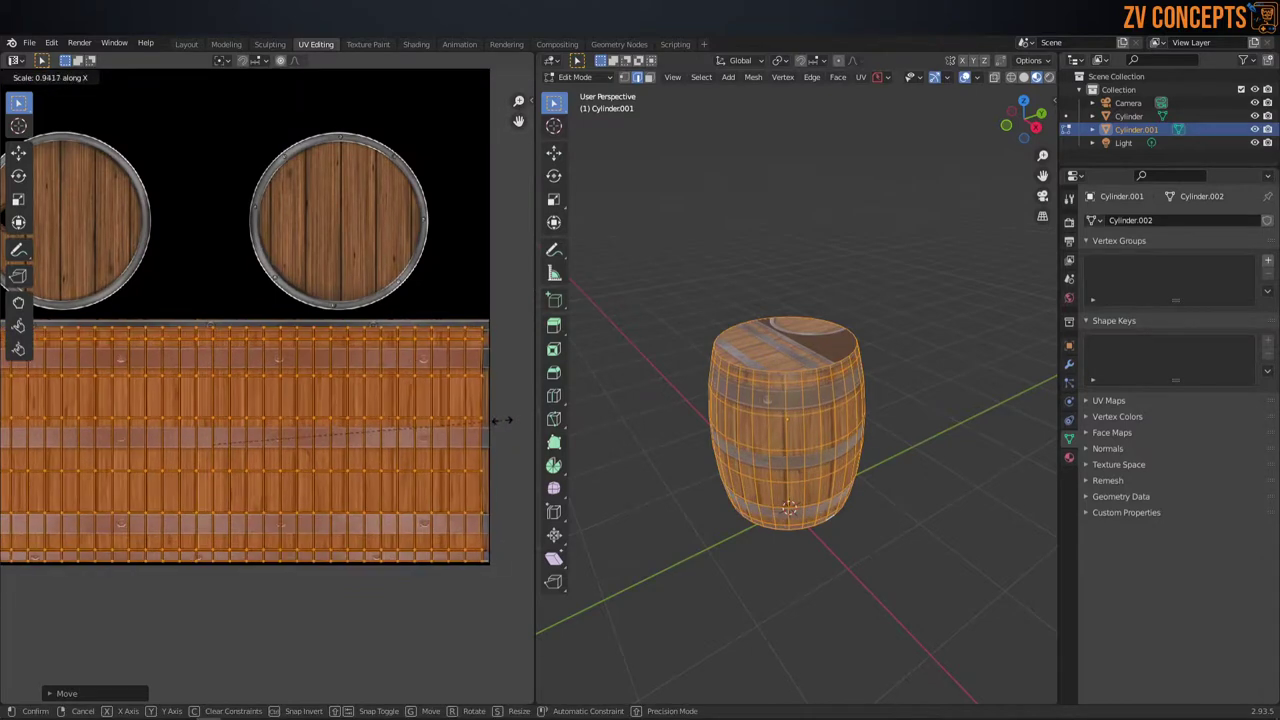
{"action": "left_click", "coordinate": [506, 421]}
{"action": "middle_click_drag", "start_coordinate": [213, 408], "coordinate": [383, 376]}
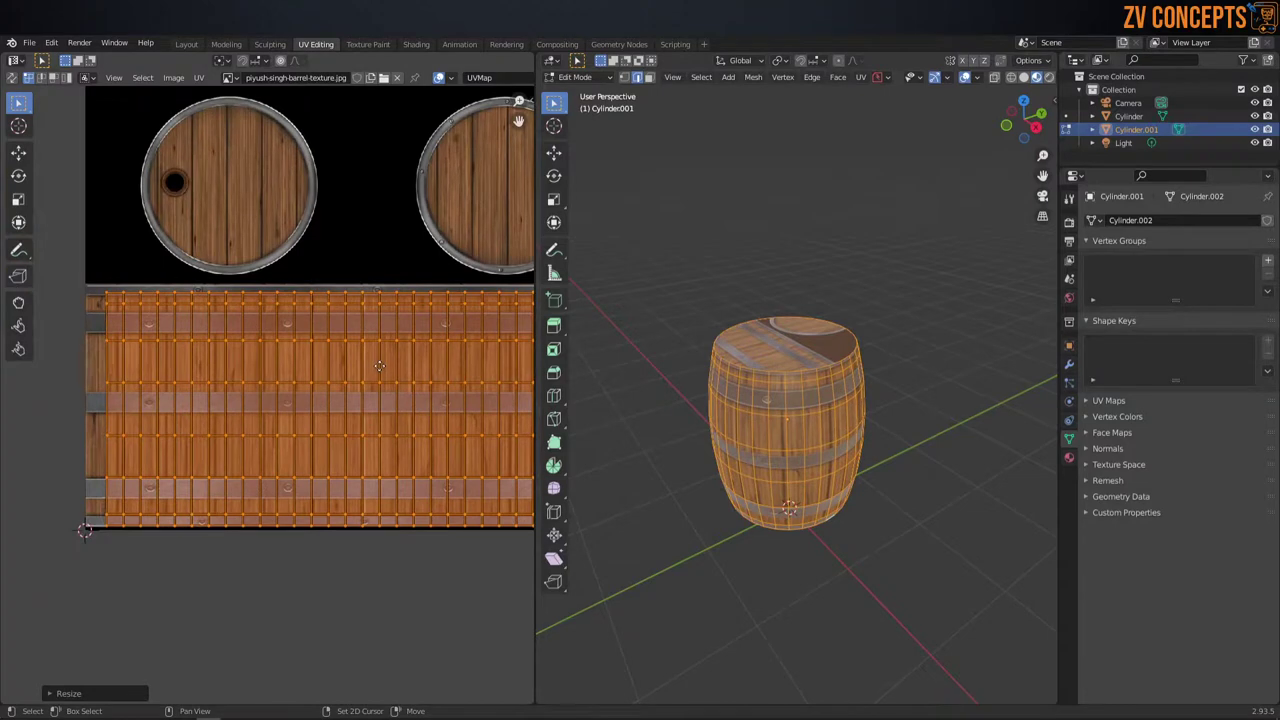
{"action": "key", "text": "g"}
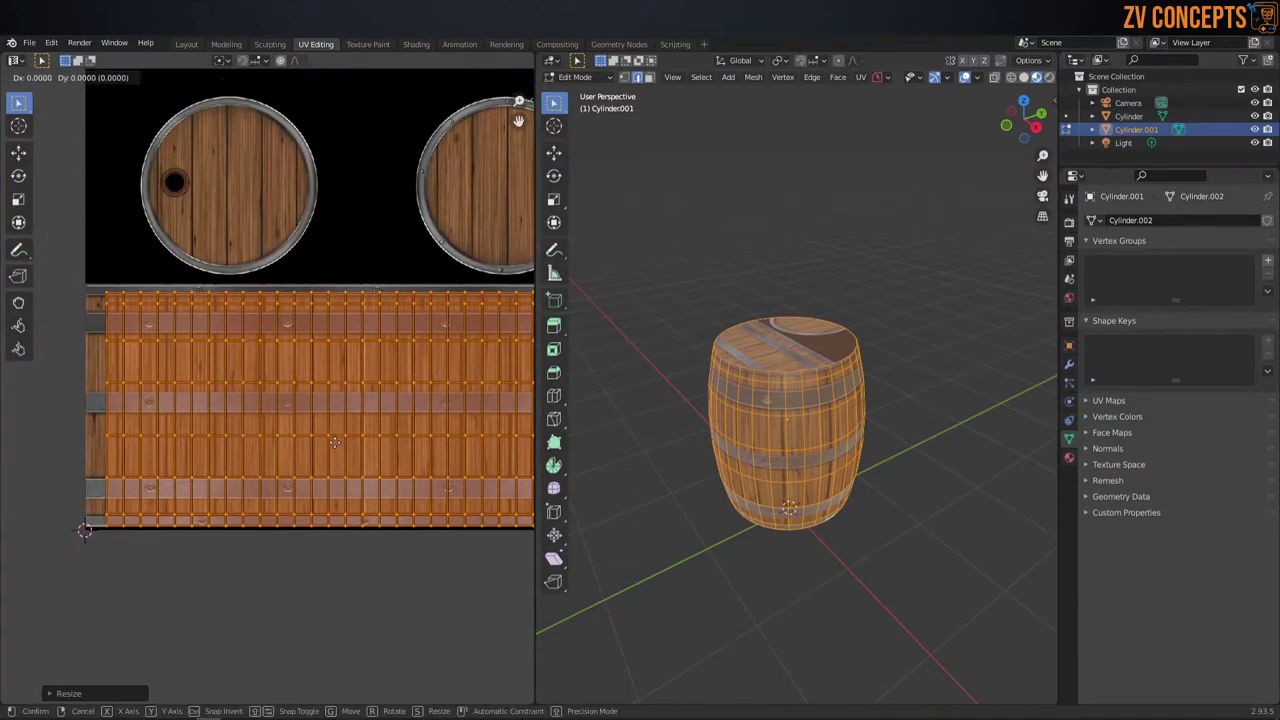
{"action": "key", "text": "y"}
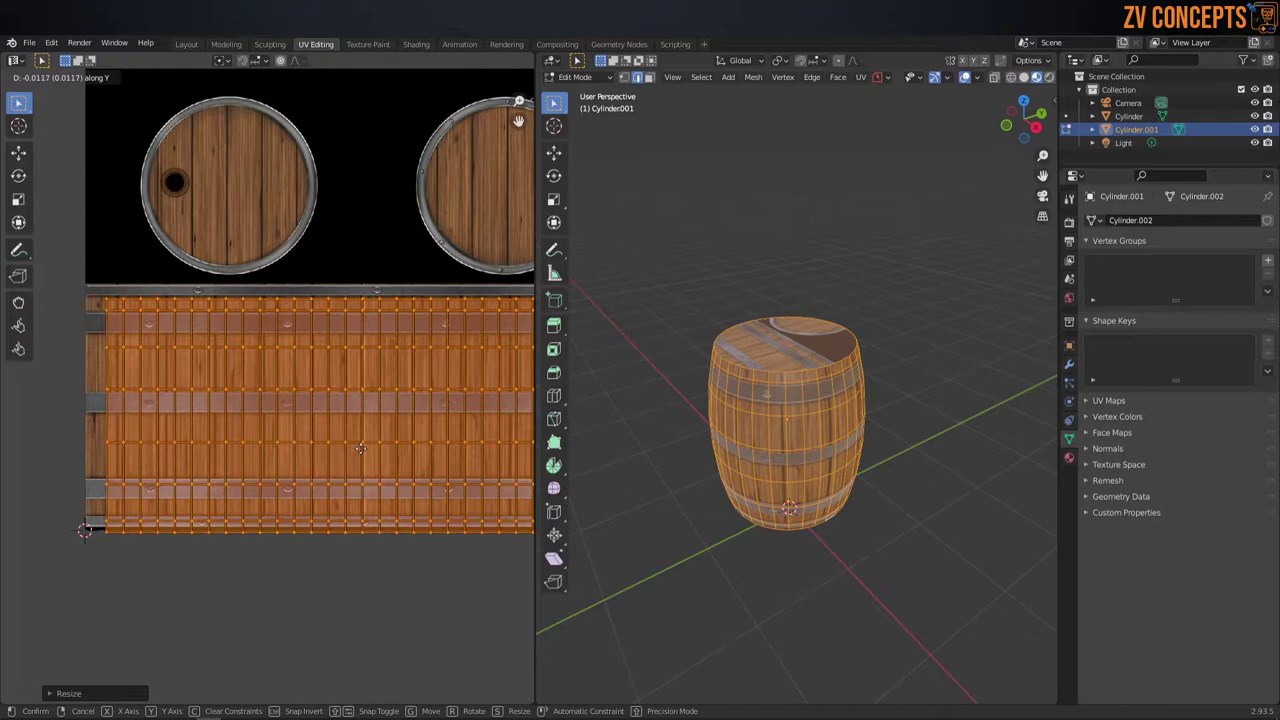
{"action": "left_click", "coordinate": [360, 448]}
{"action": "key", "text": "g"}
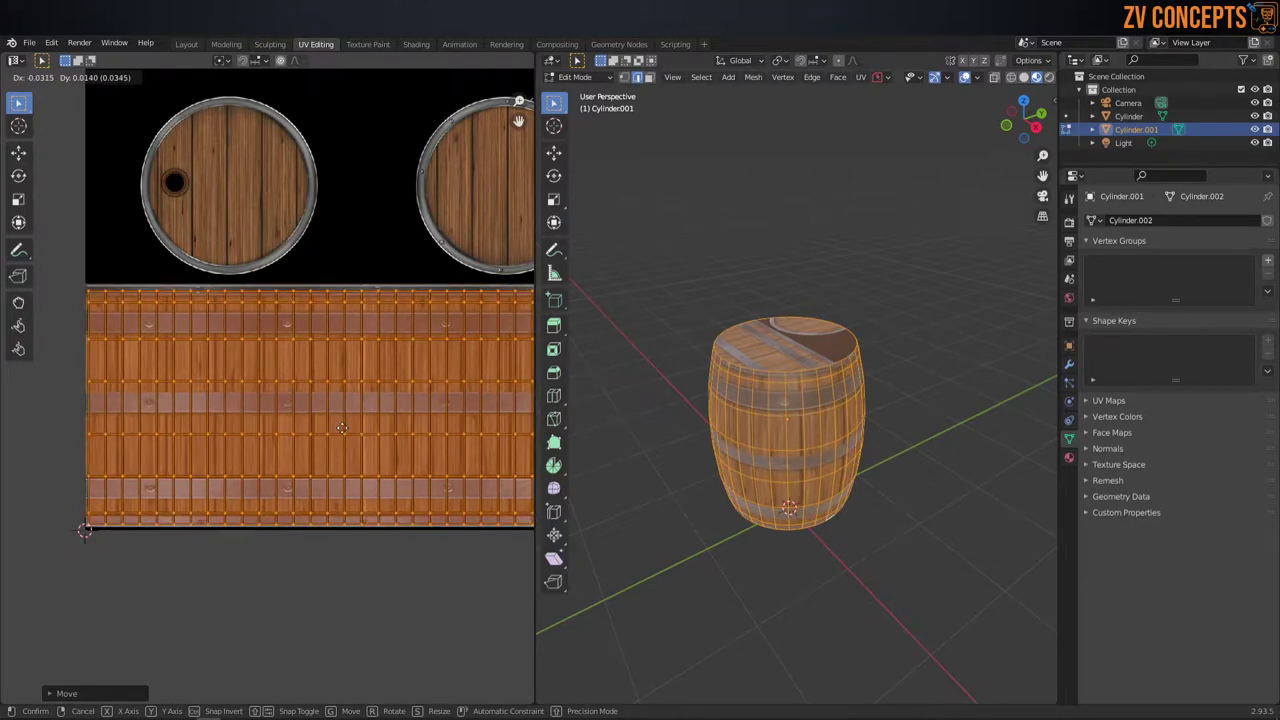
{"action": "left_click", "coordinate": [342, 430]}
{"action": "scroll", "coordinate": [345, 400], "scroll_direction": "down", "scroll_amount": 3}
{"action": "scroll", "coordinate": [345, 372], "scroll_direction": "right", "scroll_amount": 1}
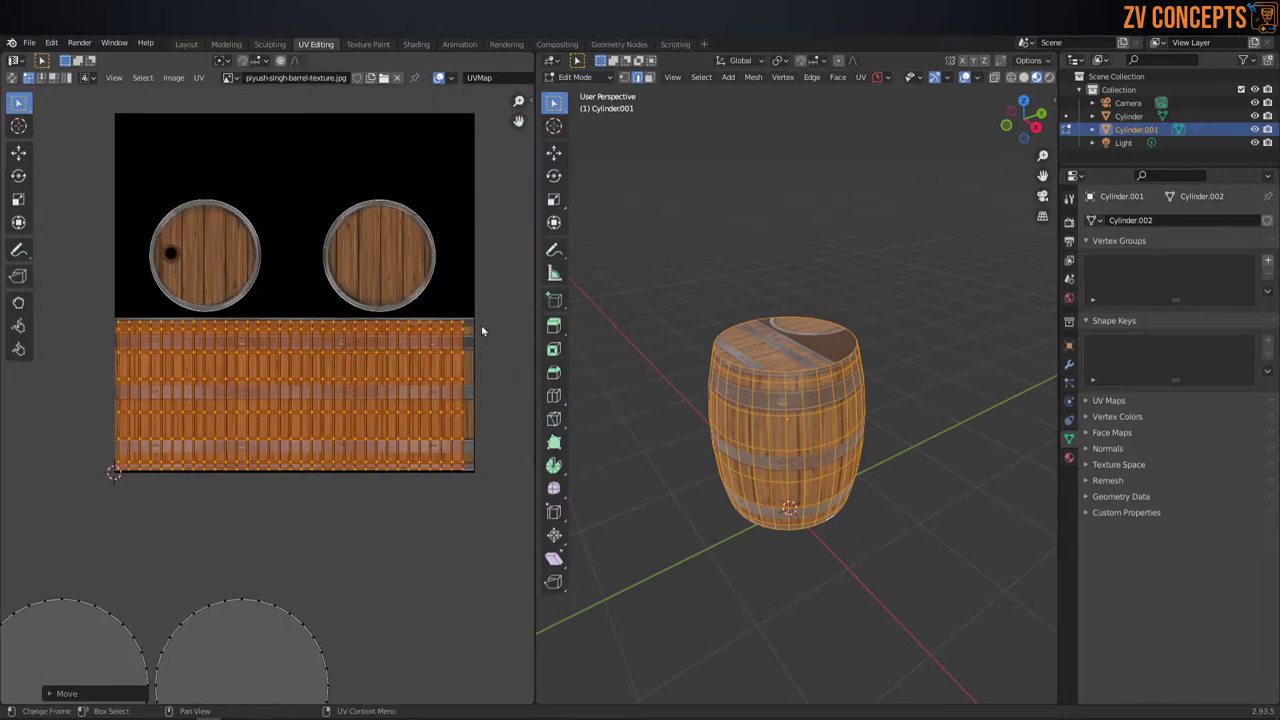
{"action": "scroll", "coordinate": [434, 331], "scroll_direction": "right", "scroll_amount": 2}
{"action": "scroll", "coordinate": [400, 325], "scroll_direction": "up", "scroll_amount": 1}
{"action": "scroll", "coordinate": [420, 315], "scroll_direction": "up", "scroll_amount": 1}
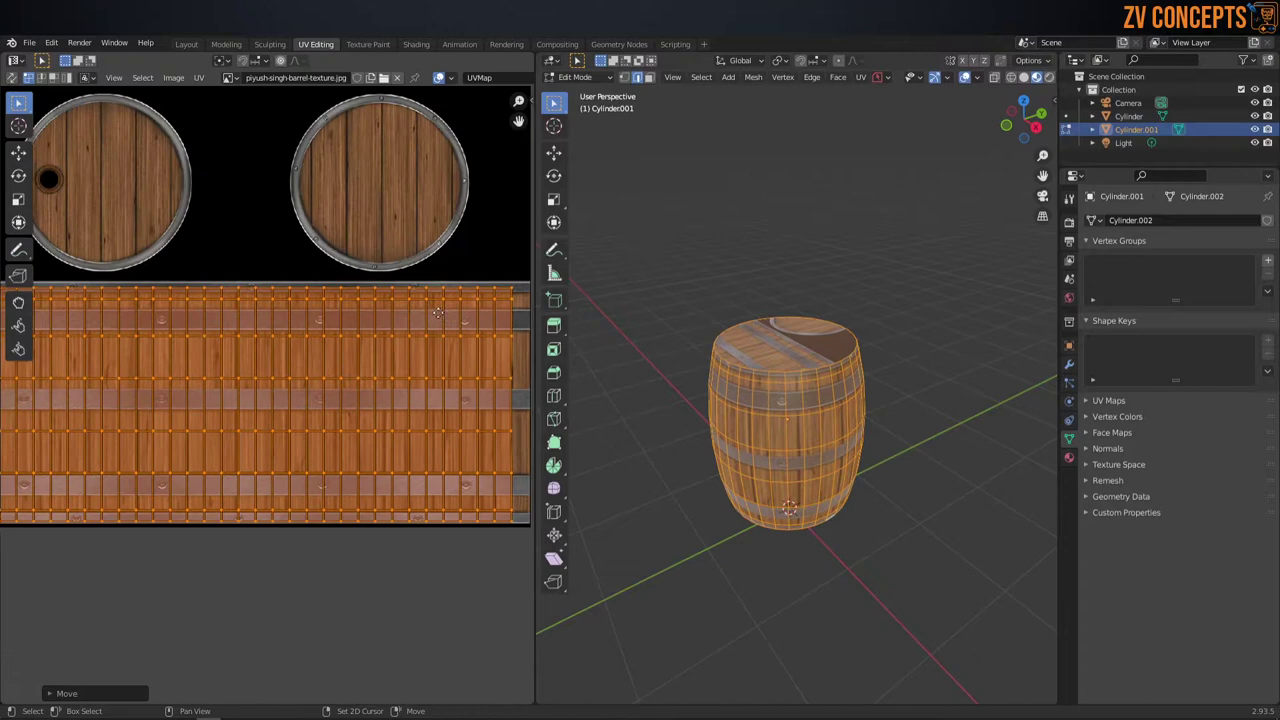
{"action": "middle_click_drag", "start_coordinate": [438, 314], "coordinate": [235, 321]}
{"action": "scroll", "coordinate": [280, 361], "scroll_direction": "up", "scroll_amount": 2}
{"action": "scroll", "coordinate": [354, 237], "scroll_direction": "up", "scroll_amount": 1}
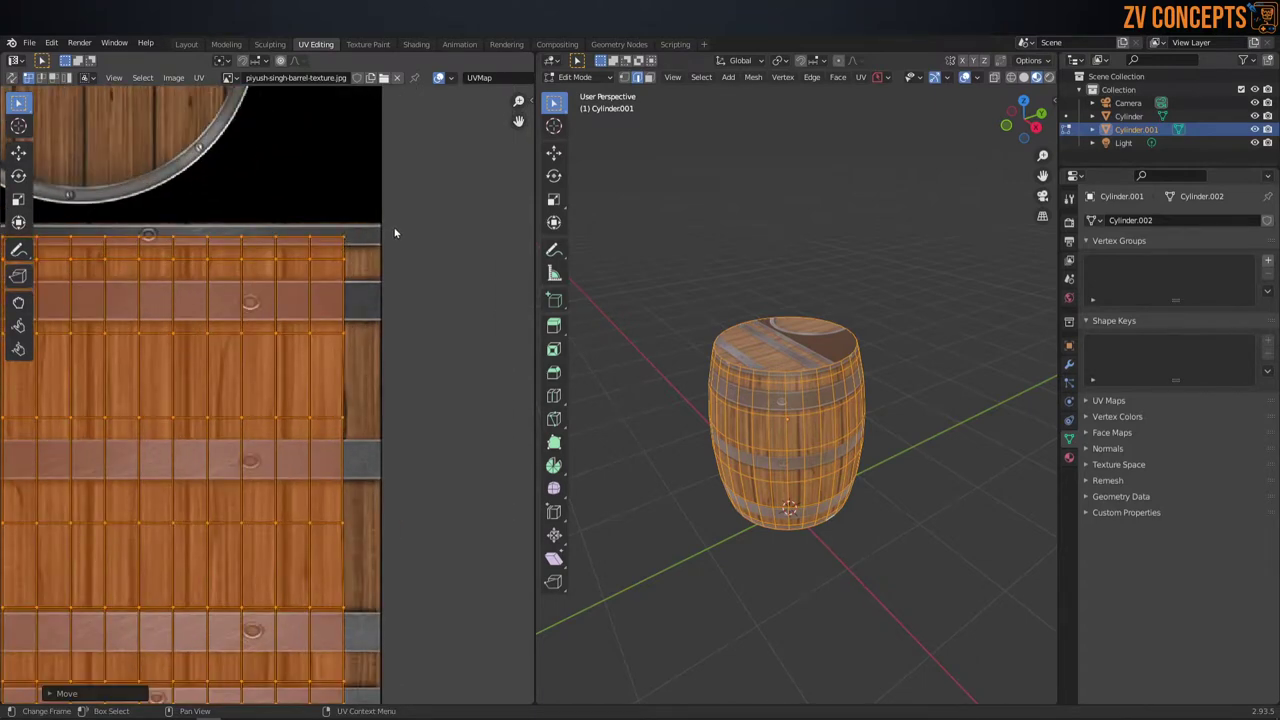
Step: Check the UVPackmaster2 packing options in the UV editor's side panel, then close the panel
{"action": "key", "text": "n"}
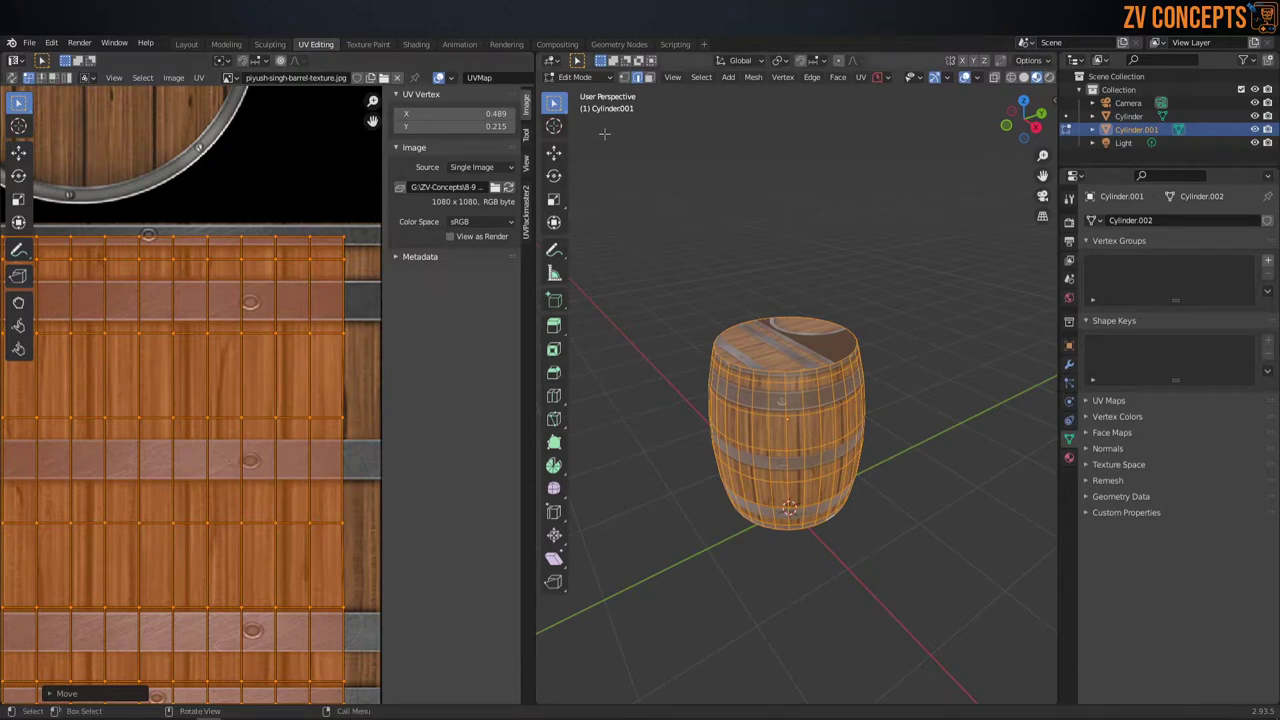
{"action": "left_click", "coordinate": [526, 207]}
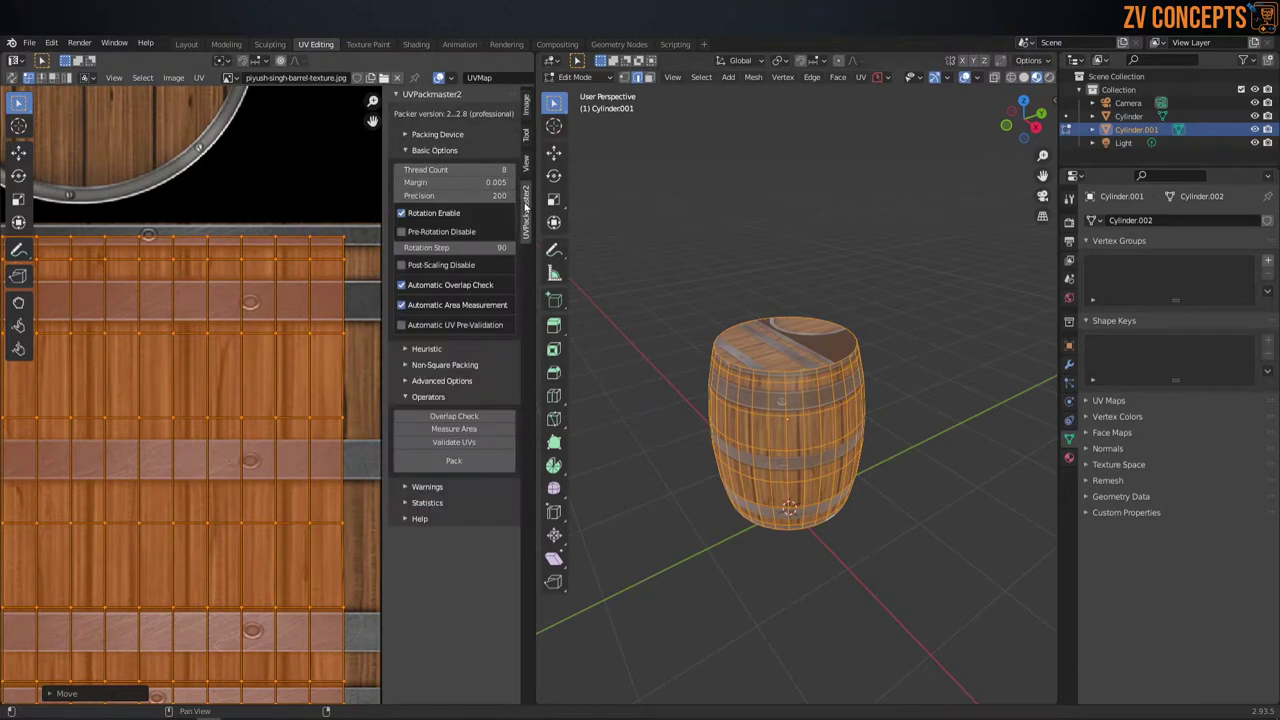
{"action": "left_click", "coordinate": [525, 106]}
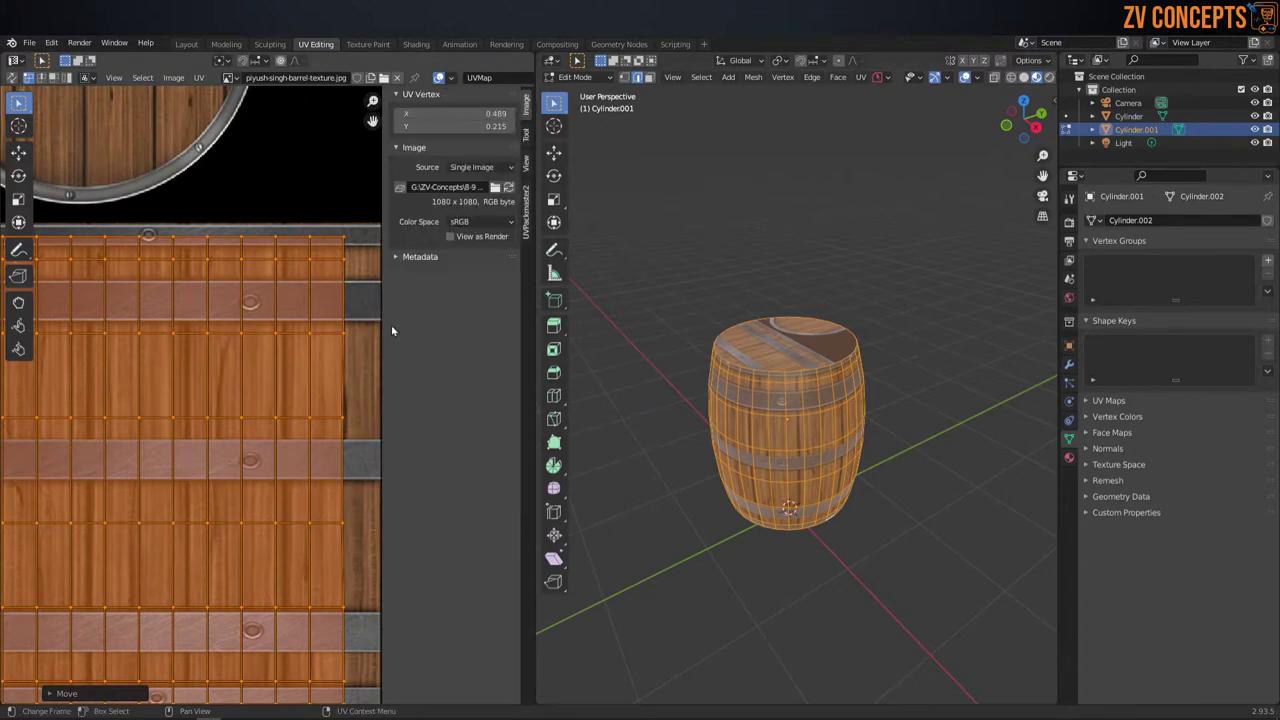
{"action": "key", "text": "n"}
Step: Rescale the body UV island along X so it spans the texture width
{"action": "key", "text": "s"}
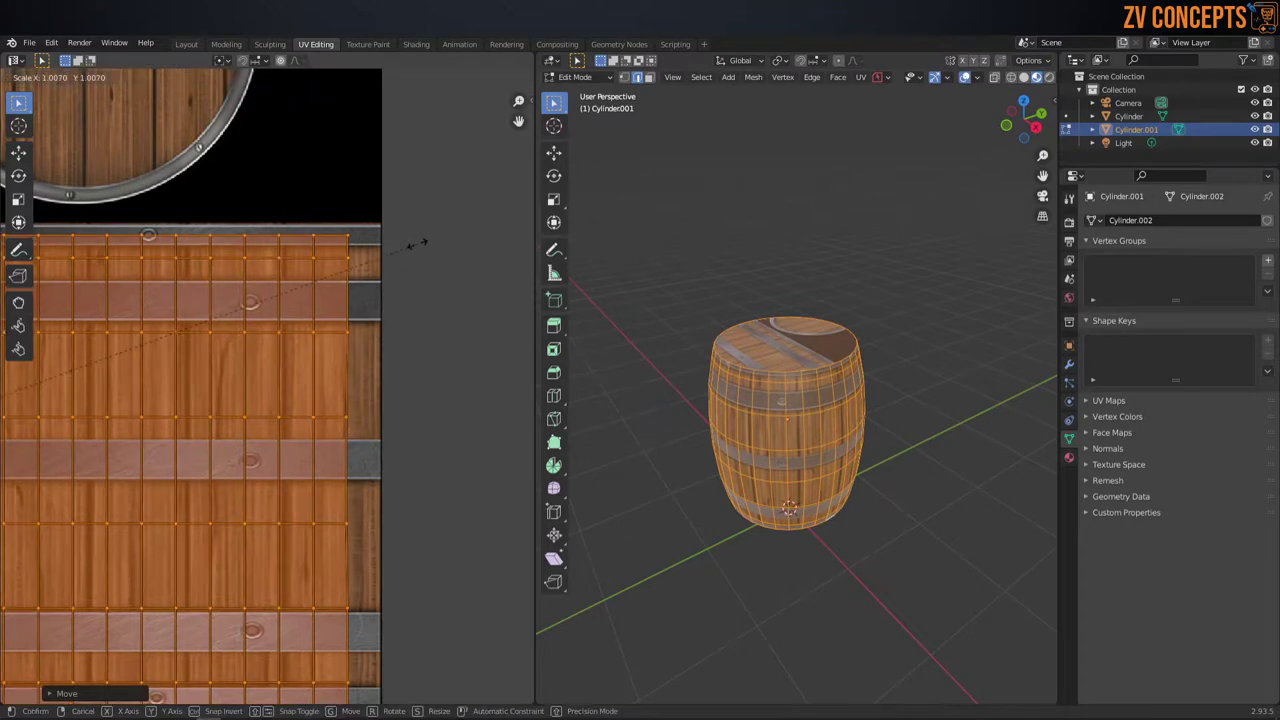
{"action": "key", "text": "x"}
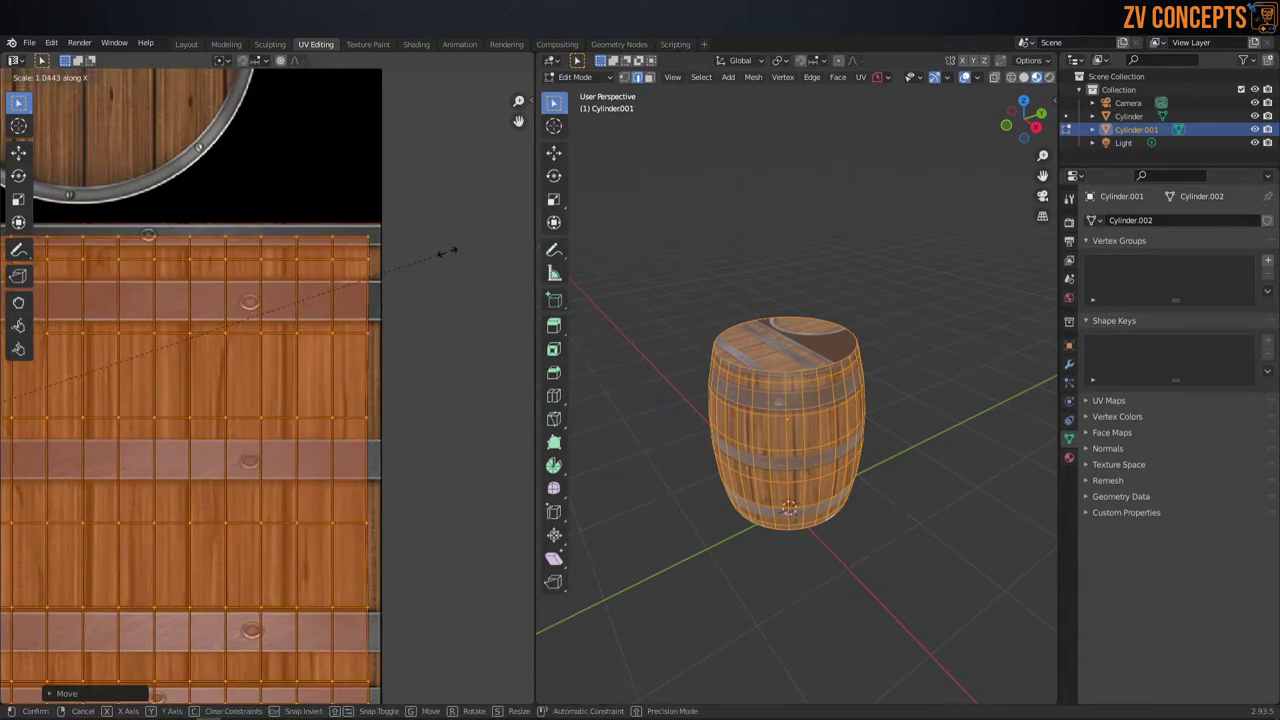
{"action": "left_click", "coordinate": [463, 267]}
{"action": "scroll", "coordinate": [451, 262], "scroll_direction": "down", "scroll_amount": 6}
{"action": "middle_click_drag", "start_coordinate": [323, 350], "coordinate": [550, 345]}
{"action": "scroll", "coordinate": [184, 268], "scroll_direction": "up", "scroll_amount": 3}
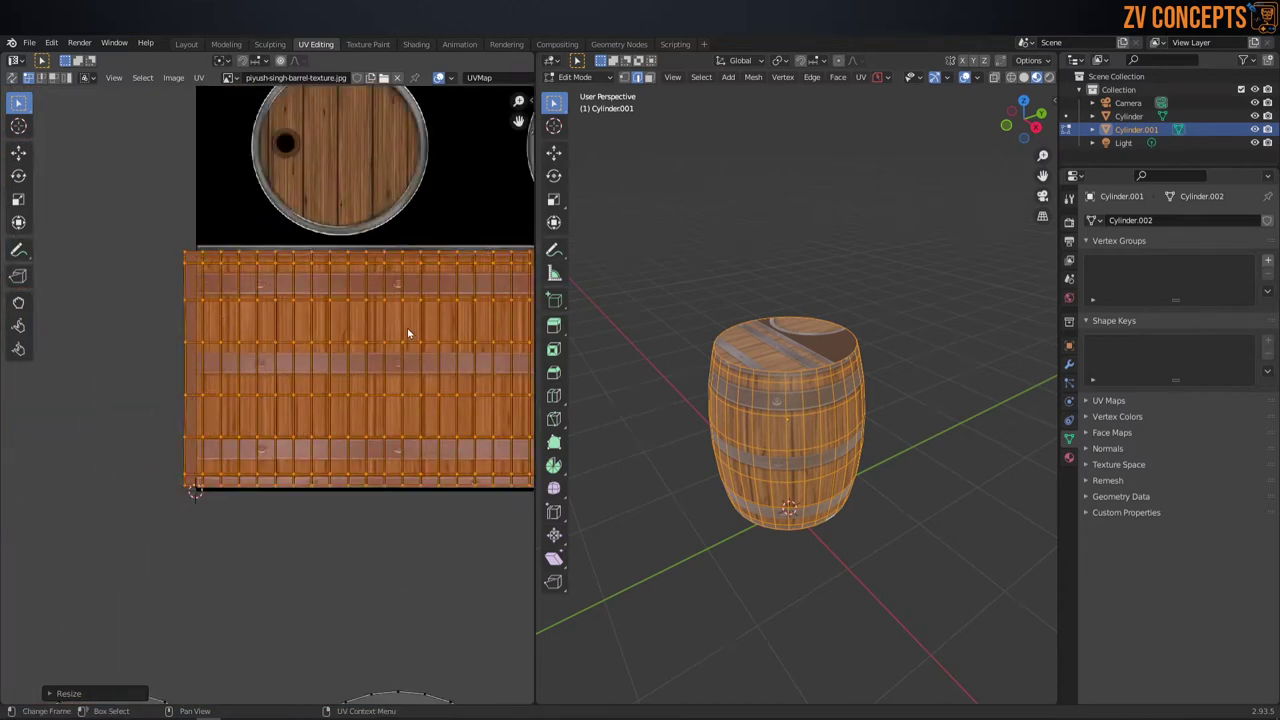
{"action": "key", "text": "s"}
{"action": "key", "text": "x"}
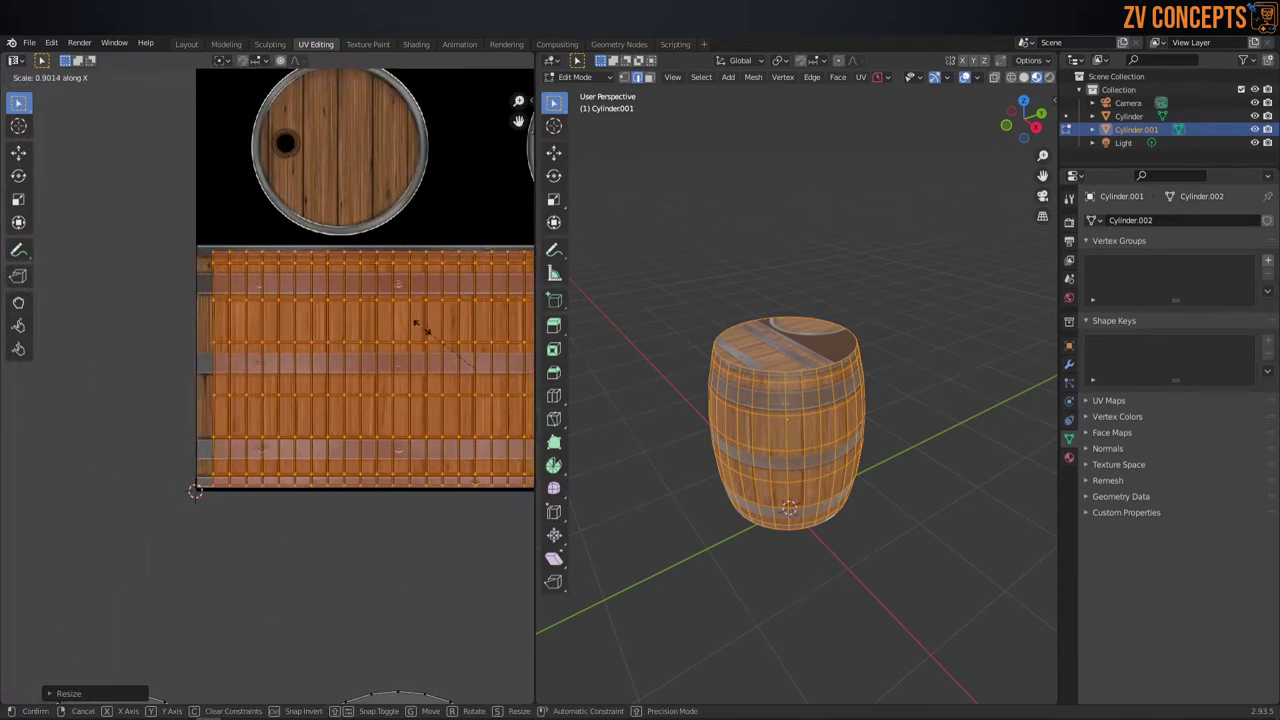
{"action": "left_click", "coordinate": [418, 325]}
{"action": "middle_click_drag", "start_coordinate": [420, 326], "coordinate": [370, 328]}
{"action": "scroll", "coordinate": [165, 329], "scroll_direction": "down", "scroll_amount": 2}
{"action": "scroll", "coordinate": [418, 384], "scroll_direction": "down", "scroll_amount": 2}
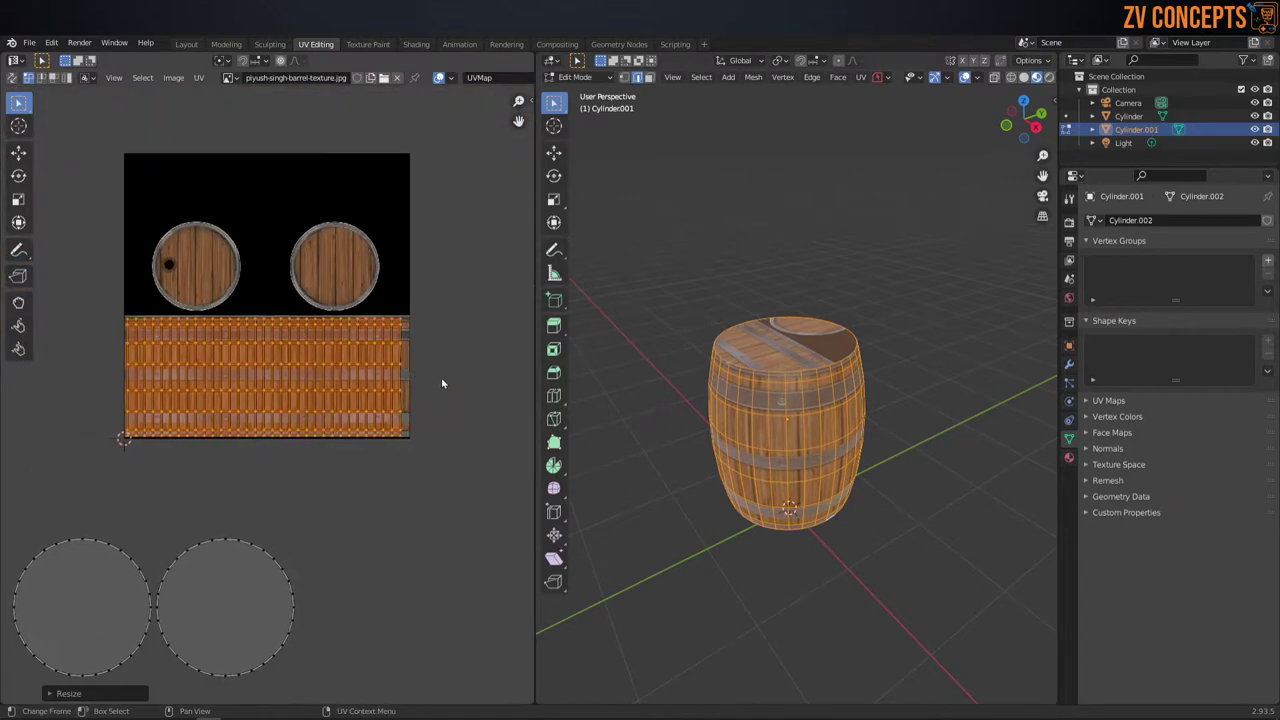
Step: Move the body island and stretch it vertically to fill the plank strip, then deselect everything
{"action": "key", "text": "g"}
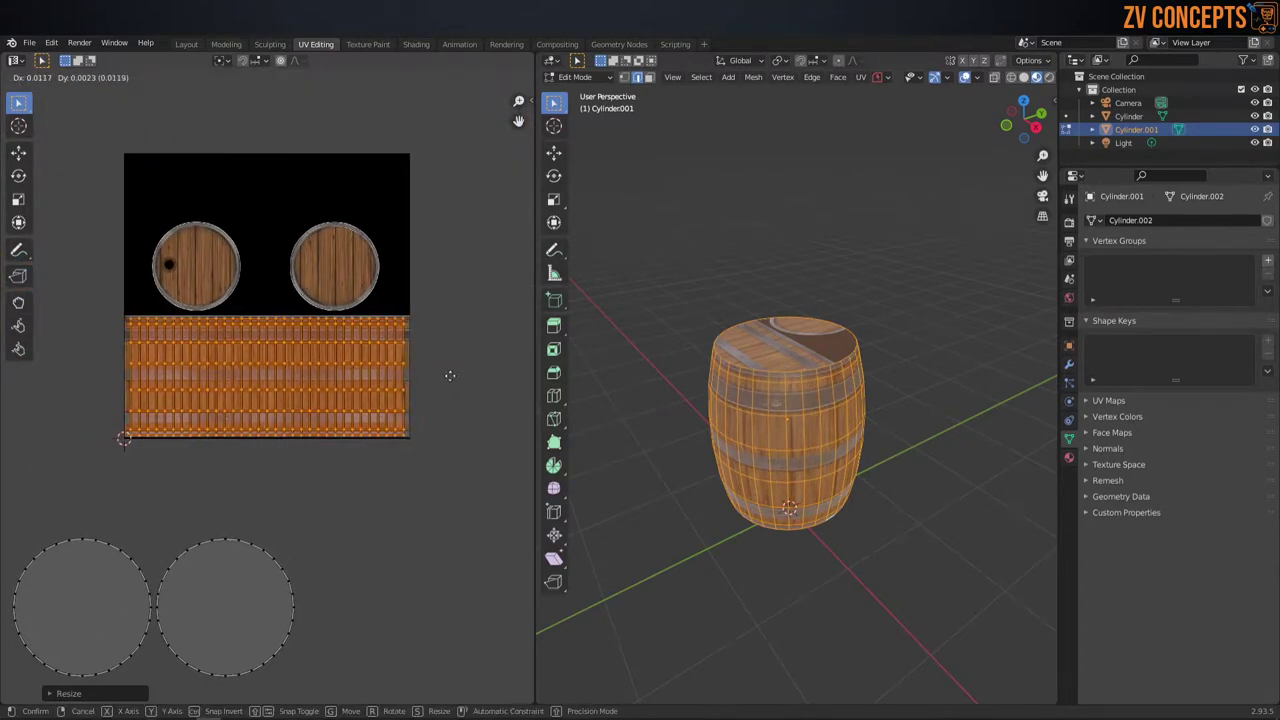
{"action": "left_click", "coordinate": [450, 376]}
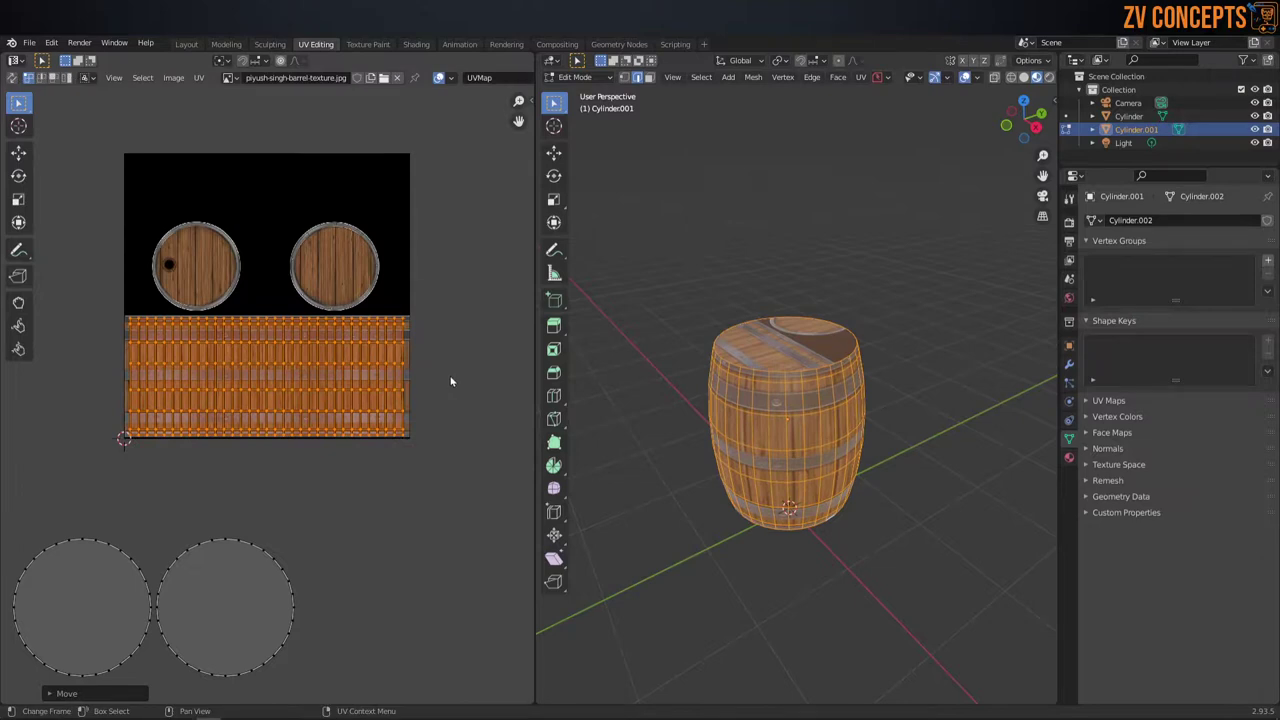
{"action": "key", "text": "s"}
{"action": "key", "text": "y"}
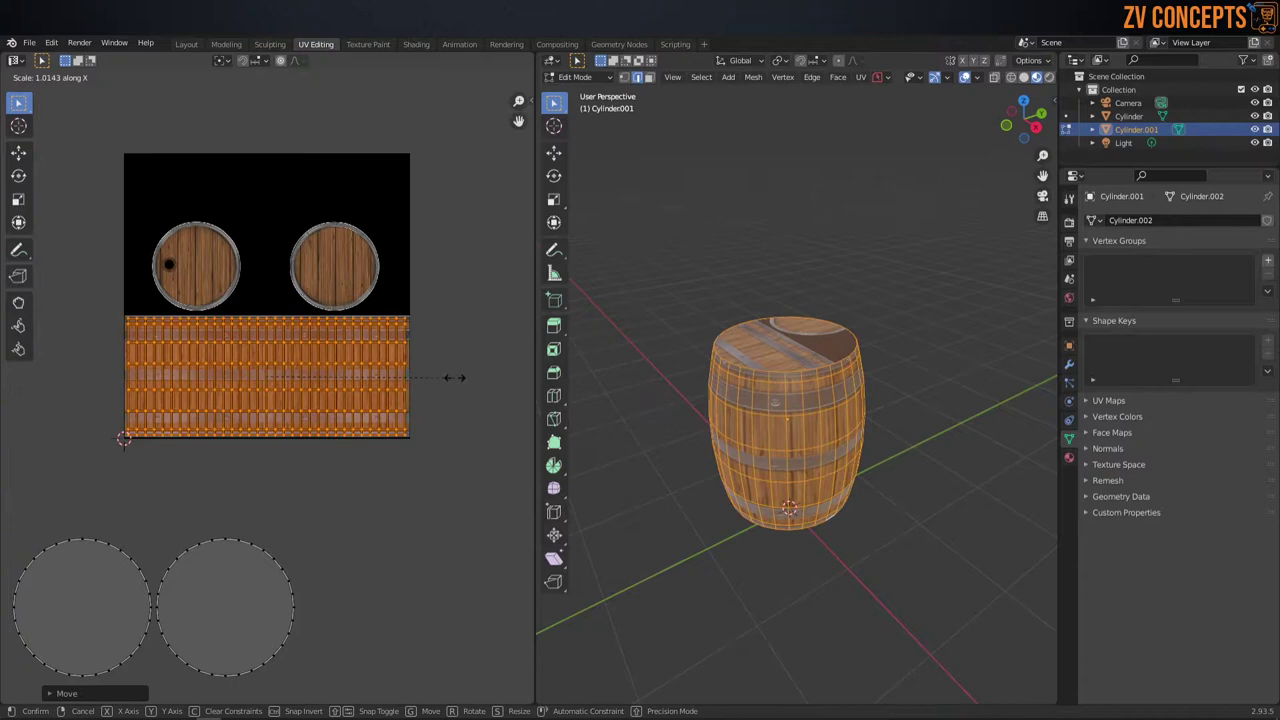
{"action": "left_click", "coordinate": [458, 384]}
{"action": "middle_click_drag", "start_coordinate": [298, 446], "coordinate": [318, 420]}
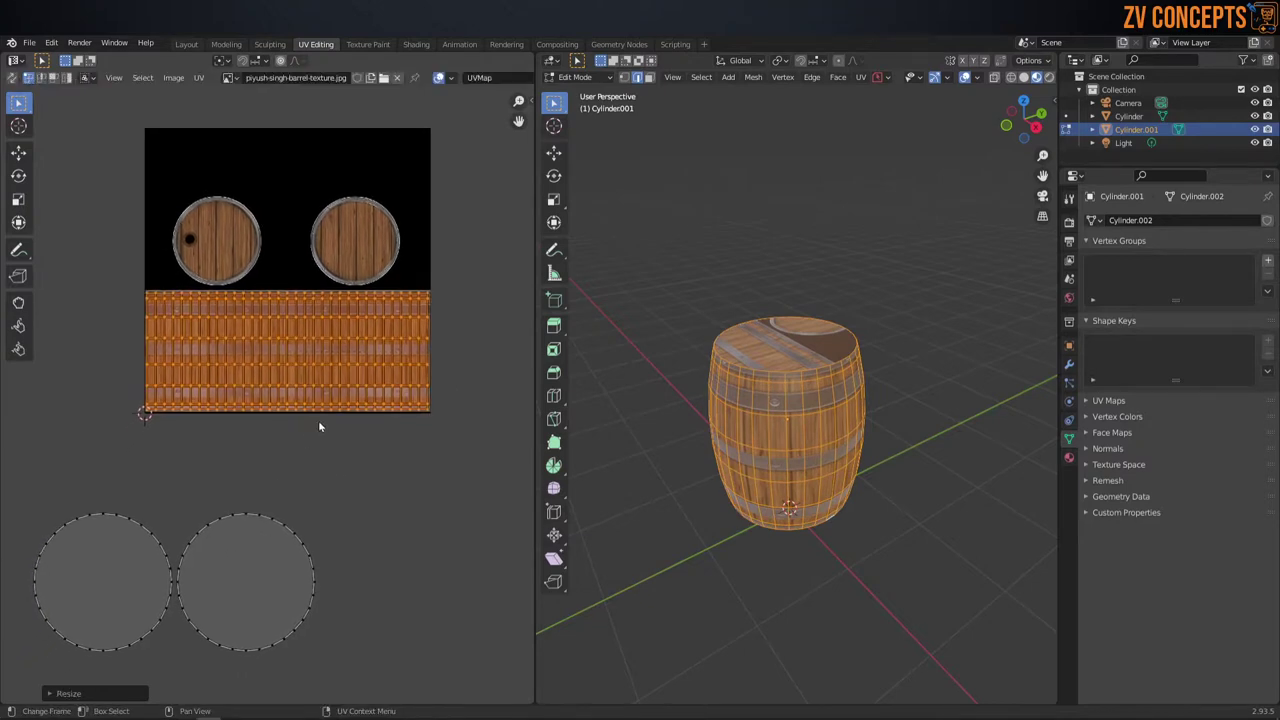
{"action": "key", "text": "alt+a"}
{"action": "key", "text": "alt+a"}
{"action": "key", "text": "Tab"}
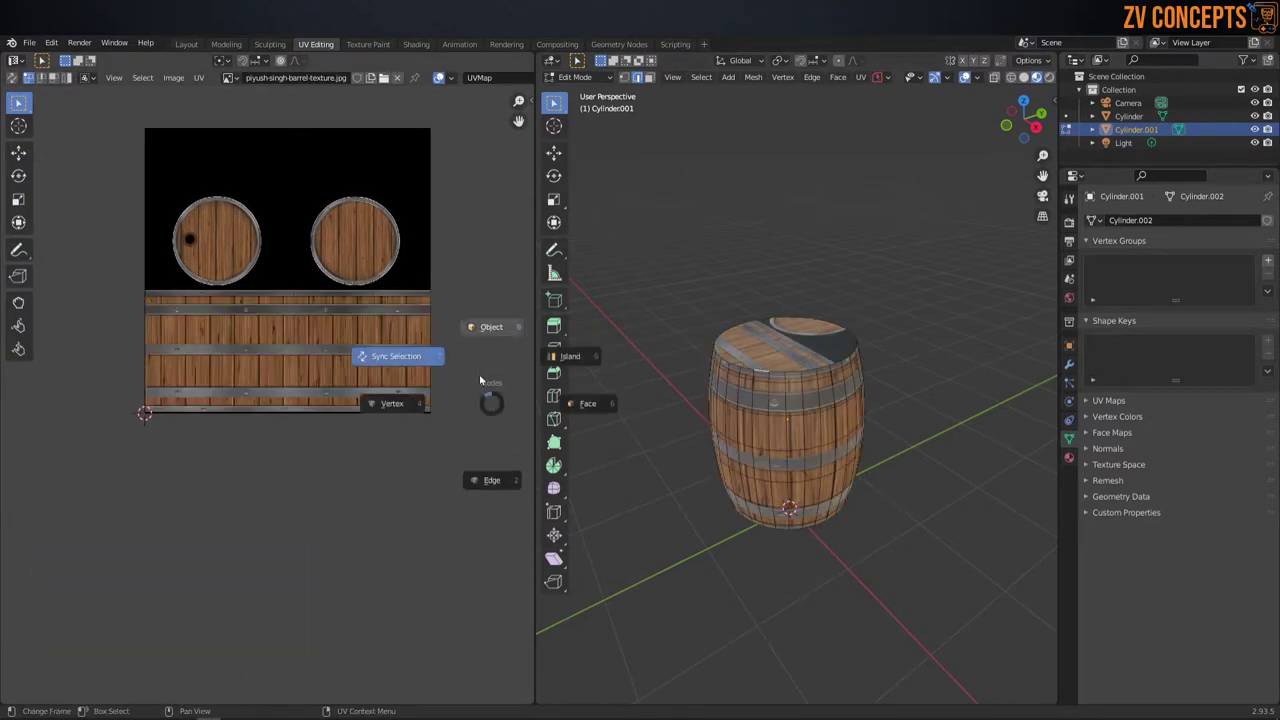
Step: In face mode, select the barrel's top face and move its lid UV island over the left lid image
{"action": "key", "text": "Escape"}
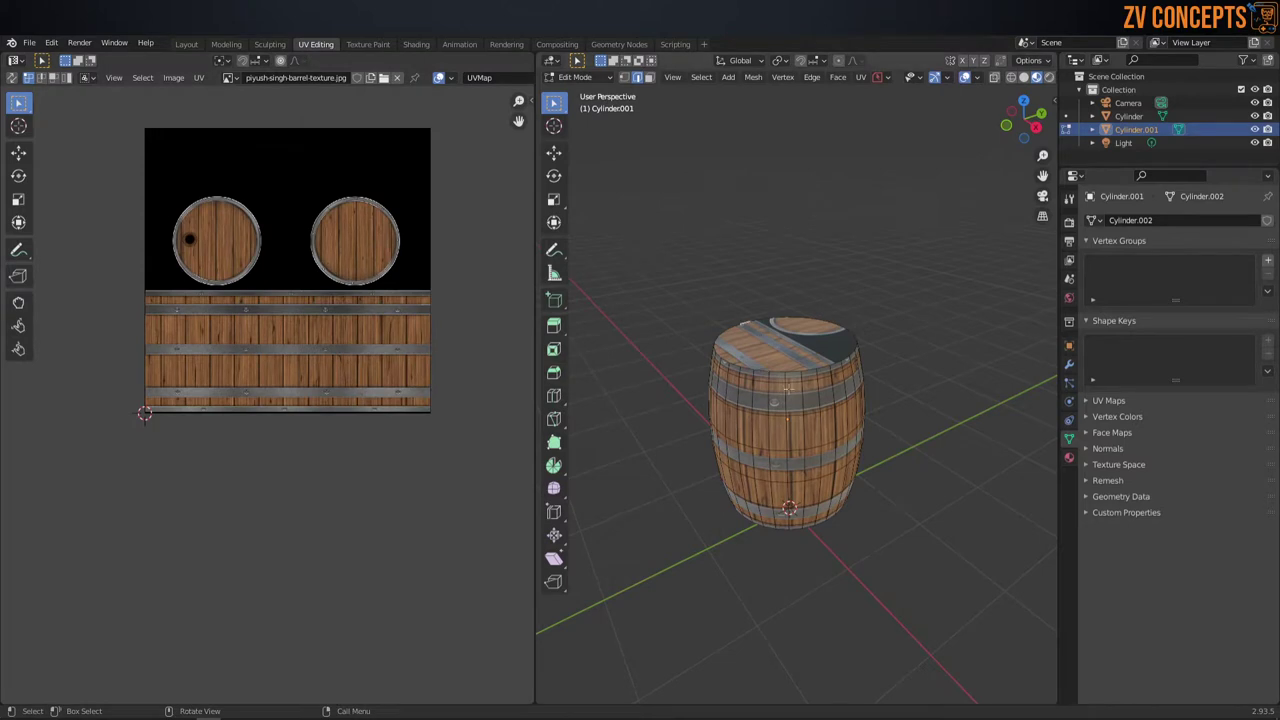
{"action": "key", "text": "Tab"}
{"action": "left_click", "coordinate": [905, 380]}
{"action": "left_click", "coordinate": [785, 340]}
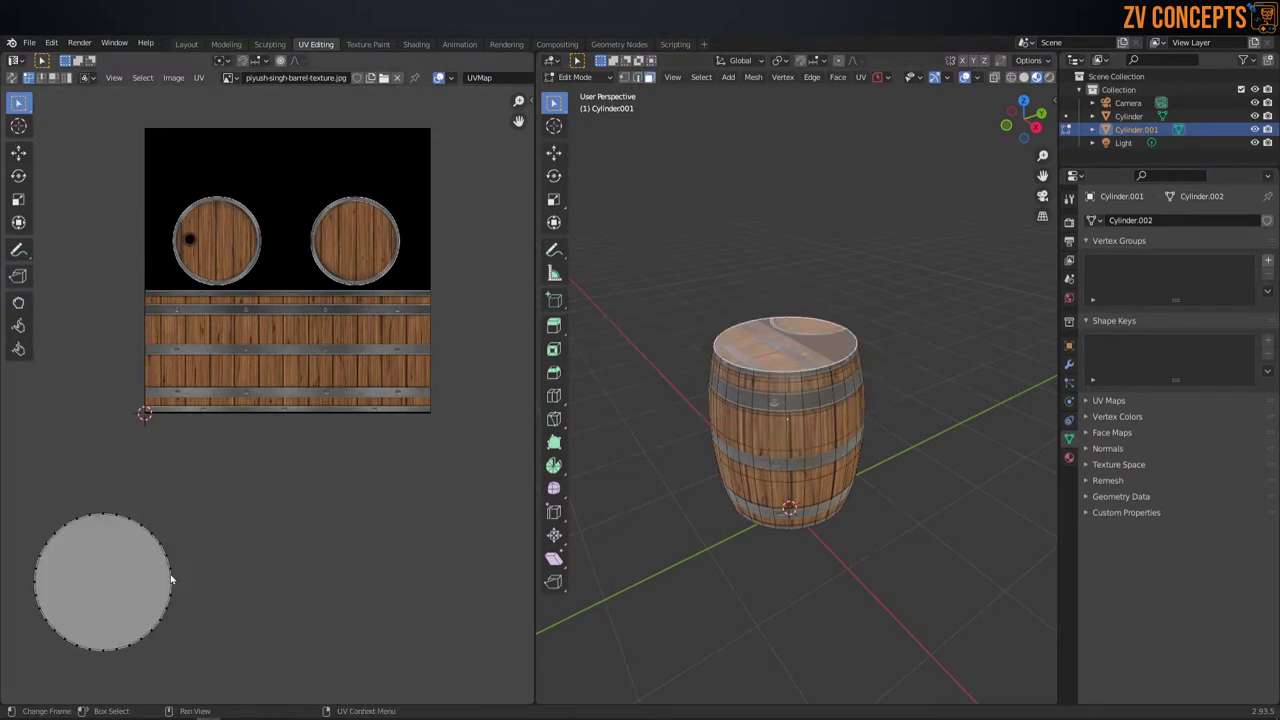
{"action": "key", "text": "l"}
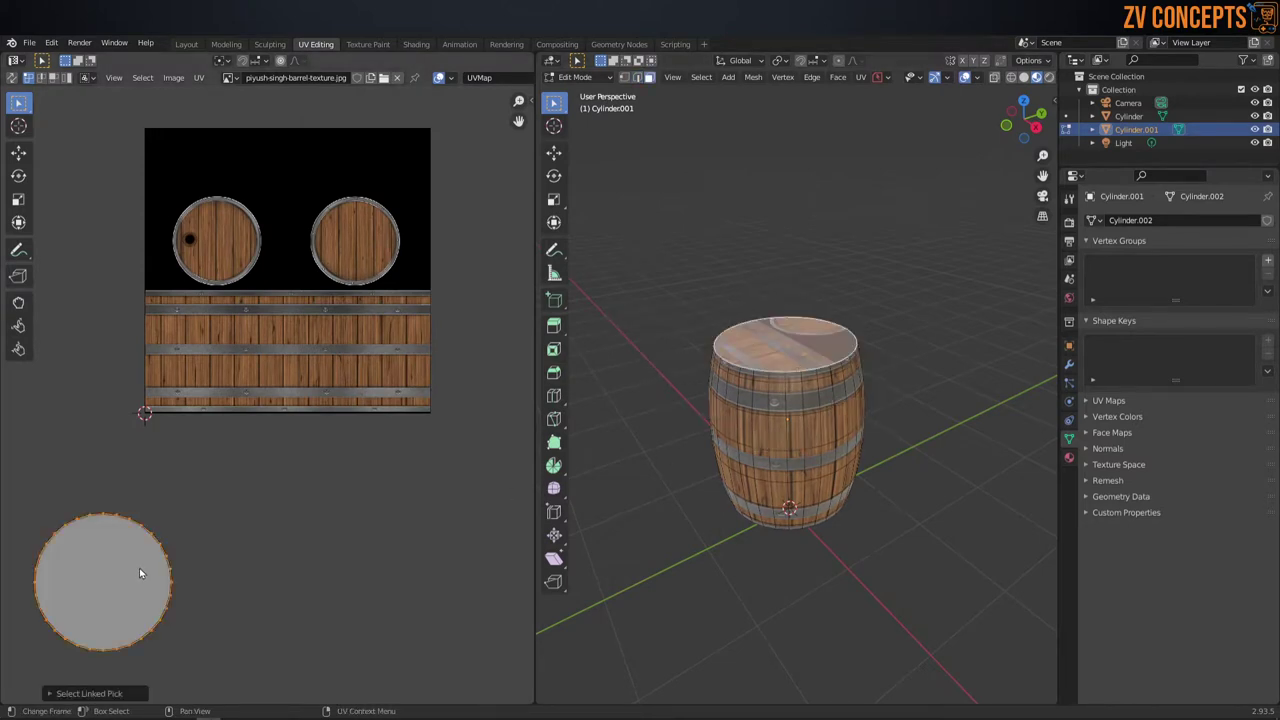
{"action": "key", "text": "g"}
{"action": "left_click", "coordinate": [249, 220]}
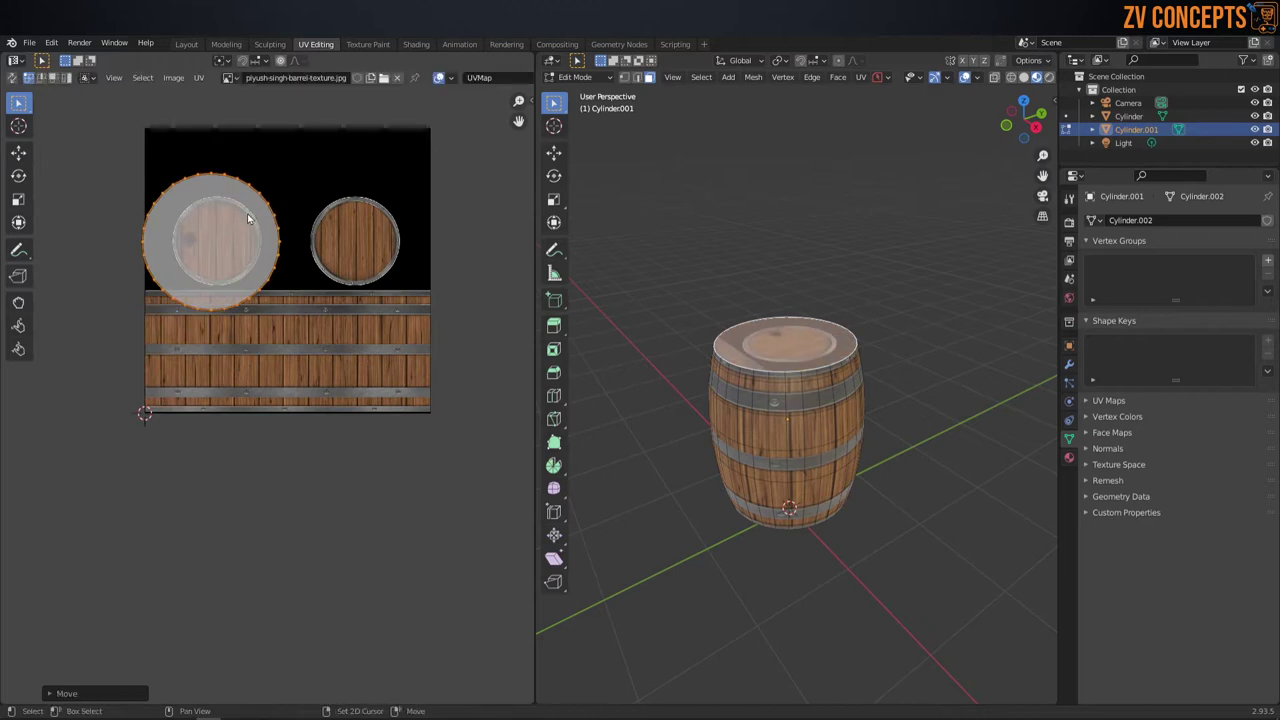
Step: Scale and nudge the top lid UV circle until it fits the left lid image
{"action": "scroll", "coordinate": [255, 240], "scroll_direction": "up", "scroll_amount": 2}
{"action": "key", "text": "s"}
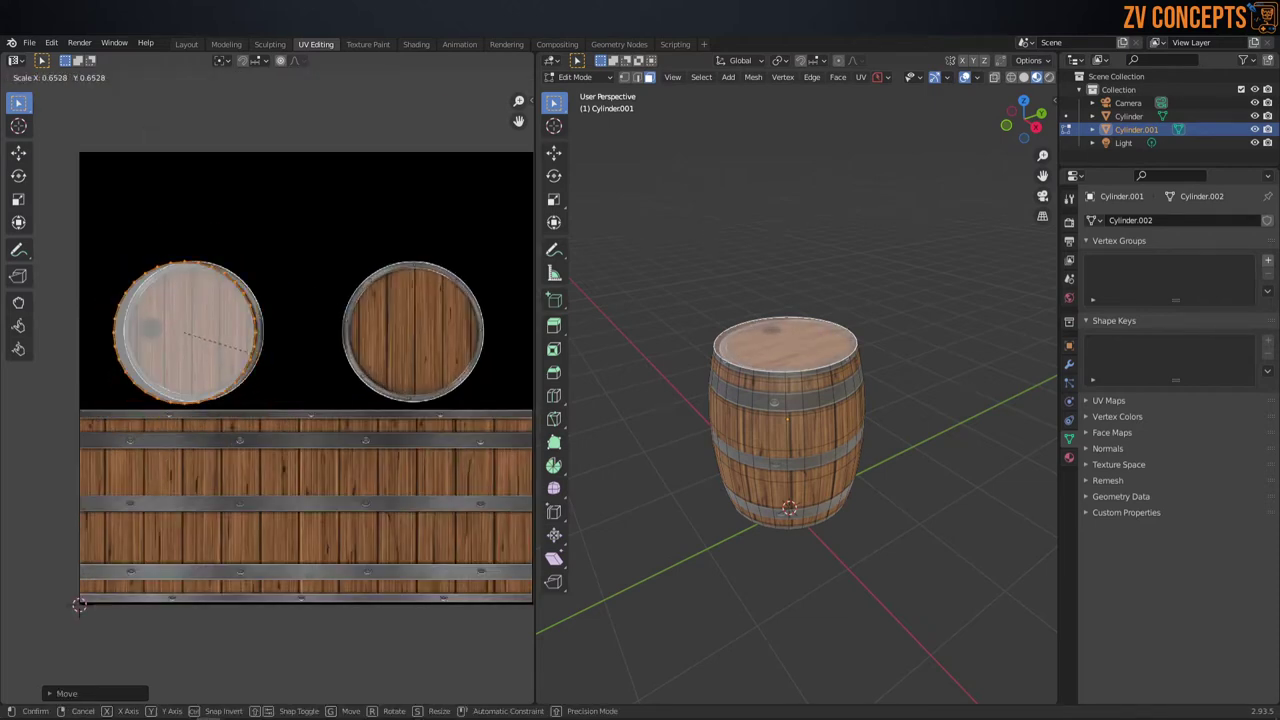
{"action": "left_click", "coordinate": [336, 400]}
{"action": "scroll", "coordinate": [224, 281], "scroll_direction": "up", "scroll_amount": 3}
{"action": "middle_click_drag", "start_coordinate": [223, 281], "coordinate": [337, 374]}
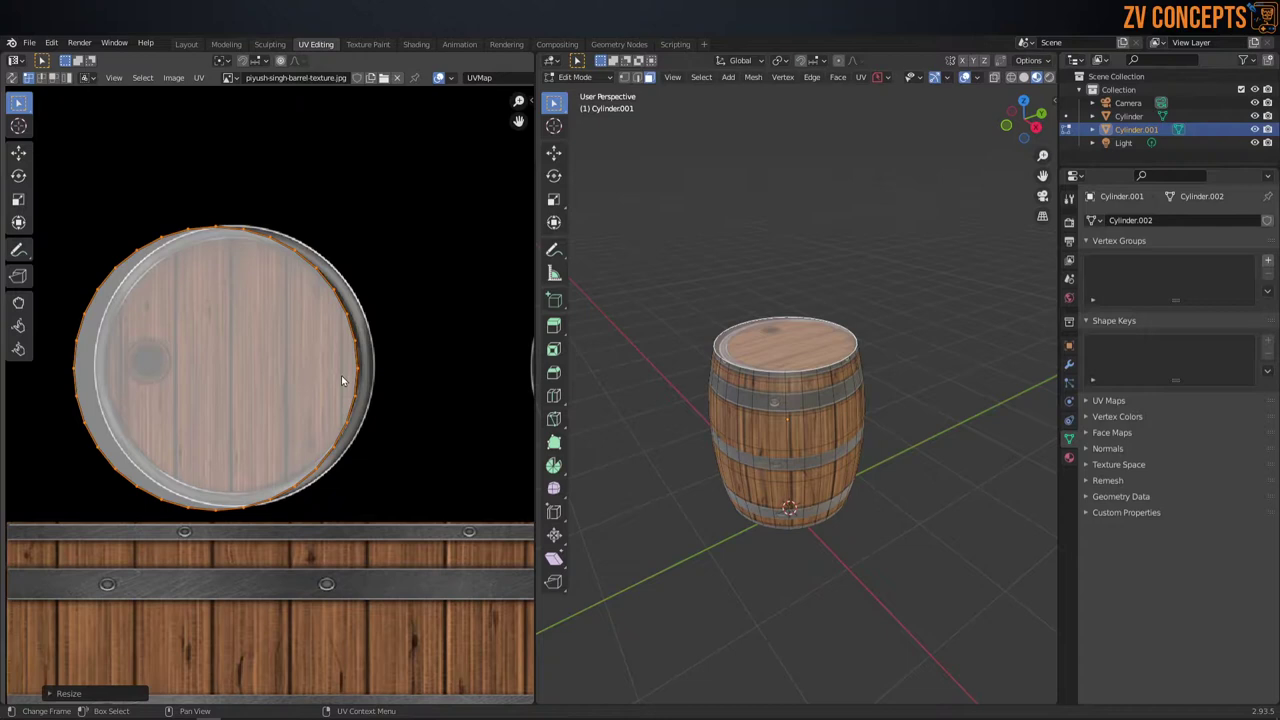
{"action": "key", "text": "g"}
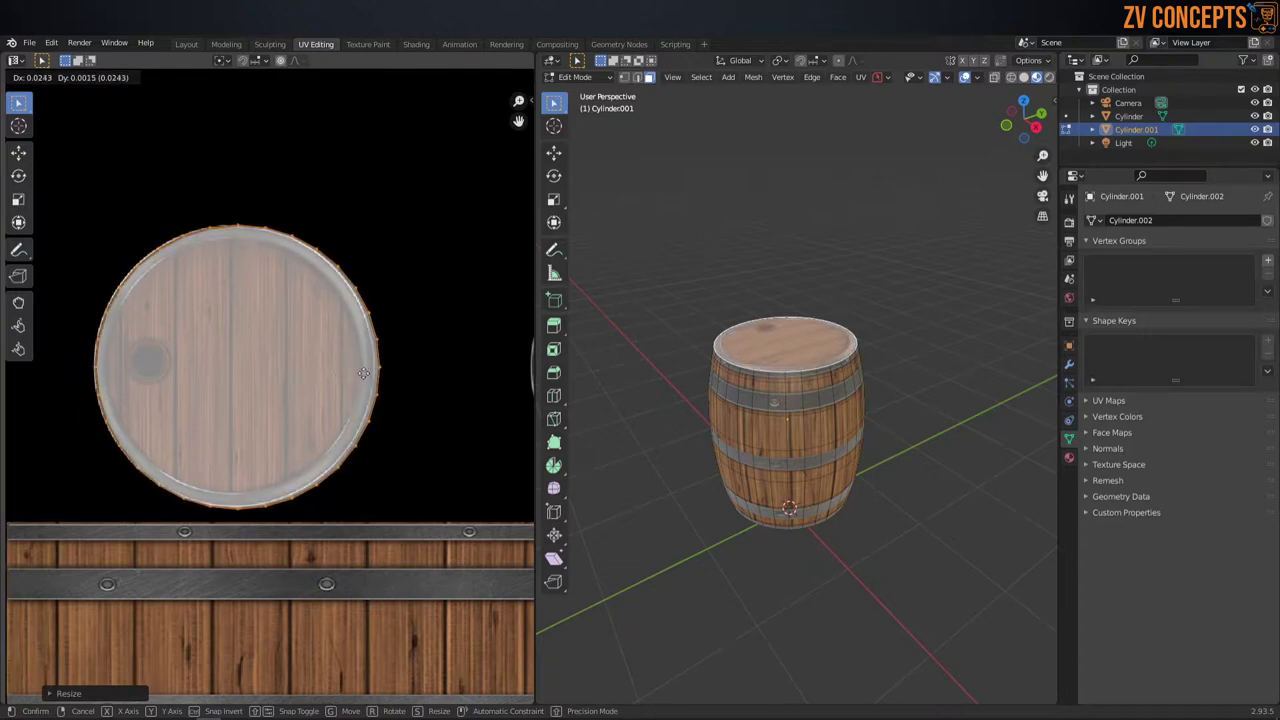
{"action": "left_click", "coordinate": [361, 375]}
{"action": "key", "text": "s"}
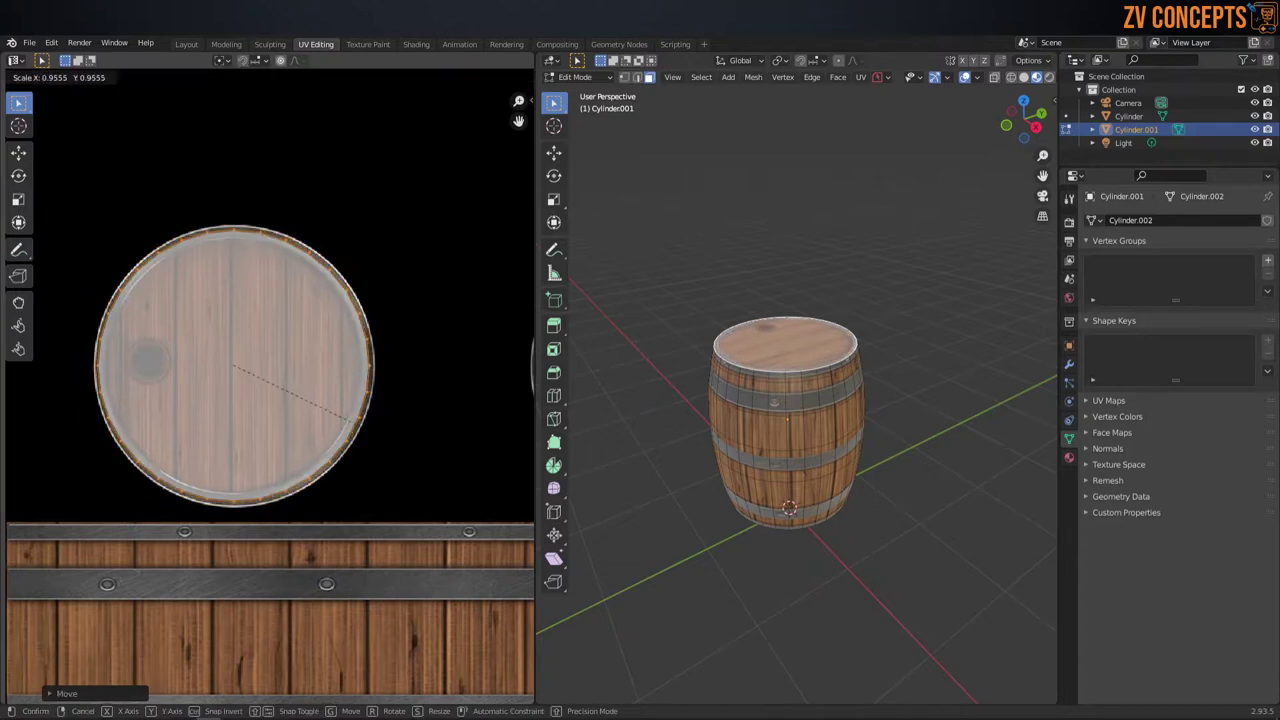
{"action": "left_click", "coordinate": [471, 486]}
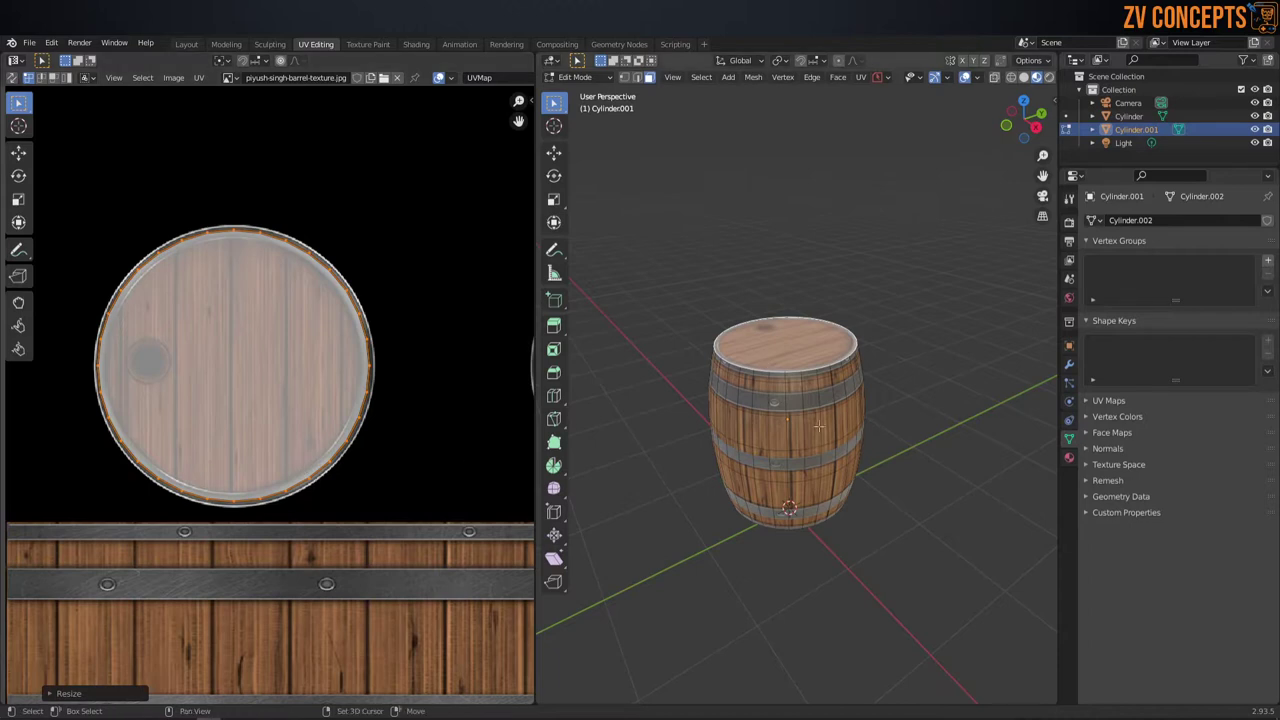
Step: Select the barrel's bottom face and move and shrink its UV circle onto the right lid image
{"action": "middle_click_drag", "start_coordinate": [863, 509], "coordinate": [854, 505]}
{"action": "left_click", "coordinate": [854, 505]}
{"action": "scroll", "coordinate": [257, 326], "scroll_direction": "down", "scroll_amount": 4}
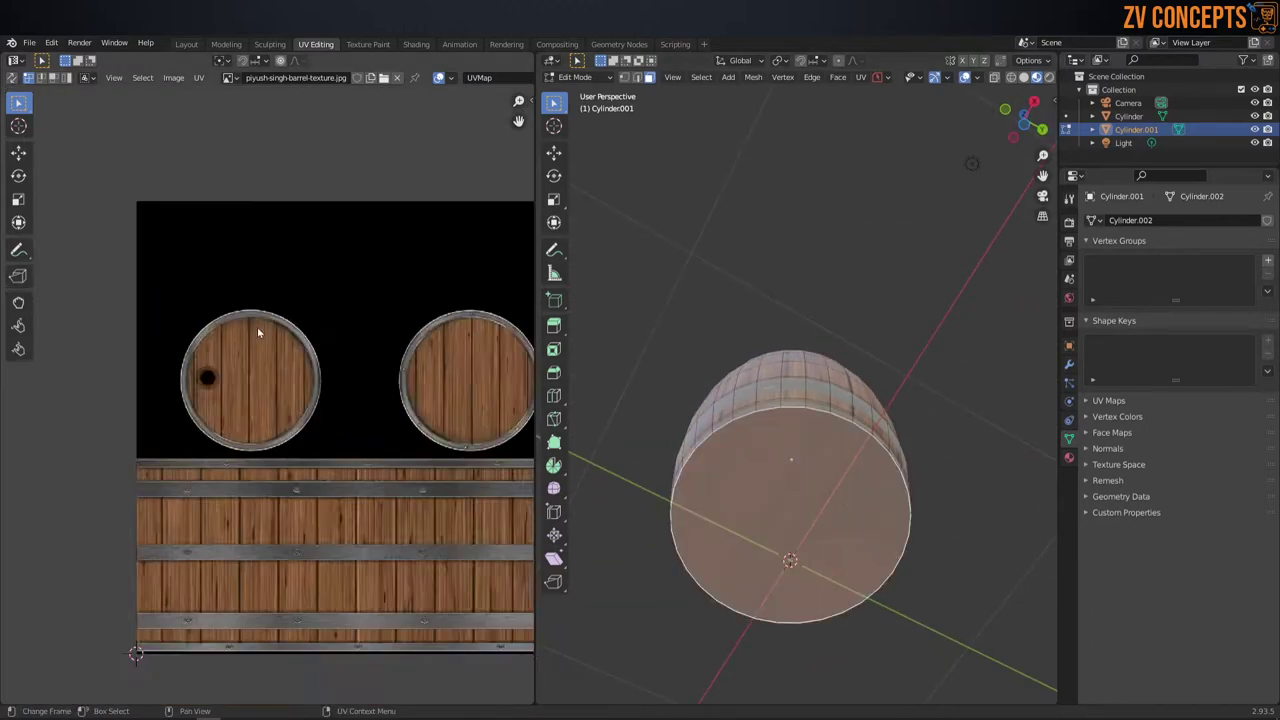
{"action": "scroll", "coordinate": [300, 470], "scroll_direction": "down", "scroll_amount": 3}
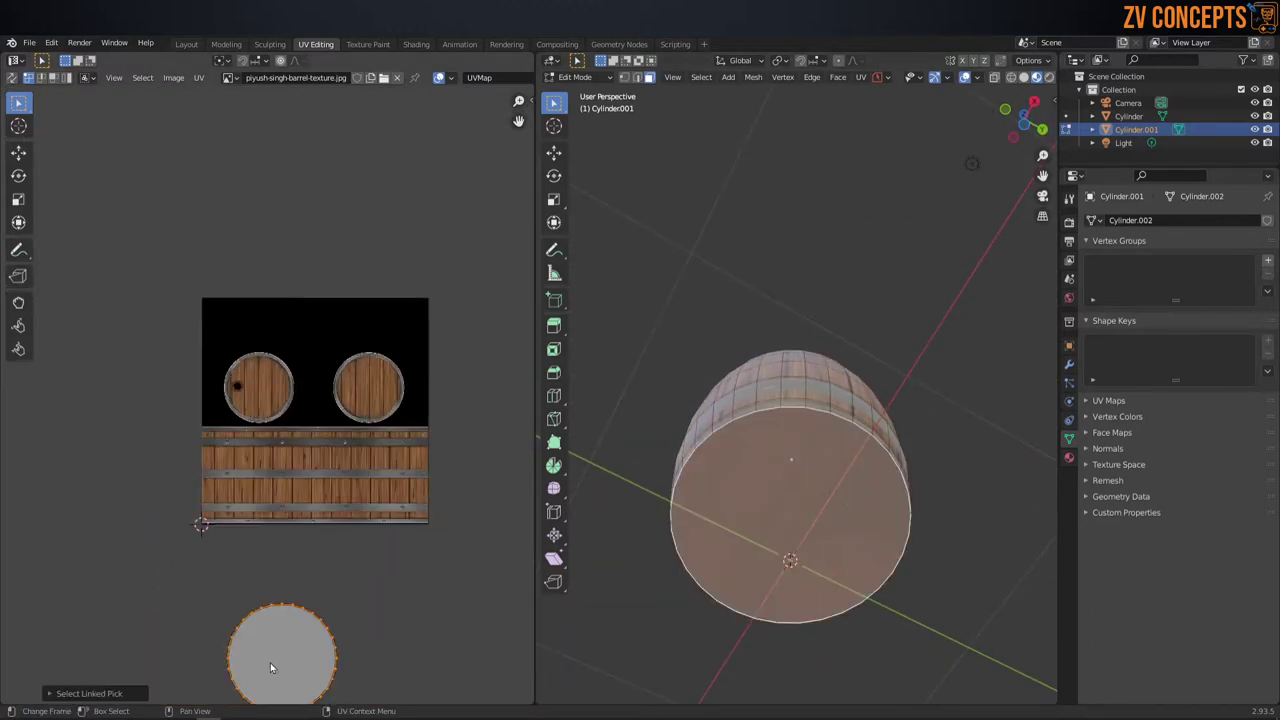
{"action": "key", "text": "l"}
{"action": "key", "text": "g"}
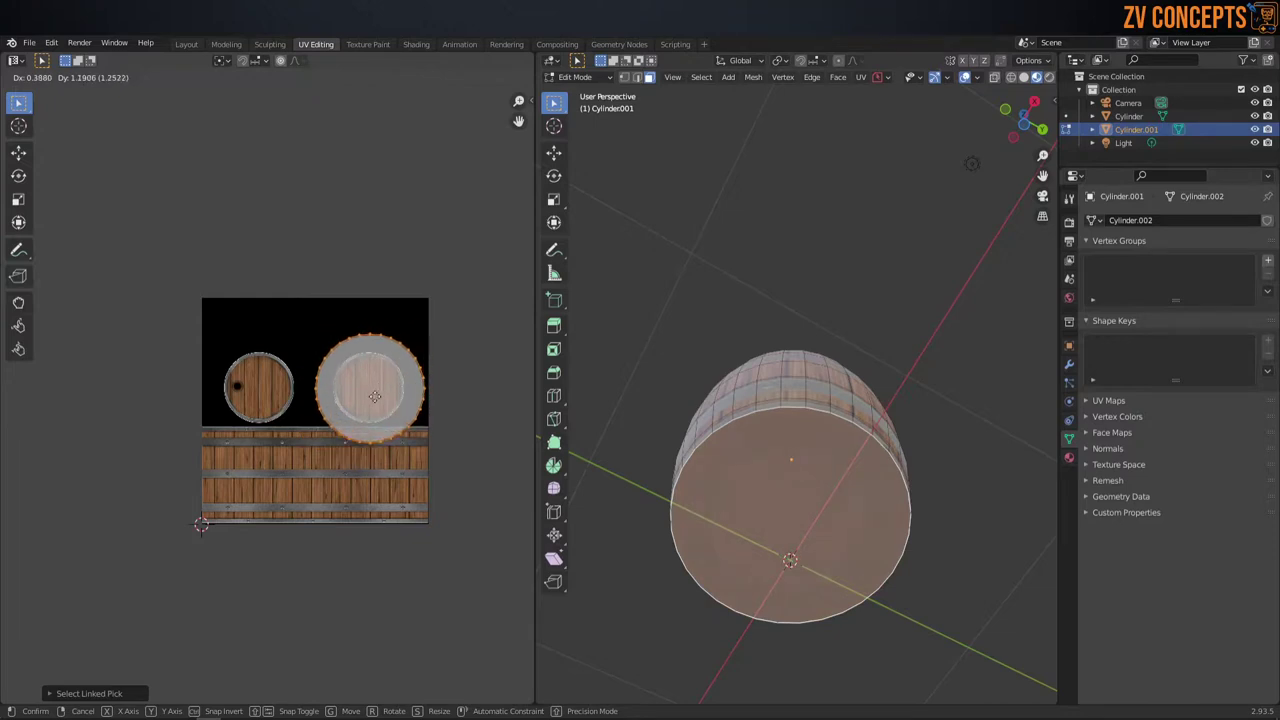
{"action": "left_click", "coordinate": [374, 388]}
{"action": "scroll", "coordinate": [435, 398], "scroll_direction": "up", "scroll_amount": 2}
{"action": "scroll", "coordinate": [336, 397], "scroll_direction": "up", "scroll_amount": 2}
{"action": "key", "text": "s"}
{"action": "left_click", "coordinate": [387, 501]}
Step: Fine-tune the bottom lid UV circle's position and size over the right lid image
{"action": "scroll", "coordinate": [420, 357], "scroll_direction": "up", "scroll_amount": 2}
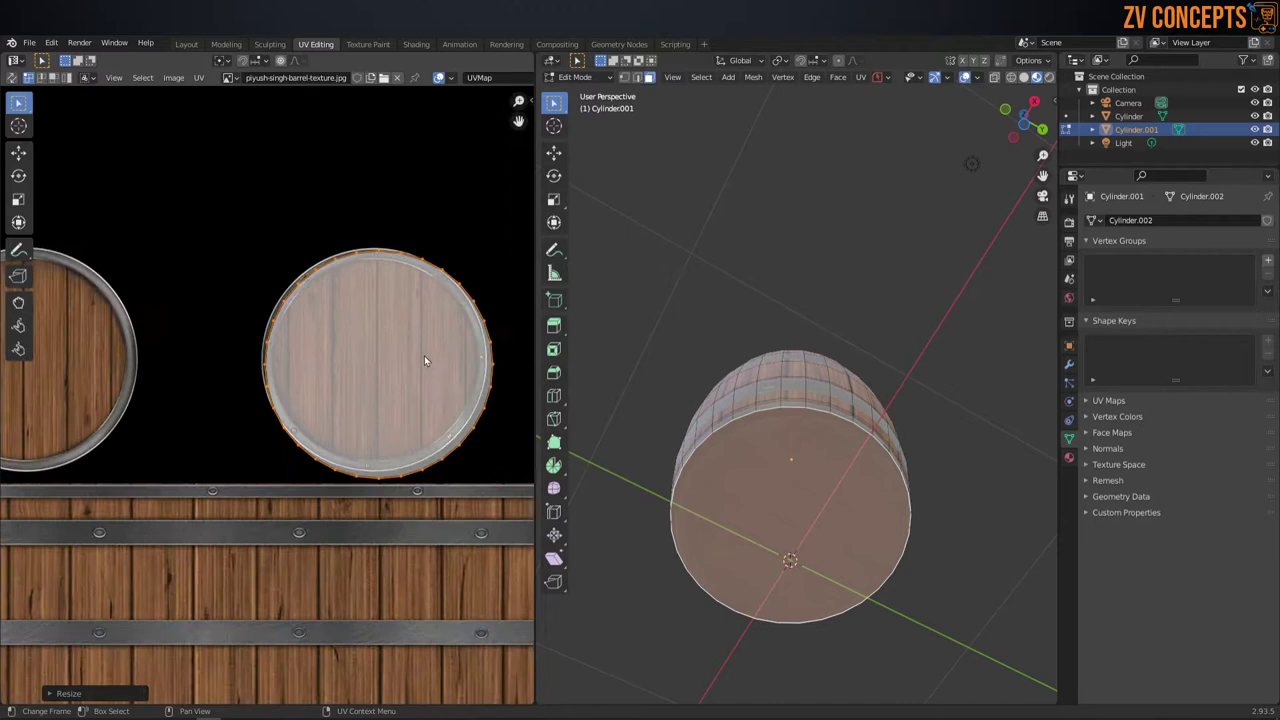
{"action": "key", "text": "g"}
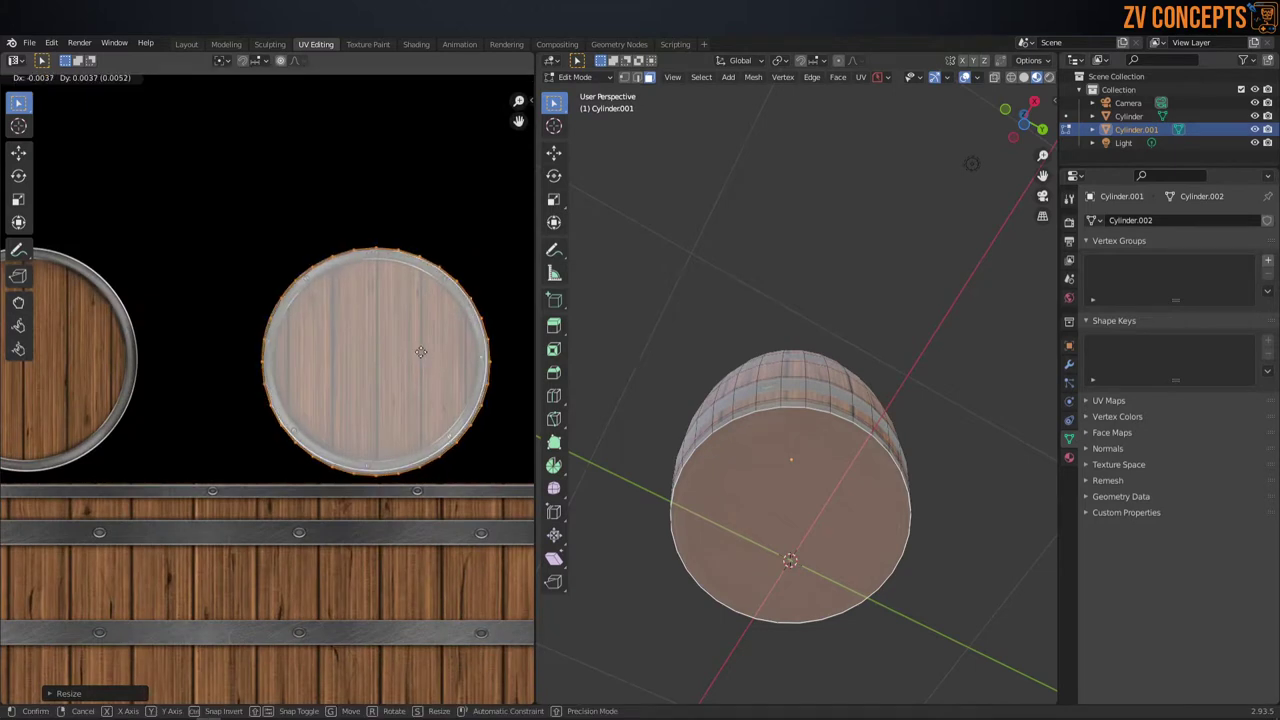
{"action": "left_click", "coordinate": [421, 352]}
{"action": "key", "text": "s"}
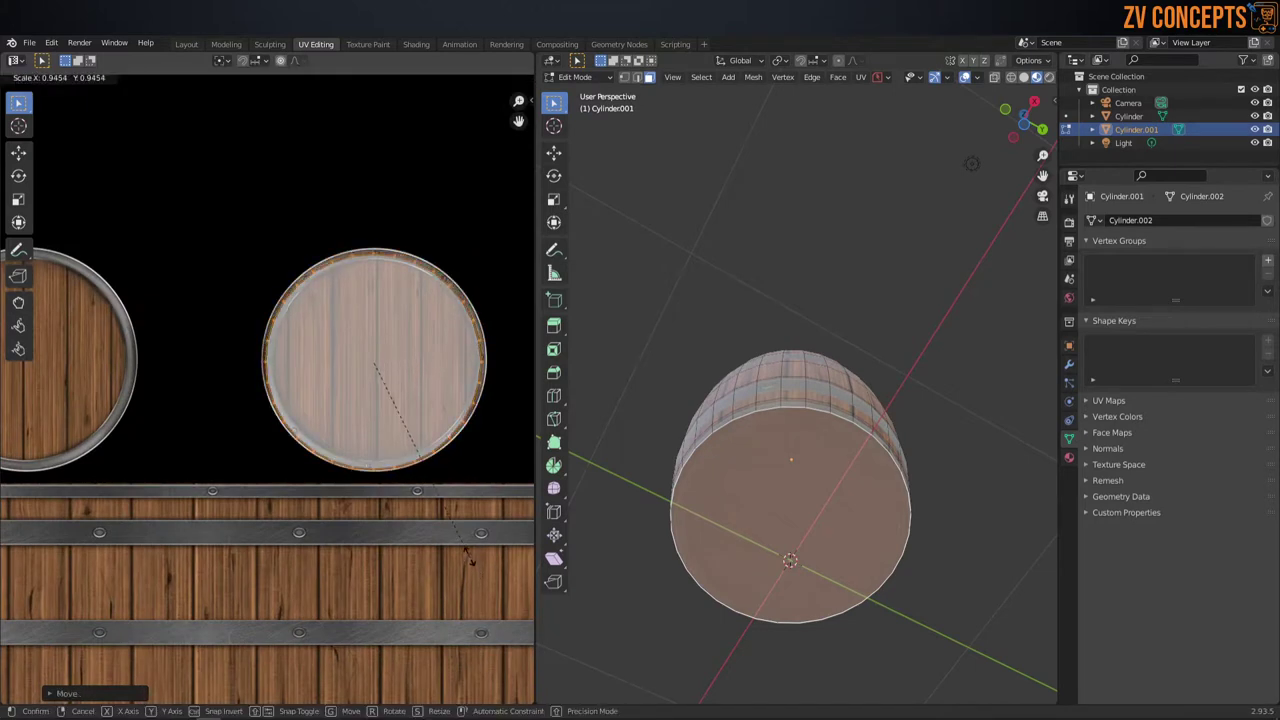
{"action": "left_click", "coordinate": [470, 560]}
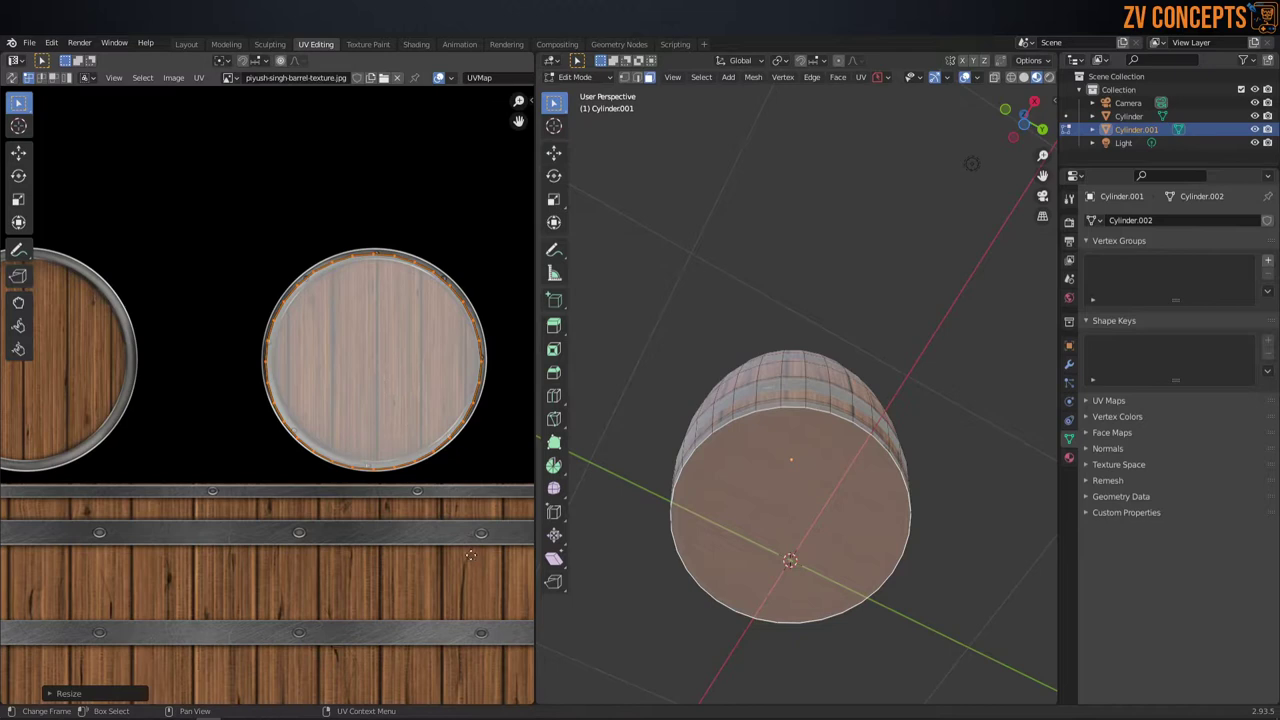
{"action": "key", "text": "g"}
{"action": "left_click", "coordinate": [468, 552]}
{"action": "scroll", "coordinate": [320, 443], "scroll_direction": "down", "scroll_amount": 2}
{"action": "scroll", "coordinate": [320, 443], "scroll_direction": "down", "scroll_amount": 3}
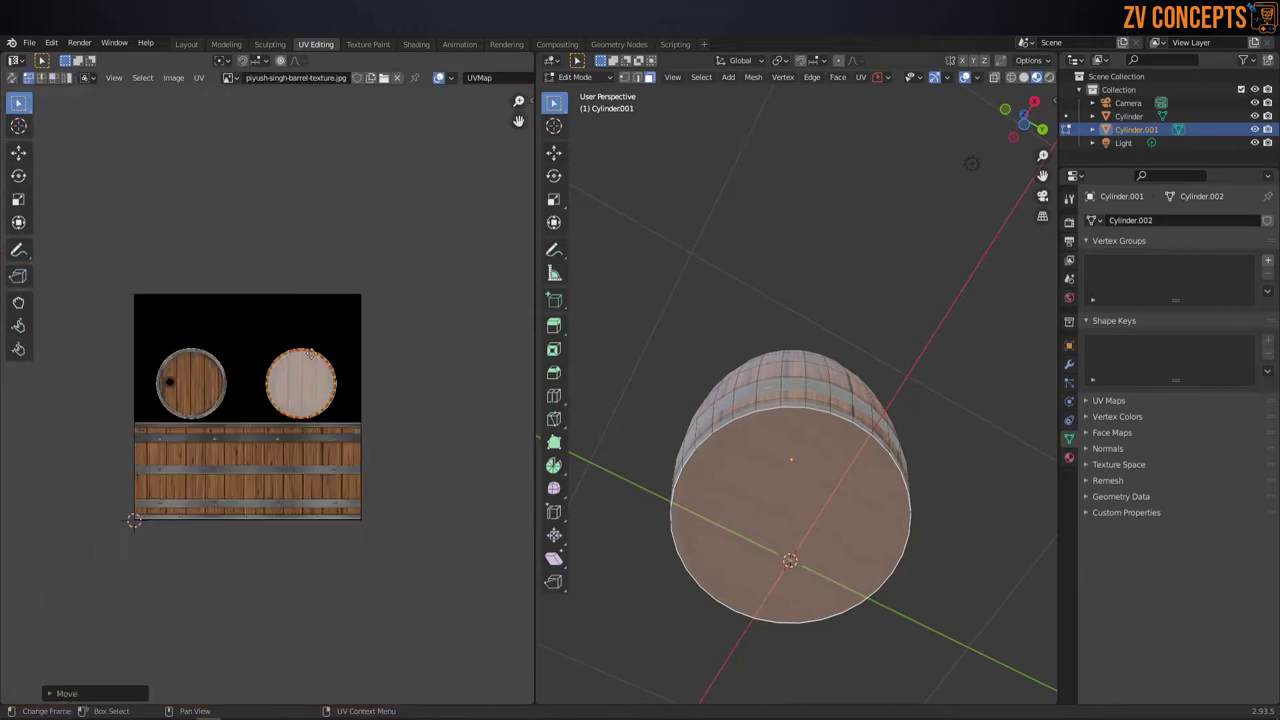
Step: Switch to Material Preview, orbit down onto the textured barrel and select its top face
{"action": "left_click", "coordinate": [1036, 77]}
{"action": "middle_click_drag", "start_coordinate": [800, 400], "coordinate": [797, 443]}
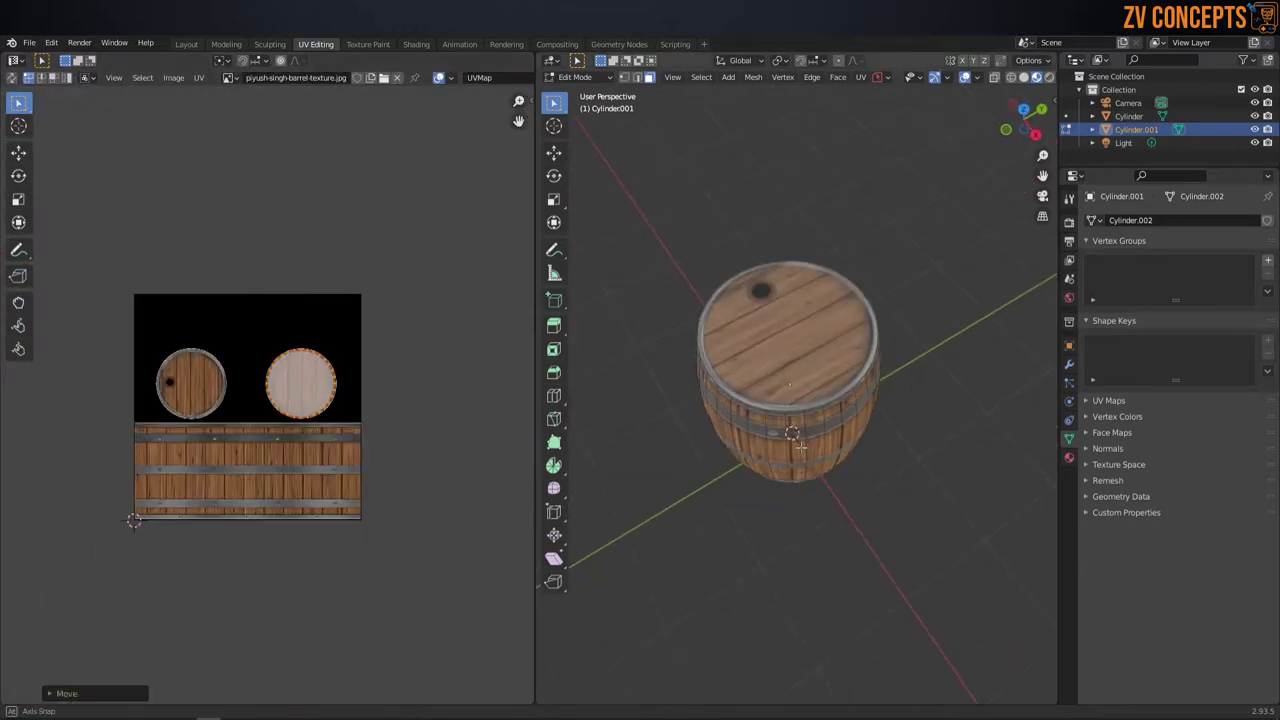
{"action": "scroll", "coordinate": [782, 303], "scroll_direction": "up", "scroll_amount": 3}
{"action": "left_click", "coordinate": [782, 303]}
Step: Inset the top face to form a rim, extrude it slightly downward, and return to Object Mode
{"action": "middle_click_drag", "start_coordinate": [782, 303], "coordinate": [940, 355]}
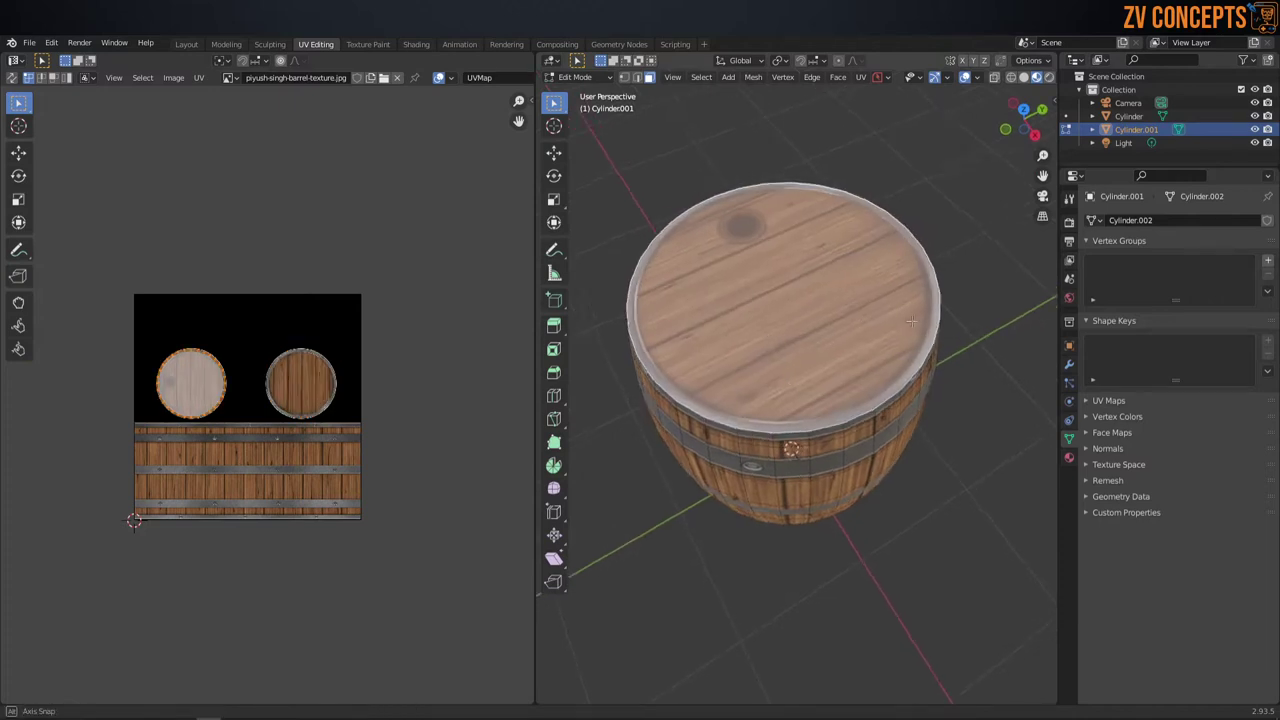
{"action": "middle_click_drag", "start_coordinate": [863, 313], "coordinate": [895, 289]}
{"action": "scroll", "coordinate": [897, 287], "scroll_direction": "up", "scroll_amount": 1}
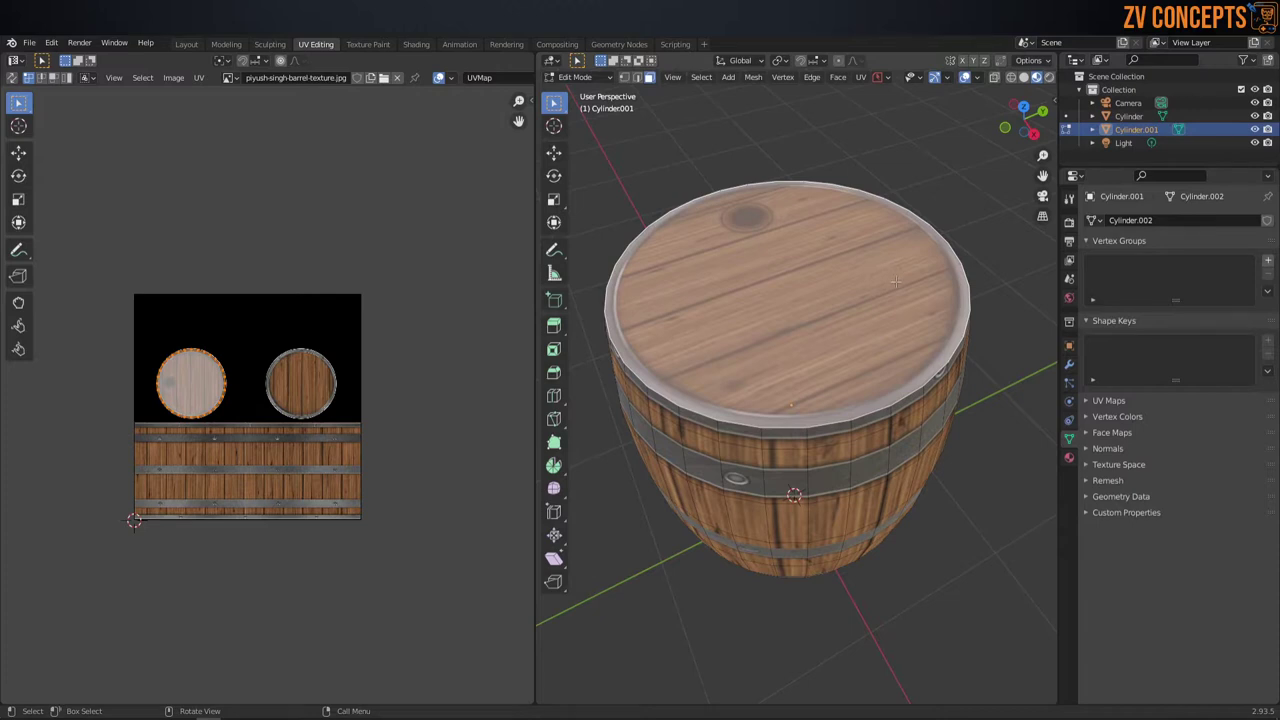
{"action": "key", "text": "i"}
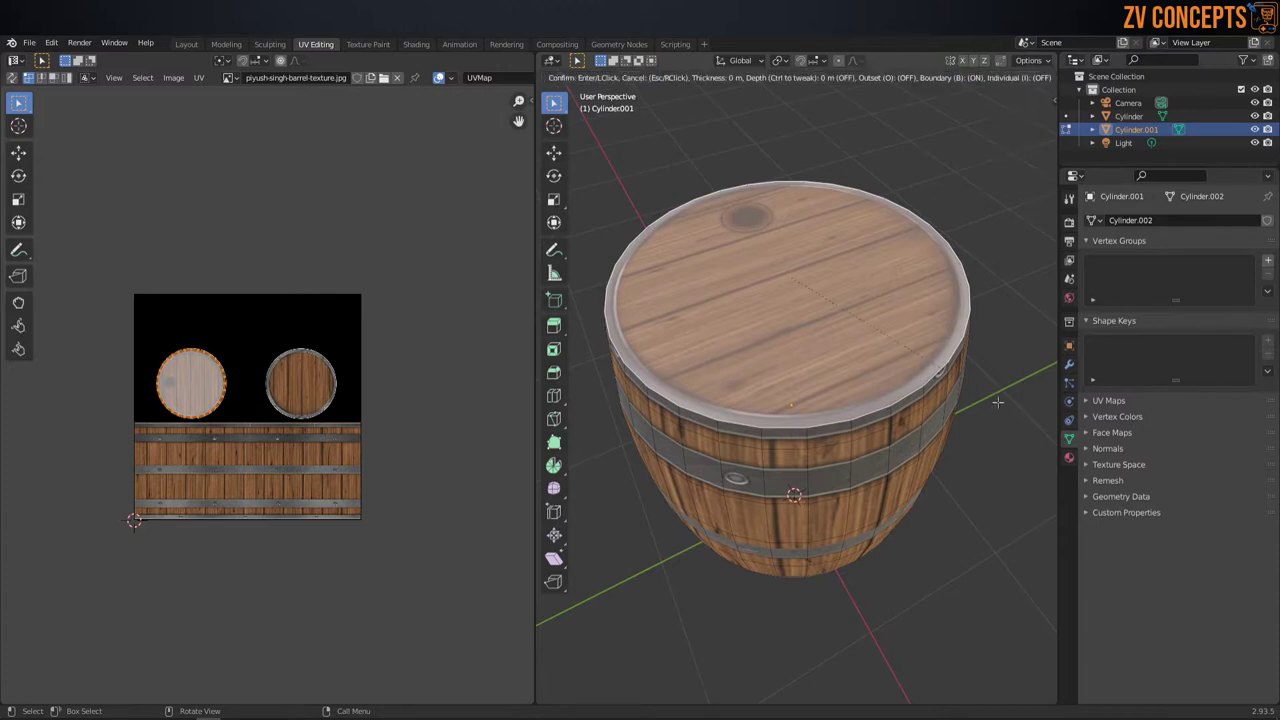
{"action": "left_click", "coordinate": [988, 382]}
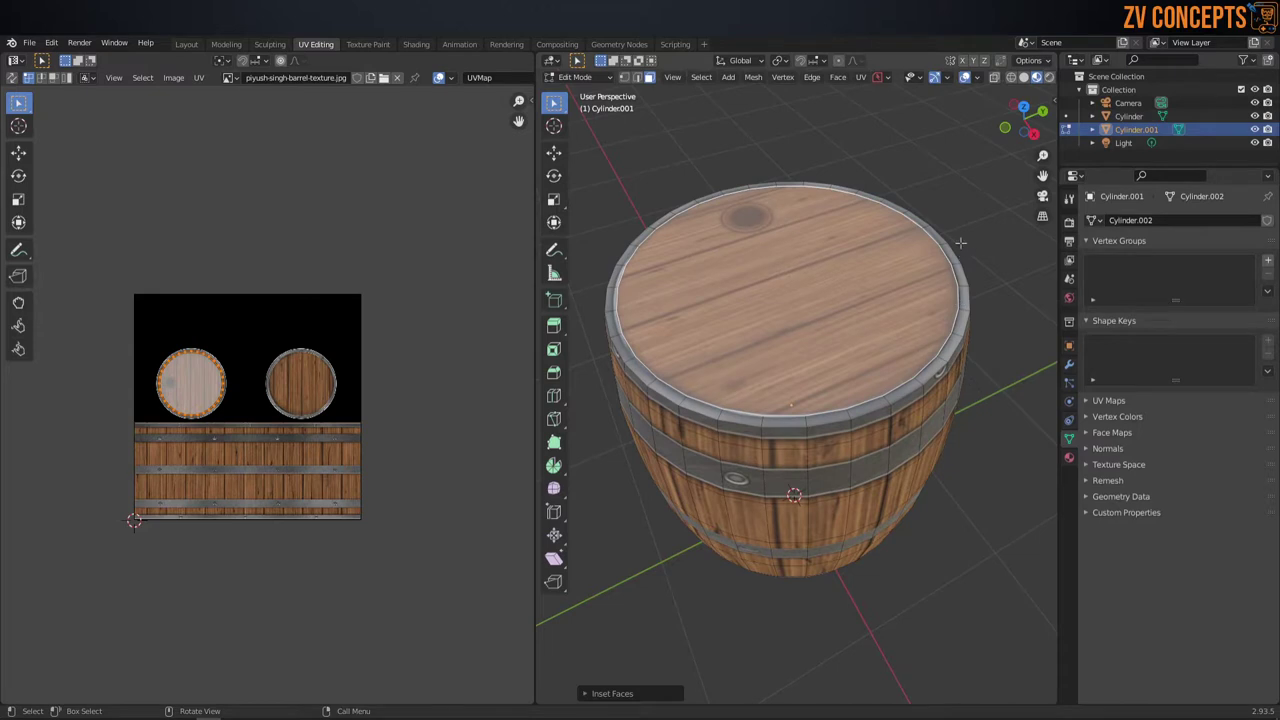
{"action": "key", "text": "e"}
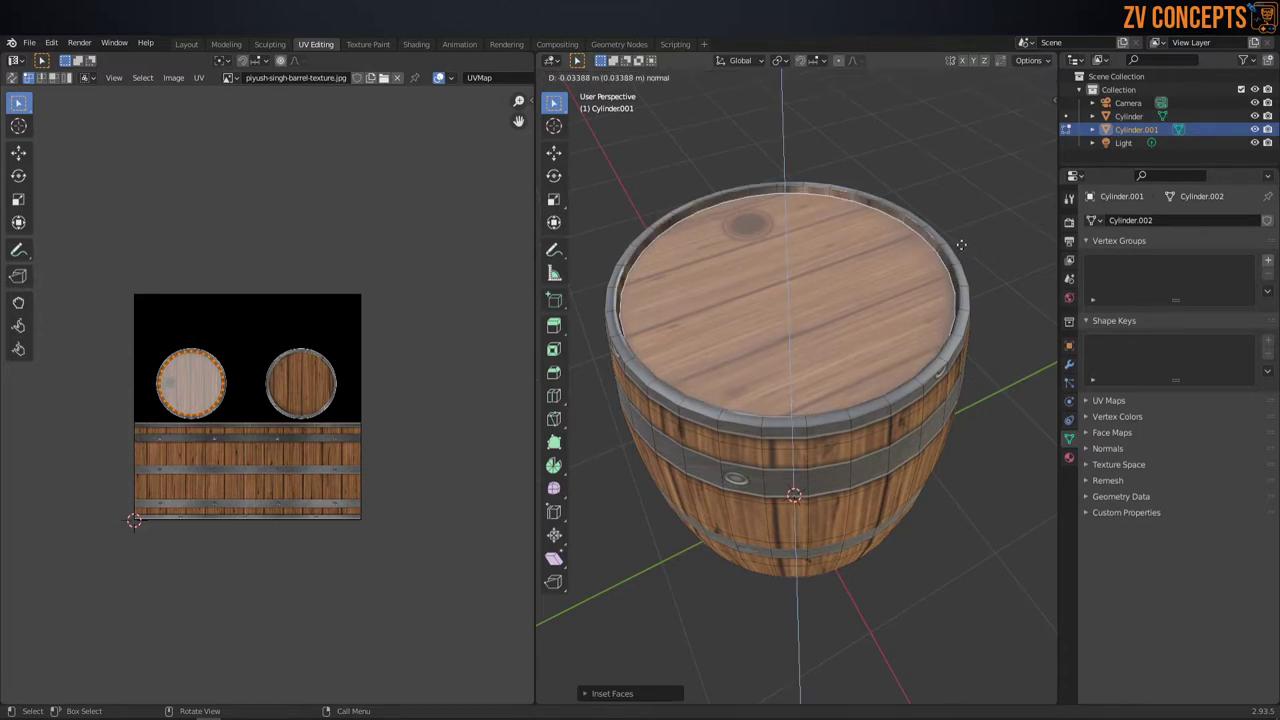
{"action": "left_click", "coordinate": [961, 244]}
{"action": "middle_click_drag", "start_coordinate": [850, 270], "coordinate": [838, 283]}
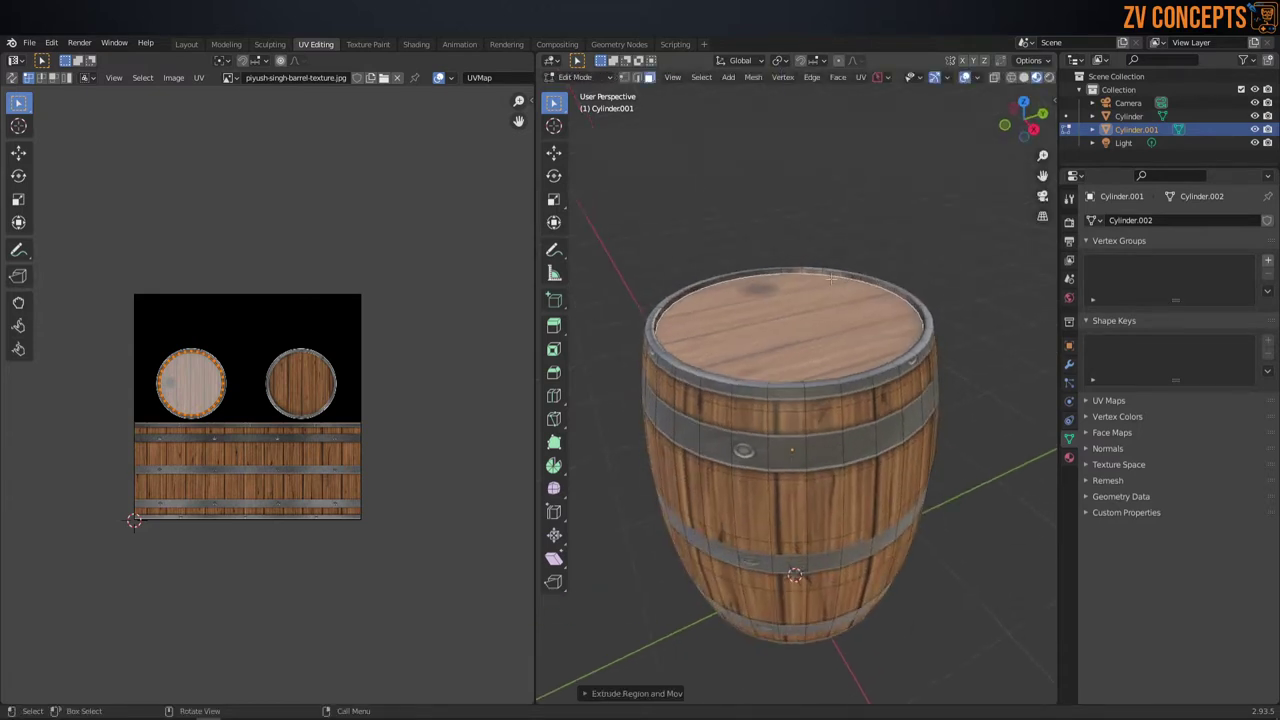
{"action": "key", "text": "ctrl+Tab"}
{"action": "left_click", "coordinate": [831, 215]}
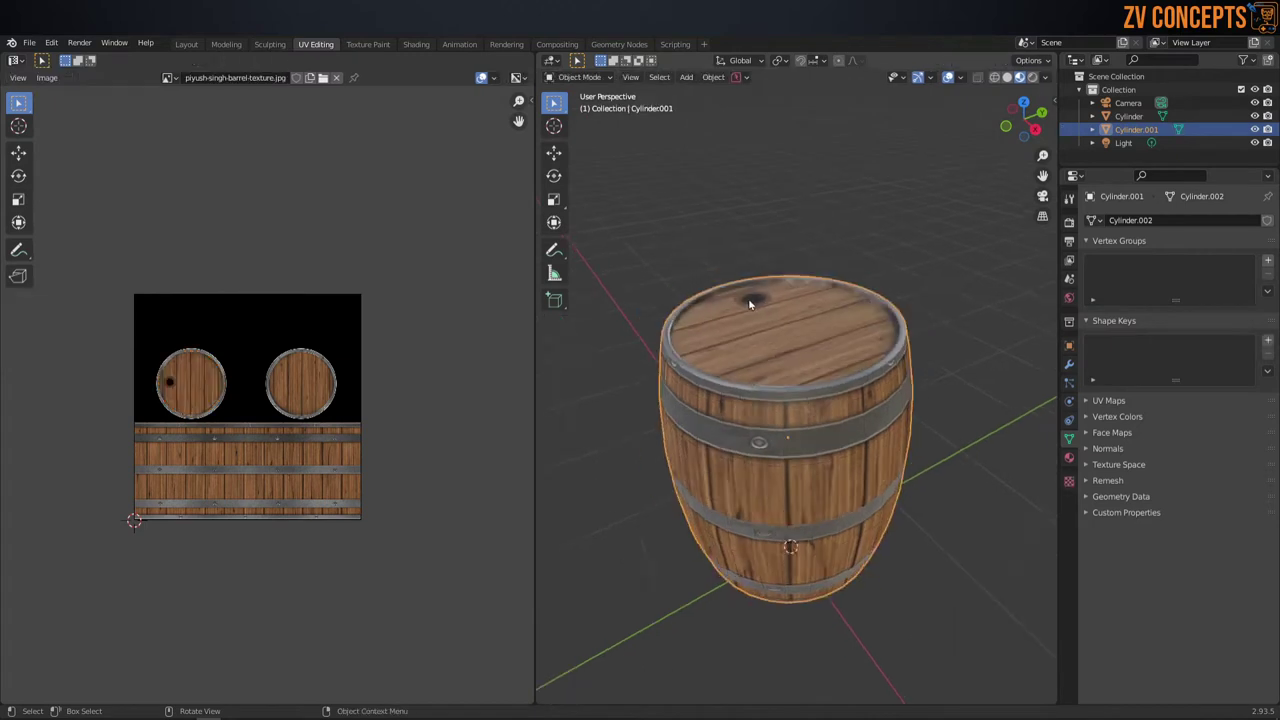
Step: Open the Layout workspace and zoom and tilt the view to frame the textured barrel
{"action": "mouse_move", "coordinate": [776, 317]}
{"action": "middle_mouse_down"}
{"action": "mouse_move", "coordinate": [881, 244]}
{"action": "mouse_move", "coordinate": [762, 393]}
{"action": "mouse_move", "coordinate": [895, 461]}
{"action": "mouse_move", "coordinate": [881, 366]}
{"action": "middle_mouse_up"}
{"action": "scroll", "coordinate": [763, 393], "scroll_direction": "up", "scroll_amount": 3}
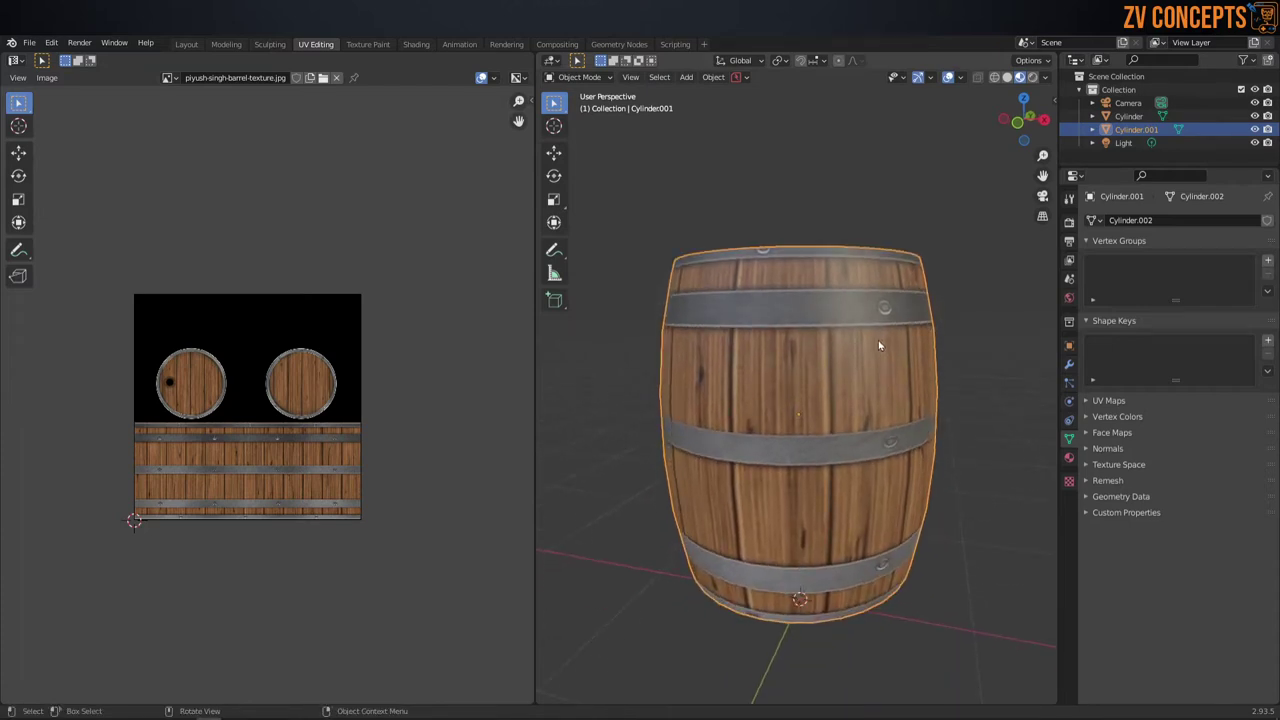
{"action": "left_click", "coordinate": [186, 44]}
{"action": "scroll", "coordinate": [691, 300], "scroll_direction": "up", "scroll_amount": 2}
{"action": "middle_click_drag", "start_coordinate": [691, 300], "coordinate": [629, 235]}
{"action": "scroll", "coordinate": [629, 235], "scroll_direction": "up", "scroll_amount": 2}
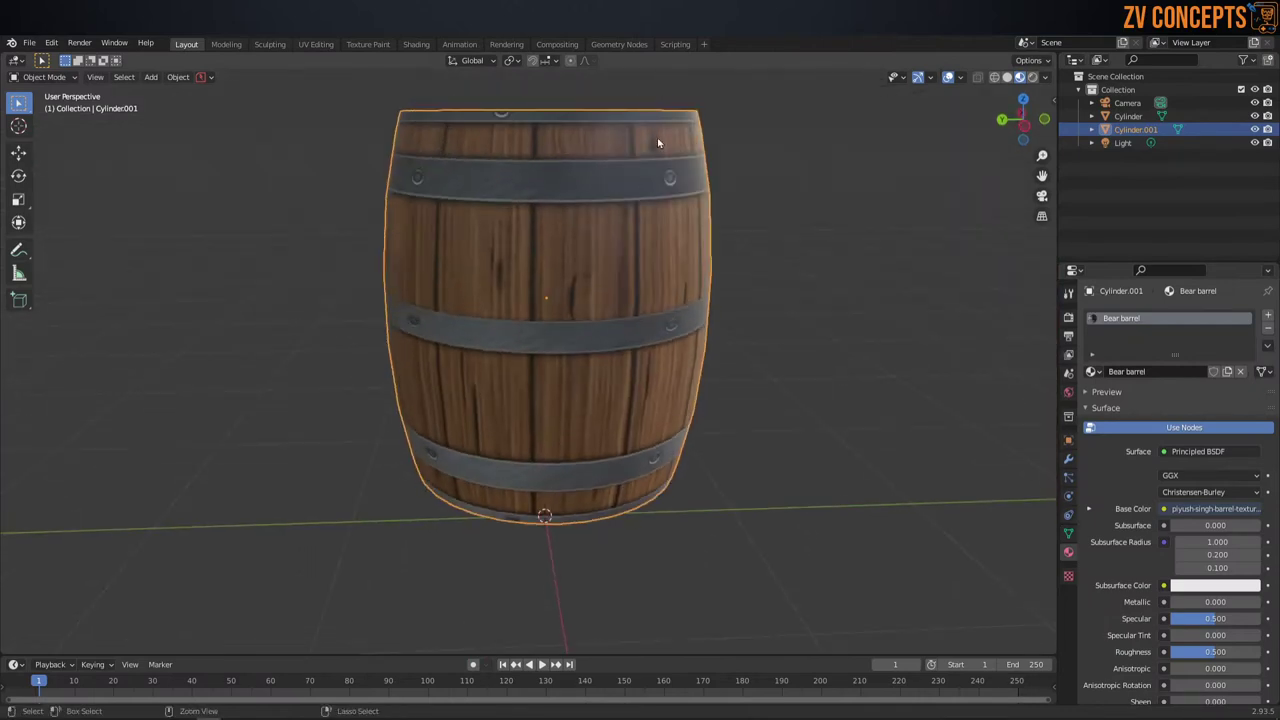
Step: In edge mode, loop-cut near the top and slide a loop upward to outline the hoop band
{"action": "key", "text": "Tab"}
{"action": "left_click", "coordinate": [573, 242]}
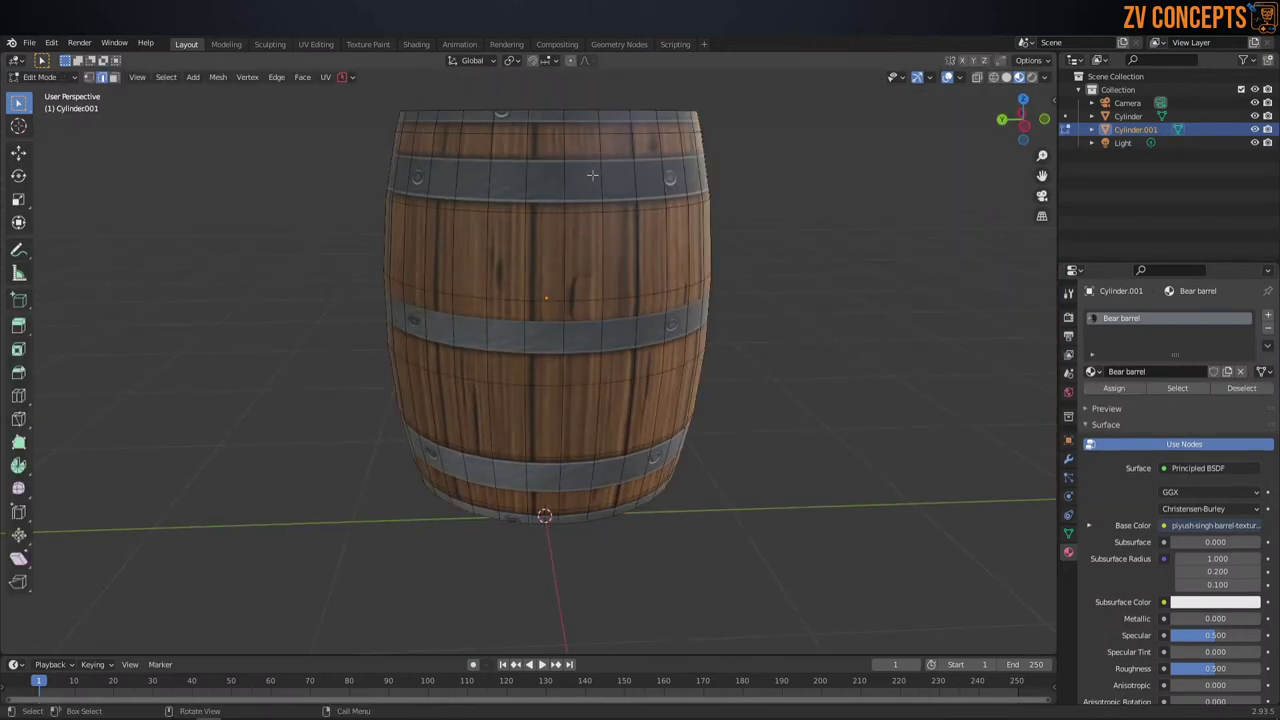
{"action": "key", "text": "ctrl+r"}
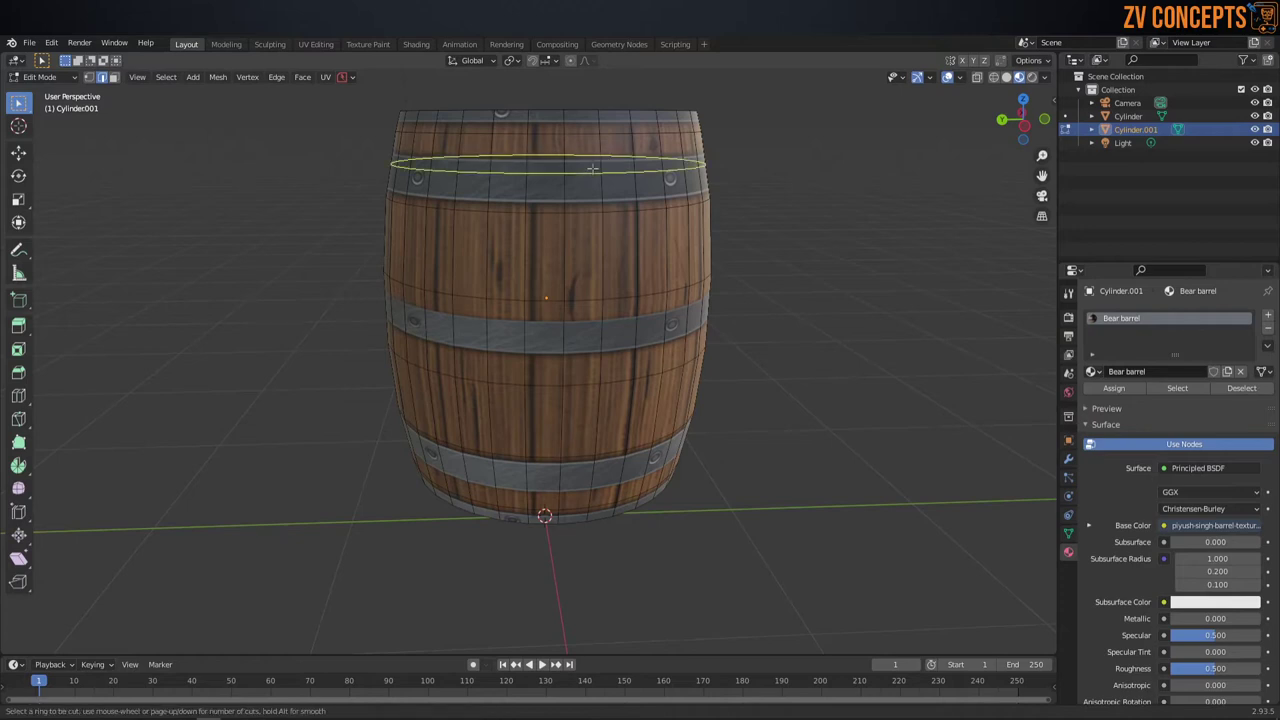
{"action": "left_click", "coordinate": [592, 167]}
{"action": "left_click", "coordinate": [591, 176]}
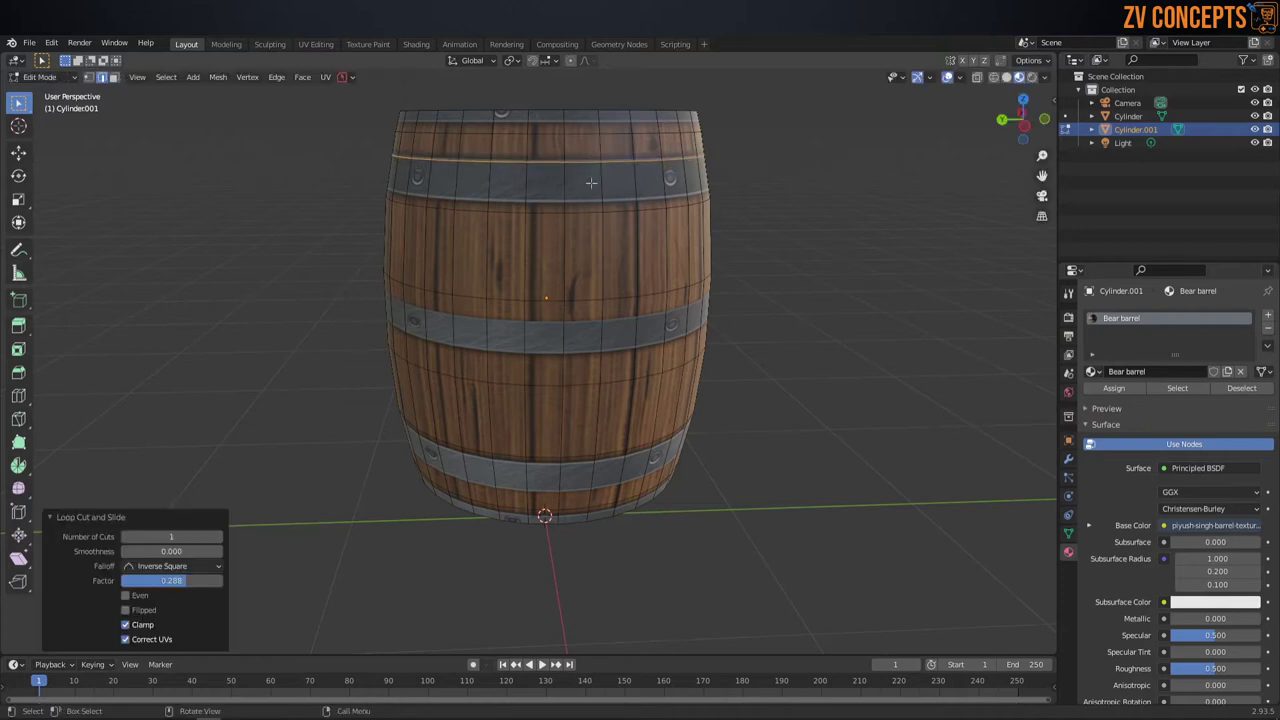
{"action": "left_click", "coordinate": [586, 210], "text": "alt"}
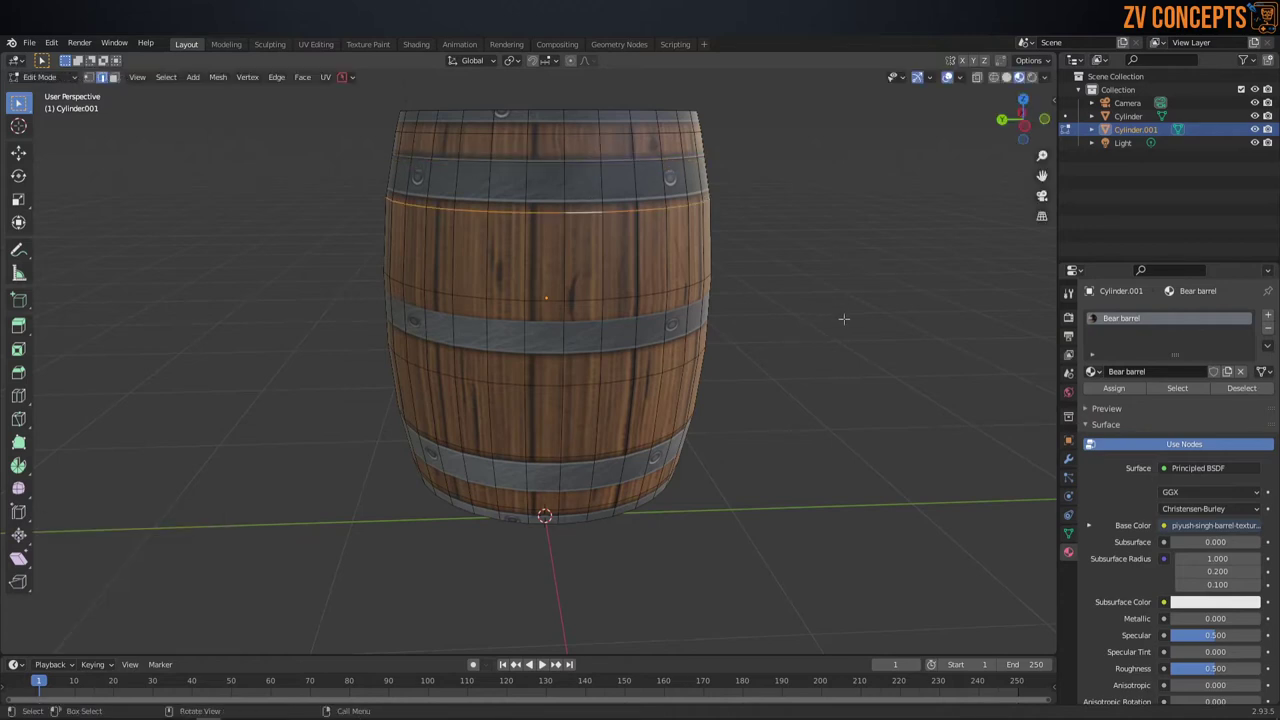
{"action": "key", "text": "g"}
{"action": "key", "text": "g"}
{"action": "left_click", "coordinate": [574, 162]}
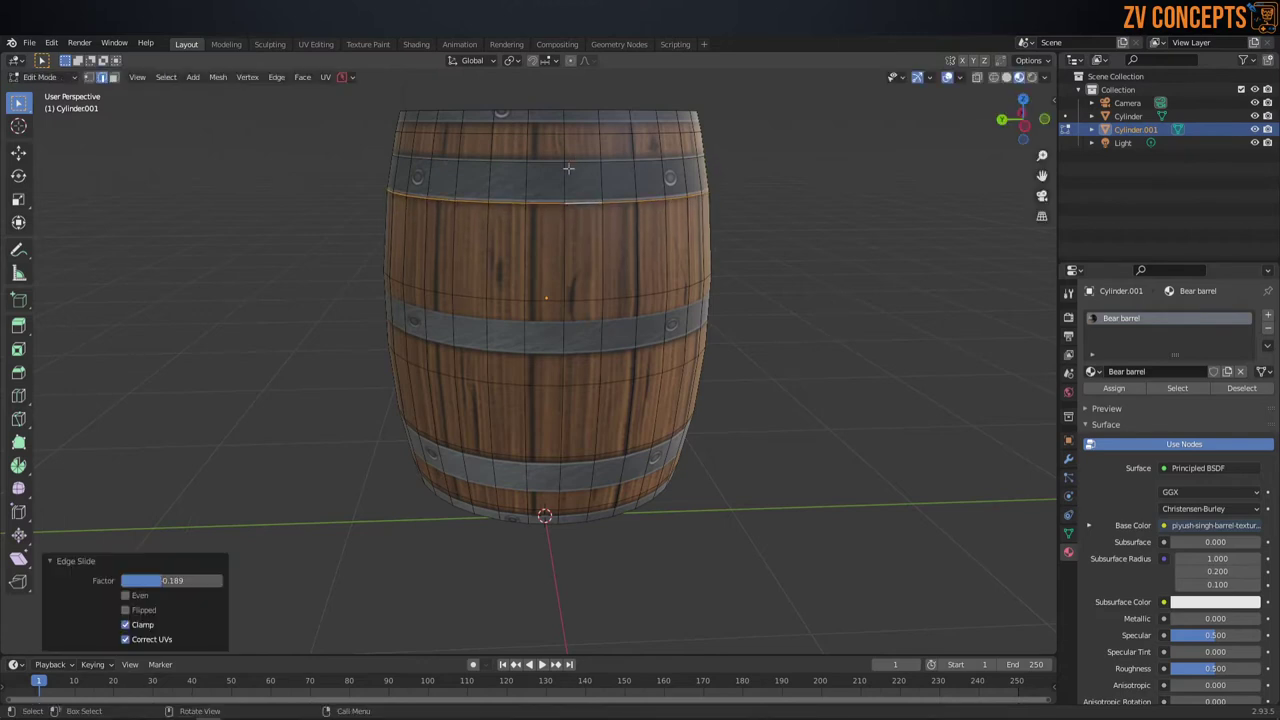
{"action": "left_click", "coordinate": [565, 172], "text": "alt"}
{"action": "key", "text": "ctrl+Tab"}
Step: Select the upper hoop face ring, extrude it in place and scale it outward to 1.029
{"action": "left_click", "coordinate": [594, 196]}
{"action": "left_click", "coordinate": [600, 180], "text": "alt"}
{"action": "middle_click_drag", "start_coordinate": [600, 180], "coordinate": [707, 215]}
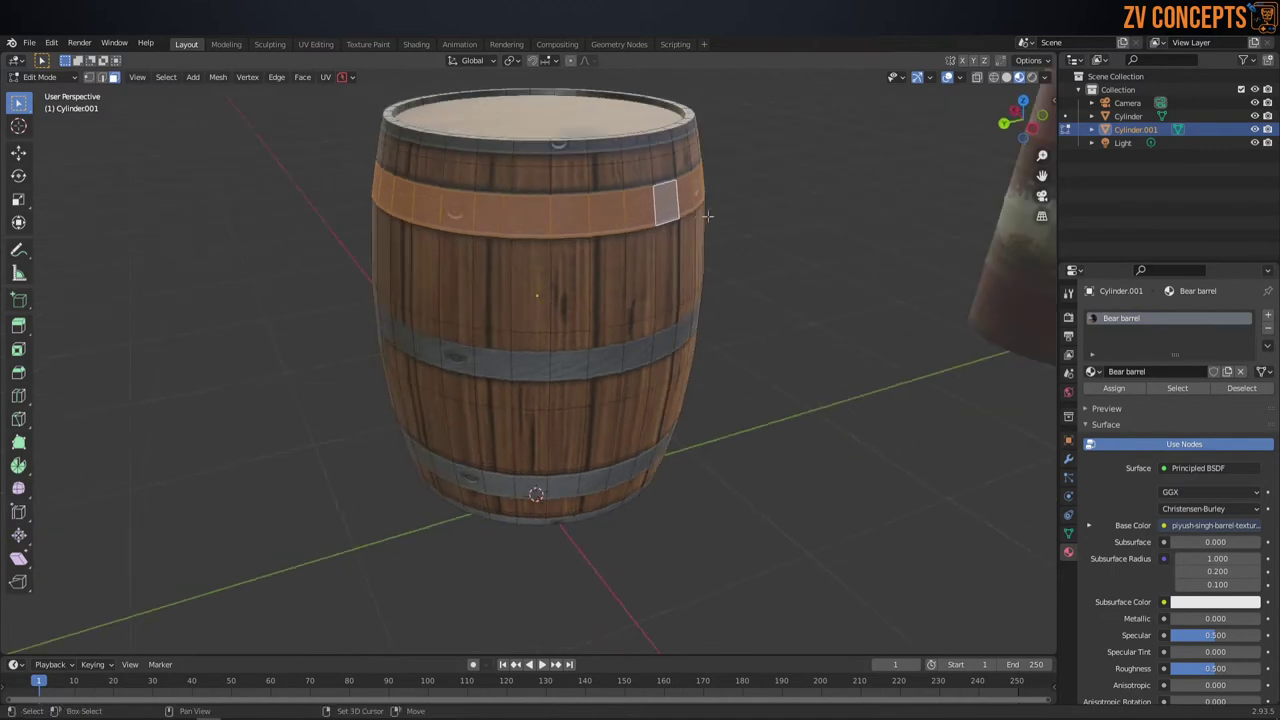
{"action": "key", "text": "e"}
{"action": "right_click", "coordinate": [776, 272]}
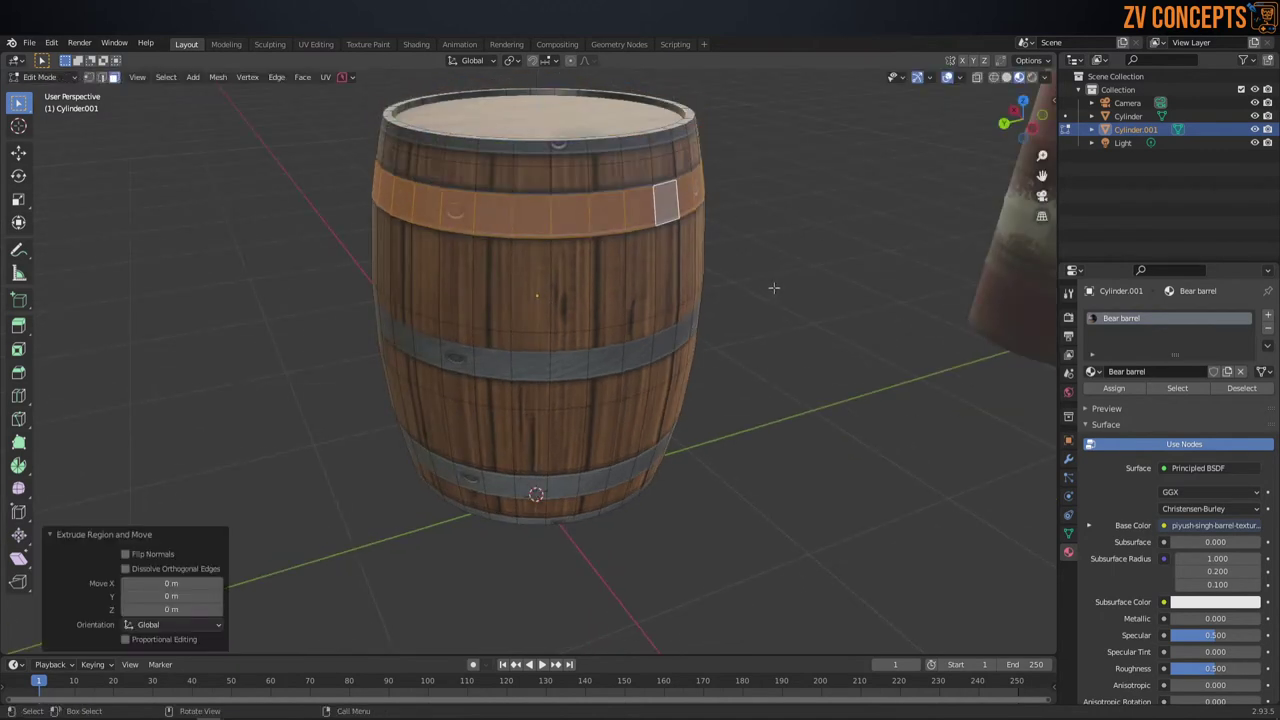
{"action": "key", "text": "s"}
{"action": "left_click", "coordinate": [774, 310]}
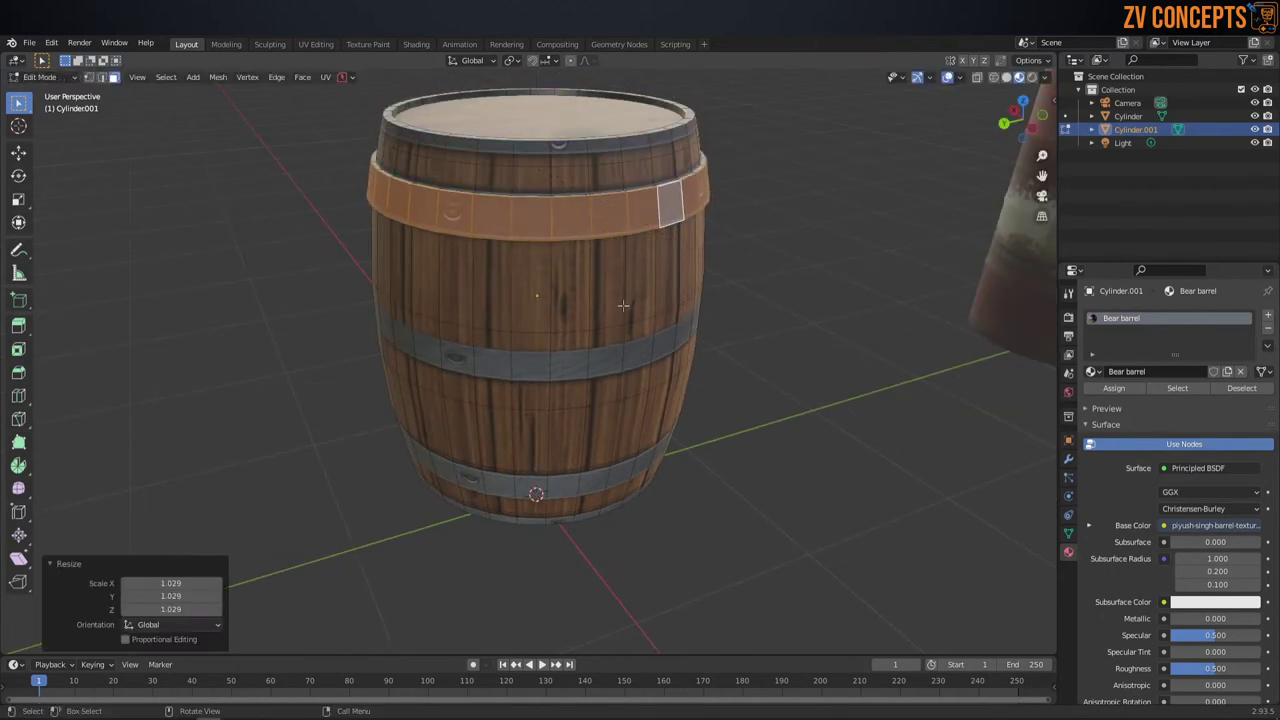
Step: Check the hoop from the back view, return to Object Mode and orbit to inspect the top
{"action": "key", "text": "grave"}
{"action": "left_click", "coordinate": [611, 224]}
{"action": "mouse_move", "coordinate": [609, 222]}
{"action": "middle_mouse_down"}
{"action": "mouse_move", "coordinate": [544, 292]}
{"action": "mouse_move", "coordinate": [565, 277]}
{"action": "middle_mouse_up"}
{"action": "key", "text": "grave"}
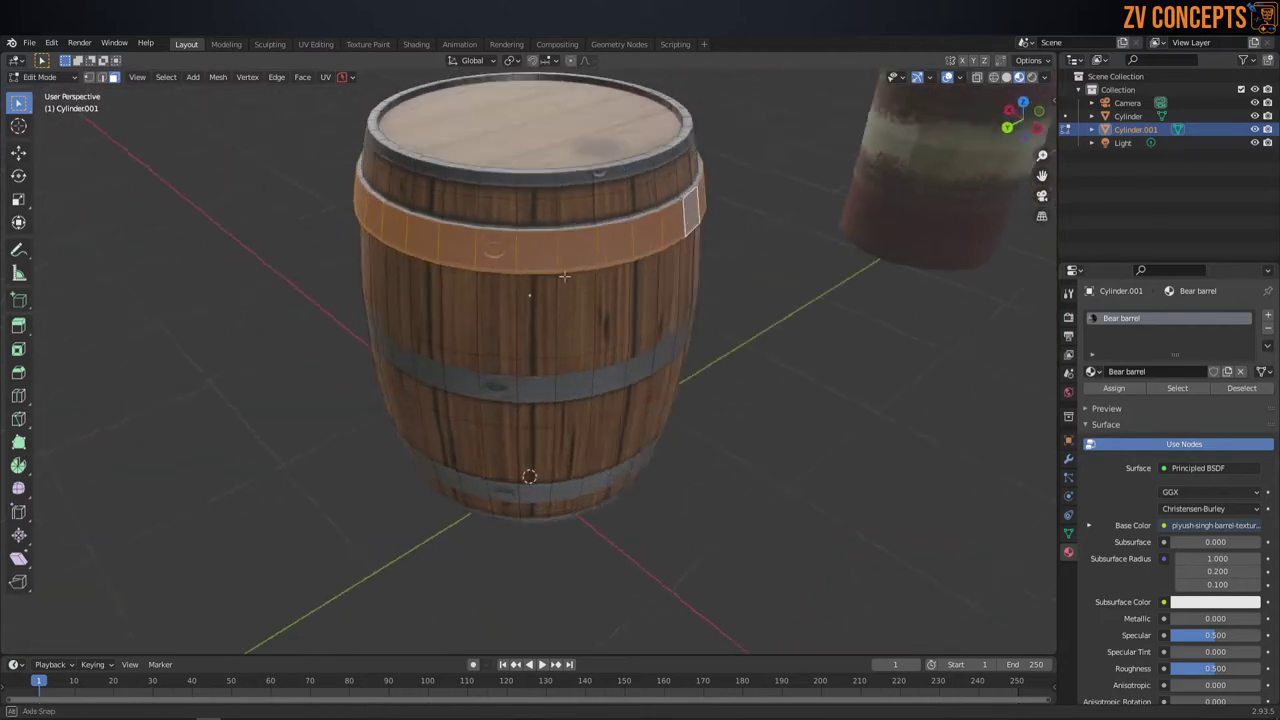
{"action": "key", "text": "Tab"}
{"action": "key", "text": "grave"}
{"action": "mouse_move", "coordinate": [660, 247]}
{"action": "middle_mouse_down"}
{"action": "mouse_move", "coordinate": [626, 277]}
{"action": "mouse_move", "coordinate": [654, 234]}
{"action": "mouse_move", "coordinate": [578, 283]}
{"action": "middle_mouse_up"}
{"action": "scroll", "coordinate": [654, 234], "scroll_direction": "down", "scroll_amount": 3}
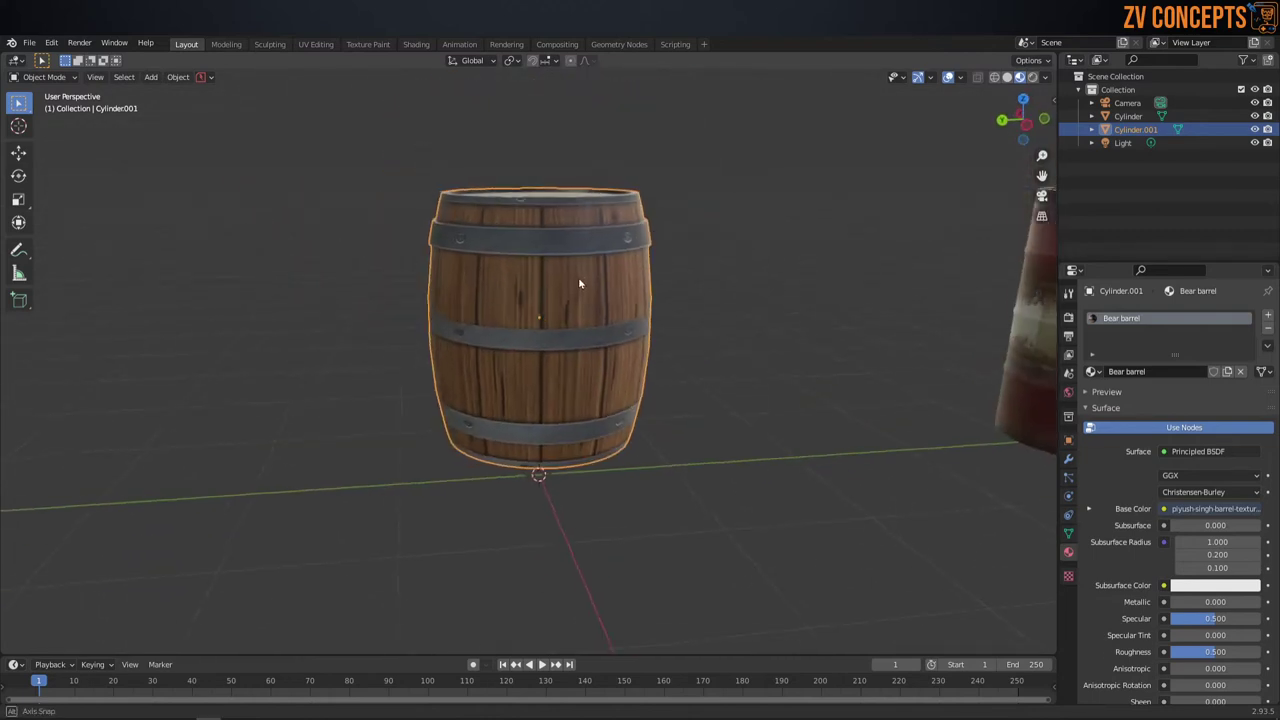
{"action": "left_click", "coordinate": [752, 219]}
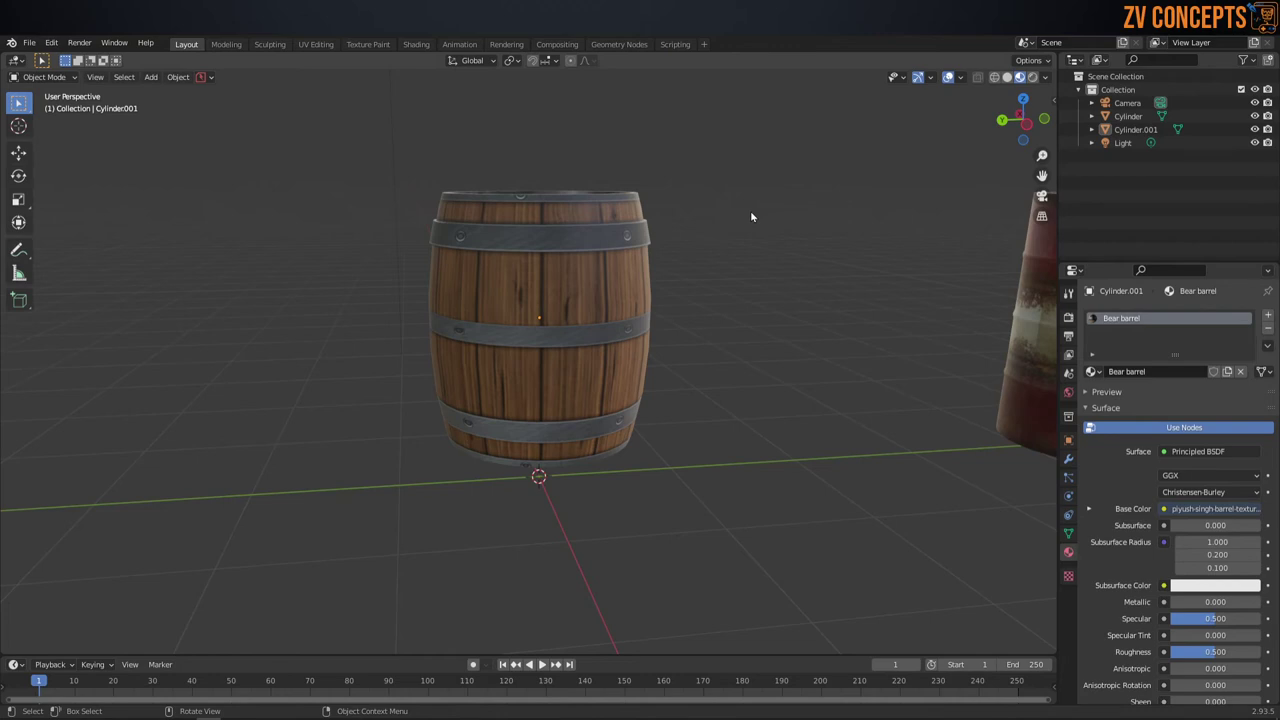
{"action": "mouse_move", "coordinate": [733, 223]}
{"action": "middle_mouse_down"}
{"action": "mouse_move", "coordinate": [568, 309]}
{"action": "mouse_move", "coordinate": [603, 323]}
{"action": "middle_mouse_up"}
{"action": "scroll", "coordinate": [564, 299], "scroll_direction": "up", "scroll_amount": 2}
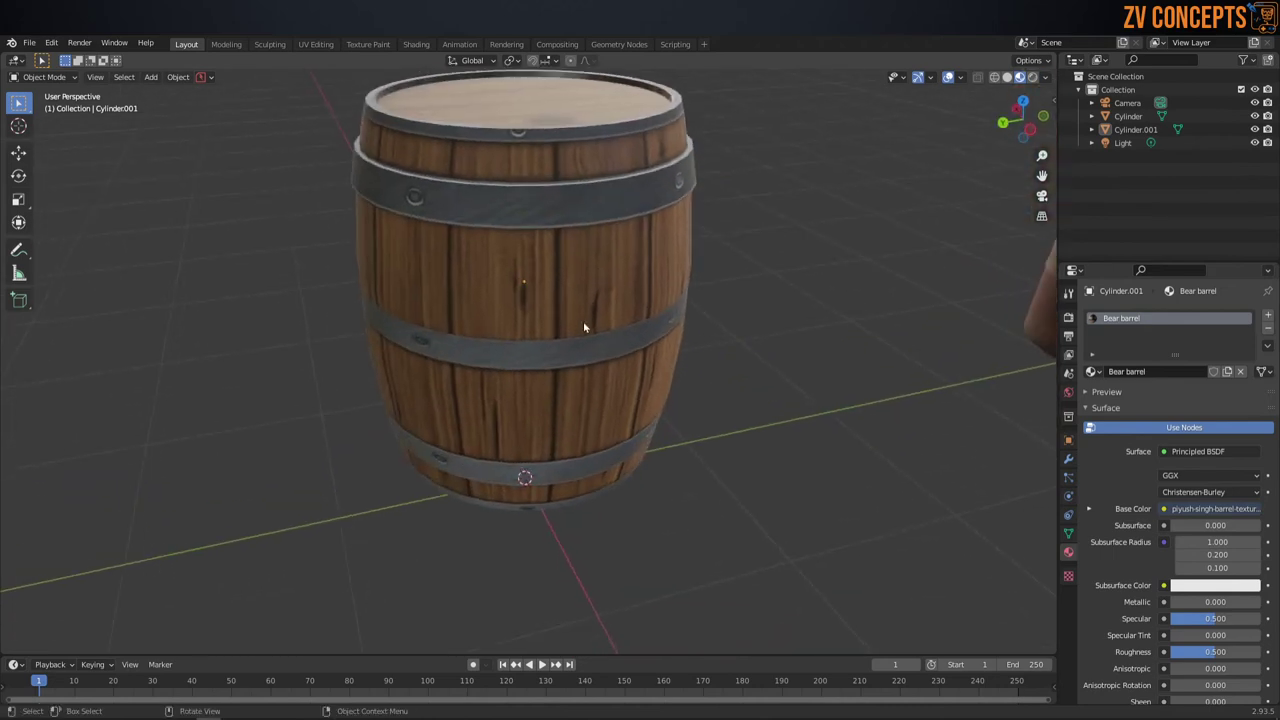
{"action": "scroll", "coordinate": [583, 322], "scroll_direction": "up", "scroll_amount": 2}
{"action": "left_click", "coordinate": [583, 326]}
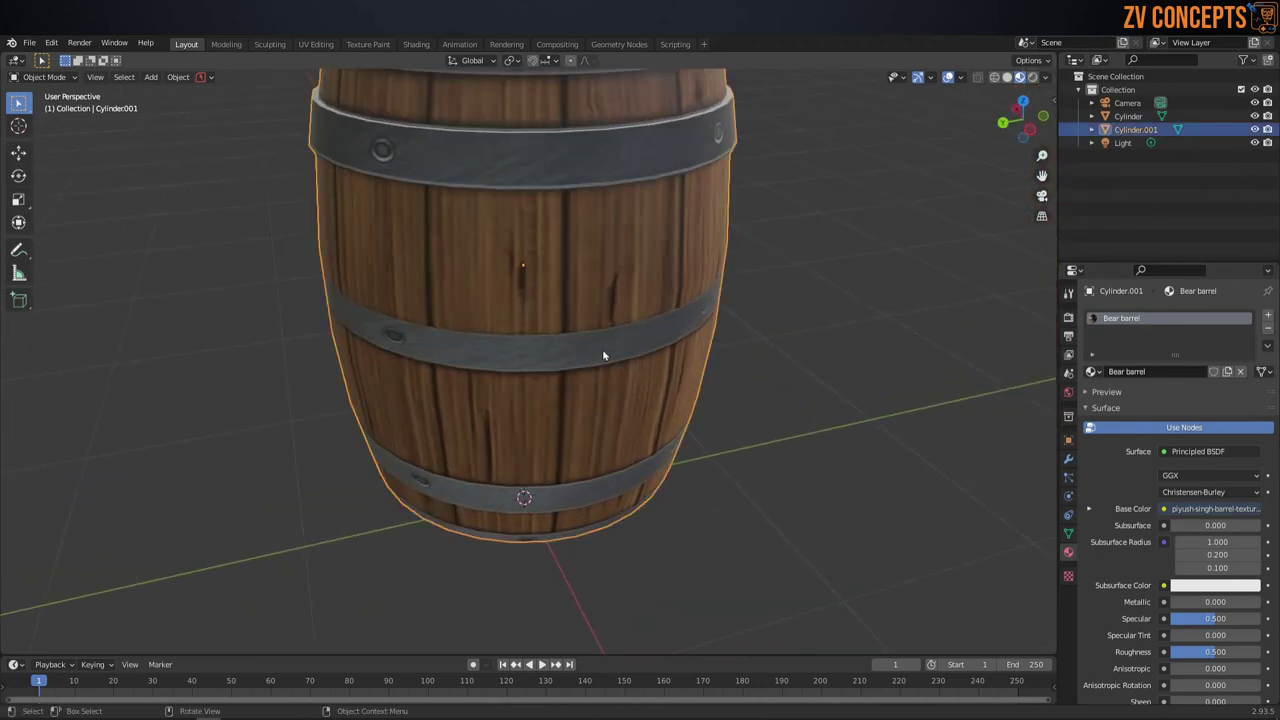